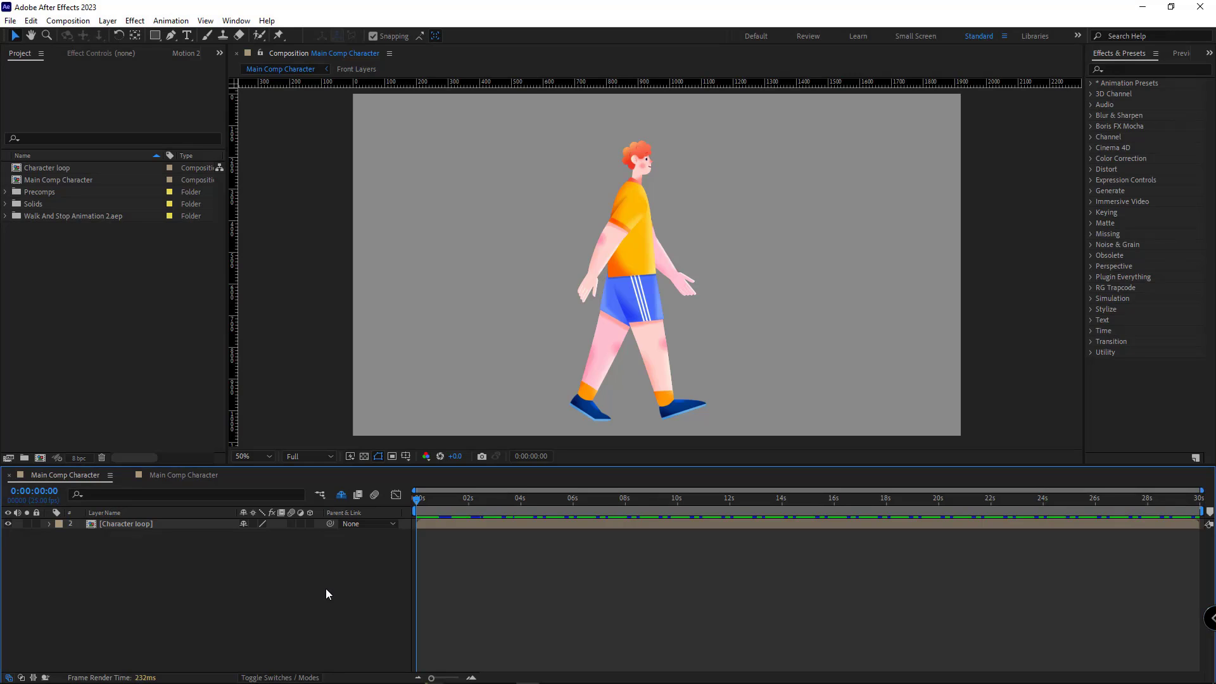
# Preview the walk cycle in Main Comp Character and open the nested Character loop composition.
pyautogui.press('space')
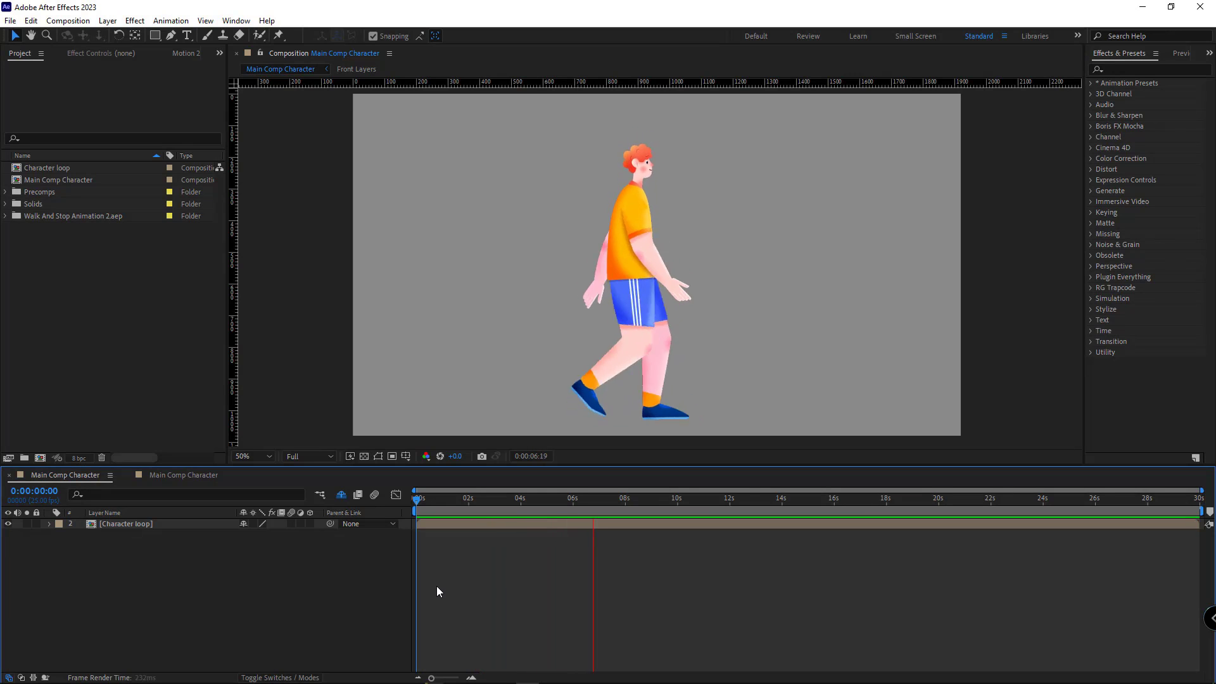
pyautogui.press('space')
pyautogui.doubleClick(162, 527)
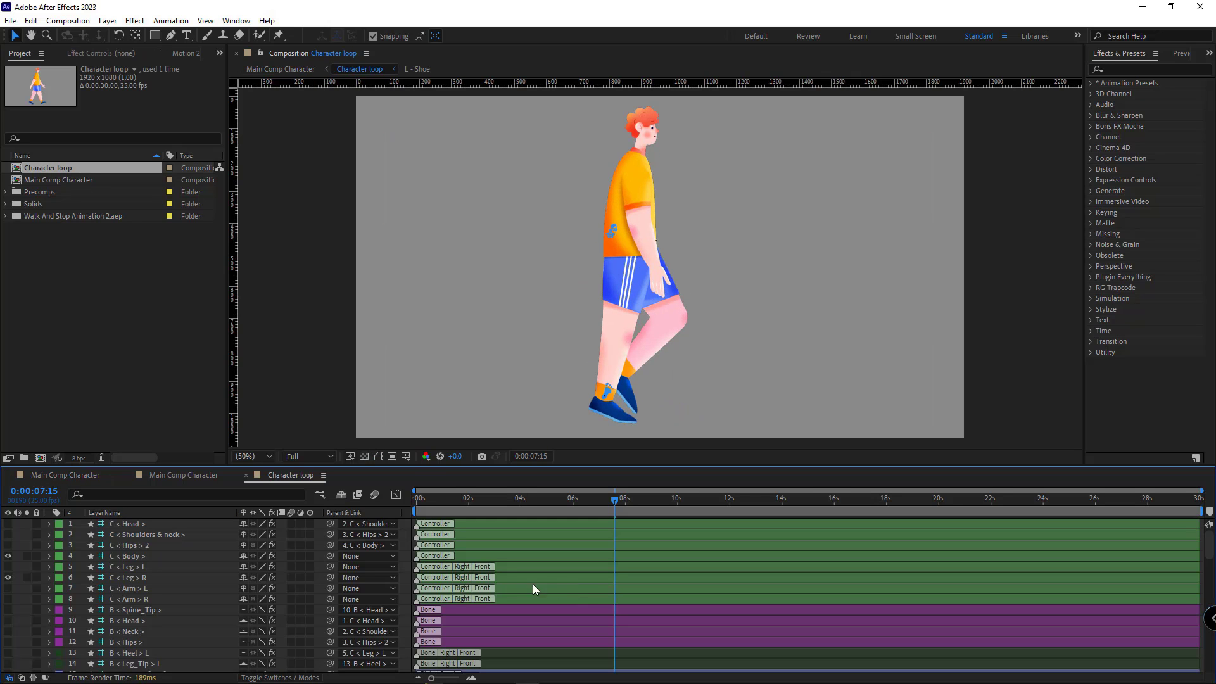
# Hide the shy bone and artwork layers, from B < Spine_Tip > down to L - Hand, leaving only the controller layers listed.
pyautogui.click(142, 610)
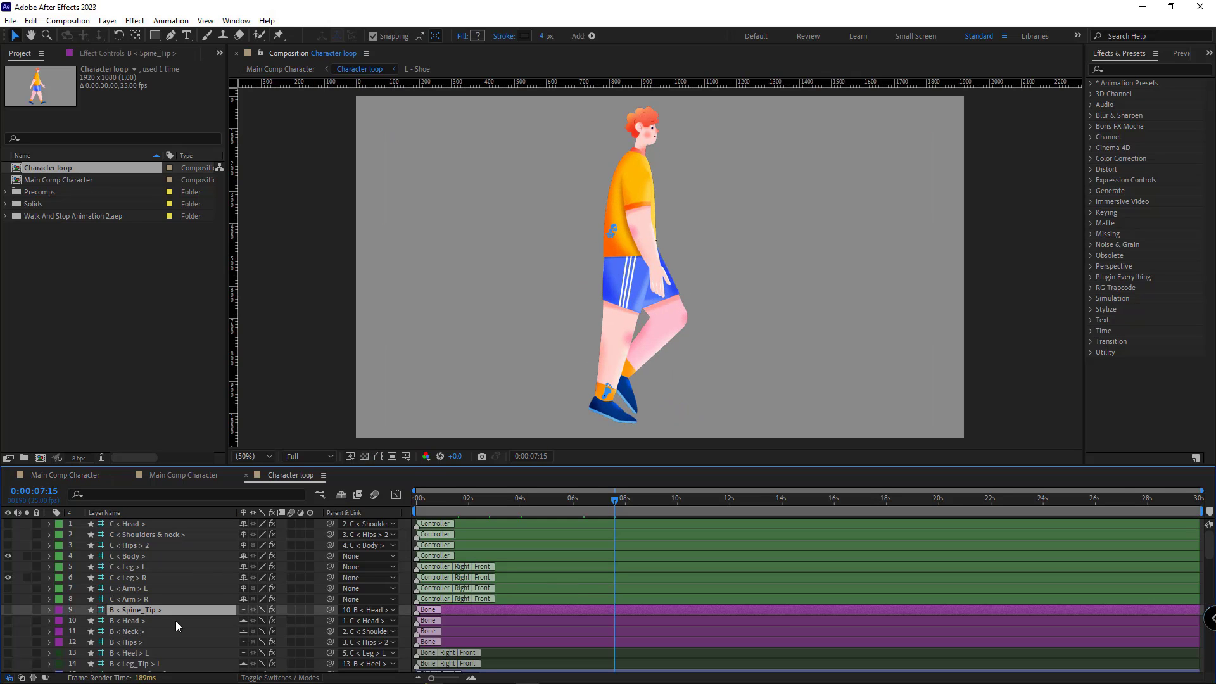
pyautogui.scroll(-10, 177, 621)
pyautogui.keyDown('shift'); pyautogui.click(190, 666); pyautogui.keyUp('shift')
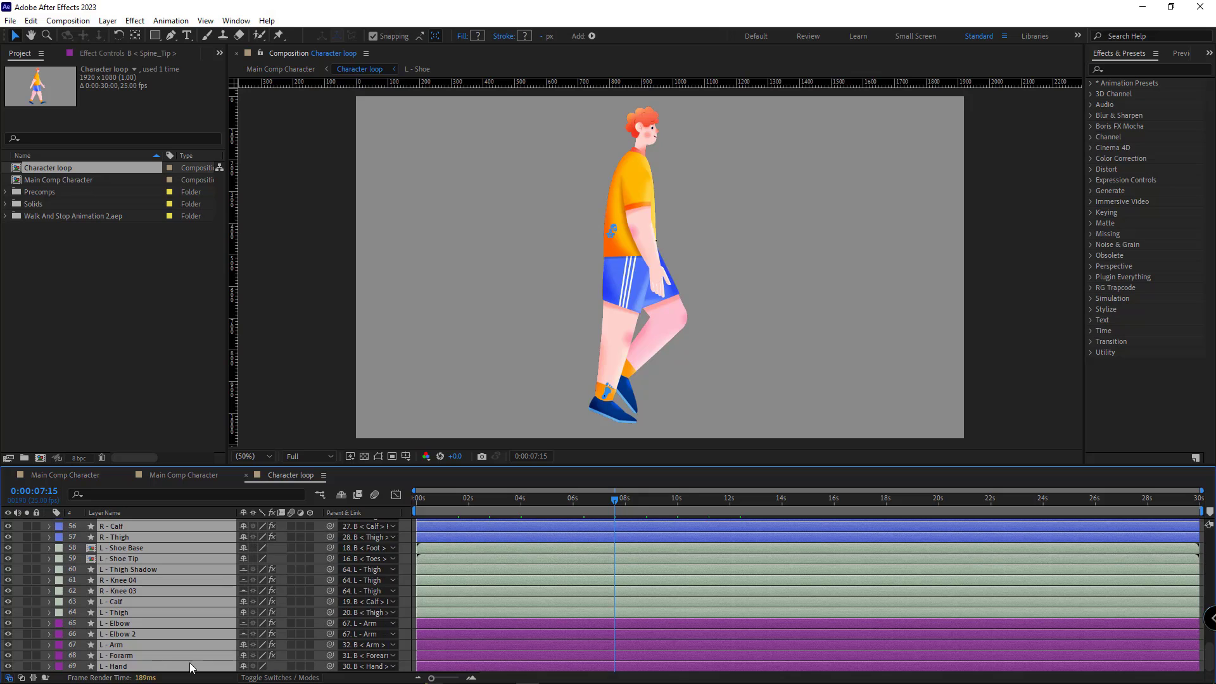
pyautogui.click(342, 496)
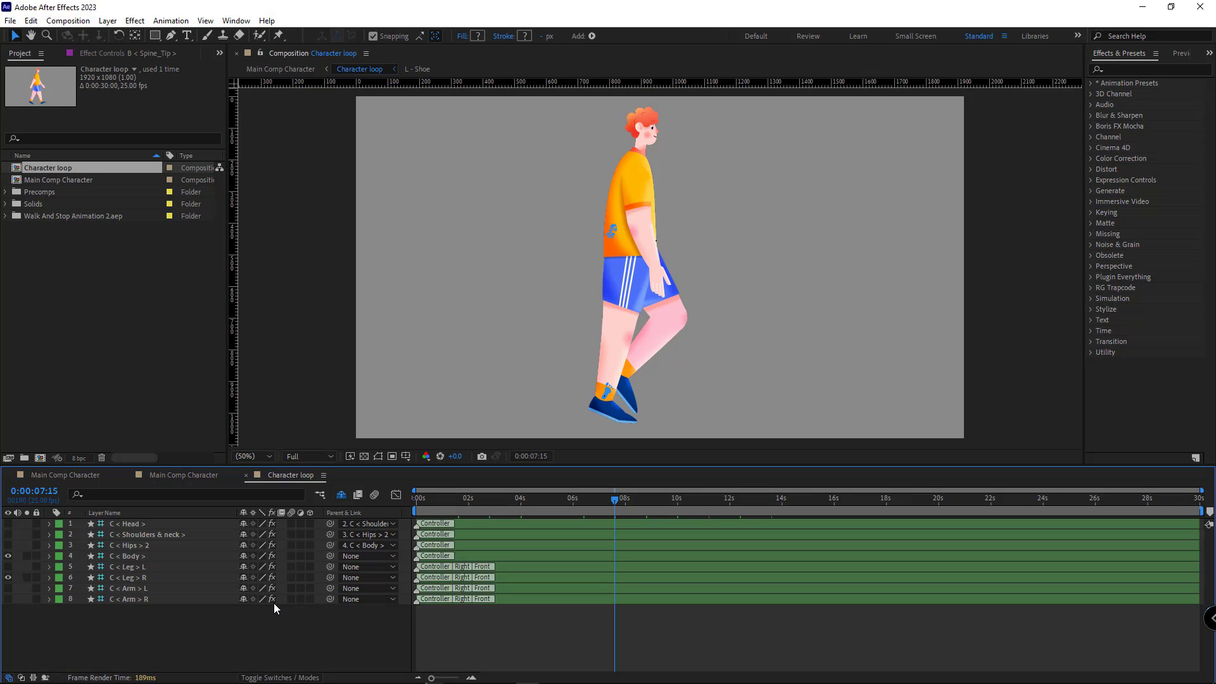
# Reveal the keyframes of the controller layers and preview the Character loop from its first frame.
pyautogui.press('u')
pyautogui.click(437, 506)
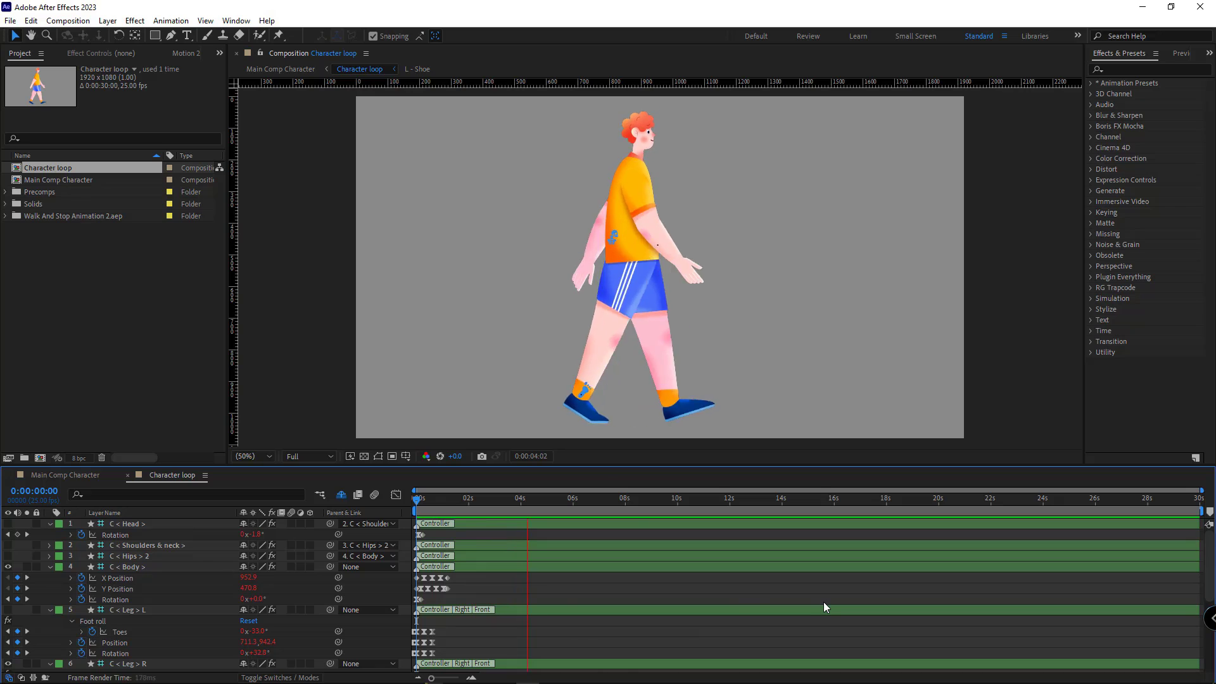
# Return to Main Comp Character and duplicate the Character loop layer.
pyautogui.click(105, 480)
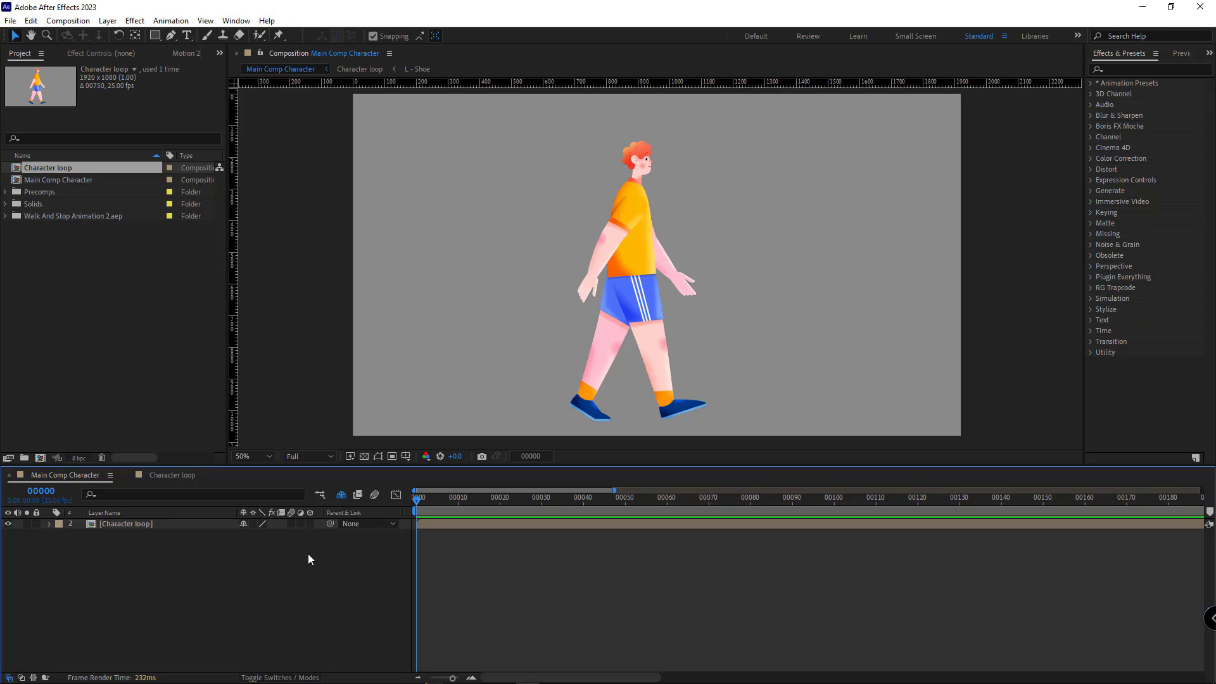
pyautogui.hotkey('ctrl', 'a')
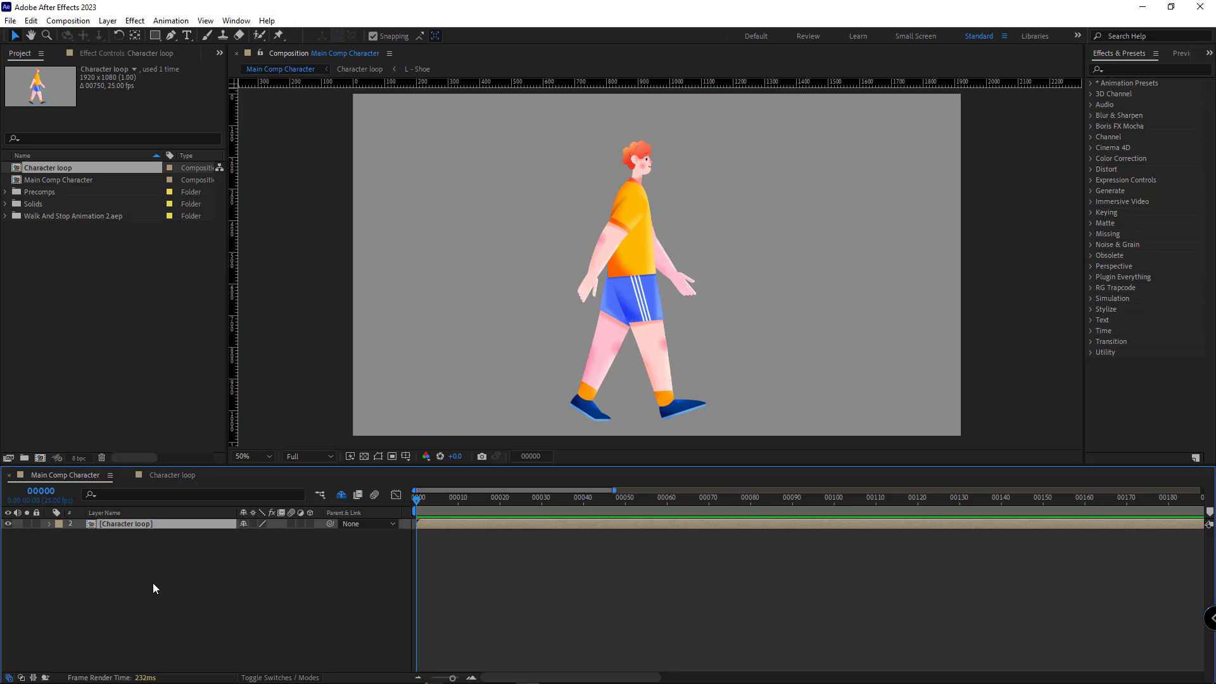
pyautogui.hotkey('ctrl', 'd')
# Reveal the upper layer's source in the project, duplicate that composition and rename the copy Character Begin.
pyautogui.rightClick(136, 529)
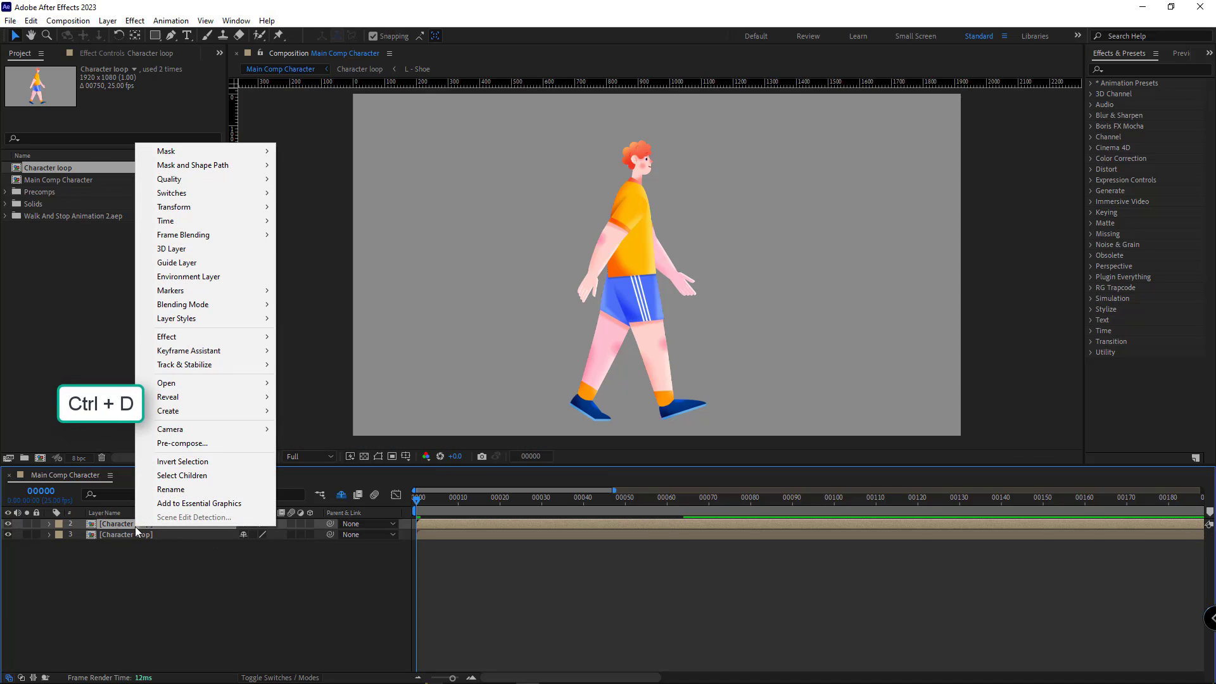
pyautogui.moveTo(186, 405)
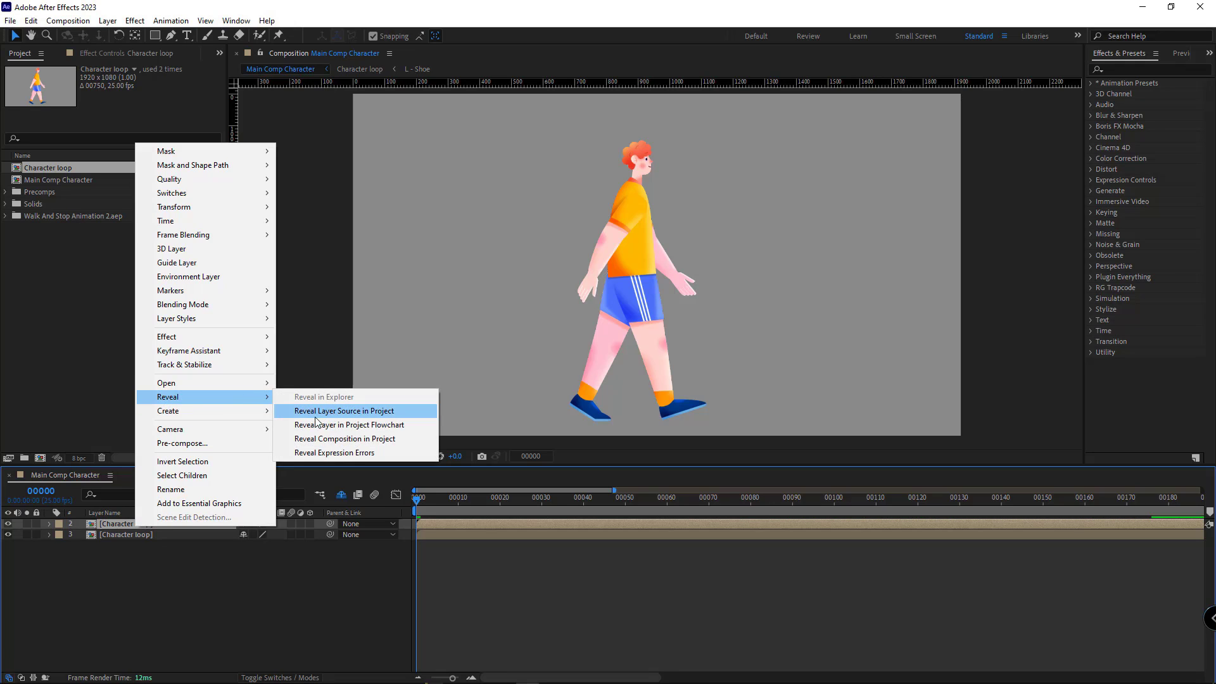
pyautogui.click(342, 411)
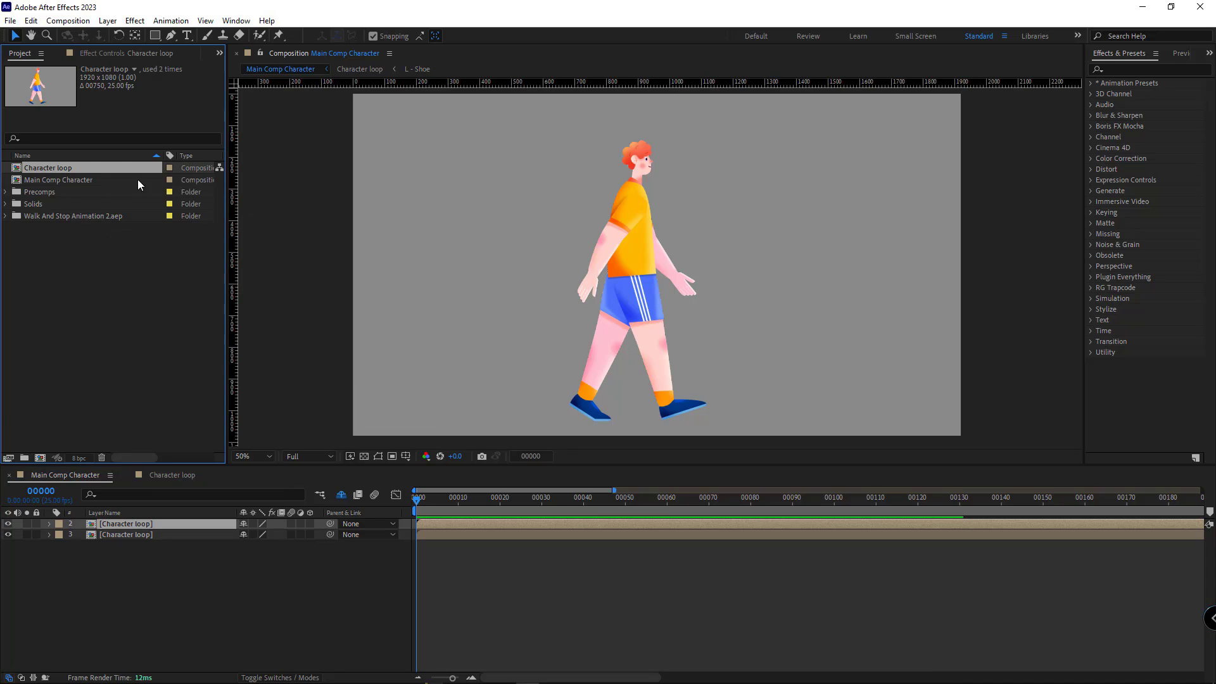
pyautogui.hotkey('ctrl', 'd')
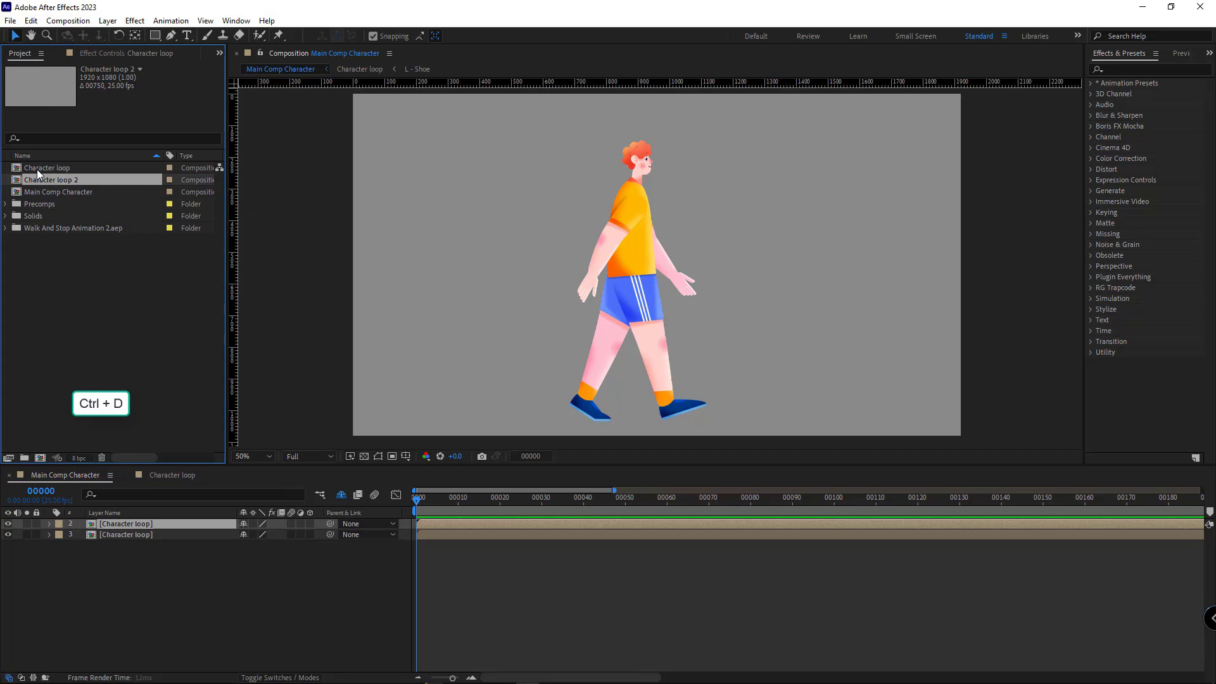
pyautogui.press('Return')
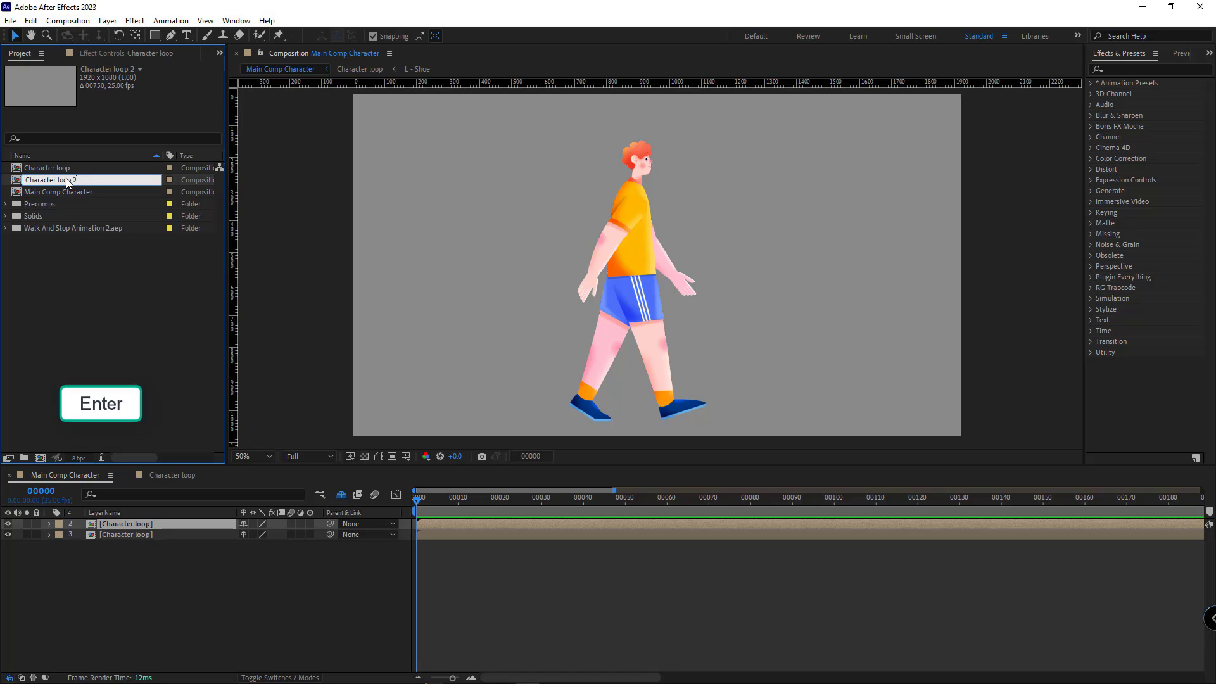
pyautogui.write('Character Begin')
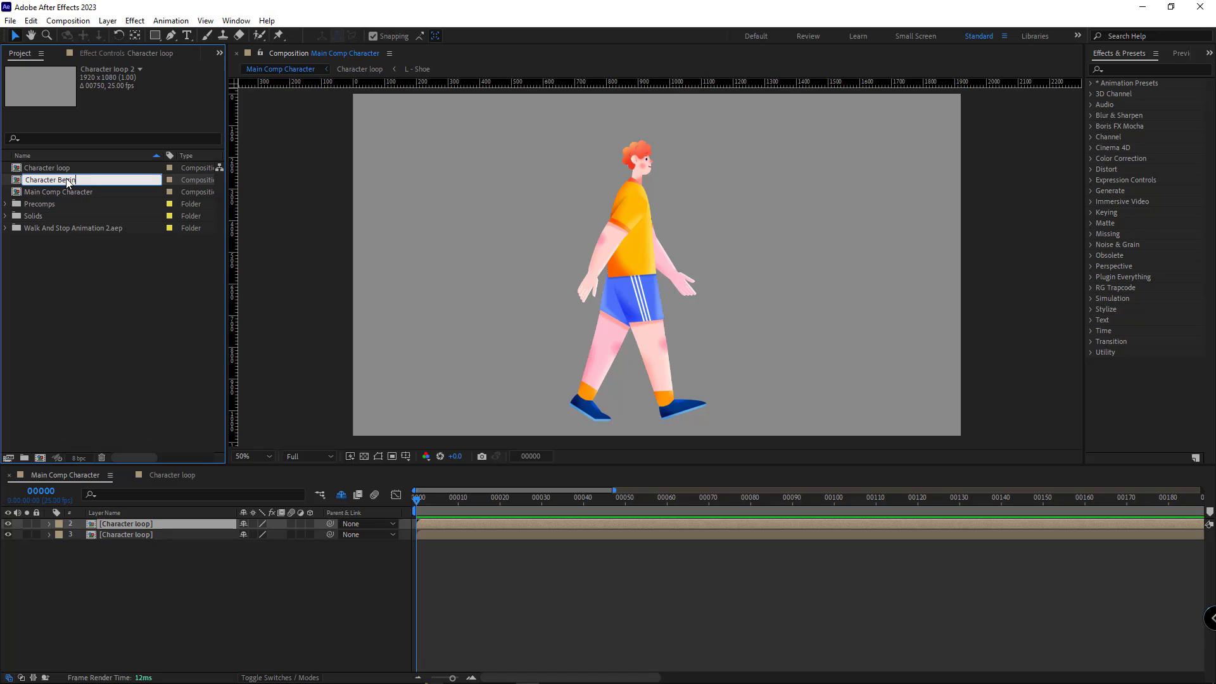
pyautogui.click(91, 326)
# Replace the source of the upper Character loop layer with the Character Begin composition.
pyautogui.click(49, 169)
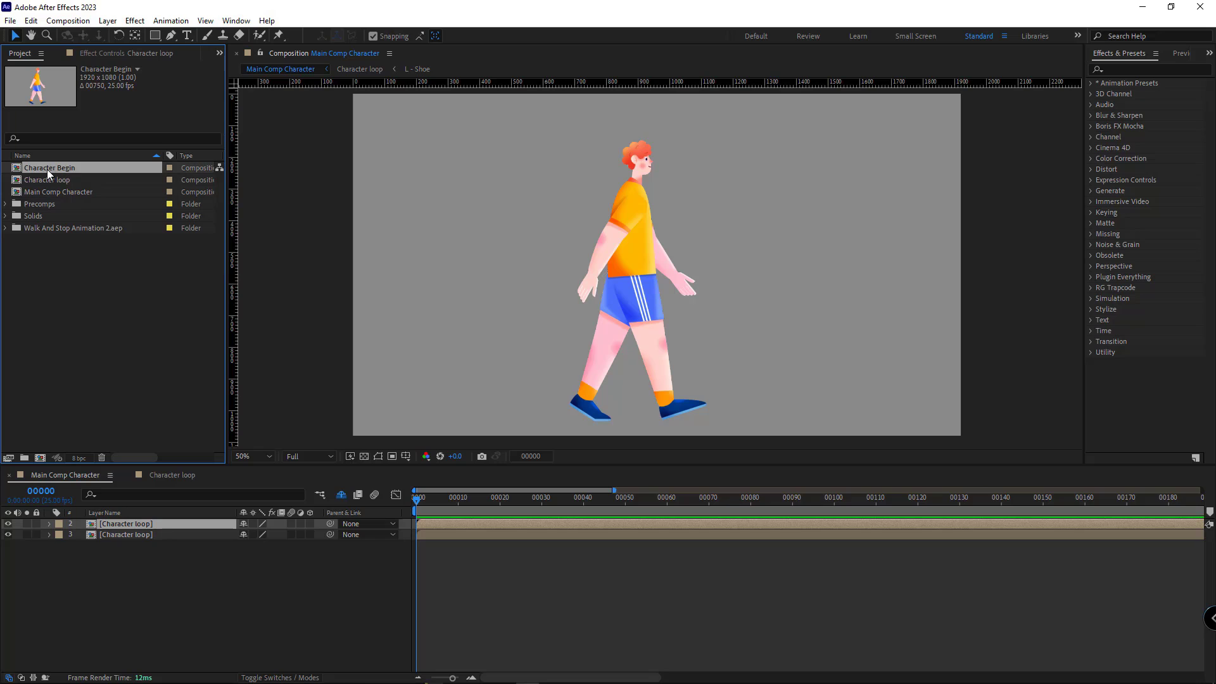
pyautogui.moveTo(45, 171); pyautogui.dragTo(112, 535)
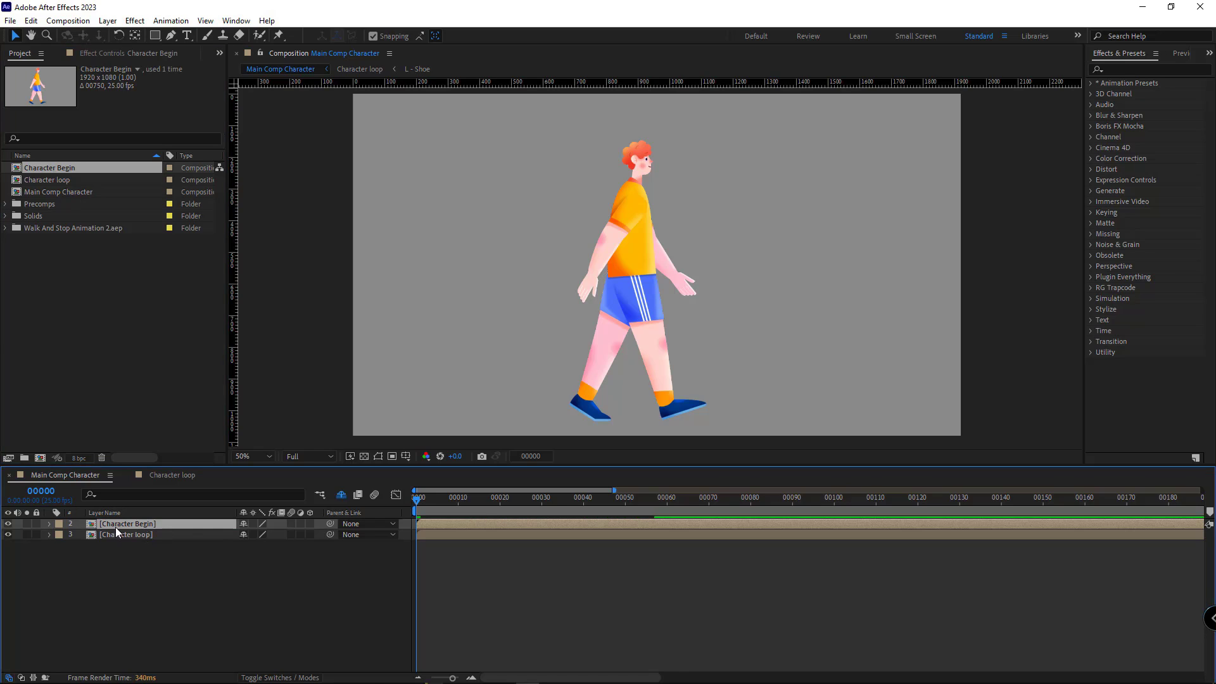
pyautogui.click(123, 538)
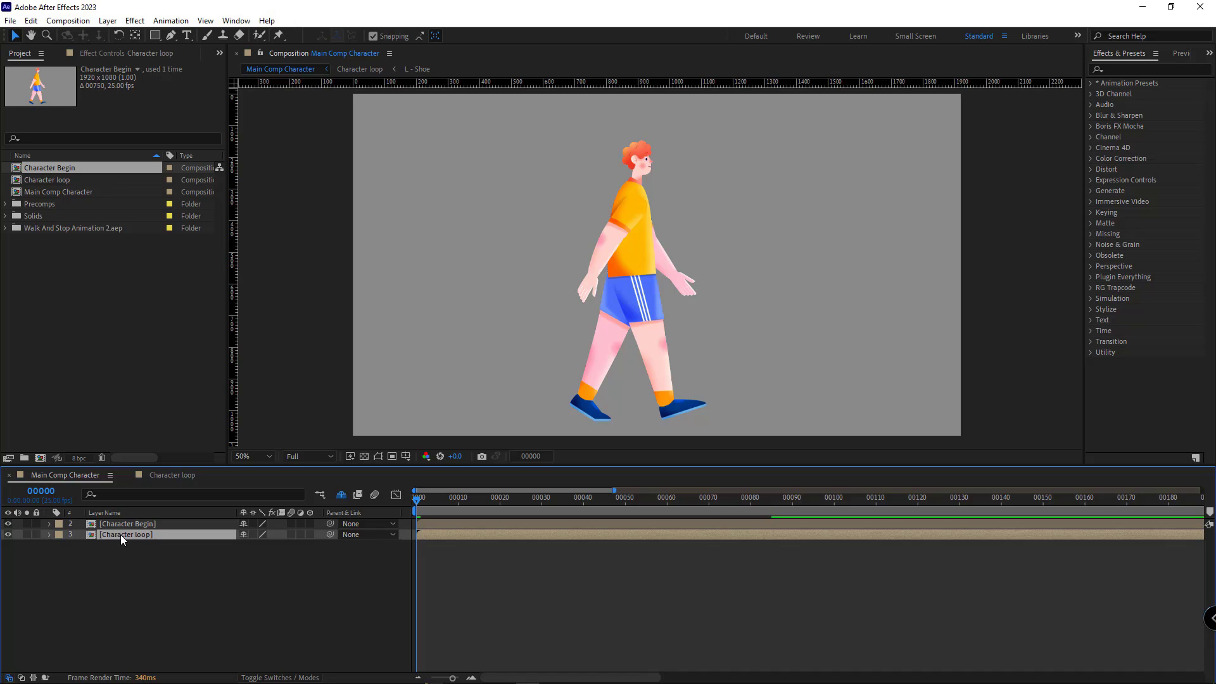
# Trim the end of the Character Begin layer and the start of the Character loop layer to frame 15.
pyautogui.click(124, 526)
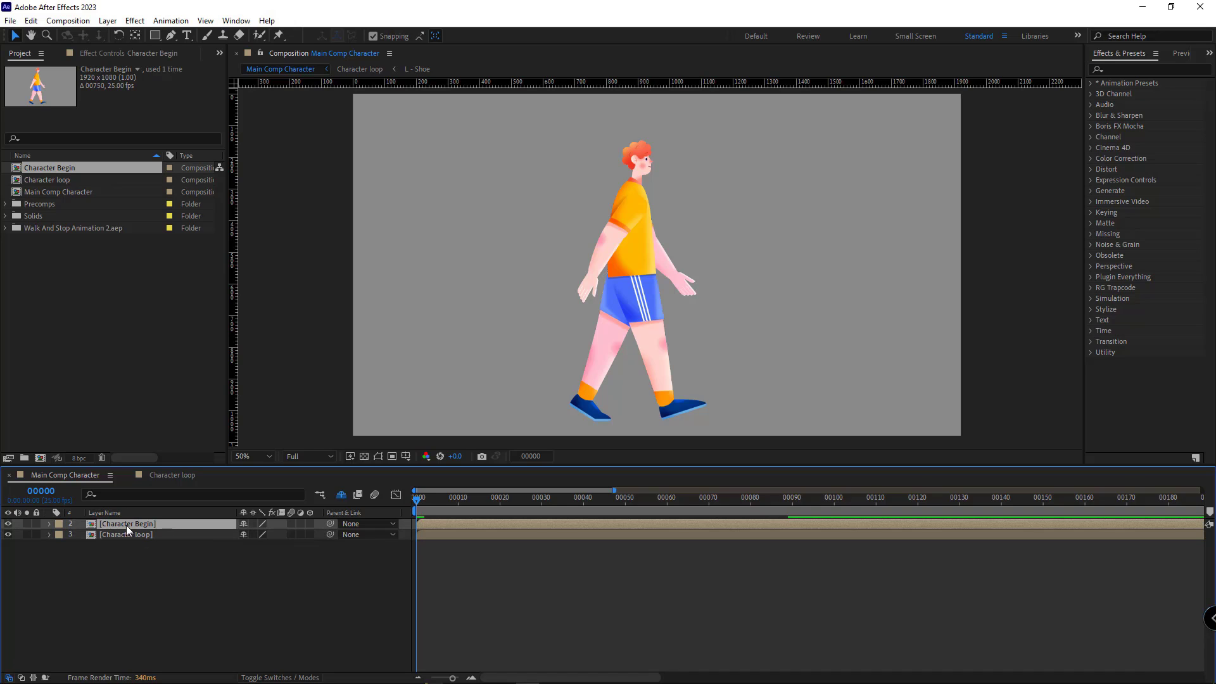
pyautogui.press('=')
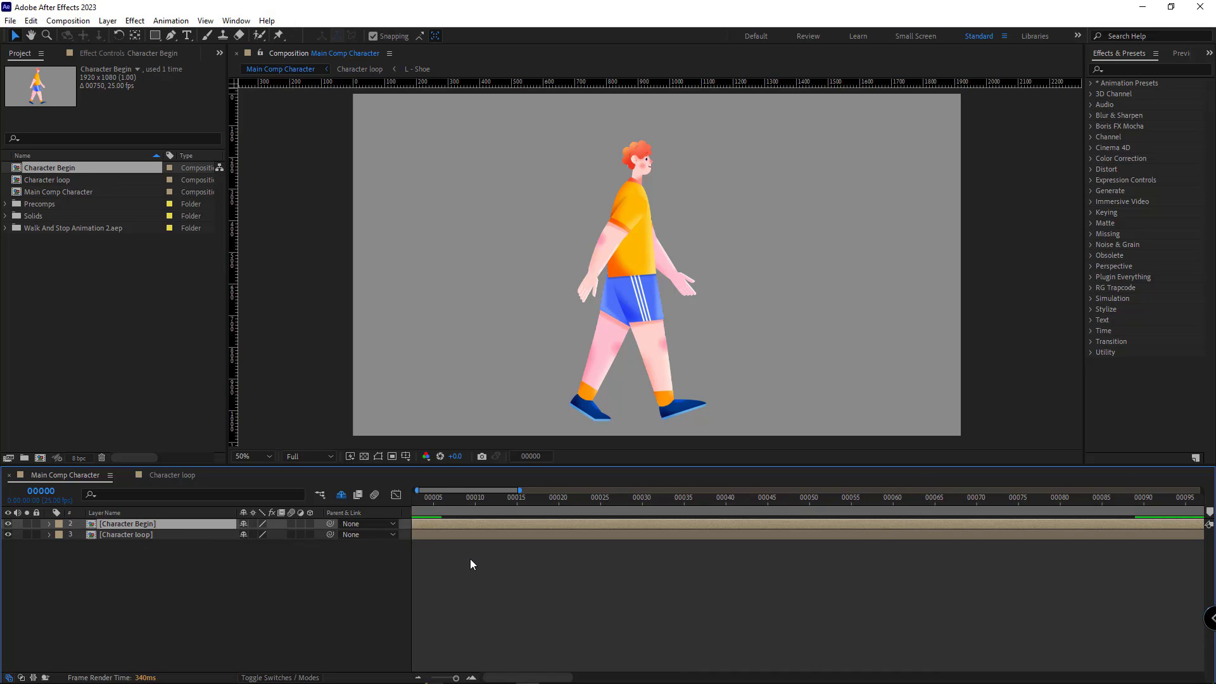
pyautogui.moveTo(465, 504); pyautogui.dragTo(538, 507)
pyautogui.hotkey('alt', ']')
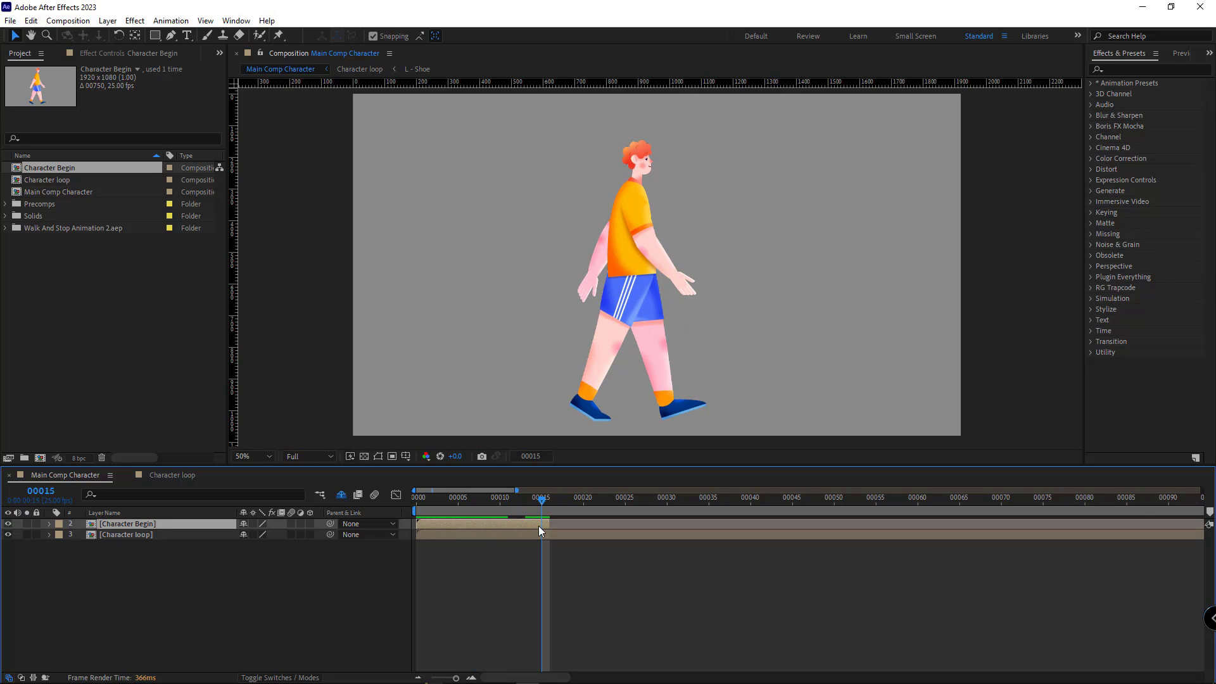
pyautogui.moveTo(420, 537); pyautogui.dragTo(541, 537)
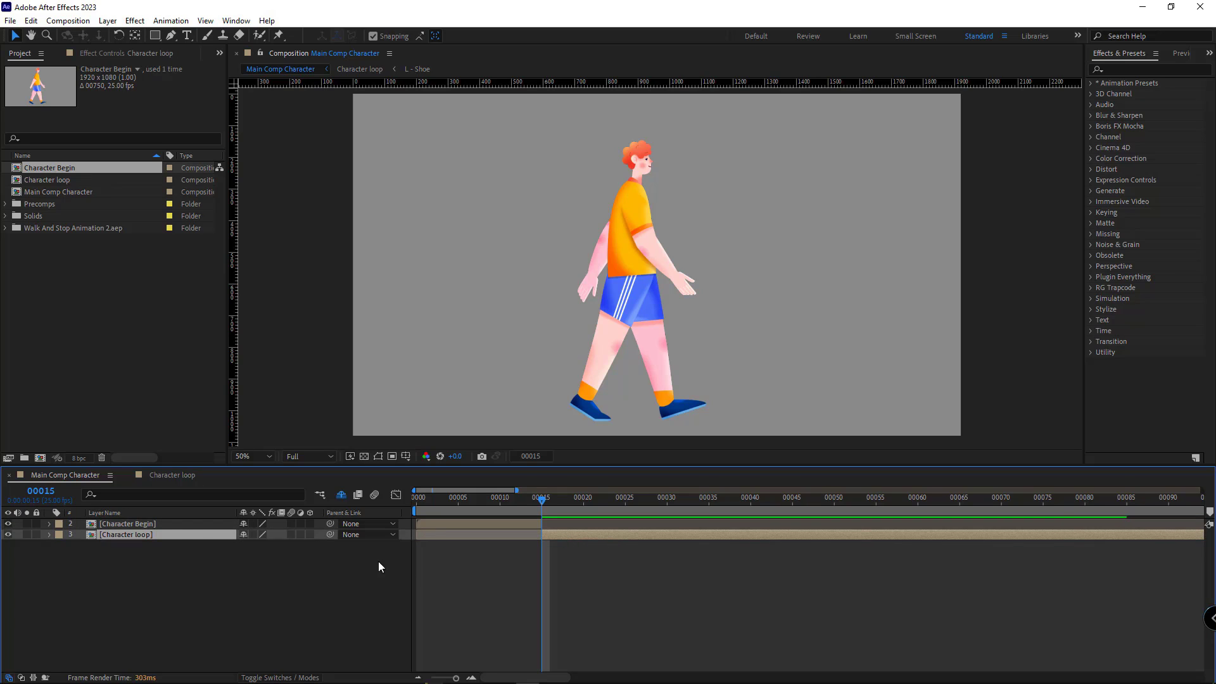
# Open the Character Begin composition and add Y Position and Rotation keyframes to the C < Body > controller at frame 15.
pyautogui.click(131, 525)
pyautogui.doubleClick(131, 526)
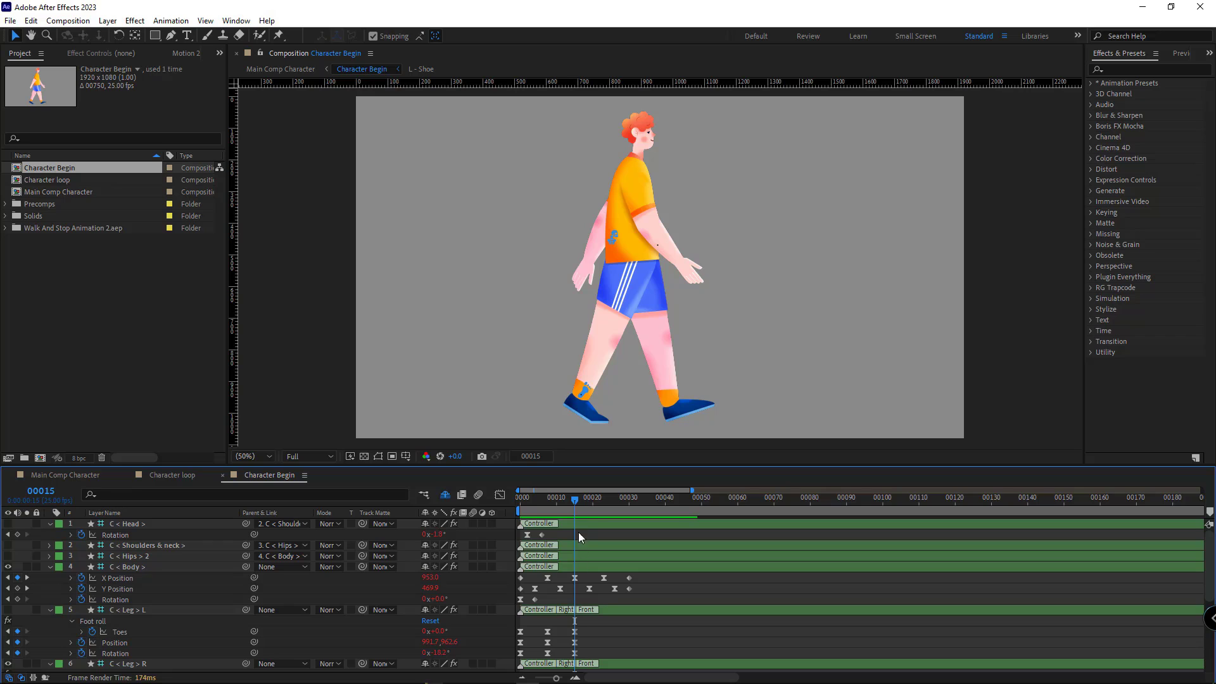
pyautogui.scroll(-5, 579, 570)
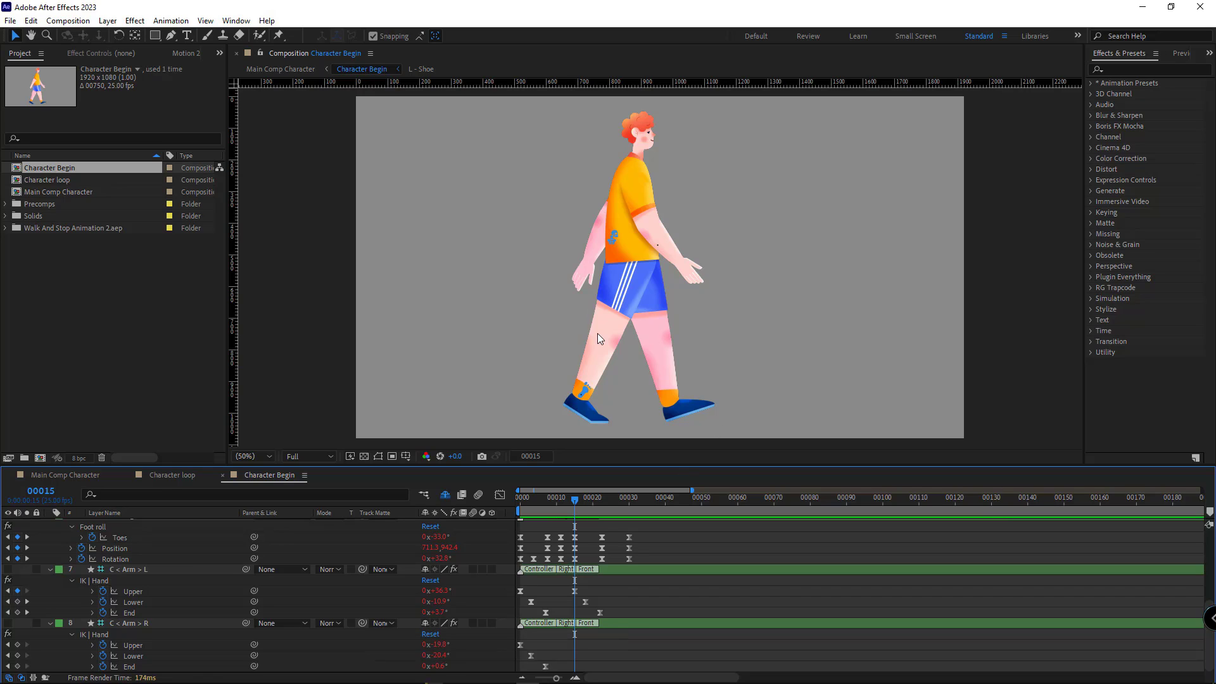
pyautogui.click(75, 476)
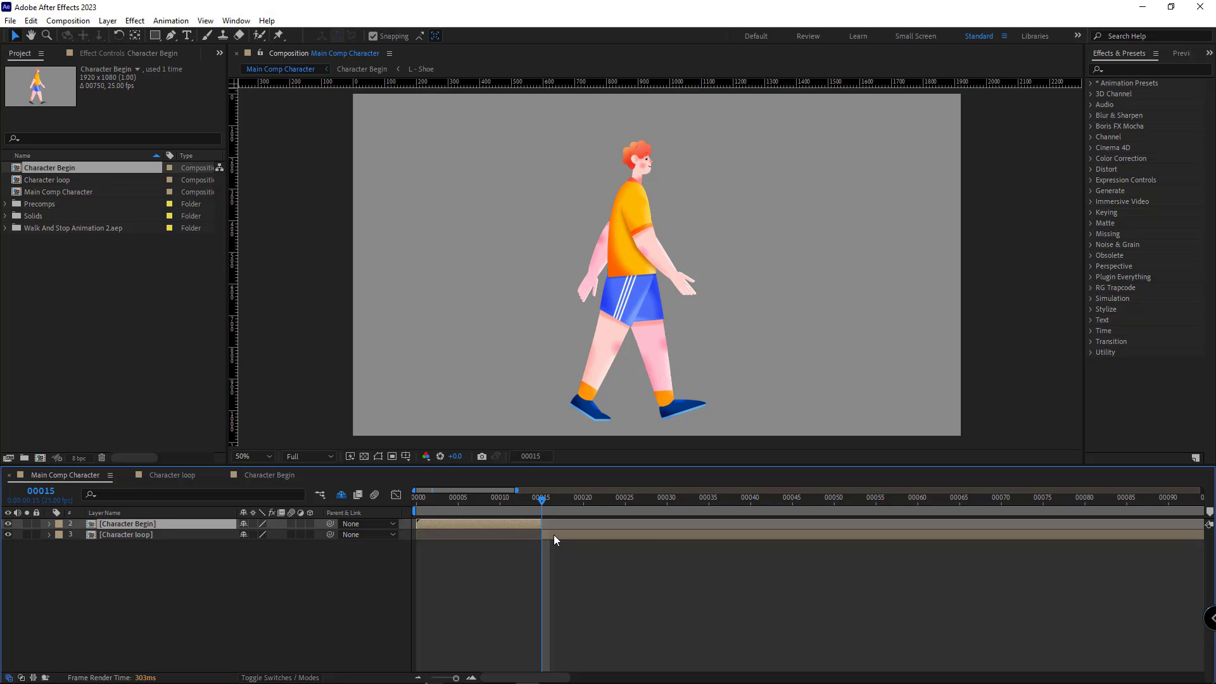
pyautogui.click(293, 476)
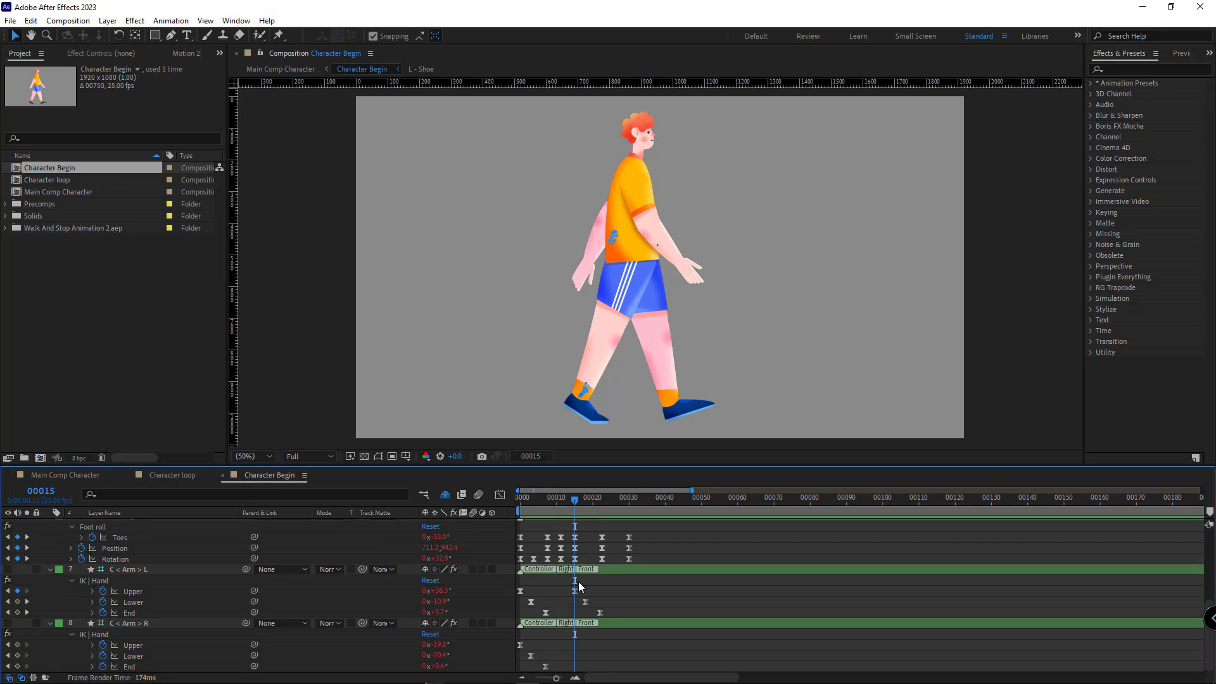
pyautogui.scroll(2, 579, 587)
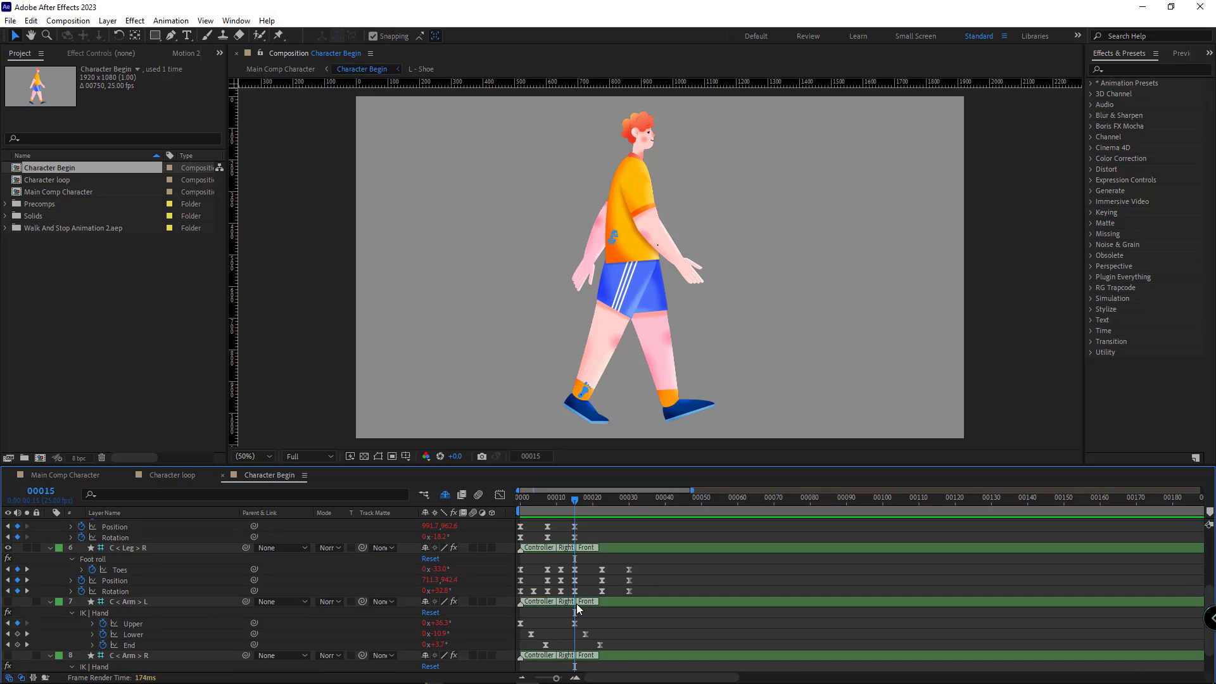
pyautogui.scroll(6, 577, 609)
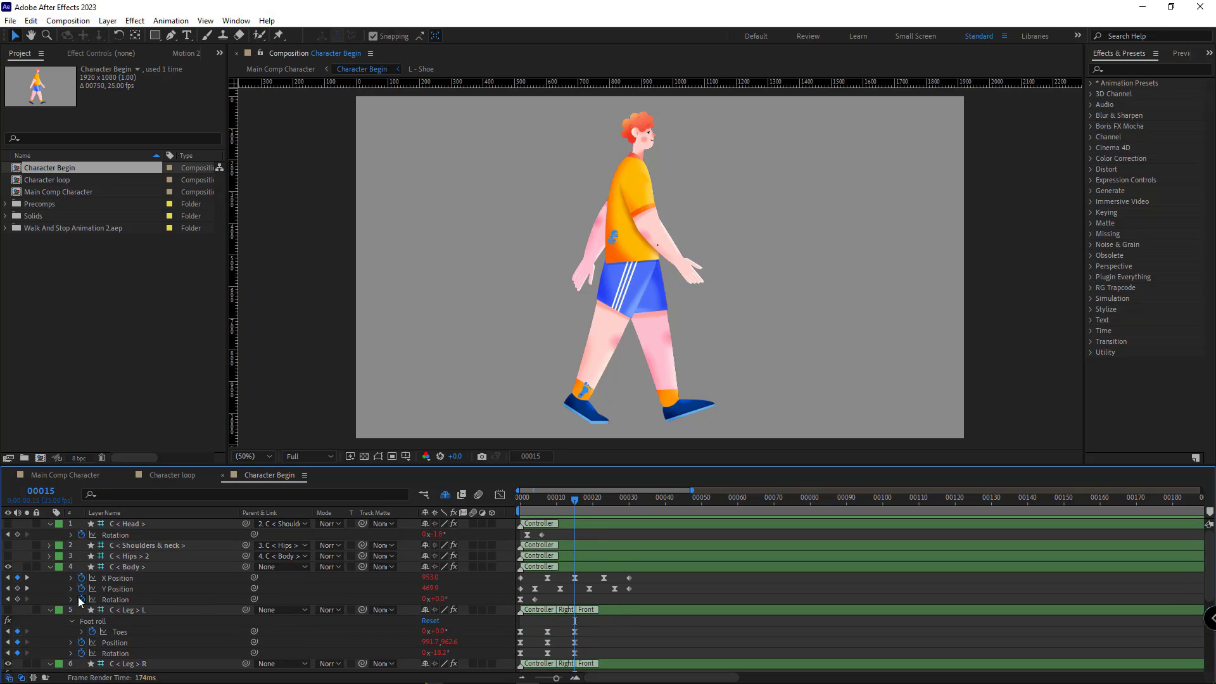
pyautogui.click(18, 589)
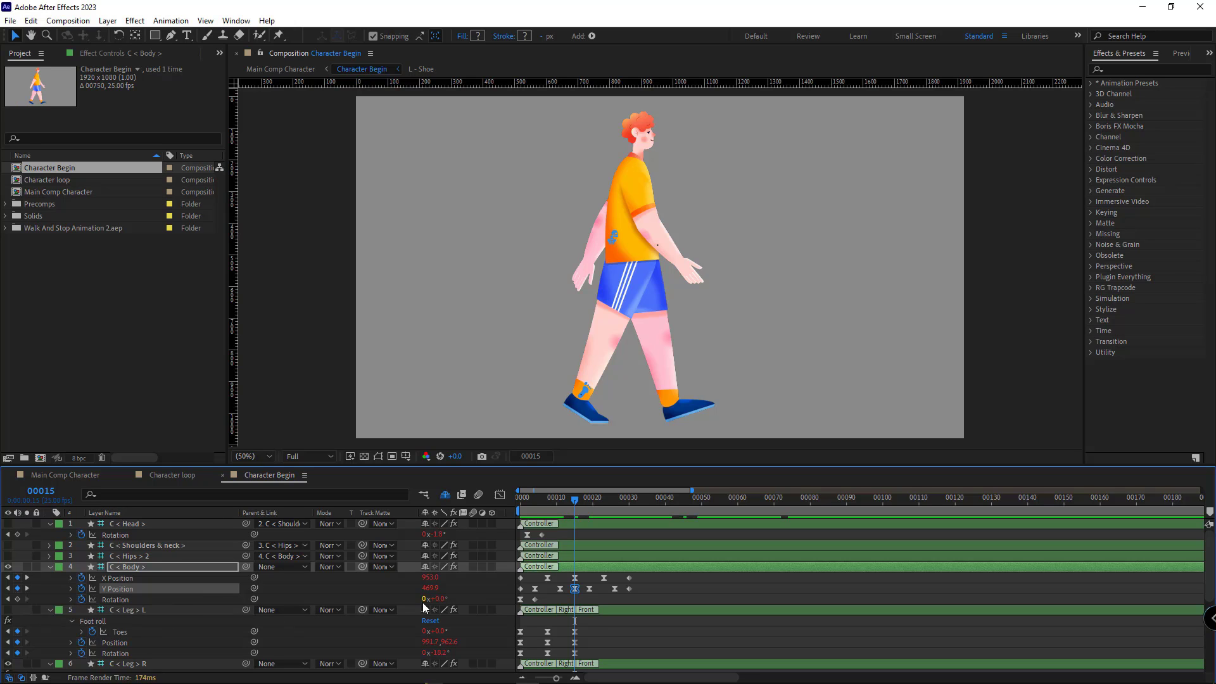
pyautogui.click(17, 599)
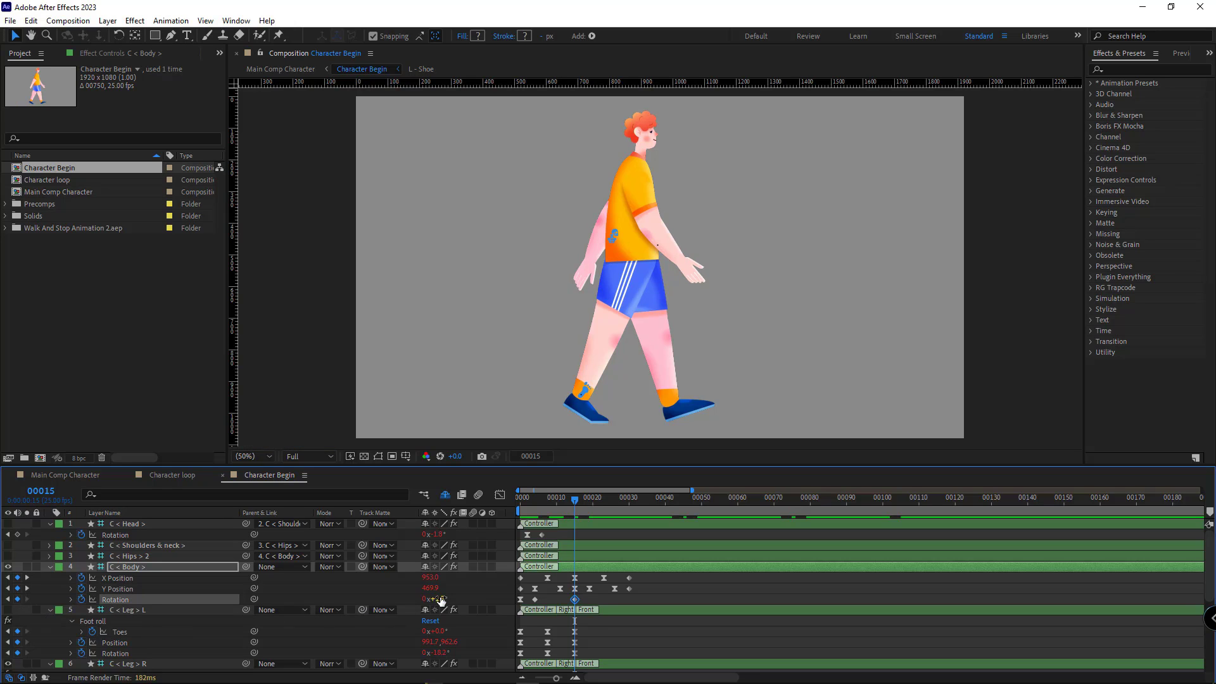
pyautogui.click(440, 599)
pyautogui.press('Return')
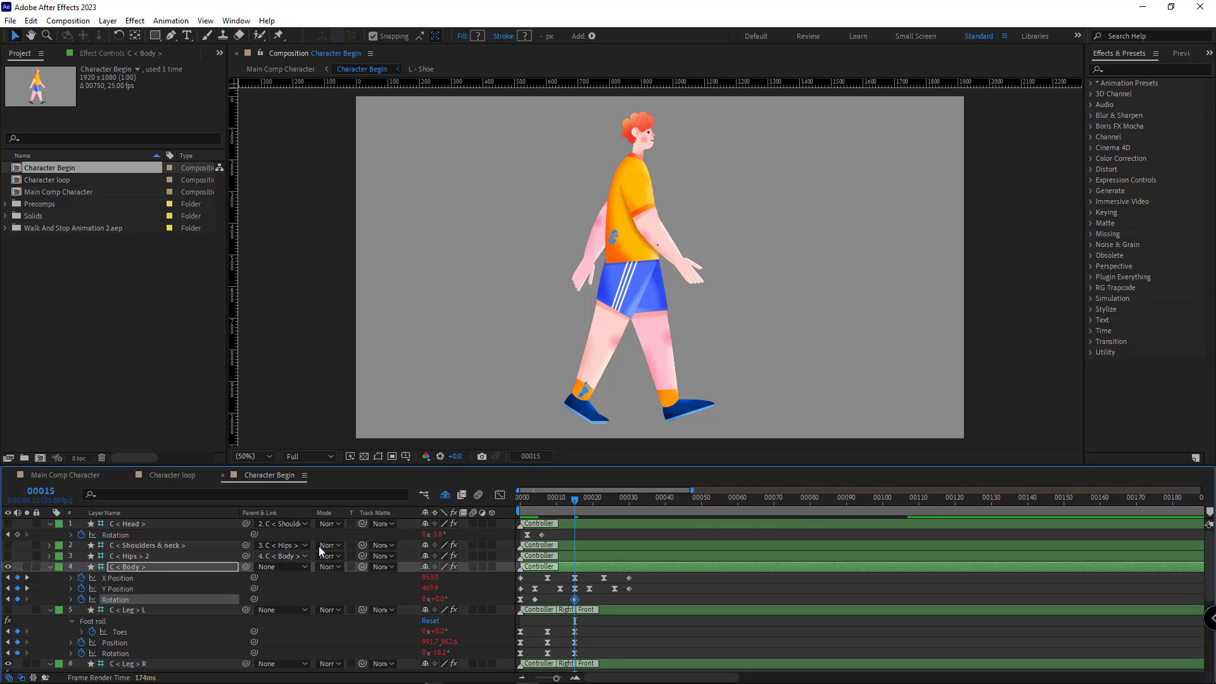
# Add a Rotation keyframe to the C < Head > controller at frame 15.
pyautogui.click(17, 534)
pyautogui.moveTo(433, 535); pyautogui.dragTo(439, 535)
pyautogui.click(440, 535)
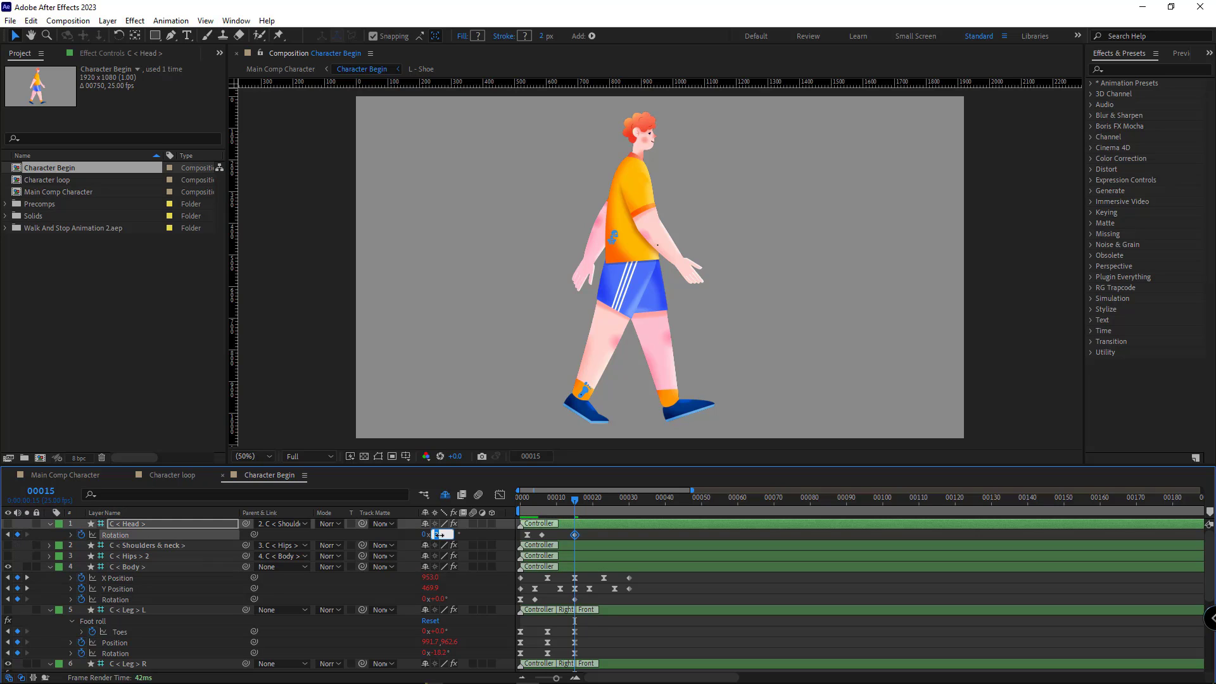
pyautogui.press('Return')
# Add IK hand Lower and End keyframes to the C < Arm > L controller at frame 15.
pyautogui.scroll(-5, 496, 548)
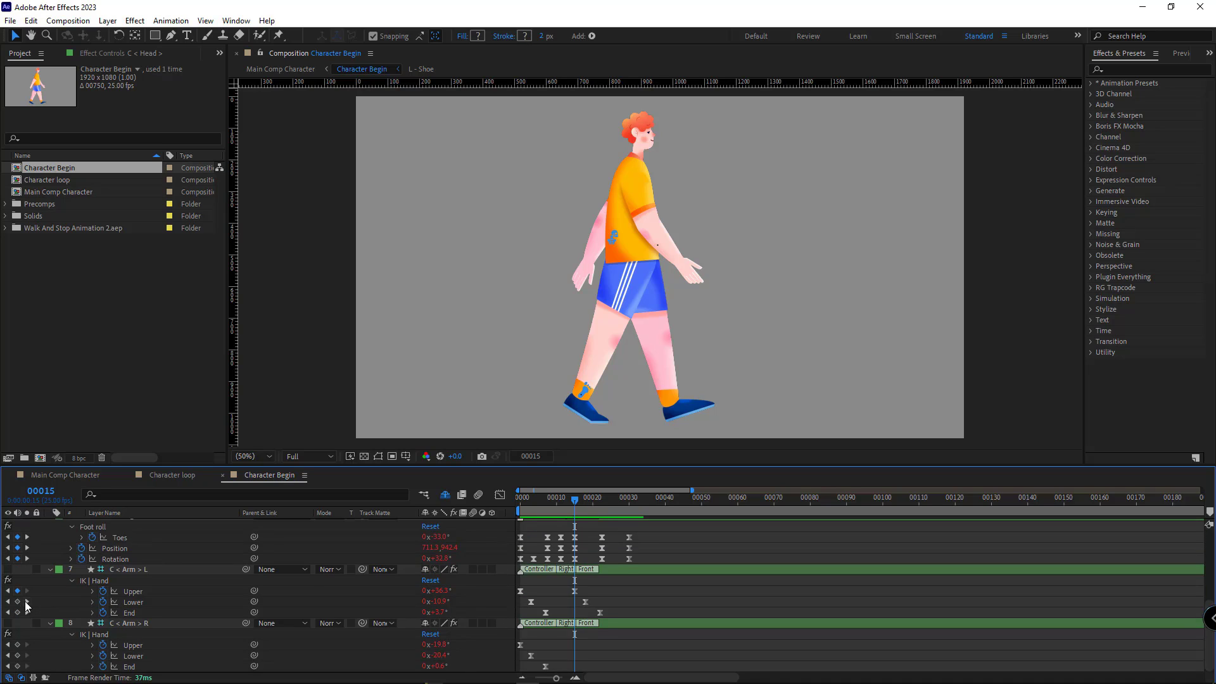
pyautogui.click(17, 601)
pyautogui.click(18, 612)
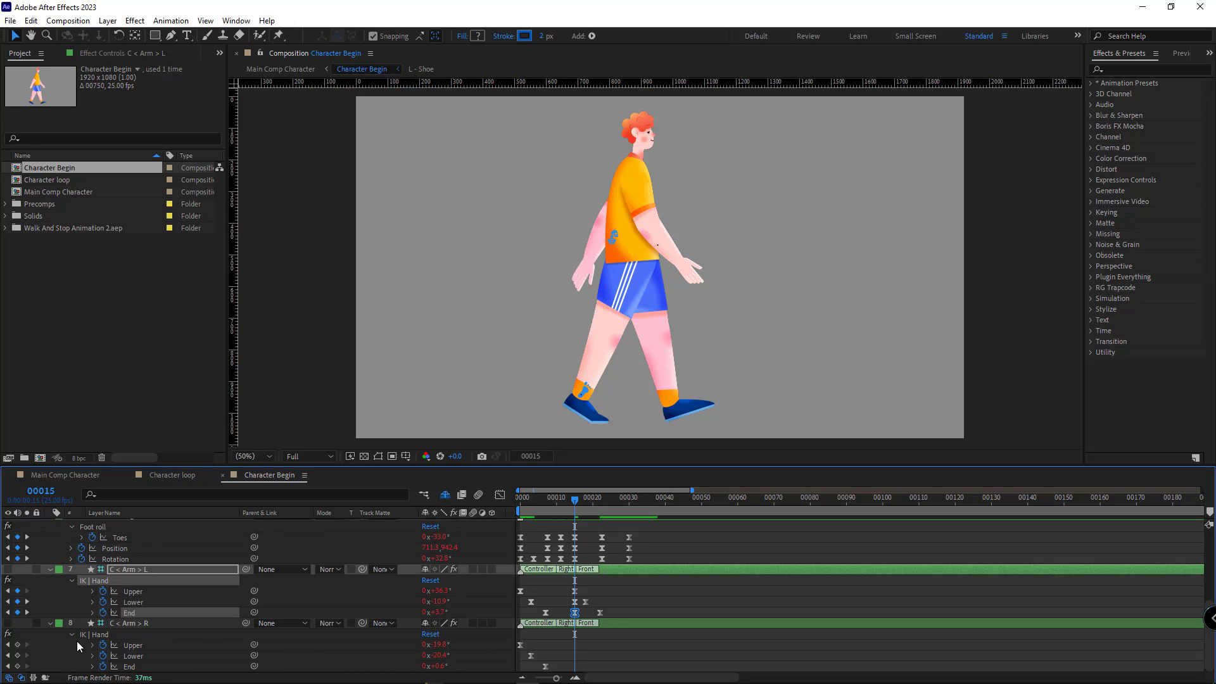
# Add IK hand Upper, Lower and End keyframes to the C < Arm > R controller at frame 15, with Upper at -19.8°.
pyautogui.click(17, 644)
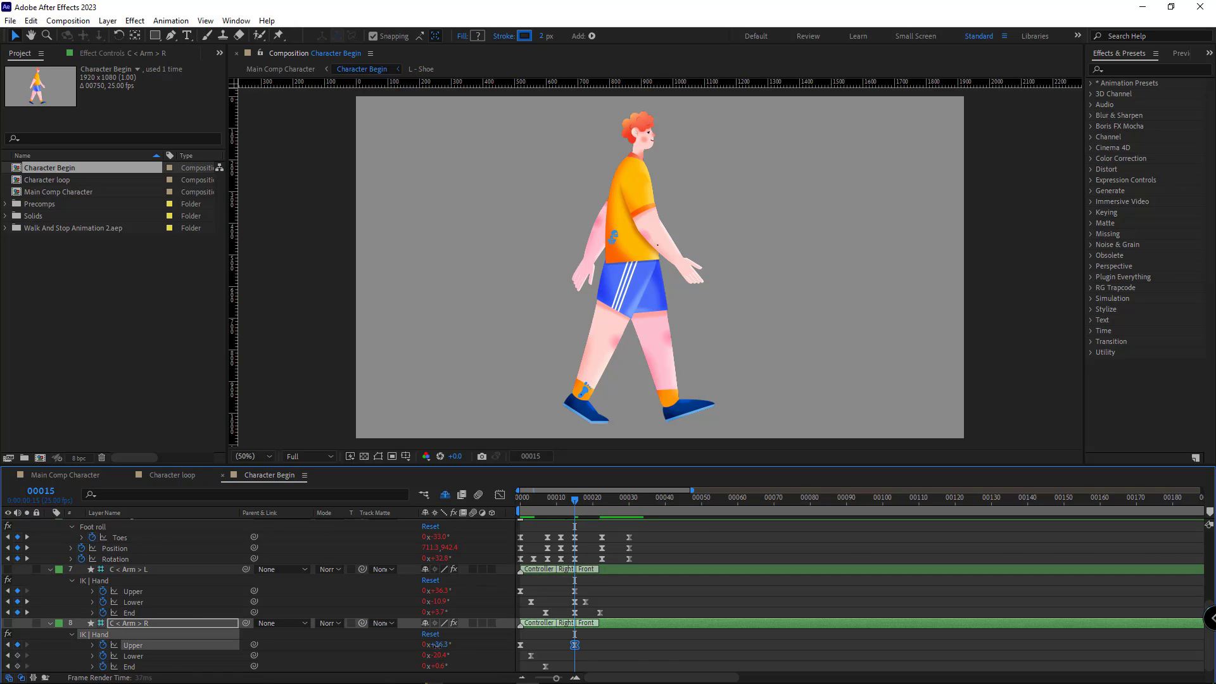
pyautogui.click(436, 645)
pyautogui.write('-19.8')
pyautogui.press('Return')
pyautogui.click(17, 656)
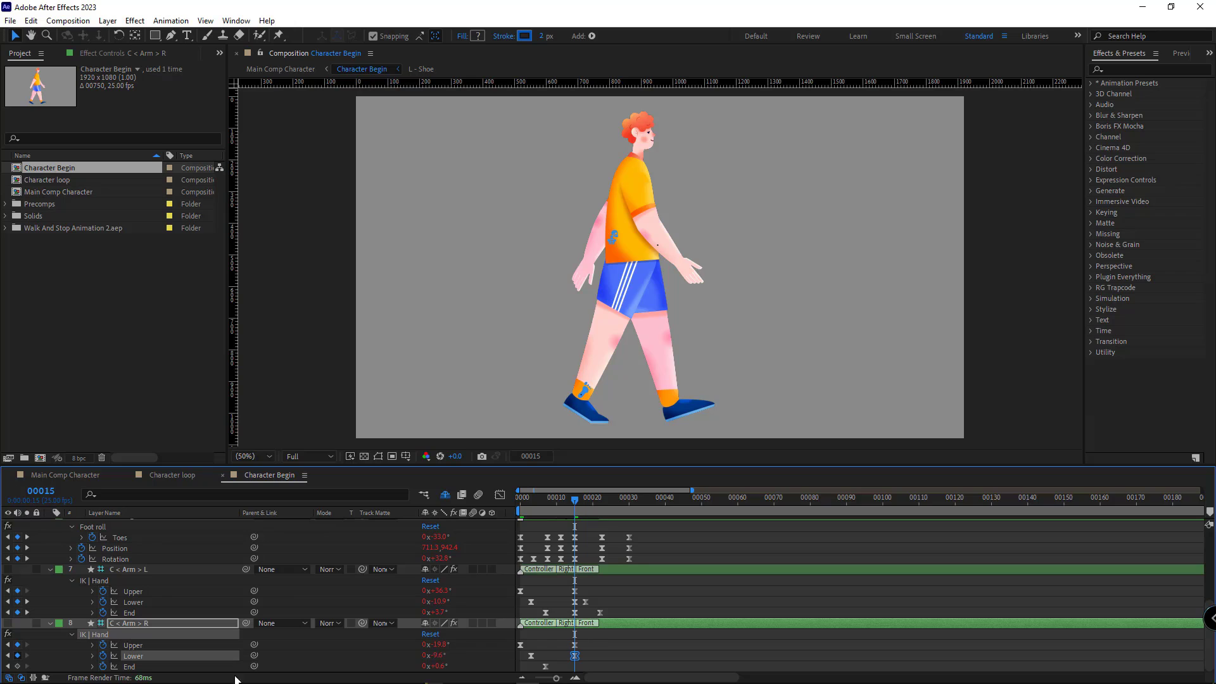
pyautogui.click(17, 666)
pyautogui.moveTo(439, 667); pyautogui.dragTo(443, 673)
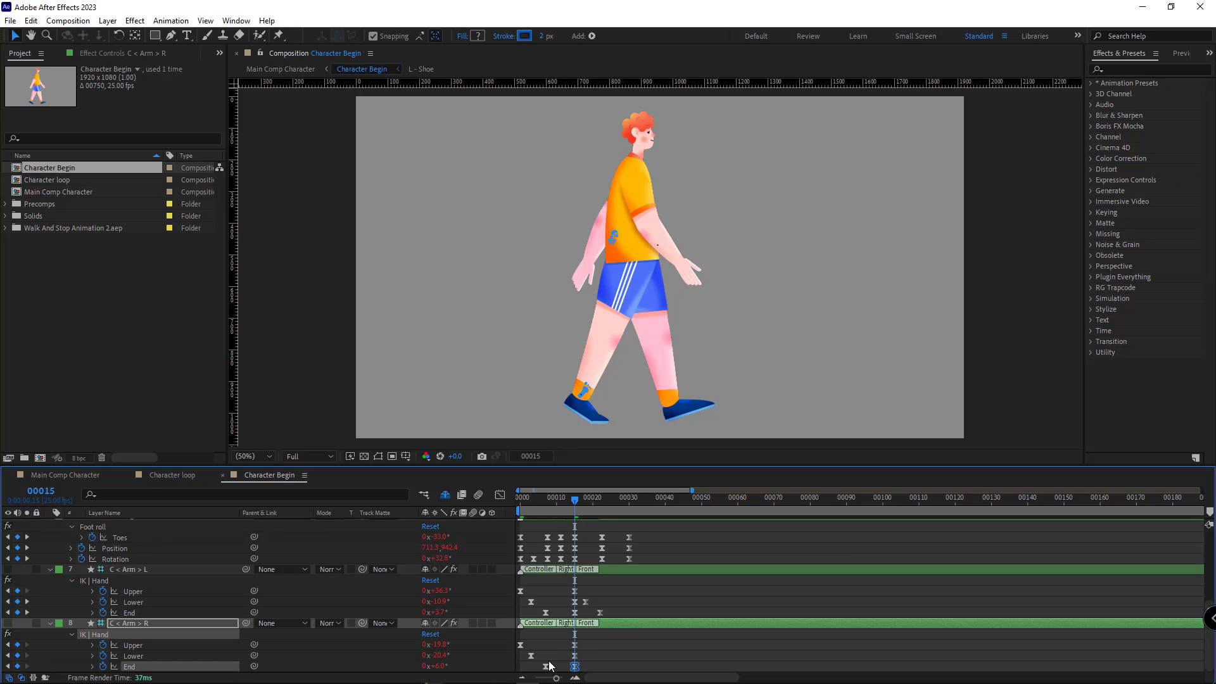
# Delete all visible controller keyframes in the Character Begin timeline except those at frame 15.
pyautogui.scroll(6, 590, 651)
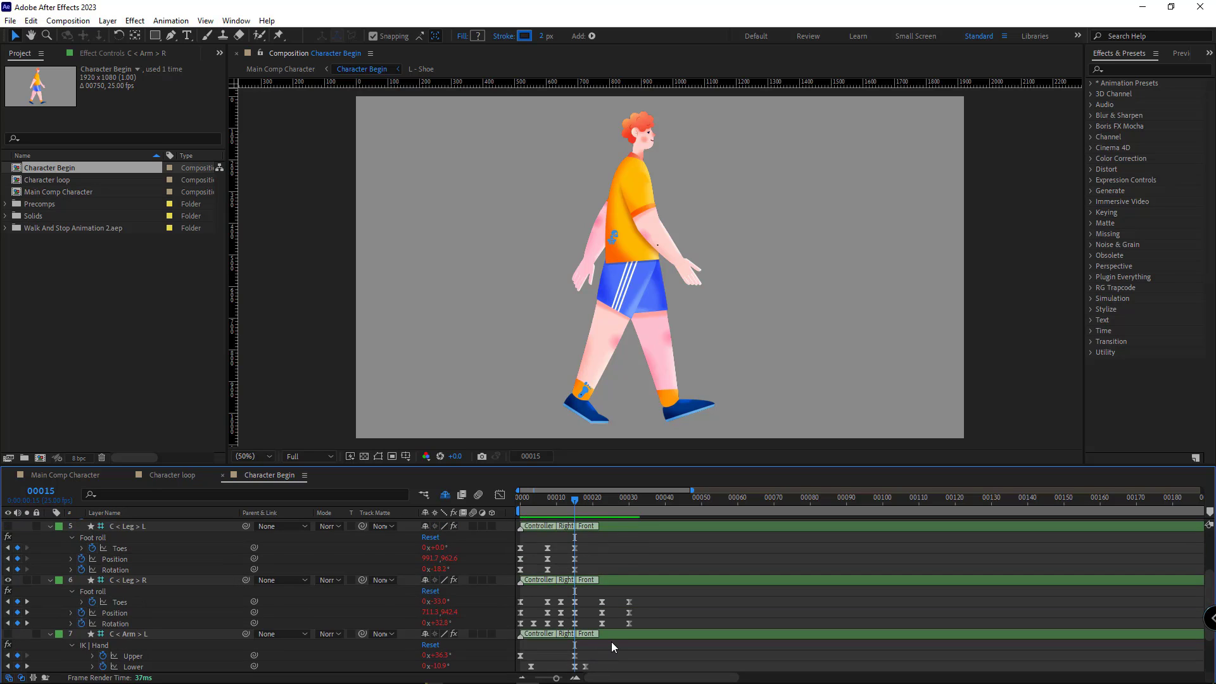
pyautogui.scroll(2, 596, 608)
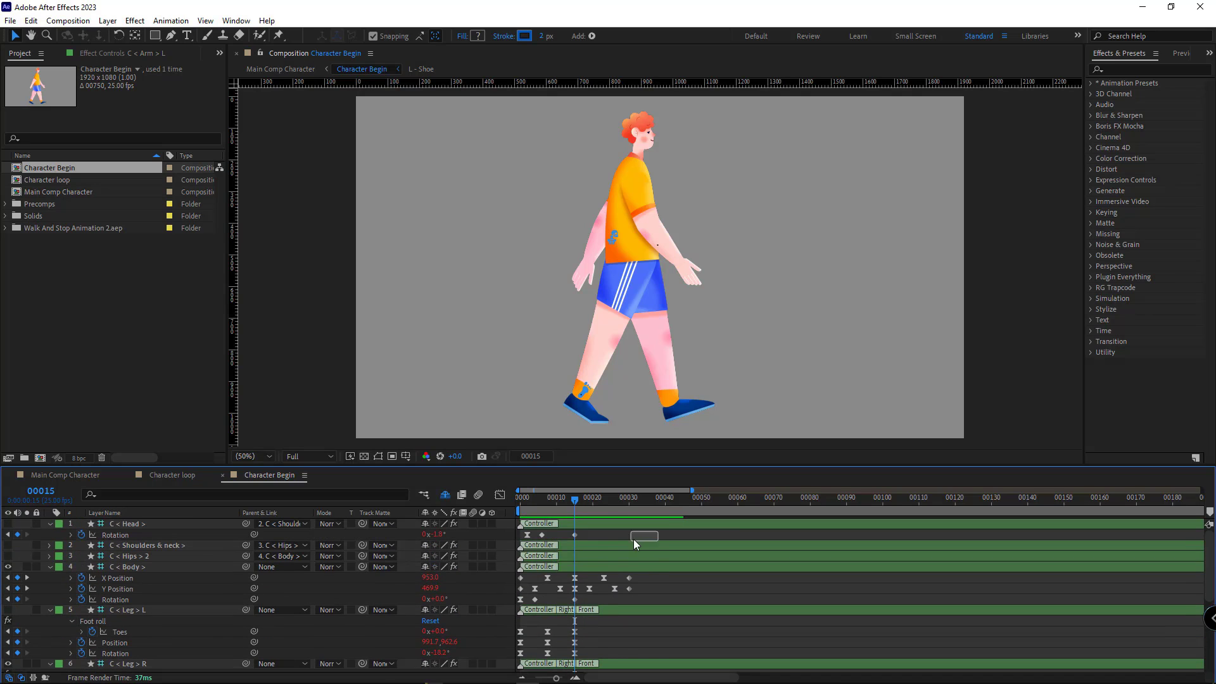
pyautogui.moveTo(633, 539); pyautogui.dragTo(507, 676)
pyautogui.scroll(7, 631, 580)
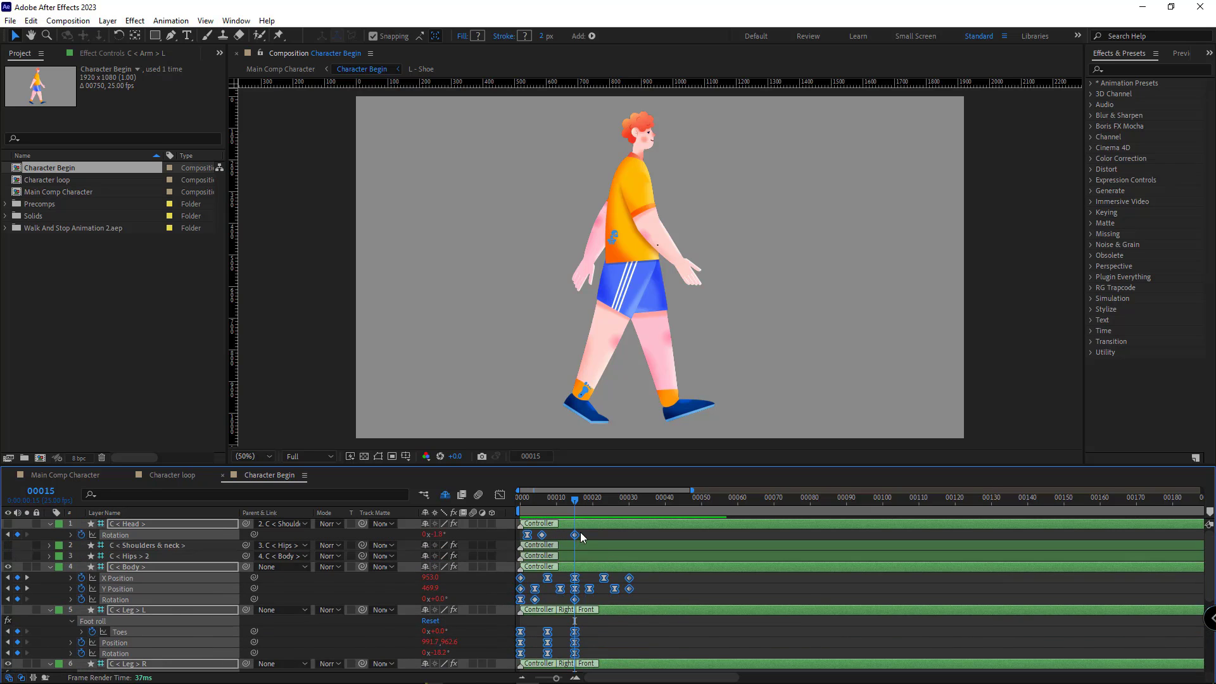
pyautogui.moveTo(579, 531); pyautogui.dragTo(573, 675)
pyautogui.press('Delete')
# Delete the leftover hidden IK hand Upper, Lower and End keyframes of C < Arm > R, keeping those at frame 15.
pyautogui.click(152, 625)
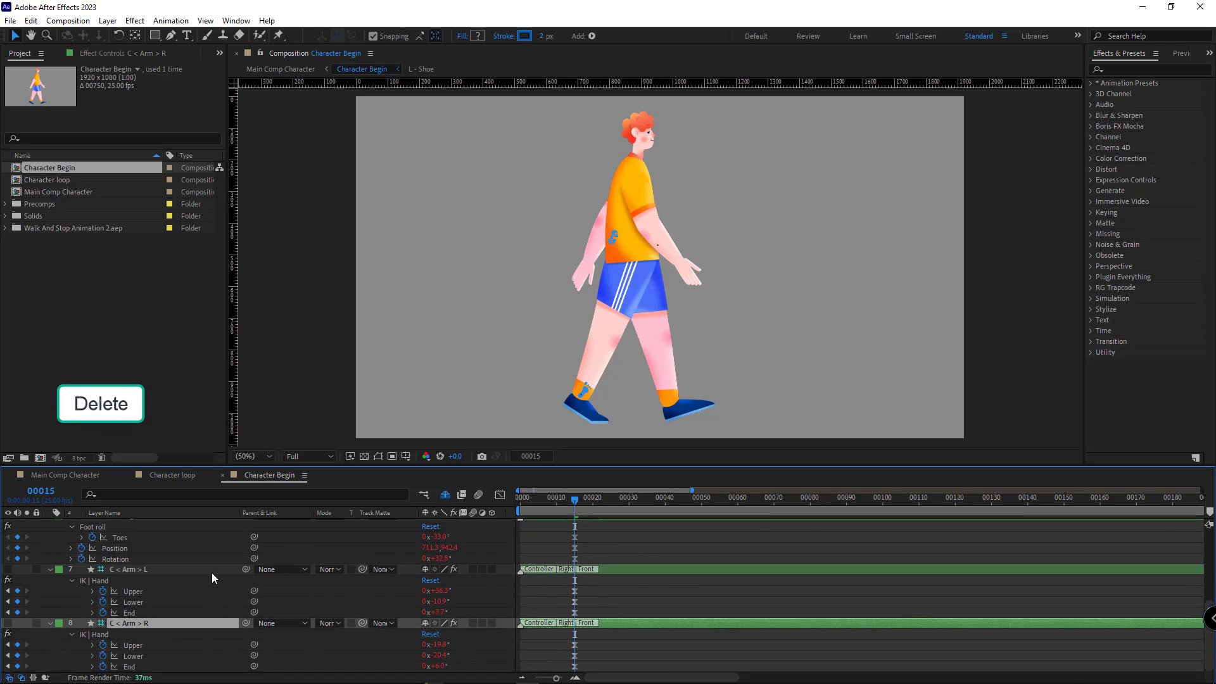
pyautogui.click(143, 646)
pyautogui.keyDown('shift'); pyautogui.click(134, 668); pyautogui.keyUp('shift')
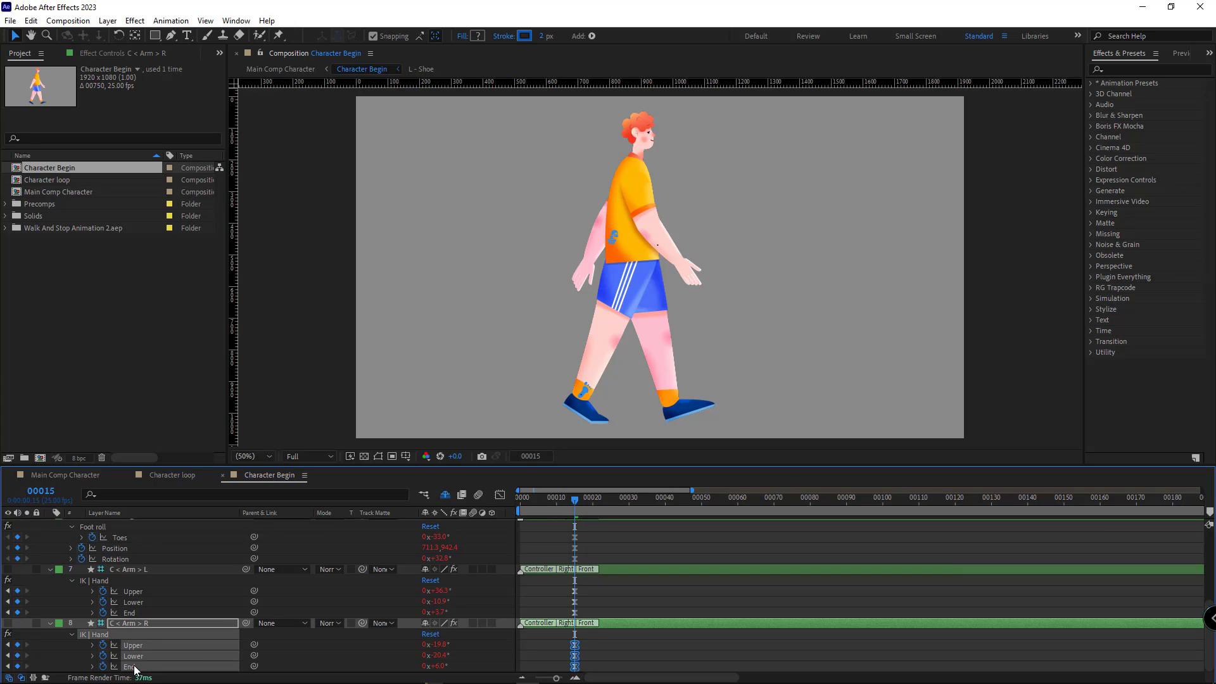
pyautogui.moveTo(575, 648); pyautogui.dragTo(550, 671)
pyautogui.press('Delete')
pyautogui.moveTo(777, 637); pyautogui.dragTo(583, 663)
# Delete the leftover hidden X Position, Y Position and Rotation keyframes of C < Body >, keeping those at frame 15.
pyautogui.scroll(6, 584, 637)
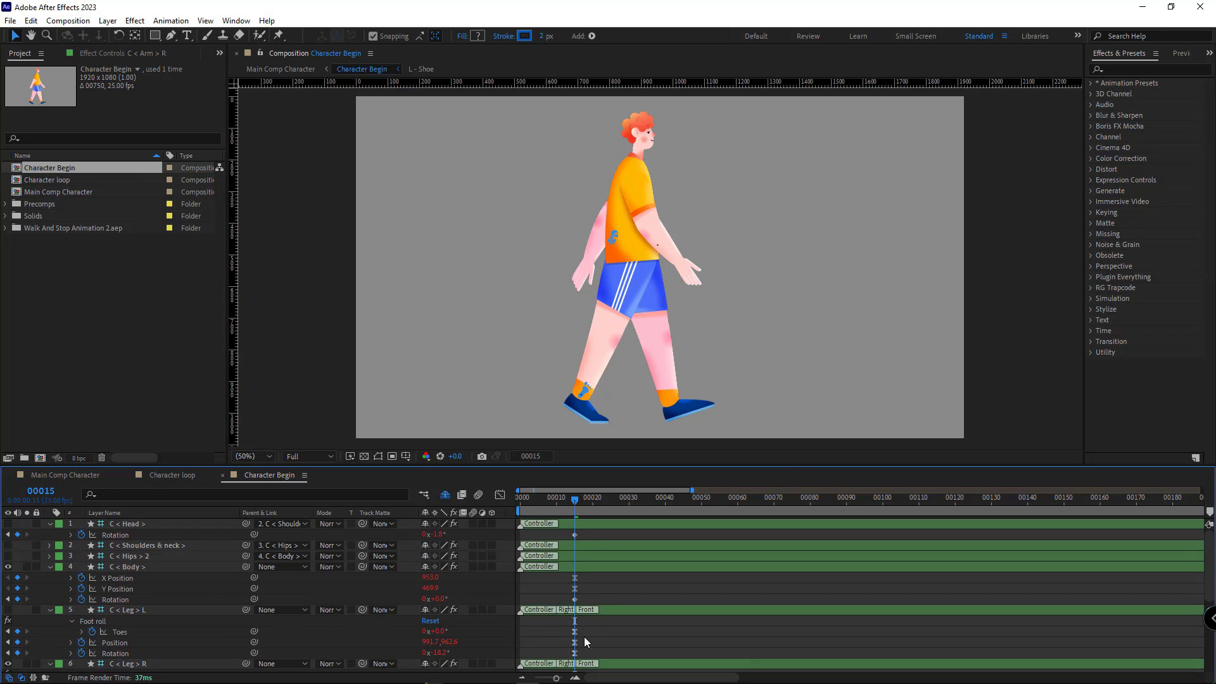
pyautogui.scroll(-1, 584, 636)
pyautogui.click(138, 549)
pyautogui.keyDown('shift'); pyautogui.click(127, 558); pyautogui.keyUp('shift')
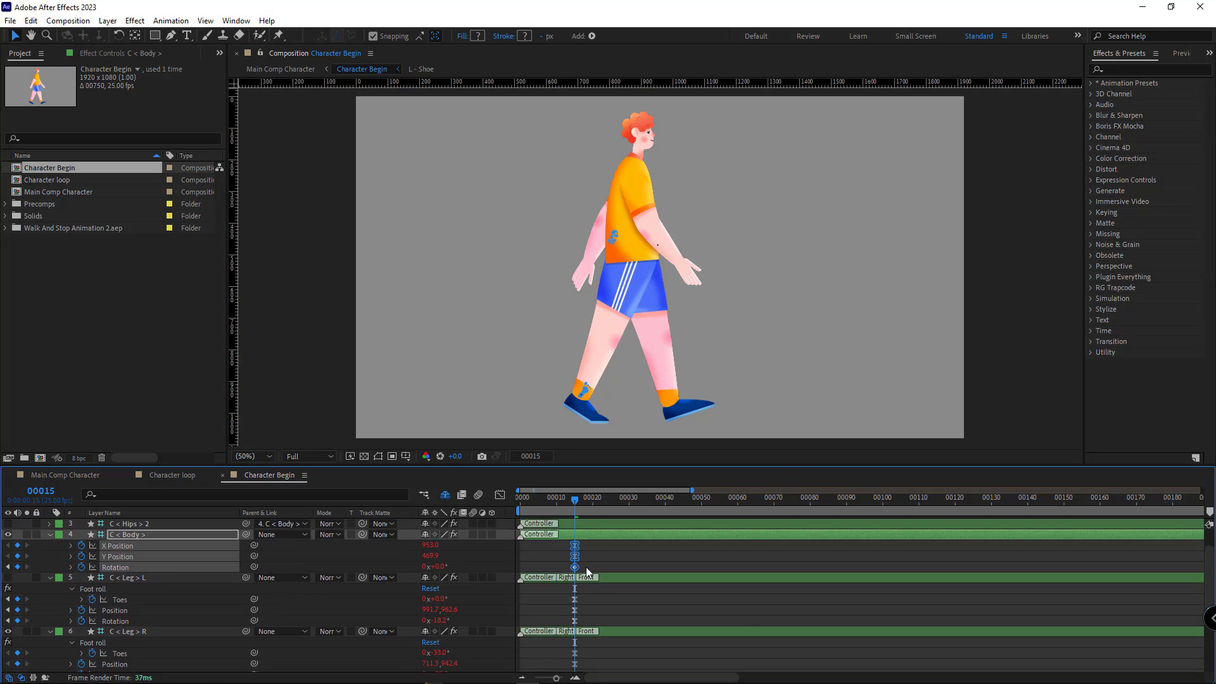
pyautogui.moveTo(578, 557); pyautogui.dragTo(534, 570)
pyautogui.press('Delete')
pyautogui.moveTo(716, 545); pyautogui.dragTo(673, 577)
pyautogui.click(600, 612)
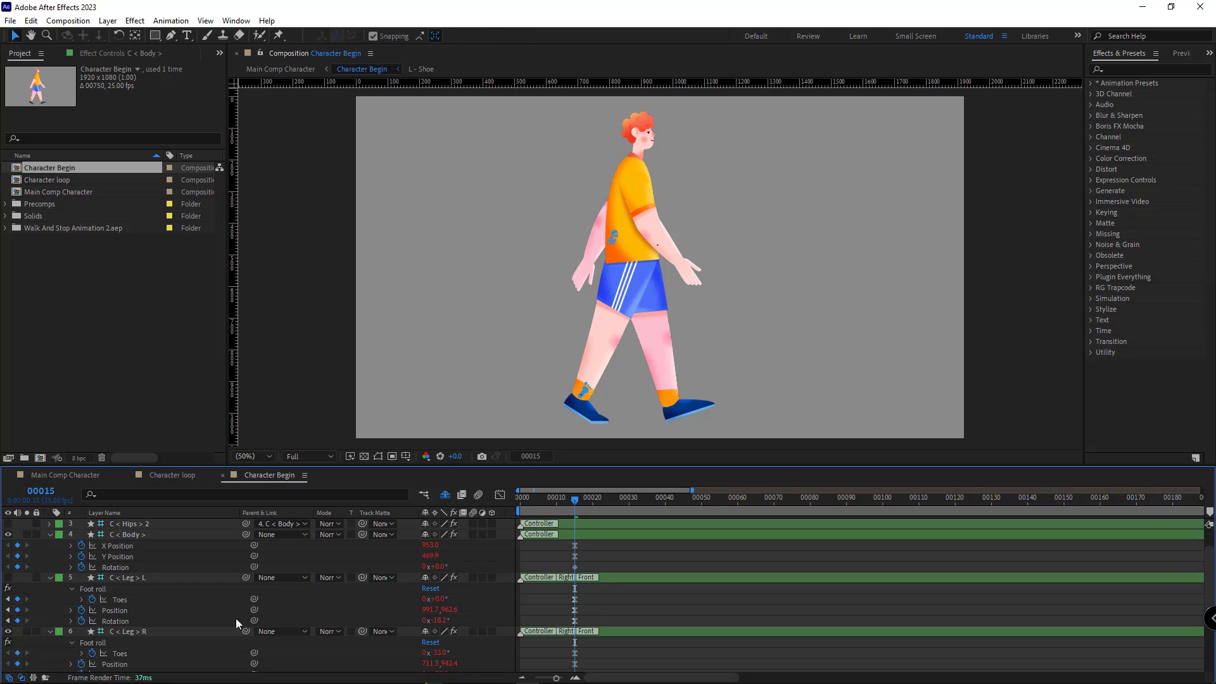
pyautogui.scroll(-2, 226, 627)
pyautogui.click(126, 589)
pyautogui.keyDown('shift'); pyautogui.click(128, 610); pyautogui.keyUp('shift')
pyautogui.moveTo(573, 595); pyautogui.dragTo(779, 606)
pyautogui.hotkey('ctrl', 'z')
# Delete the leftover hidden Toes, Position and Rotation keyframes of C < Leg > L, keeping those at frame 15.
pyautogui.click(127, 535)
pyautogui.keyDown('shift'); pyautogui.click(127, 545); pyautogui.keyUp('shift')
pyautogui.keyDown('shift'); pyautogui.click(126, 556); pyautogui.keyUp('shift')
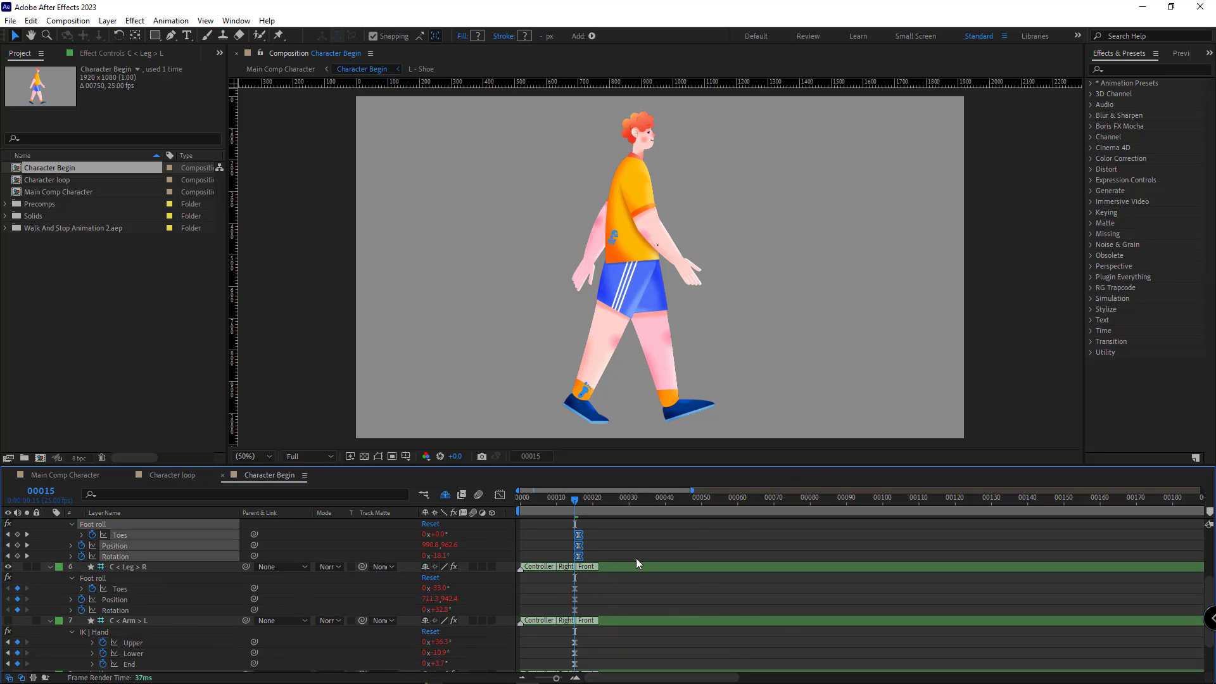
pyautogui.hotkey('ctrl', 'z')
pyautogui.moveTo(624, 530); pyautogui.dragTo(568, 561)
pyautogui.press('Delete')
pyautogui.moveTo(716, 531); pyautogui.dragTo(671, 557)
# Delete the leftover hidden Rotation keyframes of C < Head >, keeping the one at frame 15.
pyautogui.scroll(3, 587, 541)
pyautogui.click(209, 535)
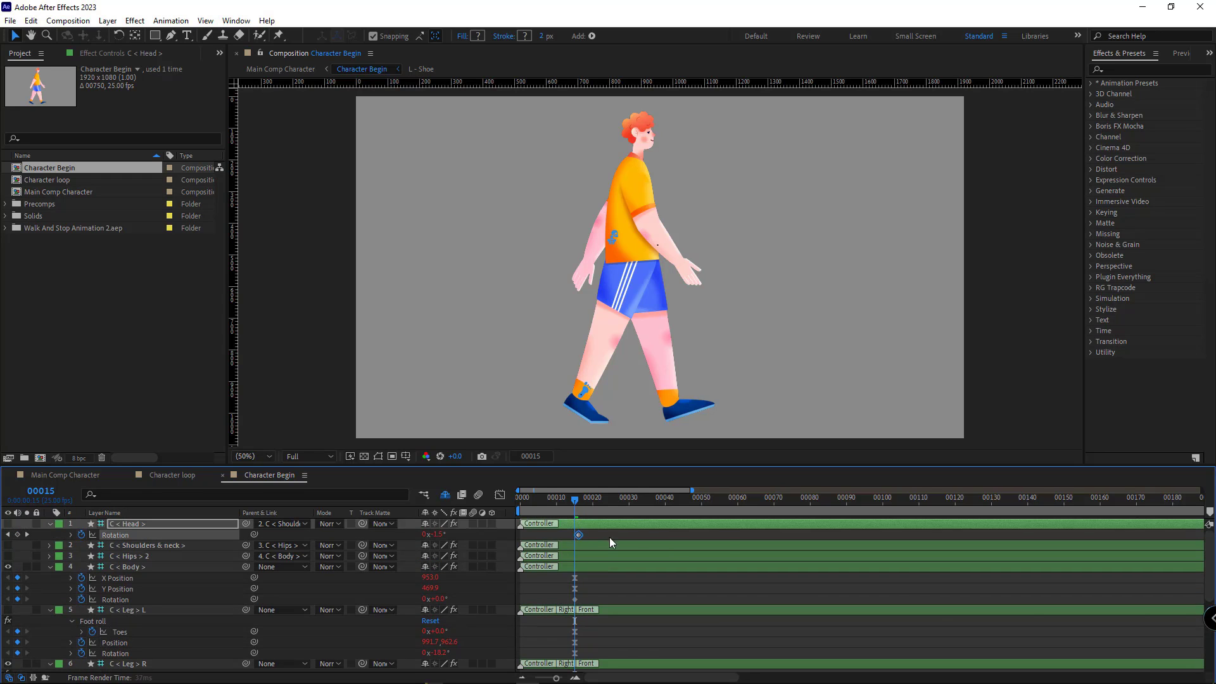
pyautogui.moveTo(682, 538); pyautogui.dragTo(559, 546)
pyautogui.press('Delete')
pyautogui.click(166, 577)
# Apply Easy Ease to all controller keyframes at frame 15.
pyautogui.scroll(-5, 531, 583)
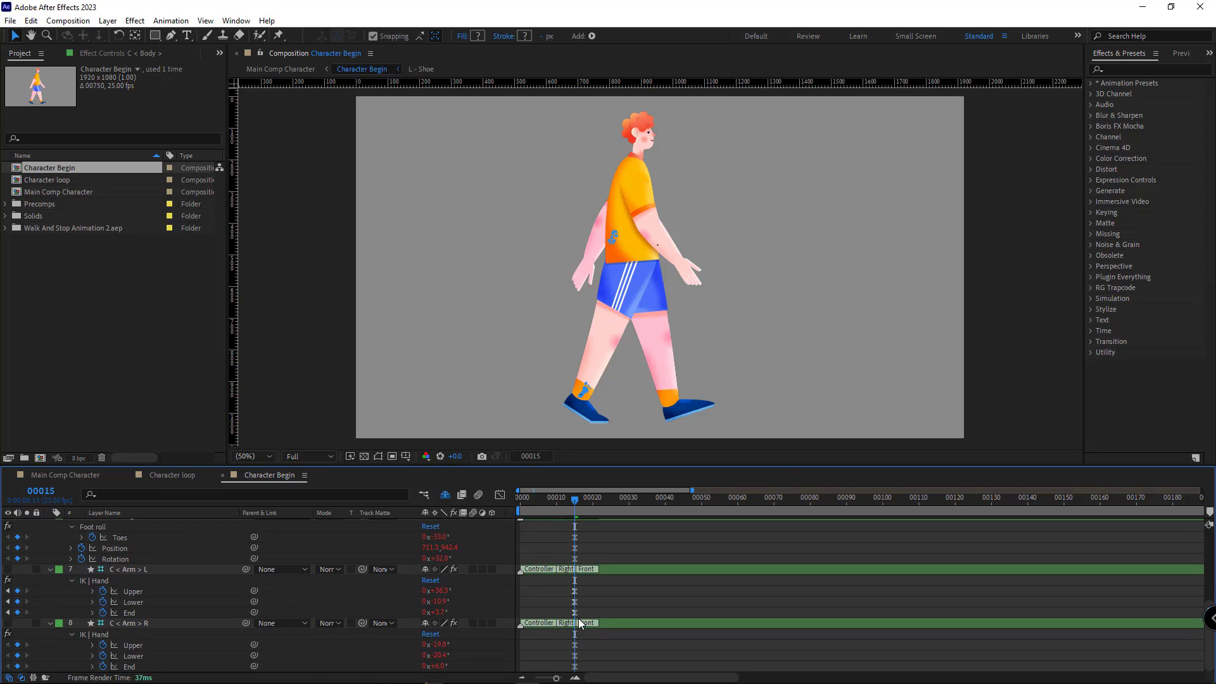
pyautogui.scroll(5, 579, 618)
pyautogui.moveTo(587, 530); pyautogui.dragTo(556, 675)
pyautogui.rightClick(579, 646)
pyautogui.moveTo(627, 634)
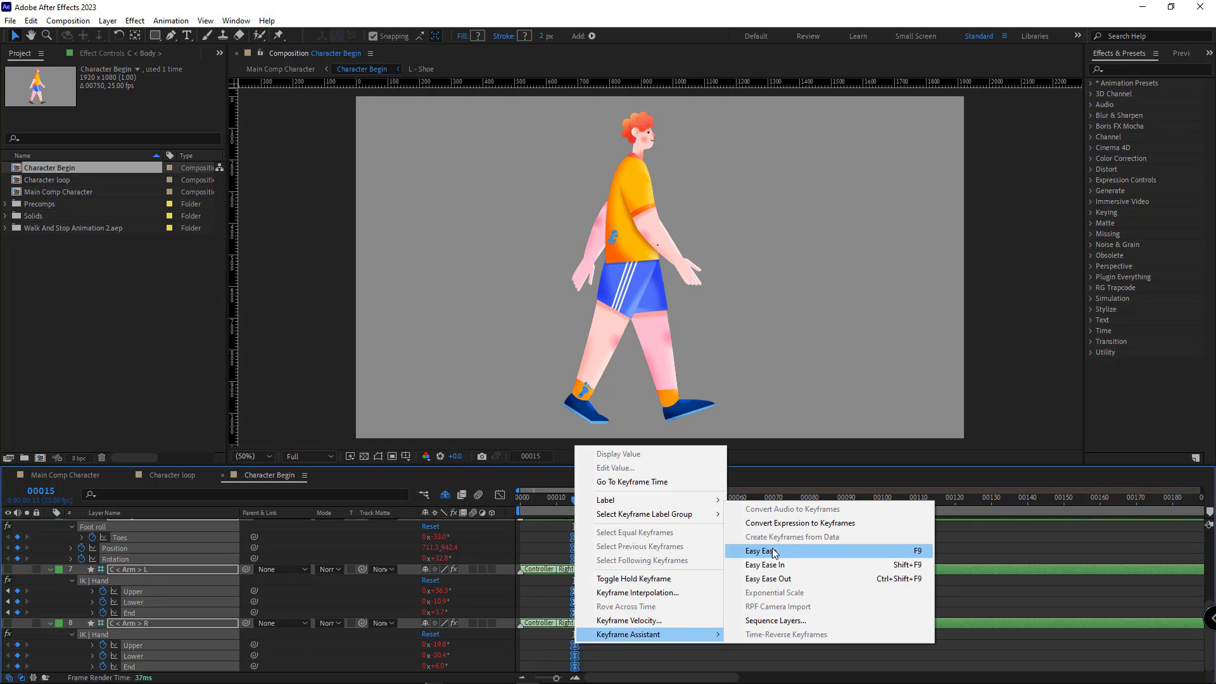
pyautogui.click(769, 551)
pyautogui.scroll(5, 589, 582)
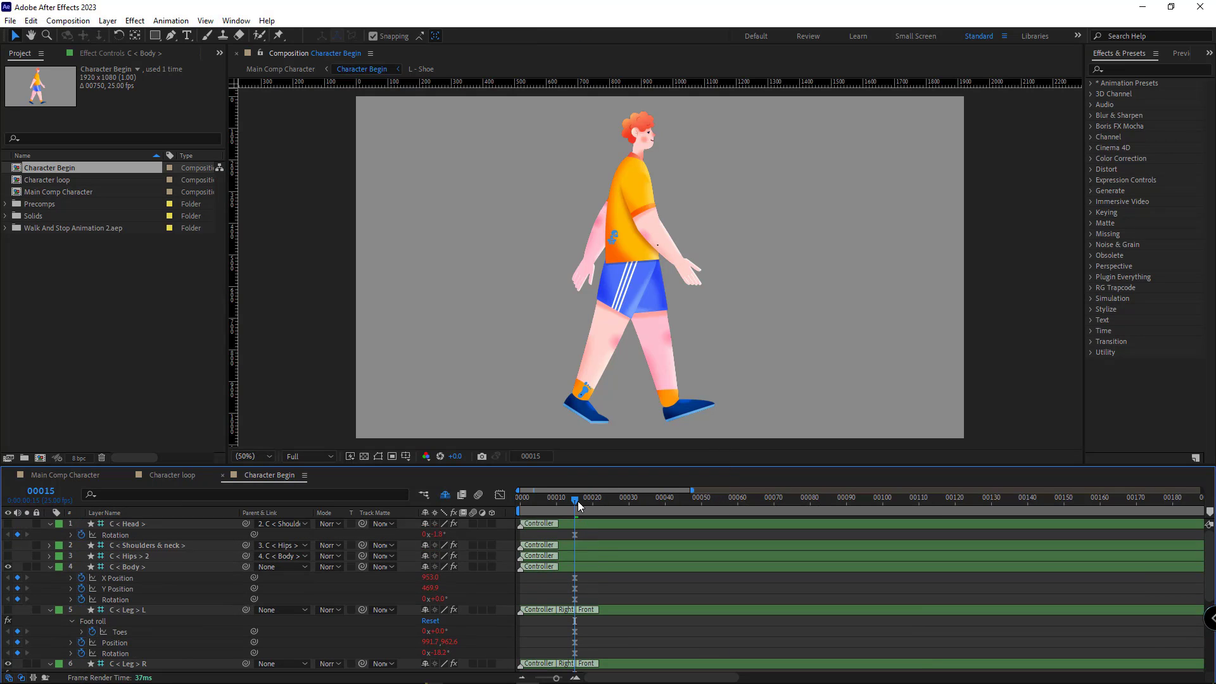
# Delete the leftover C < Arm > L Upper, Lower and End keyframes before frame 0, keeping those at frame 15, and save the project.
pyautogui.moveTo(576, 500); pyautogui.dragTo(516, 524)
pyautogui.scroll(-5, 233, 606)
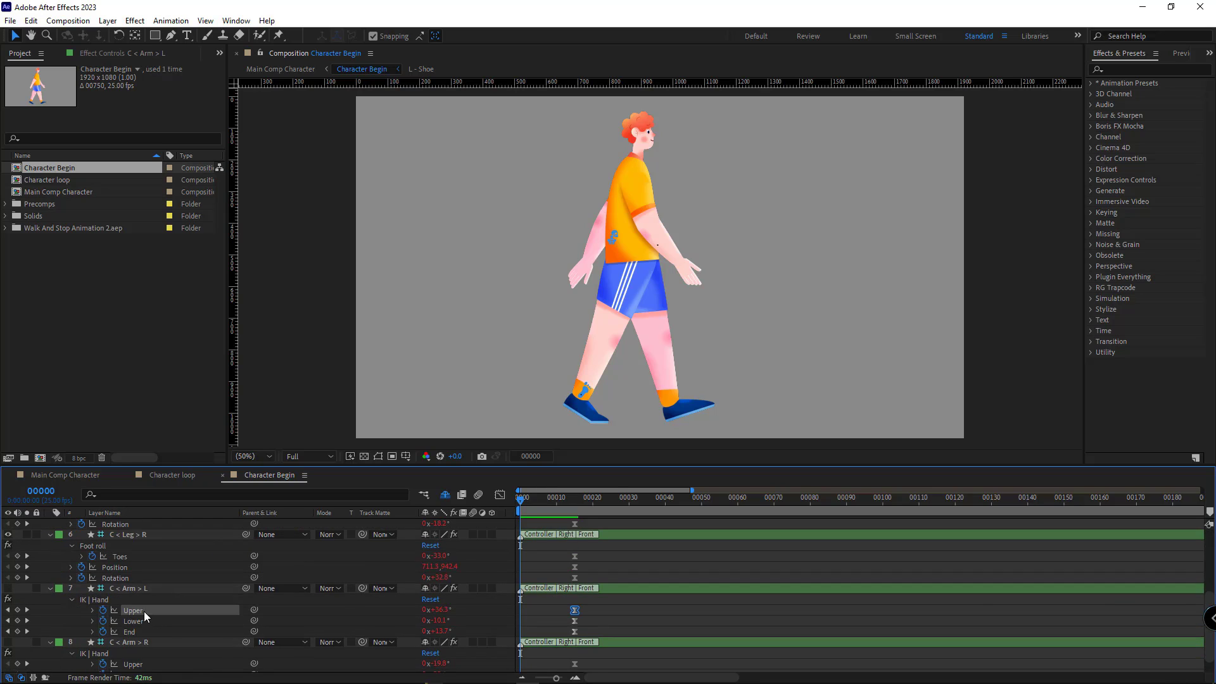
pyautogui.moveTo(143, 610); pyautogui.dragTo(145, 632)
pyautogui.moveTo(575, 612); pyautogui.dragTo(709, 617)
pyautogui.moveTo(600, 610)
pyautogui.mouseDown()
pyautogui.moveTo(709, 613)
pyautogui.moveTo(580, 617)
pyautogui.mouseUp()
pyautogui.click(606, 617)
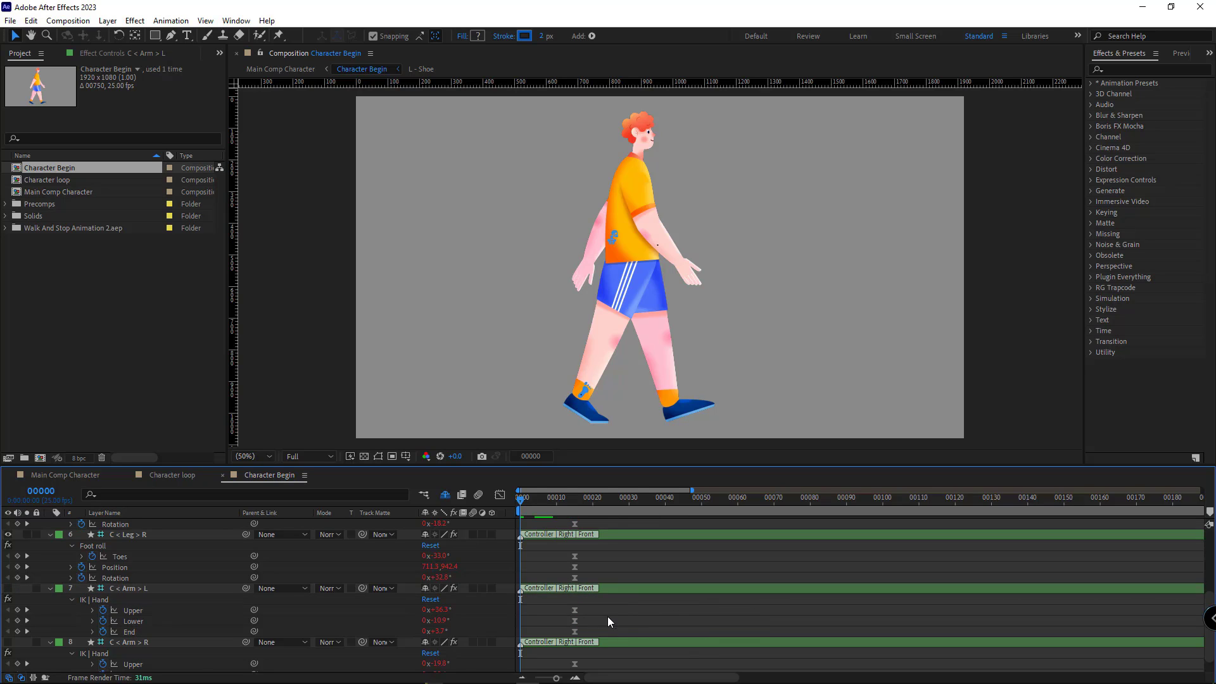
pyautogui.moveTo(527, 500); pyautogui.dragTo(572, 529)
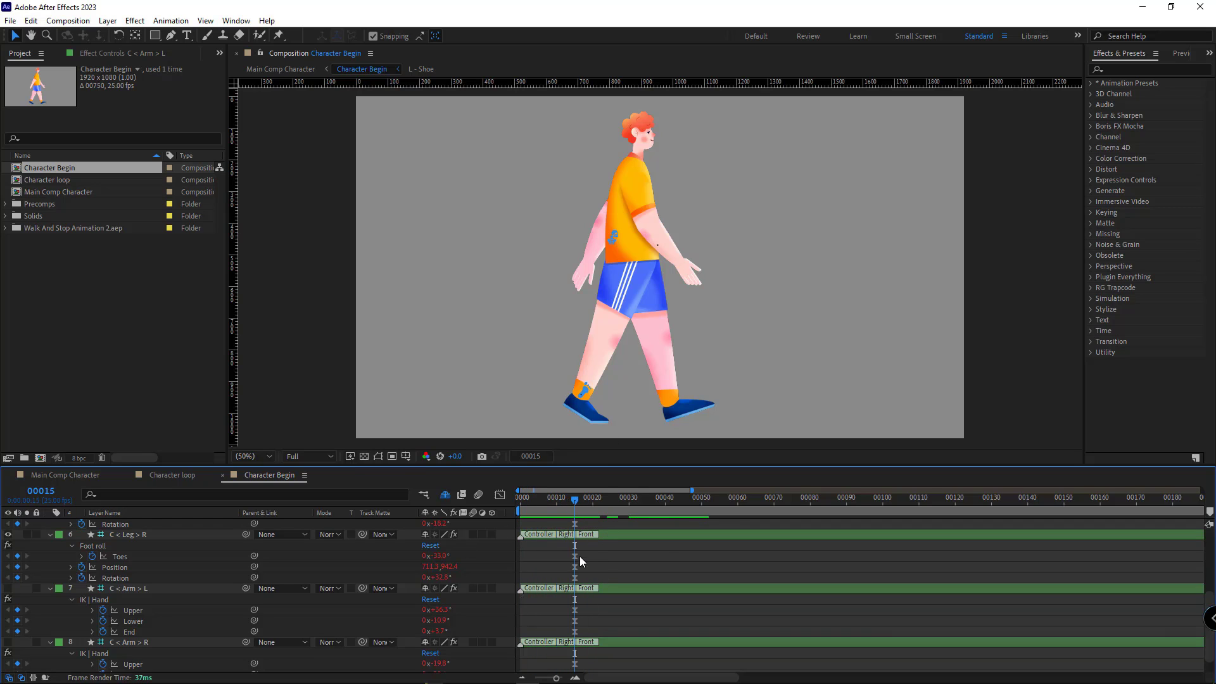
pyautogui.hotkey('ctrl', 's')
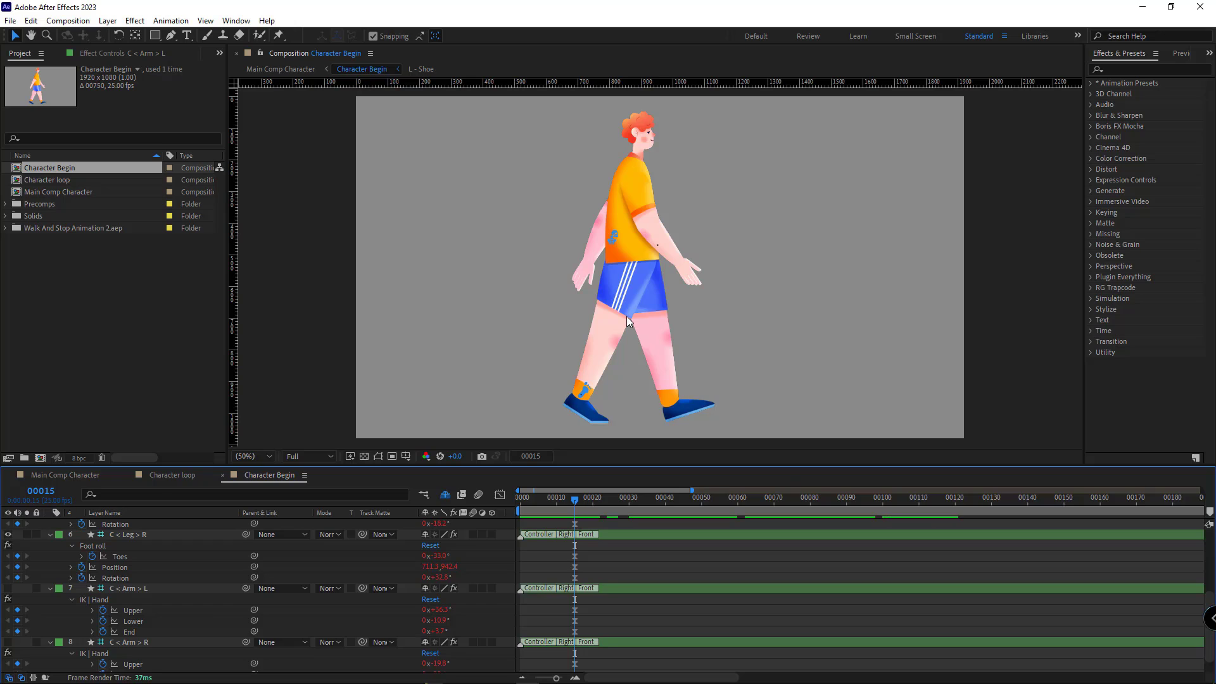
# At frame 0, set the C < Leg > L Rotation and the C < Leg > R Rotation and Toes to 0°.
pyautogui.press('Home')
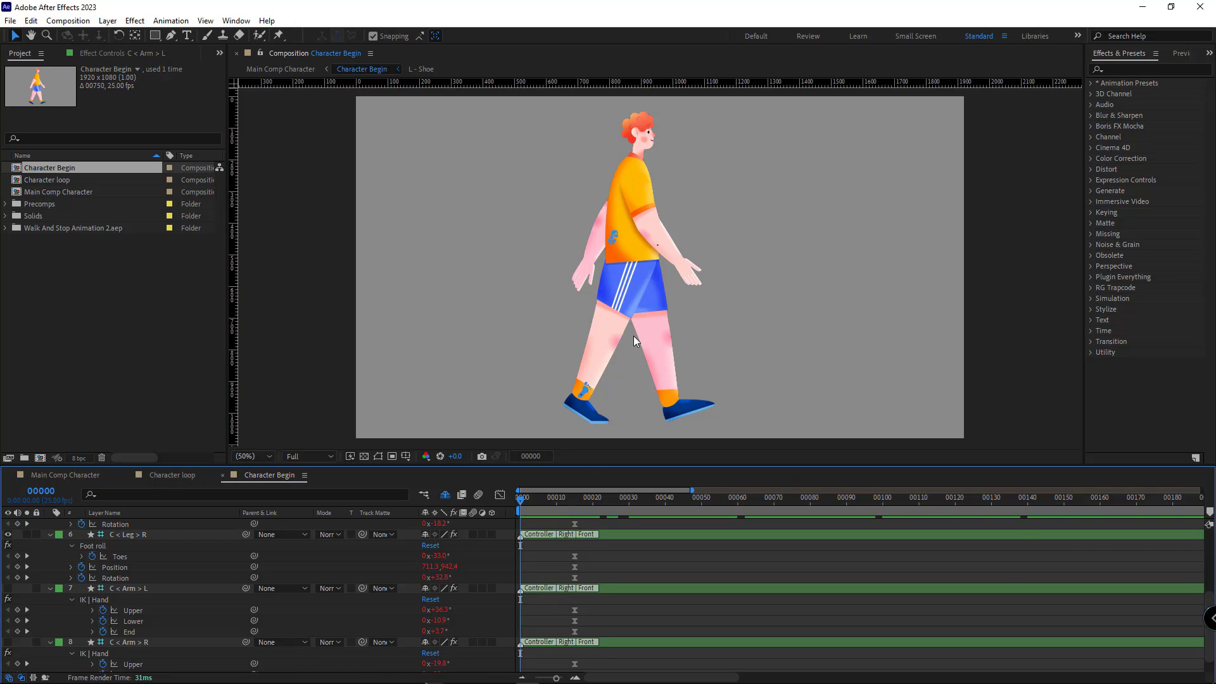
pyautogui.scroll(3, 361, 578)
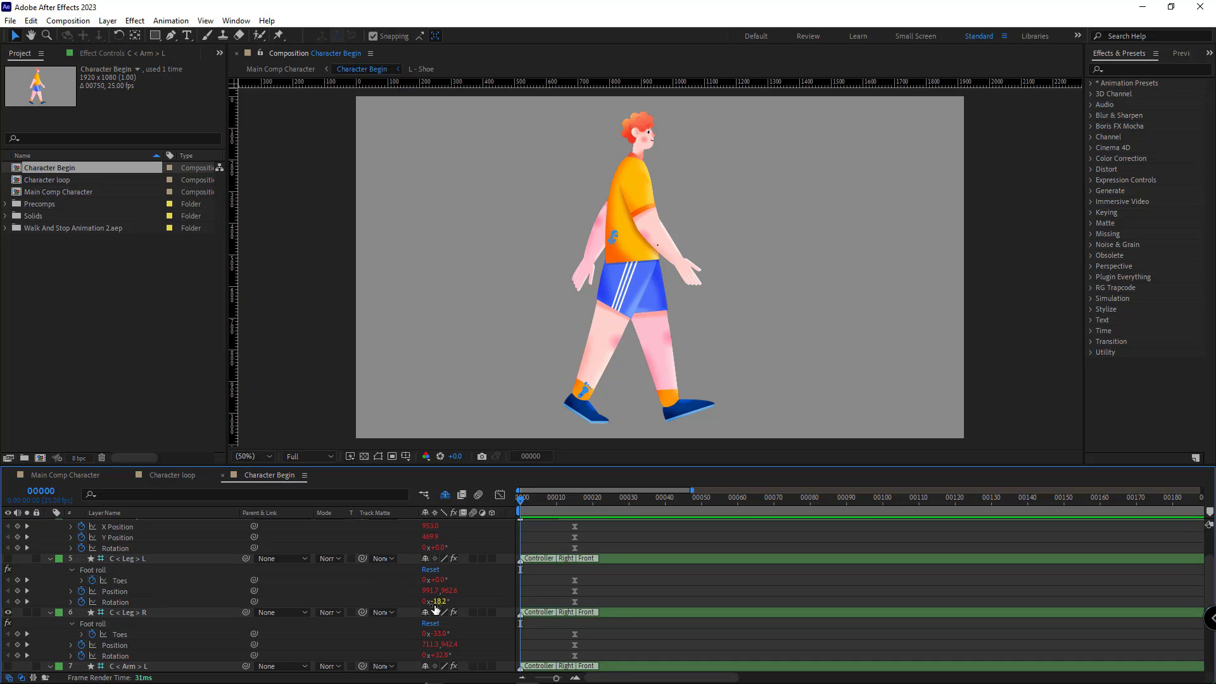
pyautogui.click(480, 583)
pyautogui.click(443, 655)
pyautogui.write('0')
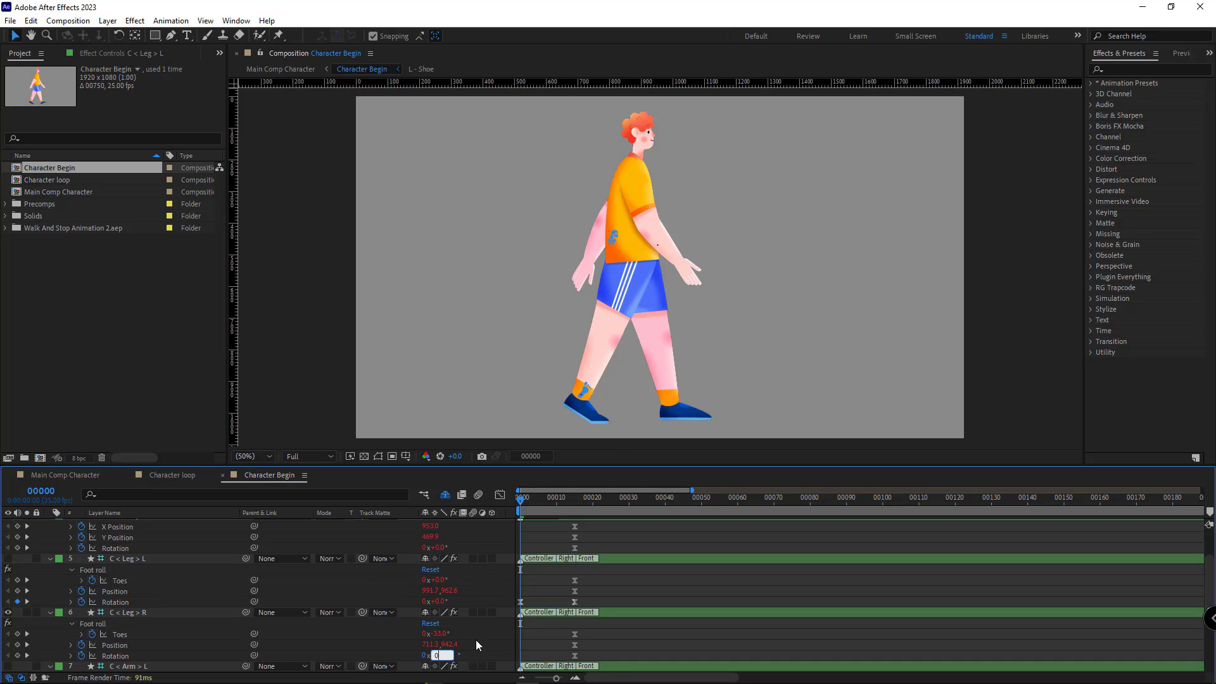
pyautogui.click(476, 639)
pyautogui.click(444, 634)
pyautogui.write('0')
# Add a horizontal guide under the shoes and bring both feet together at frame 0, with C < Leg > R Position at about 853, 968.
pyautogui.moveTo(719, 83); pyautogui.dragTo(1214, 342)
pyautogui.moveTo(641, 375); pyautogui.dragTo(625, 372)
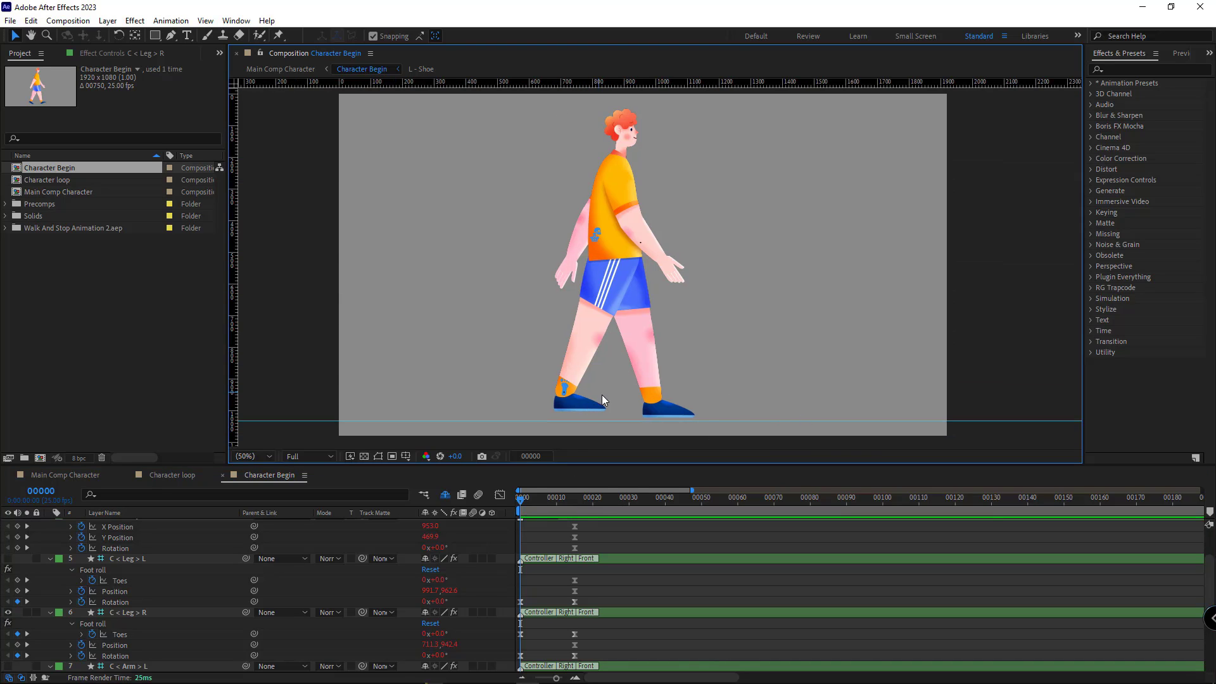
pyautogui.click(568, 393)
pyautogui.scroll(-1, 430, 617)
pyautogui.moveTo(430, 618); pyautogui.dragTo(266, 606)
pyautogui.scroll(-2, 401, 584)
pyautogui.scroll(3, 401, 584)
pyautogui.moveTo(451, 591); pyautogui.dragTo(351, 601)
pyautogui.click(292, 603)
# Lower both arms beside the body at frame 0, with C < Arm > L Upper at 3.1°, and add its Lower and End keyframes.
pyautogui.scroll(-3, 330, 610)
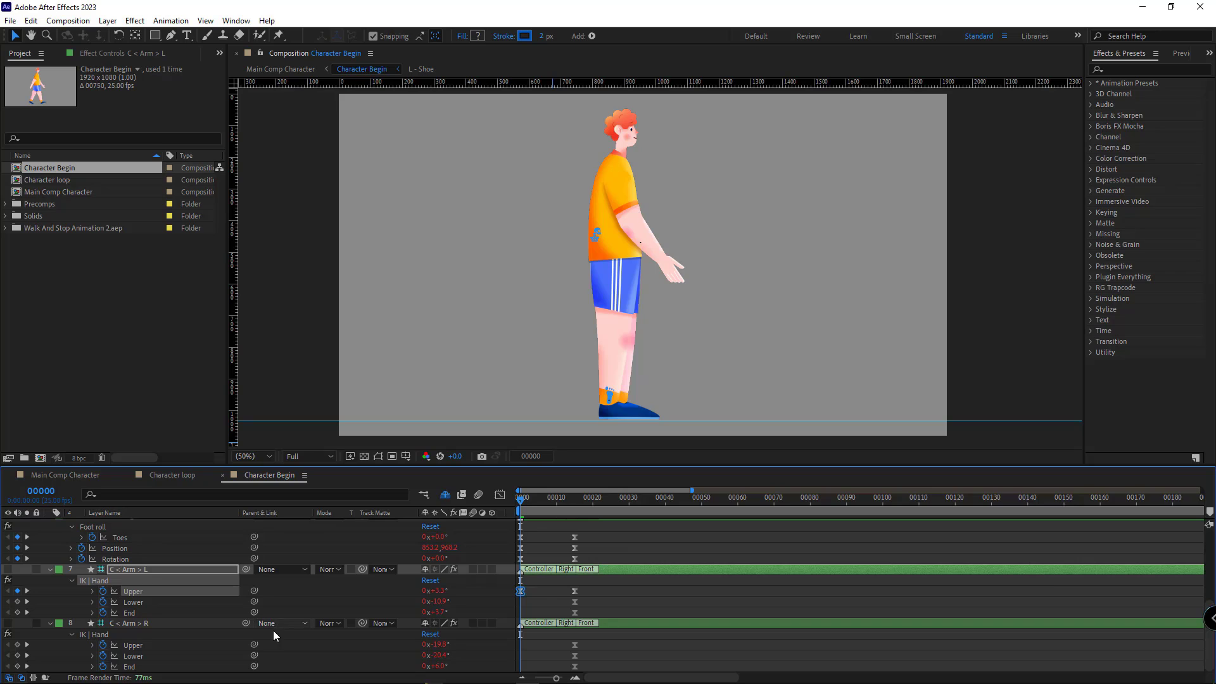
pyautogui.moveTo(434, 644); pyautogui.dragTo(488, 657)
pyautogui.click(665, 613)
pyautogui.click(17, 601)
pyautogui.click(17, 612)
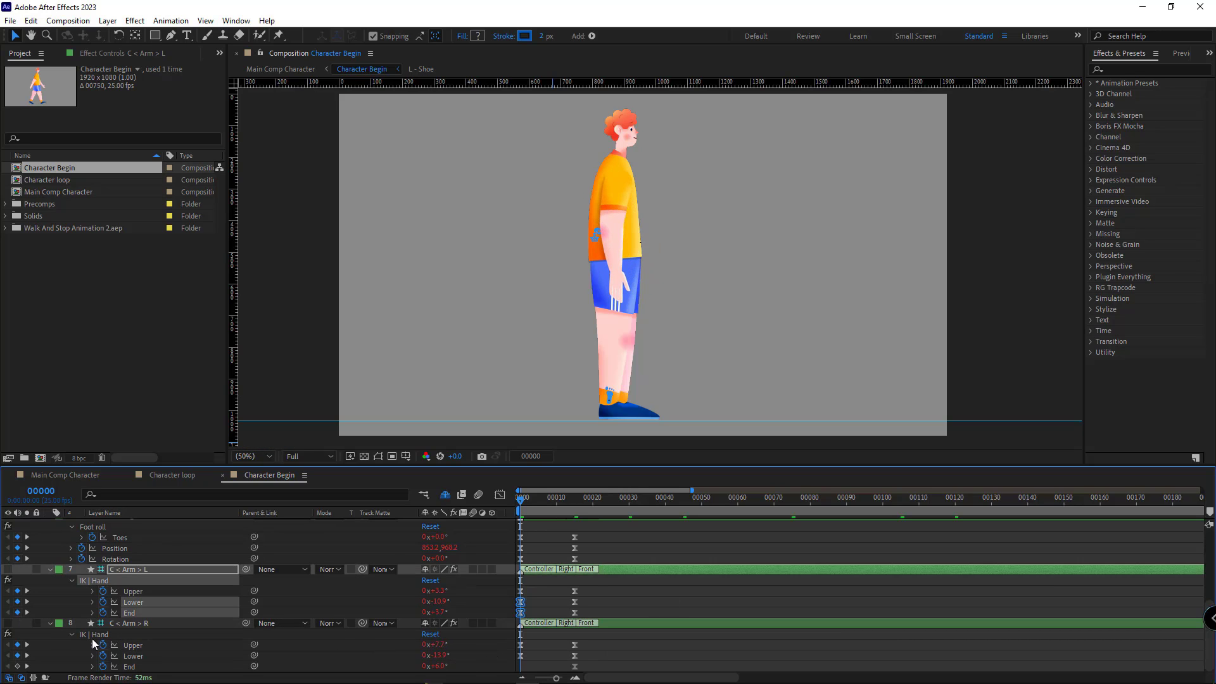
# Add frame 0 keyframes to C < Leg > L Toes, C < Body > X Position, Y Position and Rotation, and C < Head > Rotation.
pyautogui.scroll(6, 16, 633)
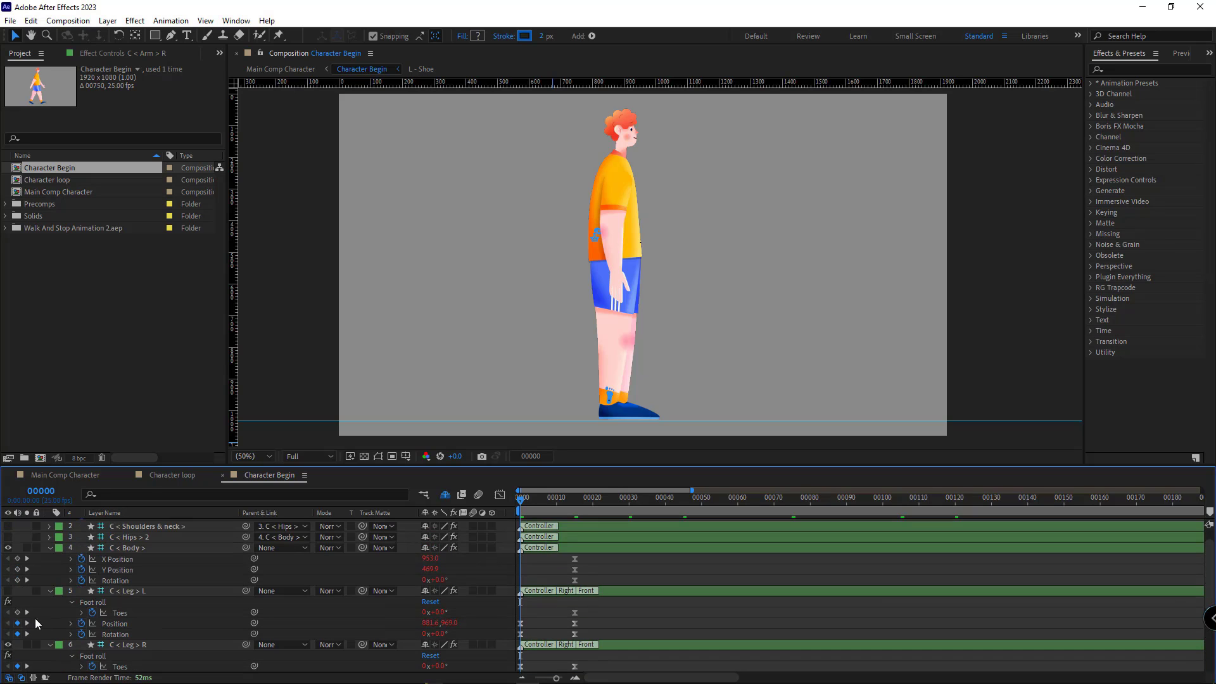
pyautogui.click(18, 612)
pyautogui.click(17, 580)
pyautogui.click(17, 570)
pyautogui.click(18, 558)
pyautogui.scroll(2, 79, 589)
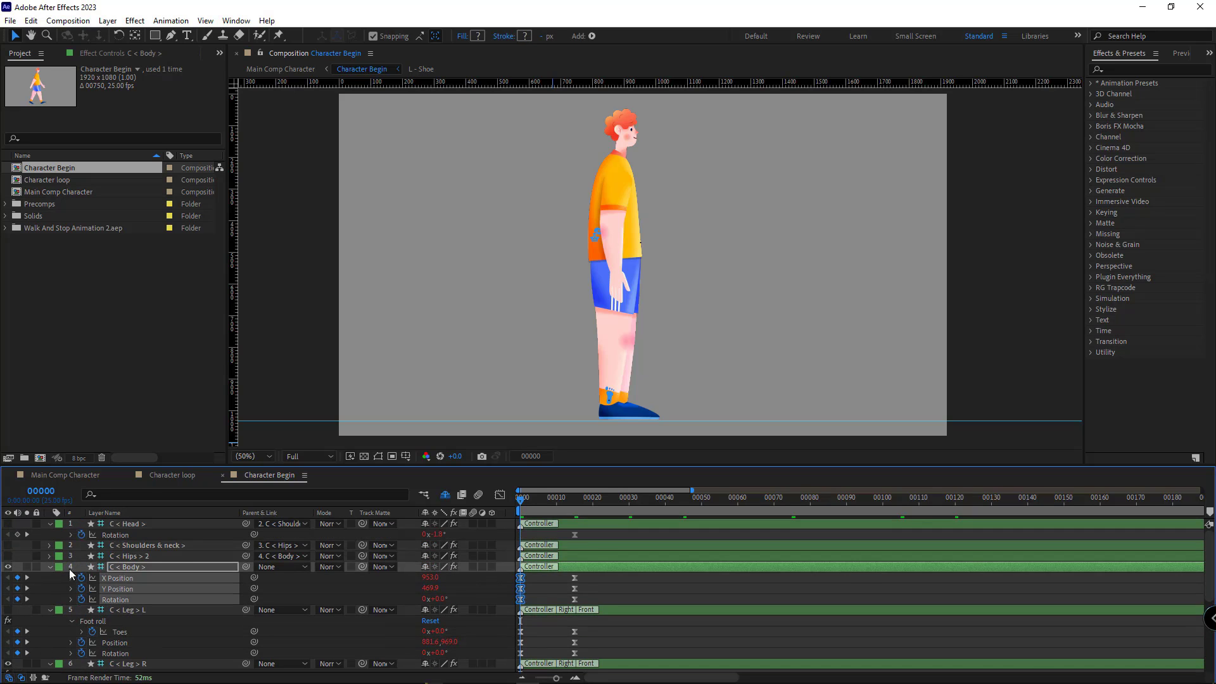
pyautogui.click(17, 534)
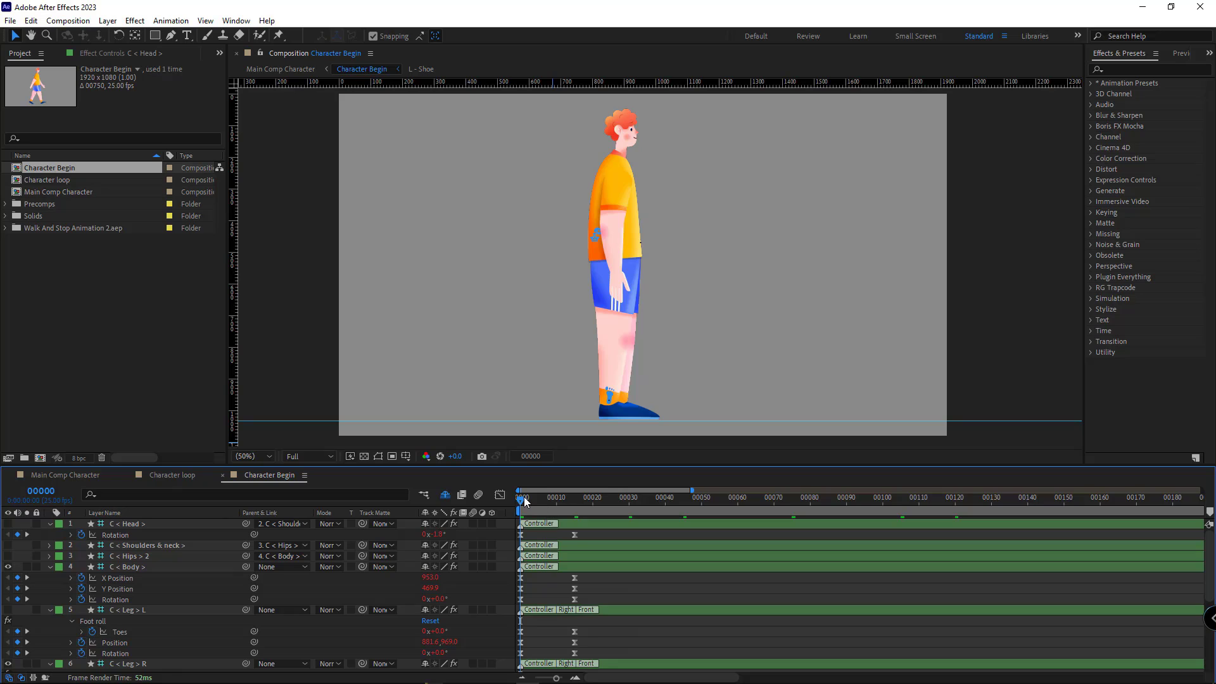
# At frame 7, raise the C < Leg > L foot above the guide to a Position Y of about 942.
pyautogui.moveTo(523, 502); pyautogui.dragTo(545, 524)
pyautogui.scroll(-1, 291, 582)
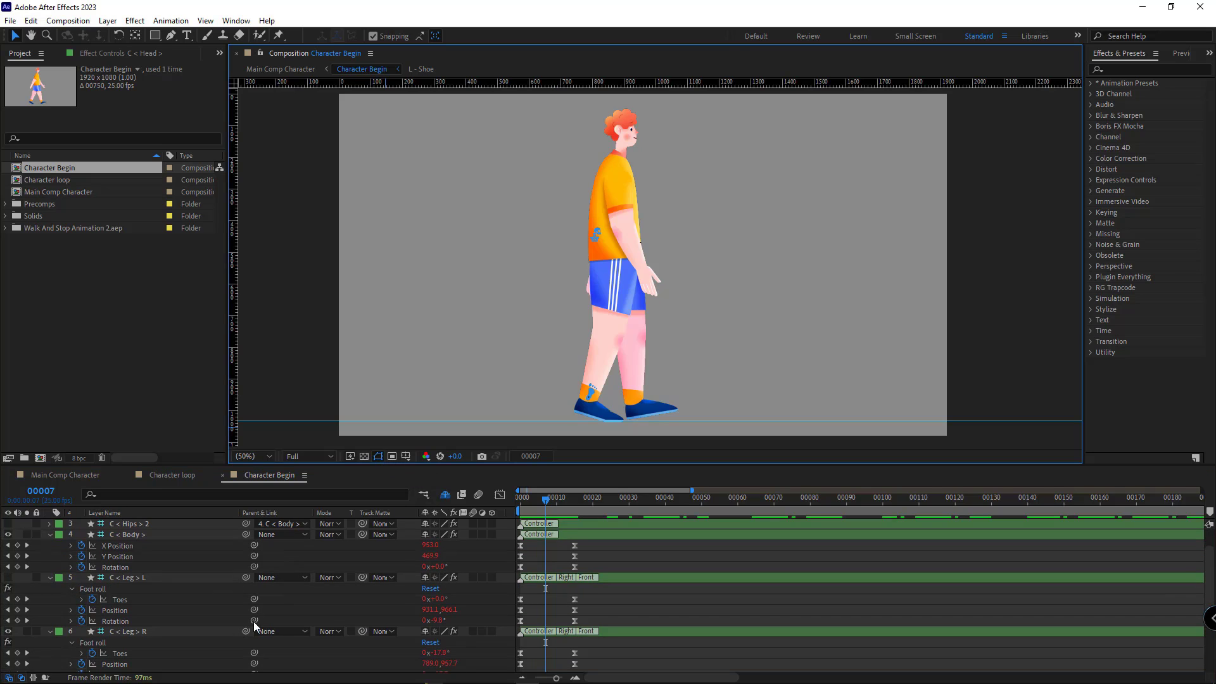
pyautogui.scroll(-1, 266, 627)
pyautogui.click(264, 544)
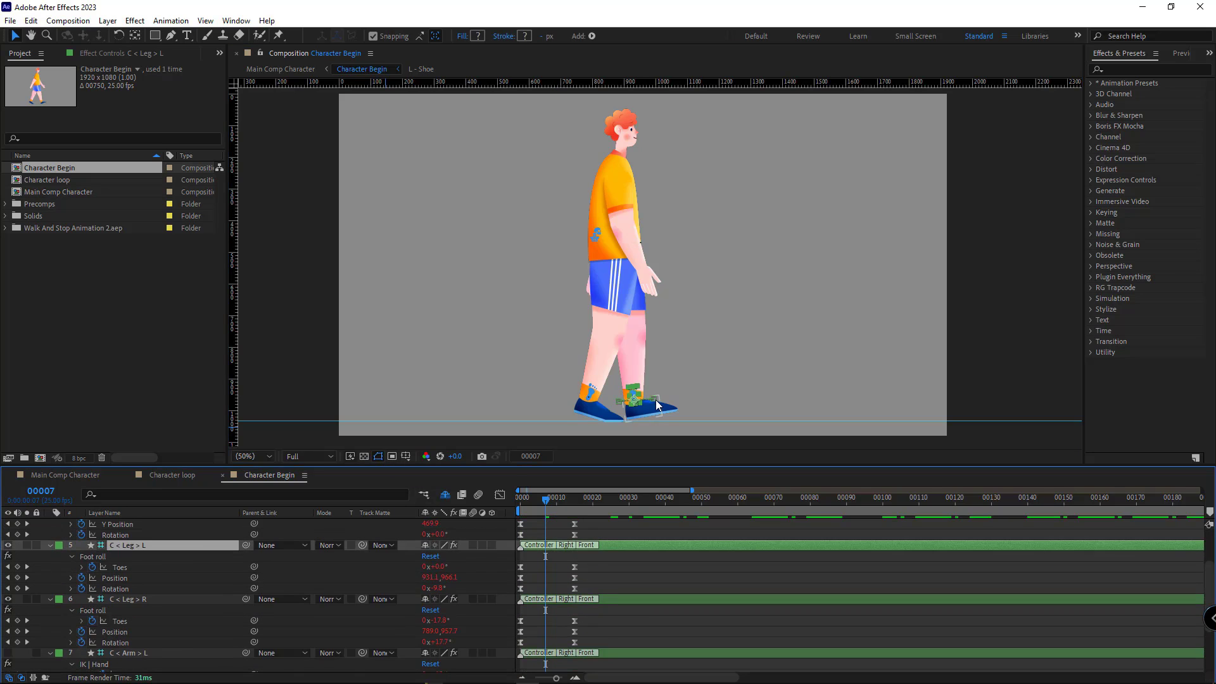
pyautogui.scroll(2, 657, 405)
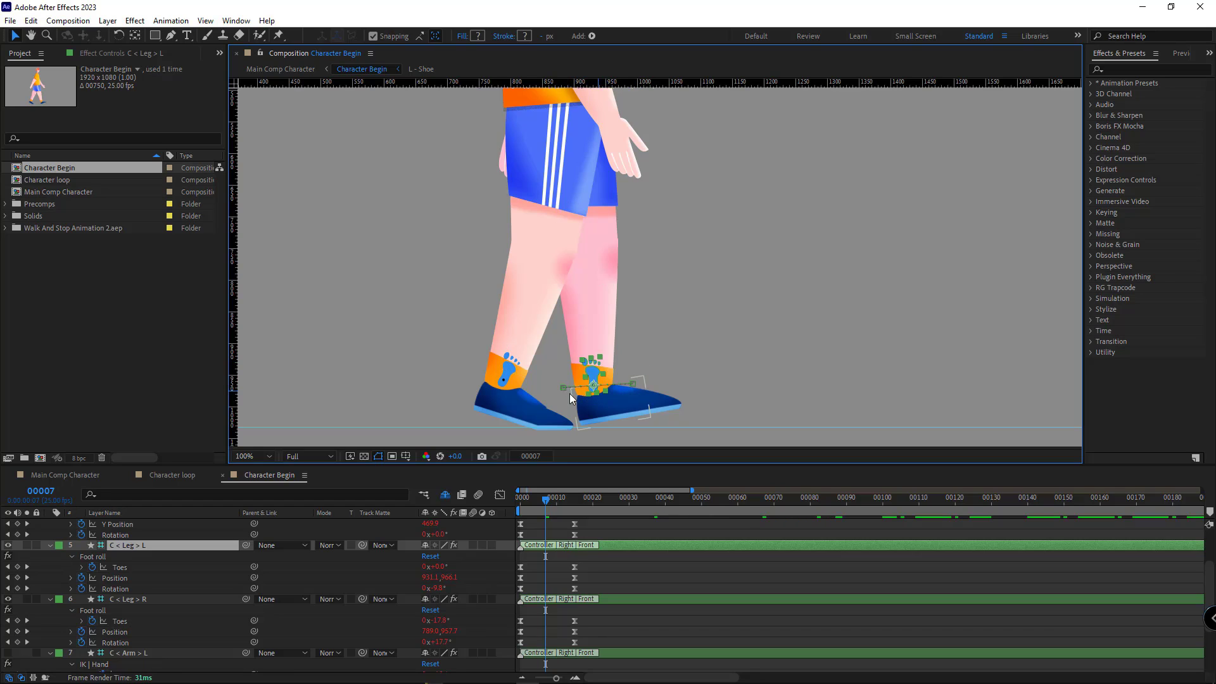
pyautogui.scroll(1, 435, 621)
pyautogui.moveTo(446, 609); pyautogui.dragTo(305, 599)
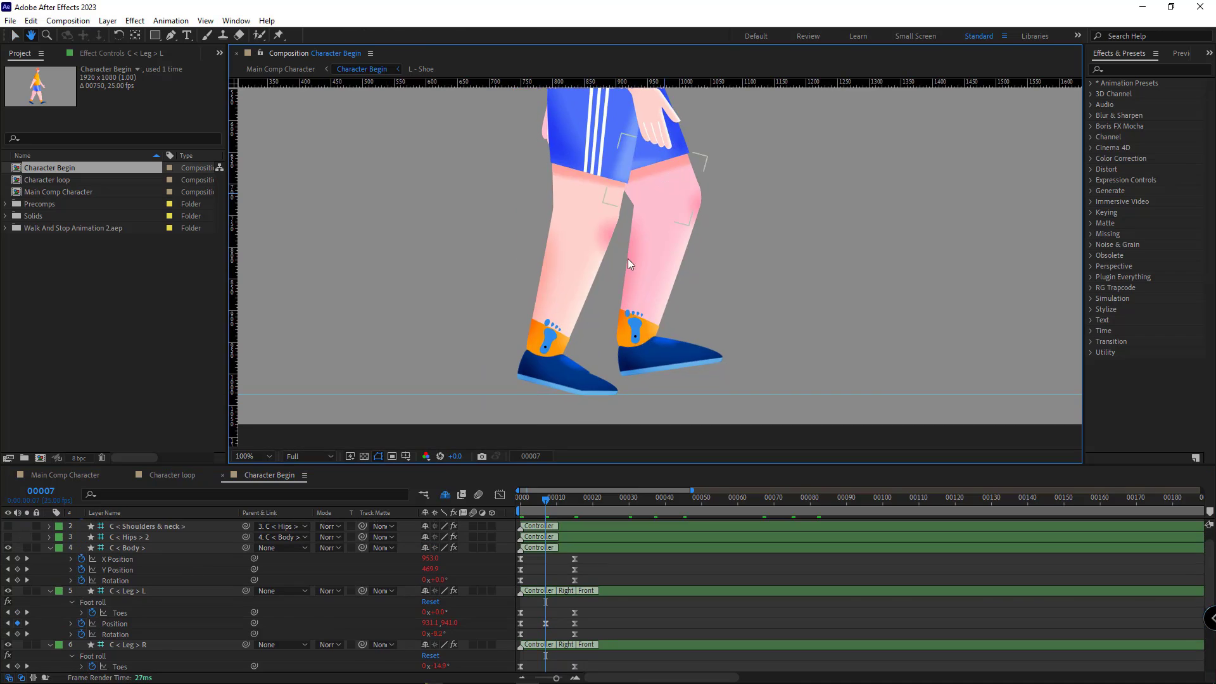
# Set the C < Leg > L Rotation to 5° at frame 7 and review the full figure.
pyautogui.moveTo(435, 634); pyautogui.dragTo(579, 638)
pyautogui.click(596, 325)
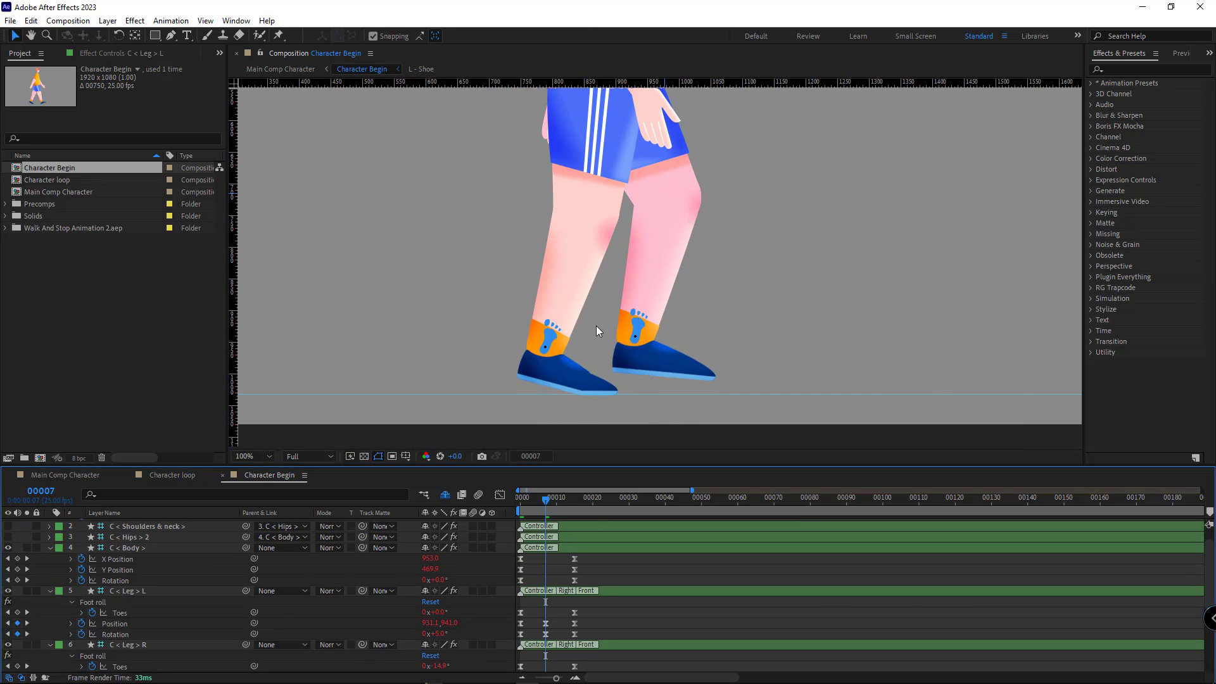
pyautogui.scroll(-1, 595, 326)
pyautogui.moveTo(545, 500)
pyautogui.mouseDown()
pyautogui.moveTo(518, 504)
pyautogui.moveTo(545, 510)
pyautogui.mouseUp()
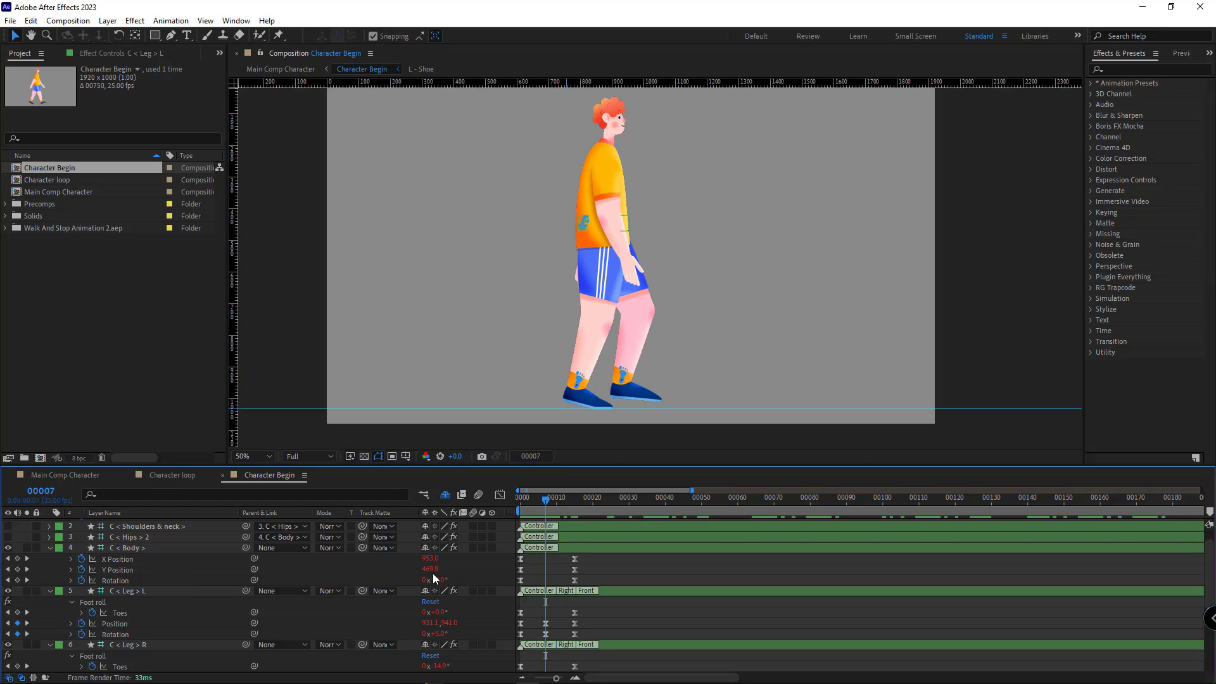
# Raise the C < Body > at frame 7 to a Y Position of about 461, and return to frame 0.
pyautogui.moveTo(429, 569); pyautogui.dragTo(462, 558)
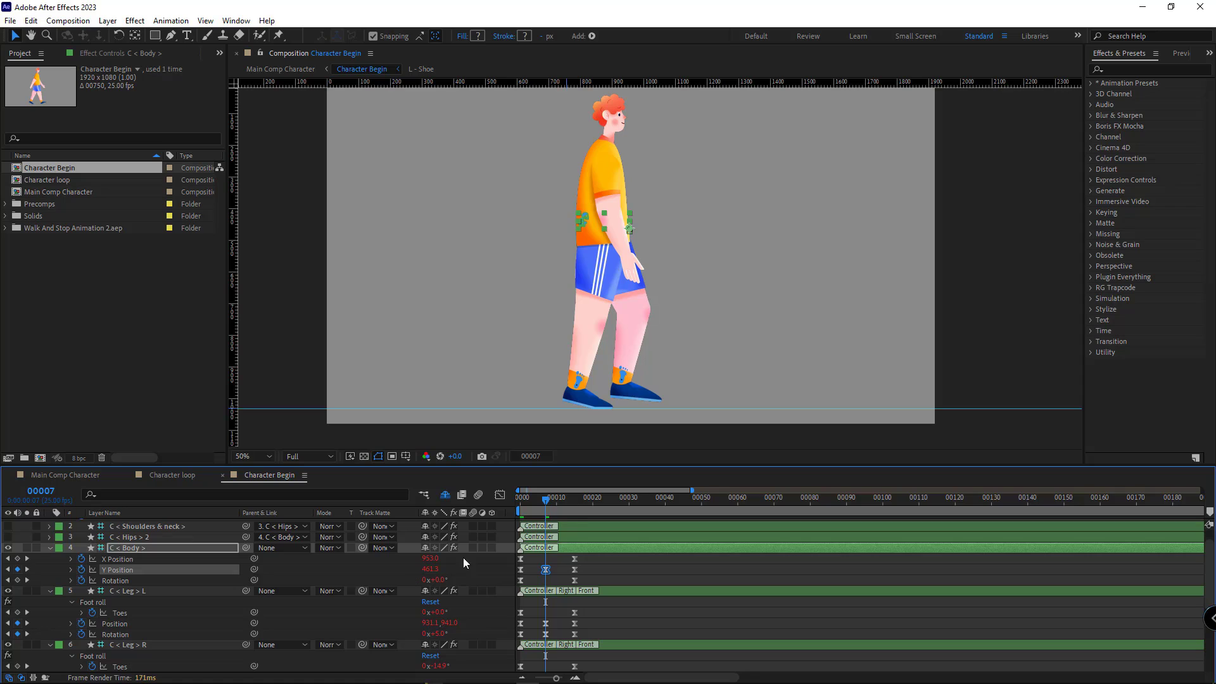
pyautogui.moveTo(532, 514); pyautogui.dragTo(484, 540)
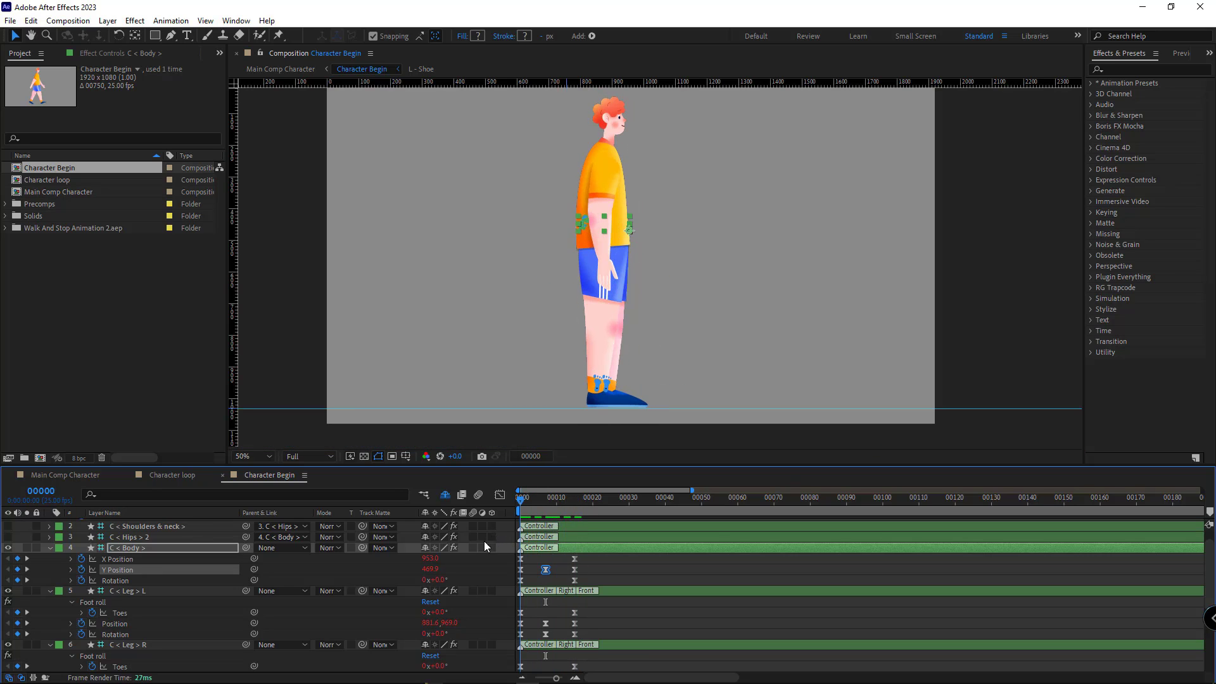
# In Main Comp Character, switch the time display to timecode and end the work area at 0:00:03:00.
pyautogui.click(57, 480)
pyautogui.moveTo(437, 507); pyautogui.dragTo(1044, 518)
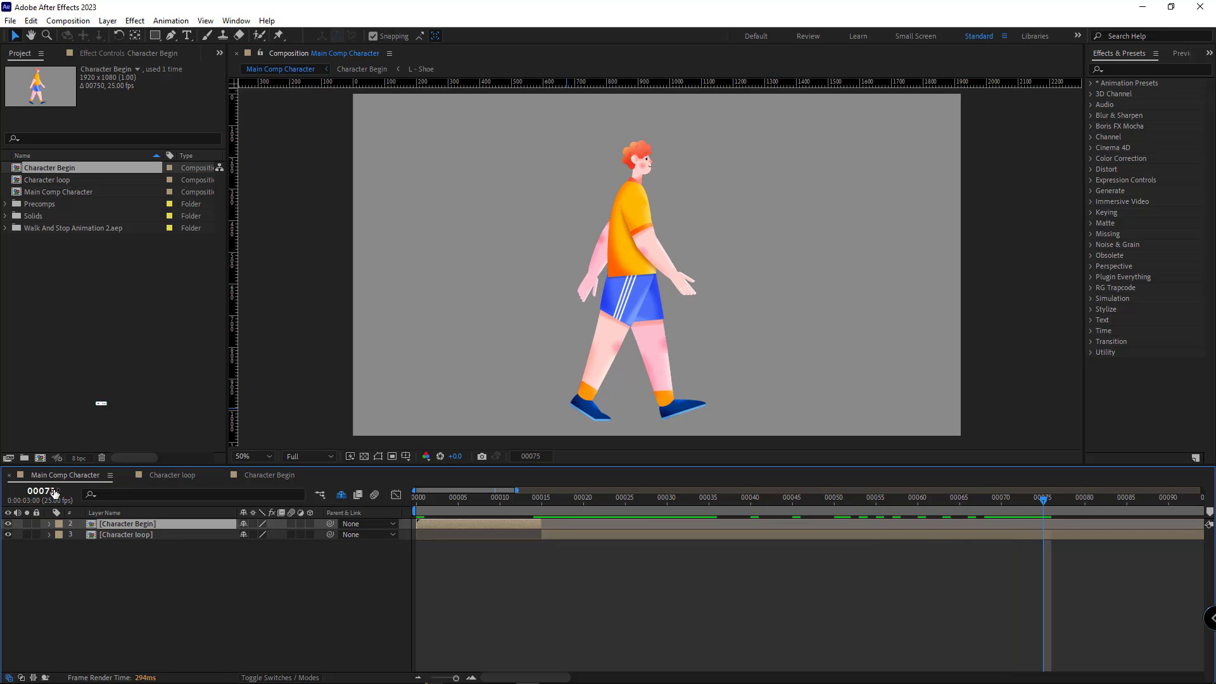
pyautogui.keyDown('ctrl'); pyautogui.click(55, 494); pyautogui.keyUp('ctrl')
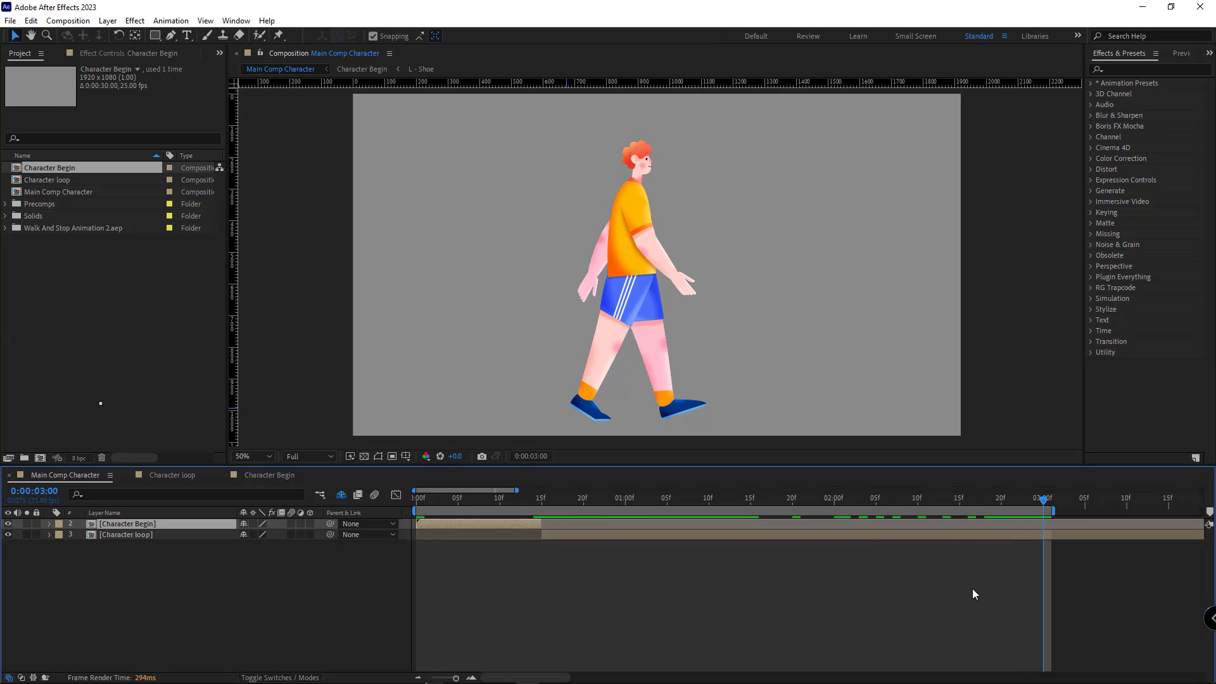
pyautogui.press('n')
# Preview the walk from 0:00:00:00 in Main Comp Character to check the transition from Character Begin into Character loop.
pyautogui.moveTo(500, 505); pyautogui.dragTo(332, 511)
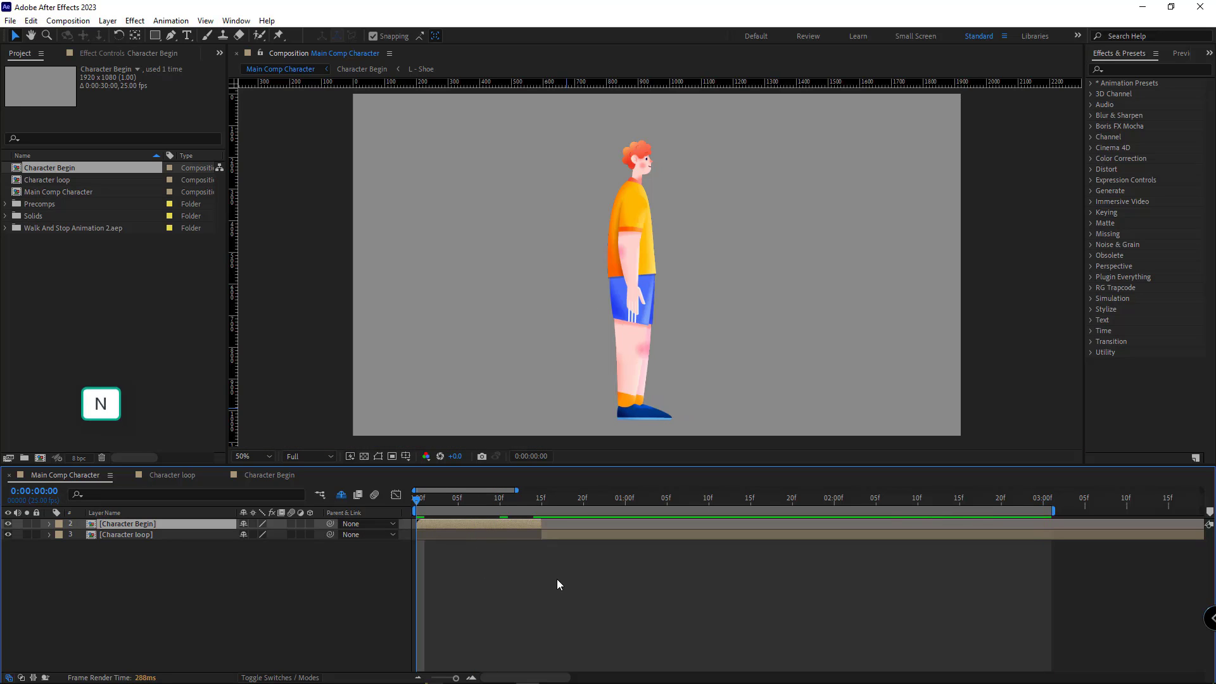
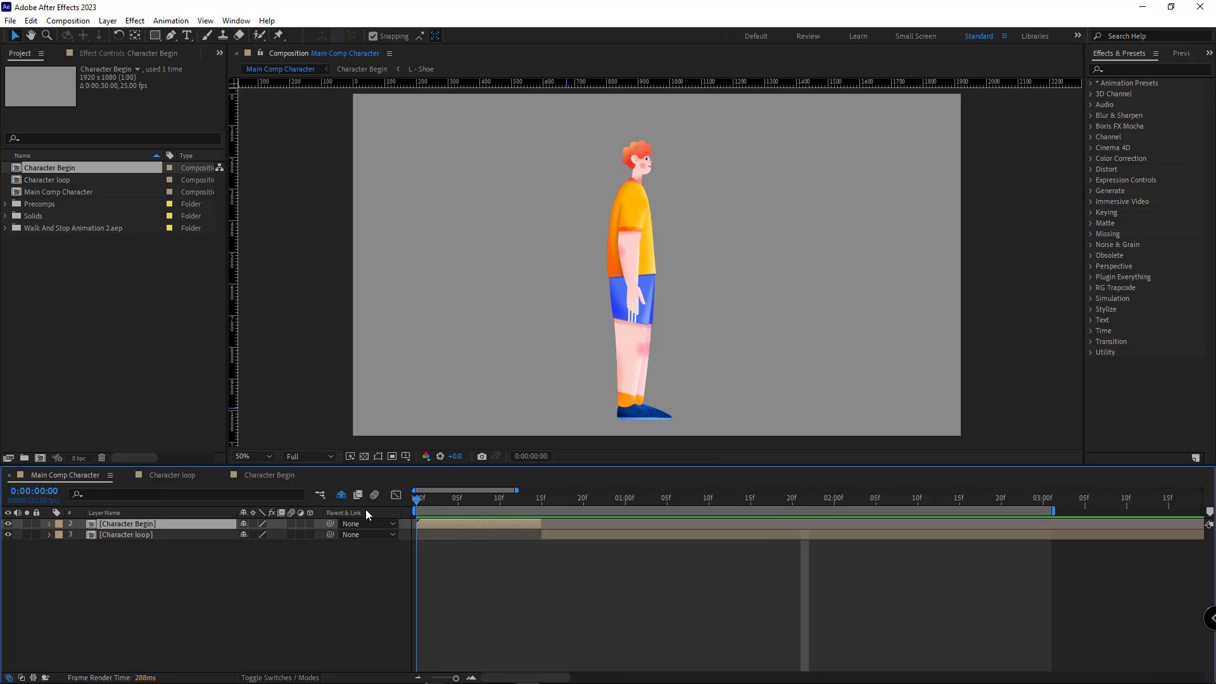
pyautogui.press('space')
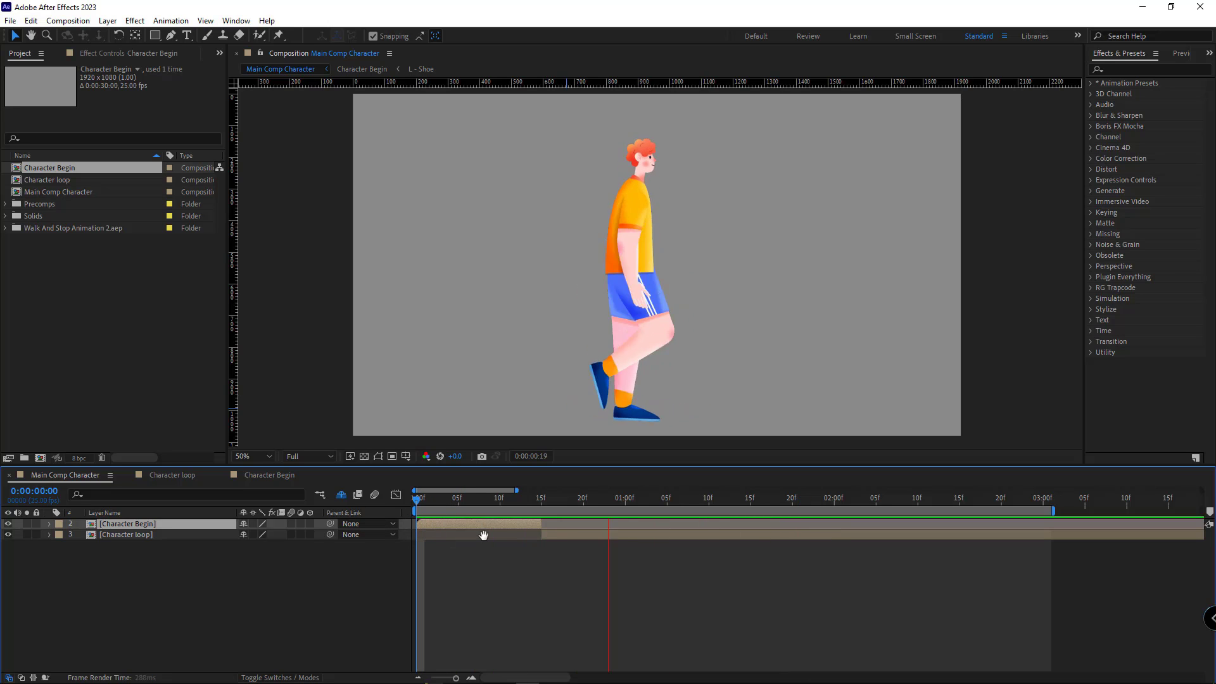
pyautogui.press('space')
pyautogui.scroll(-3, 578, 583)
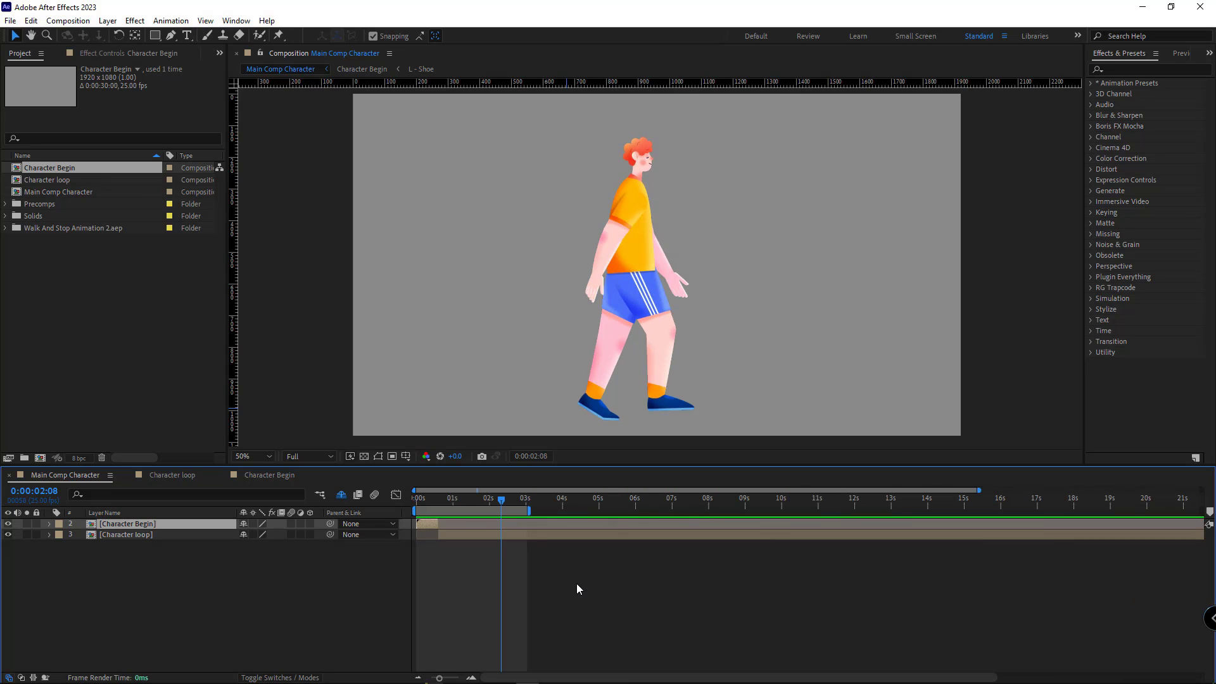
pyautogui.press('space')
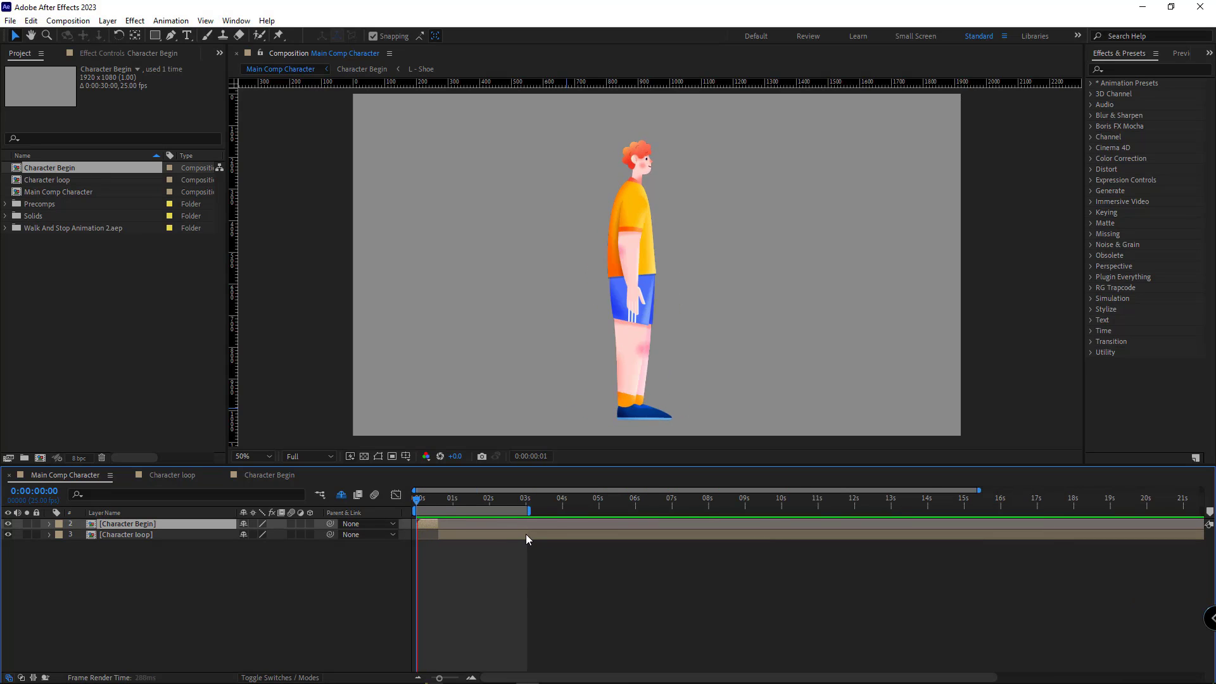
pyautogui.press('space')
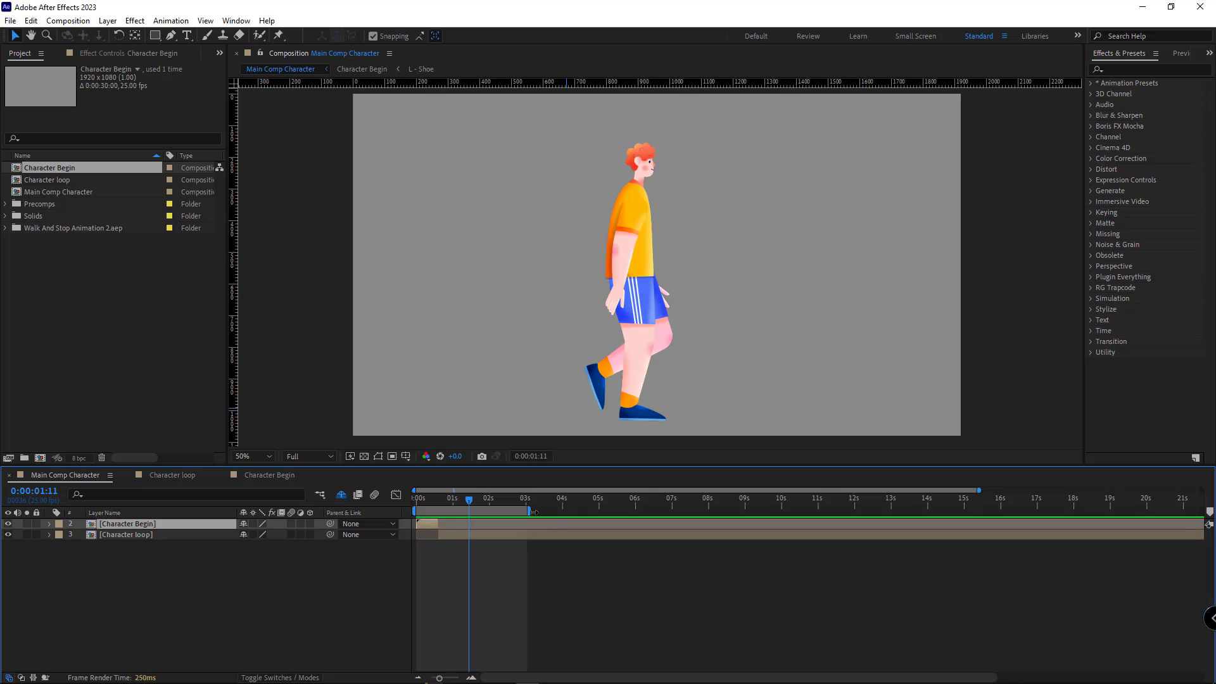
# Extend the work area to about 15 seconds and trim the end of the Character loop layer at 0:00:06:00.
pyautogui.moveTo(534, 512); pyautogui.dragTo(980, 529)
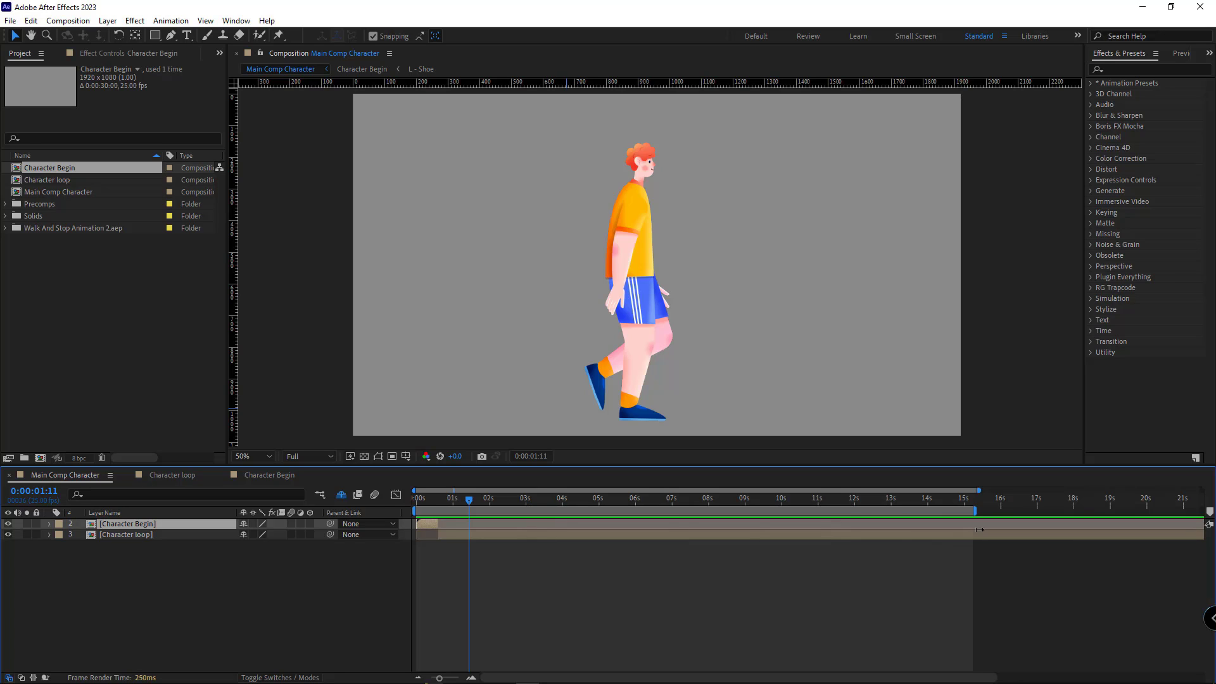
pyautogui.click(636, 503)
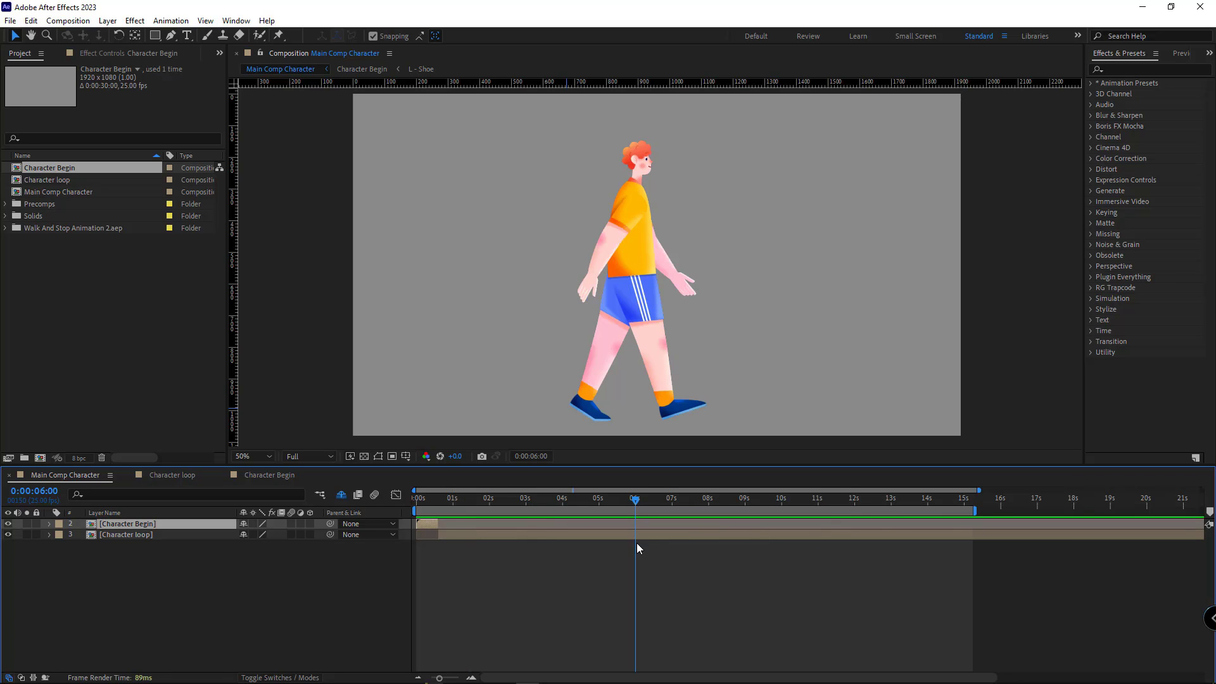
pyautogui.press('=')
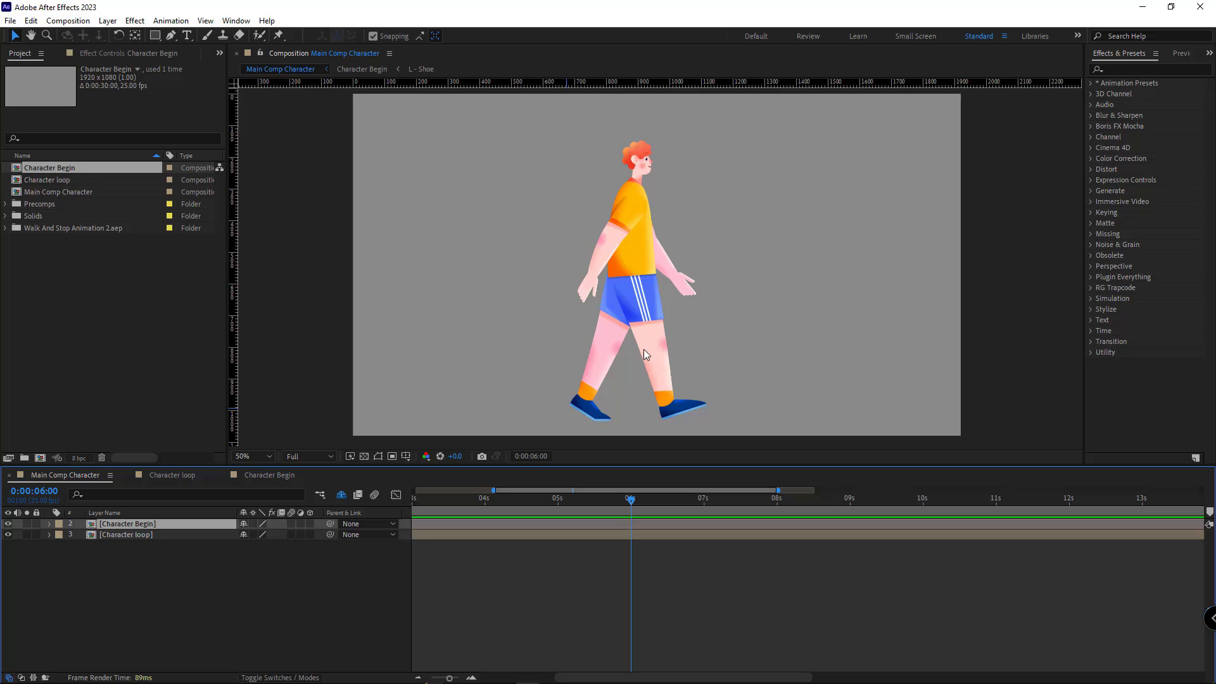
pyautogui.click(649, 536)
pyautogui.hotkey('alt', ']')
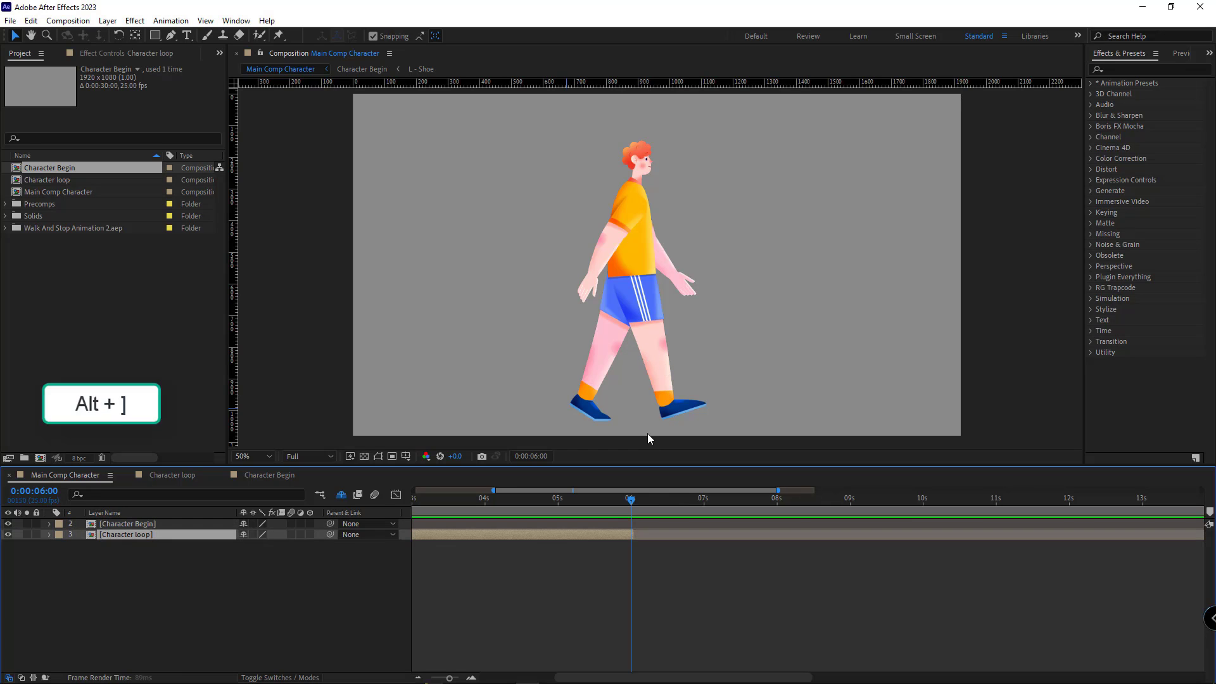
# Duplicate the Character loop layer and place the lower copy so its first frame falls at 0:00:06:00.
pyautogui.press('=')
pyautogui.press('=')
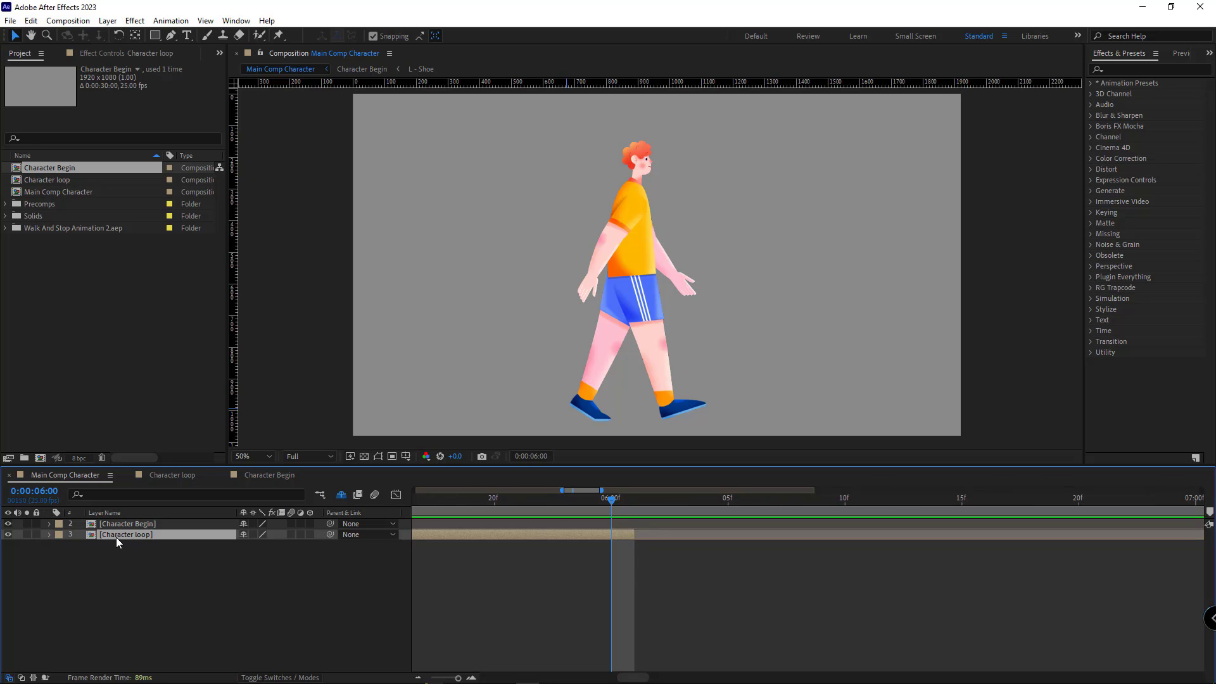
pyautogui.hotkey('ctrl', 'd')
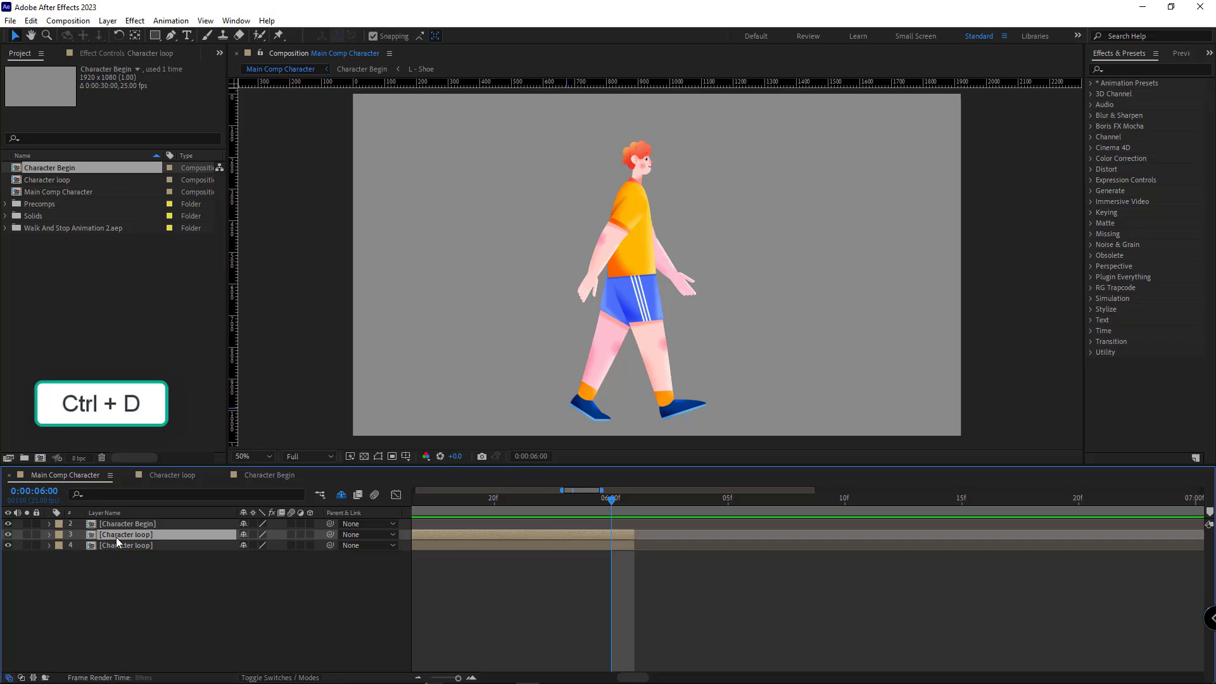
pyautogui.click(516, 546)
pyautogui.press('[')
pyautogui.press('-')
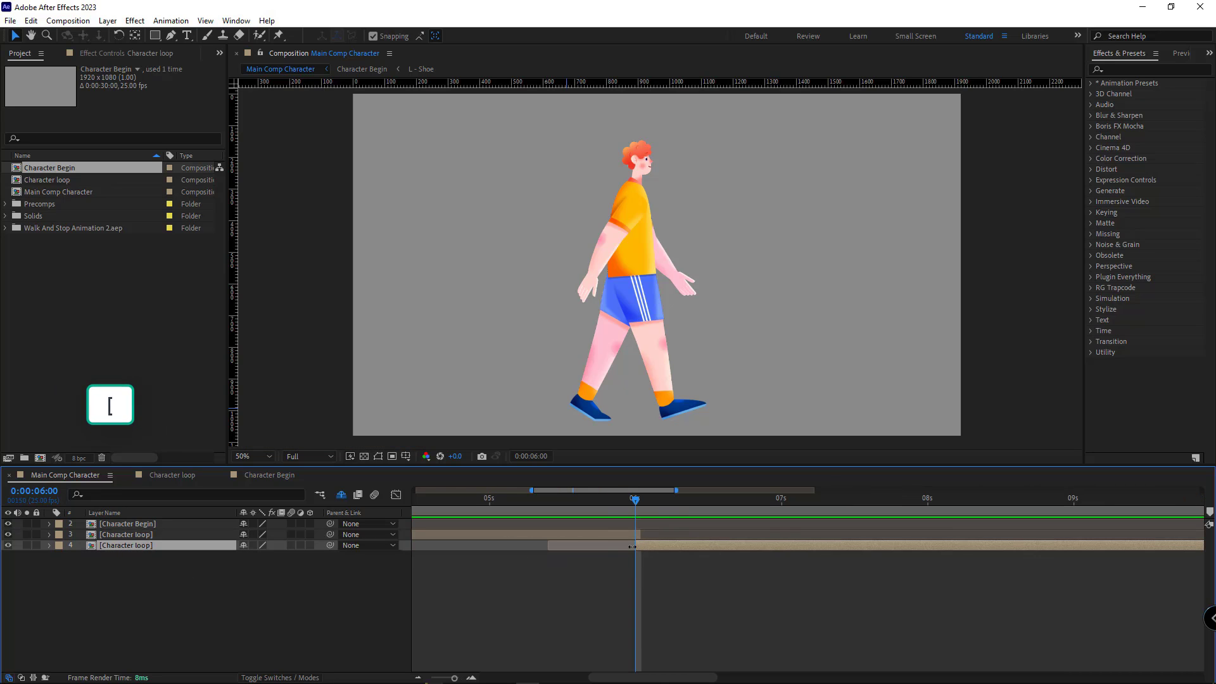
pyautogui.moveTo(632, 547); pyautogui.dragTo(704, 544)
pyautogui.scroll(2, 646, 545)
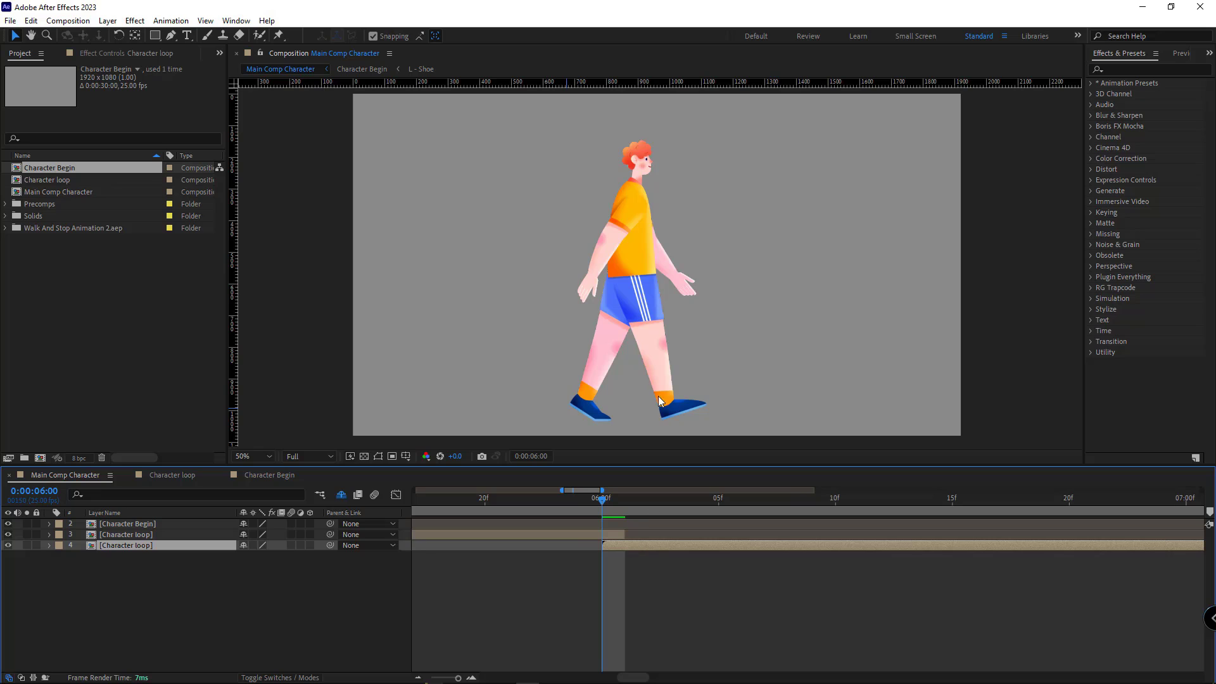
# Duplicate the Character loop composition in the project and name the copy Character Stop.
pyautogui.doubleClick(615, 544)
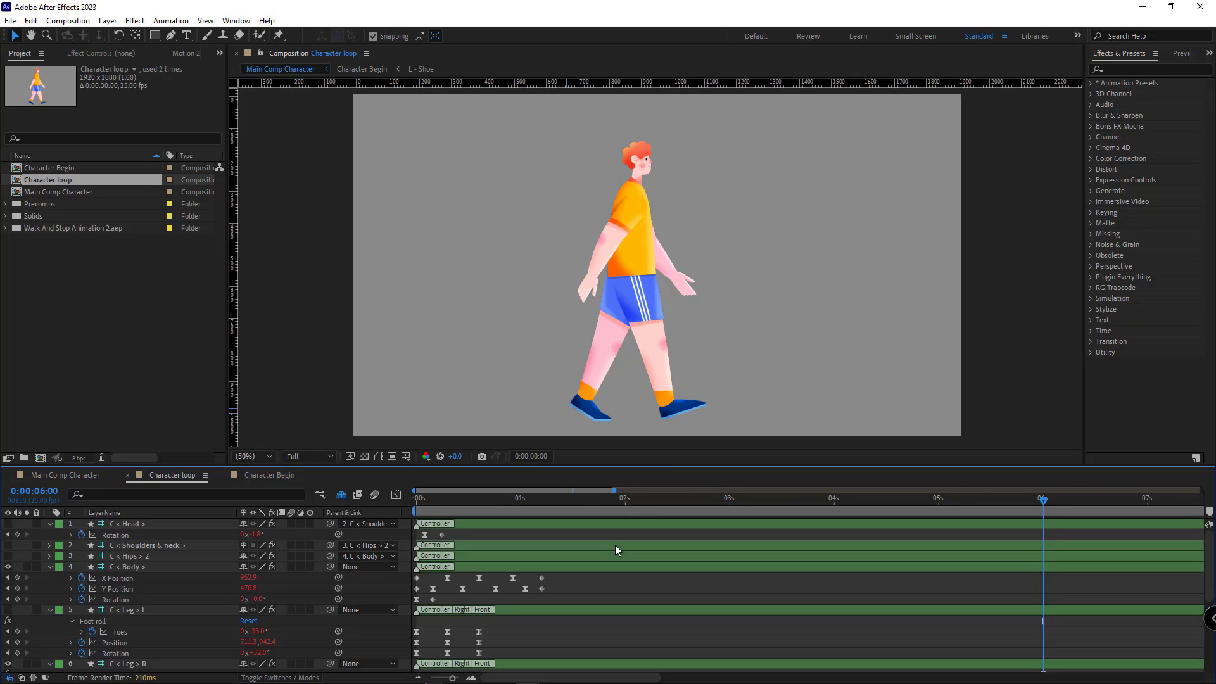
pyautogui.click(70, 479)
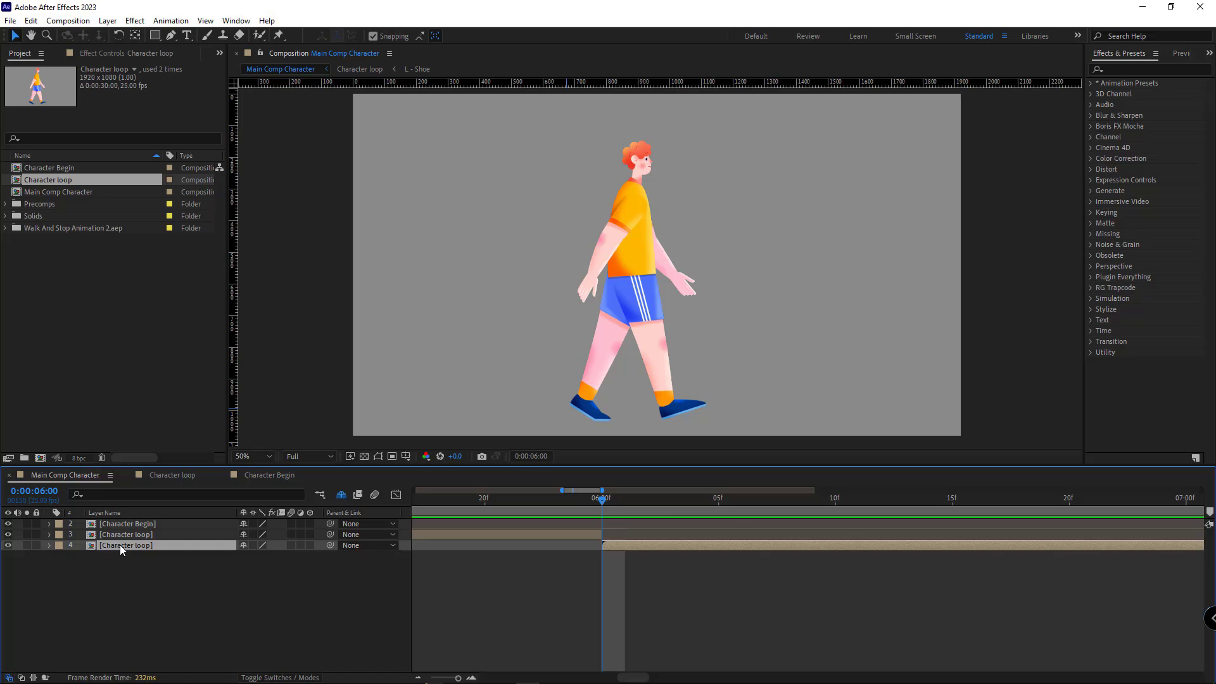
pyautogui.click(29, 182)
pyautogui.hotkey('ctrl', 'd')
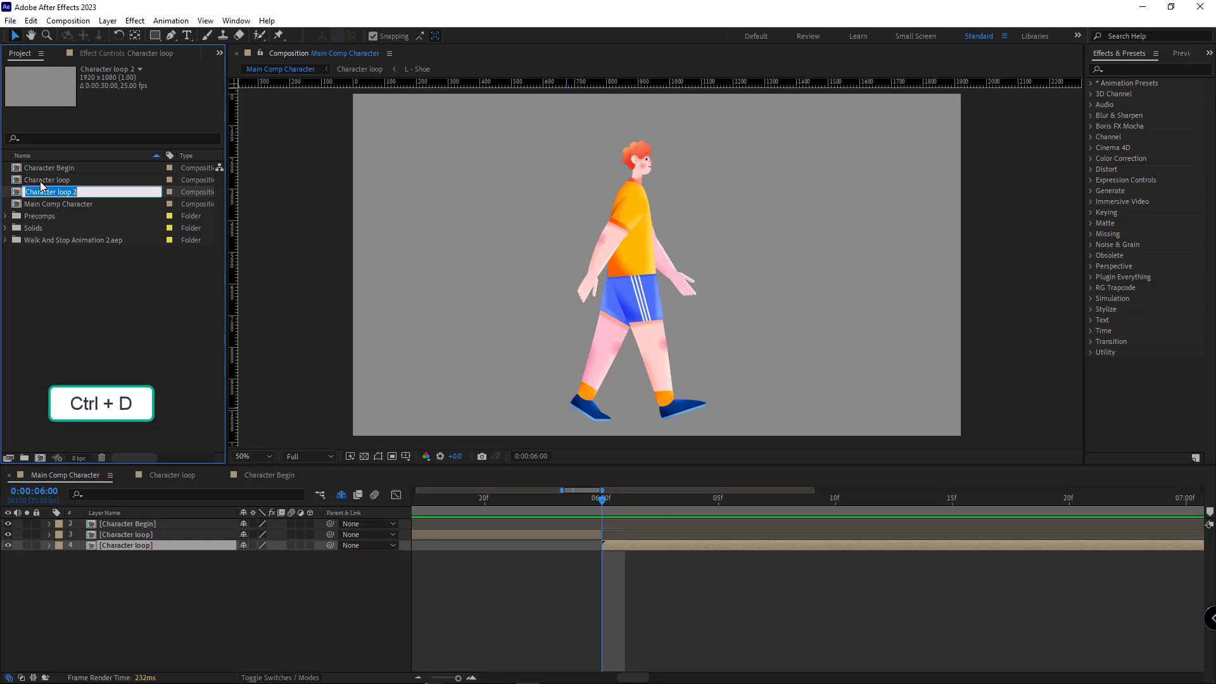
pyautogui.write('Character Stop')
pyautogui.press('Return')
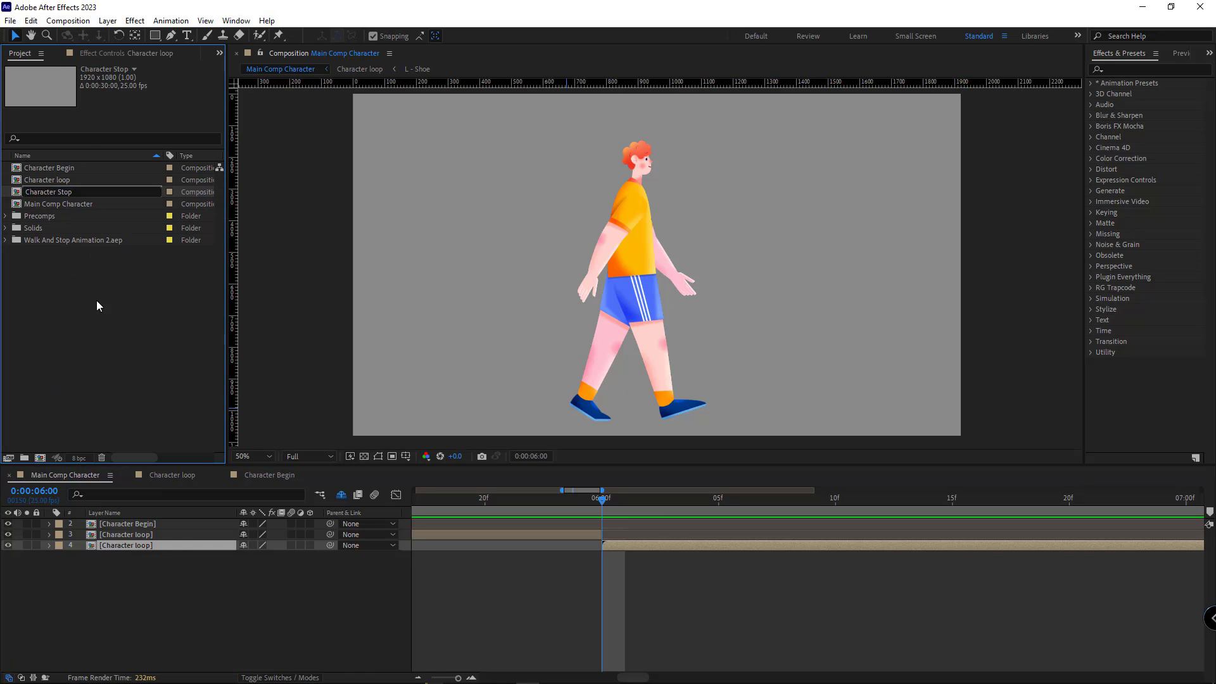
# Replace the Character loop layer starting at 0:00:06:00 with Character Stop and open that composition.
pyautogui.click(31, 191)
pyautogui.moveTo(29, 190); pyautogui.dragTo(143, 548)
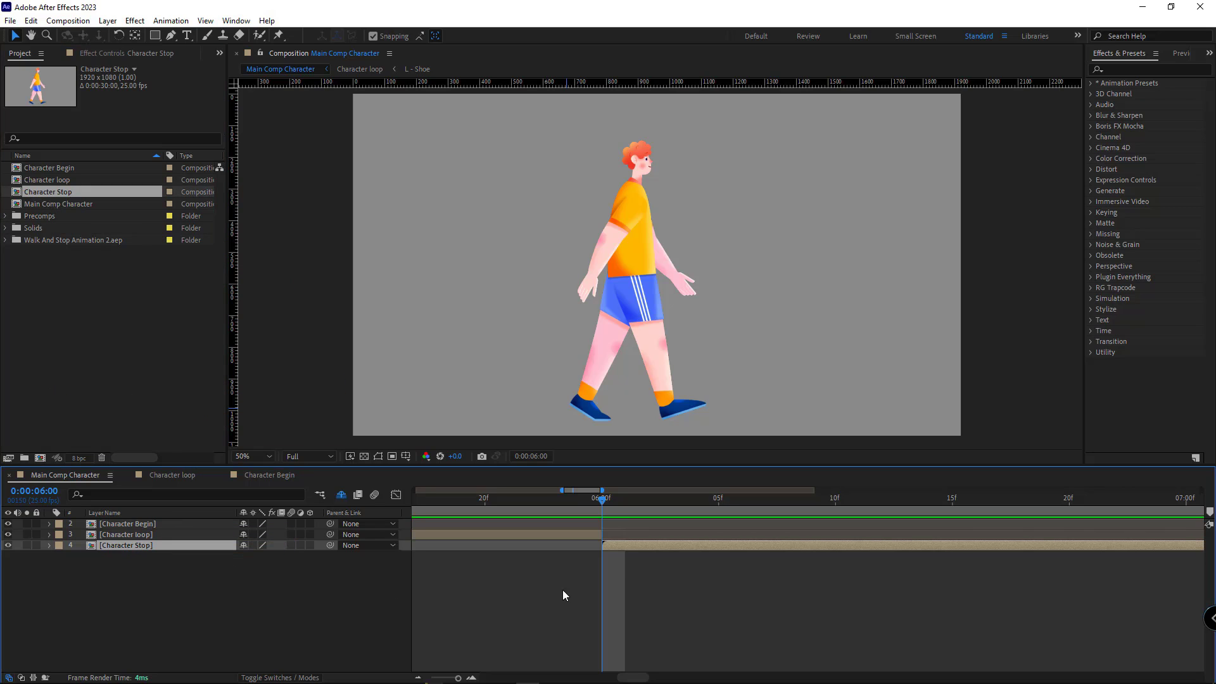
pyautogui.doubleClick(613, 543)
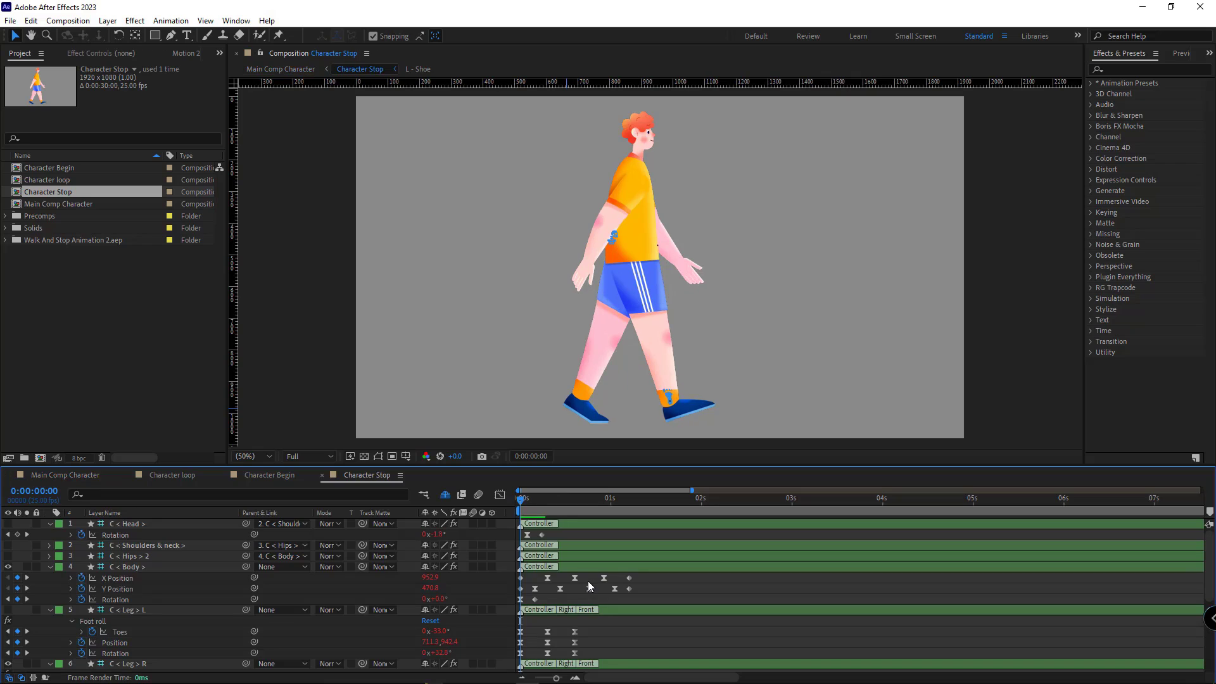
# In Character Stop, add frame 0 keyframes to C < Head > Rotation and to Lower and End of both C < Arm > controllers.
pyautogui.scroll(3, 558, 602)
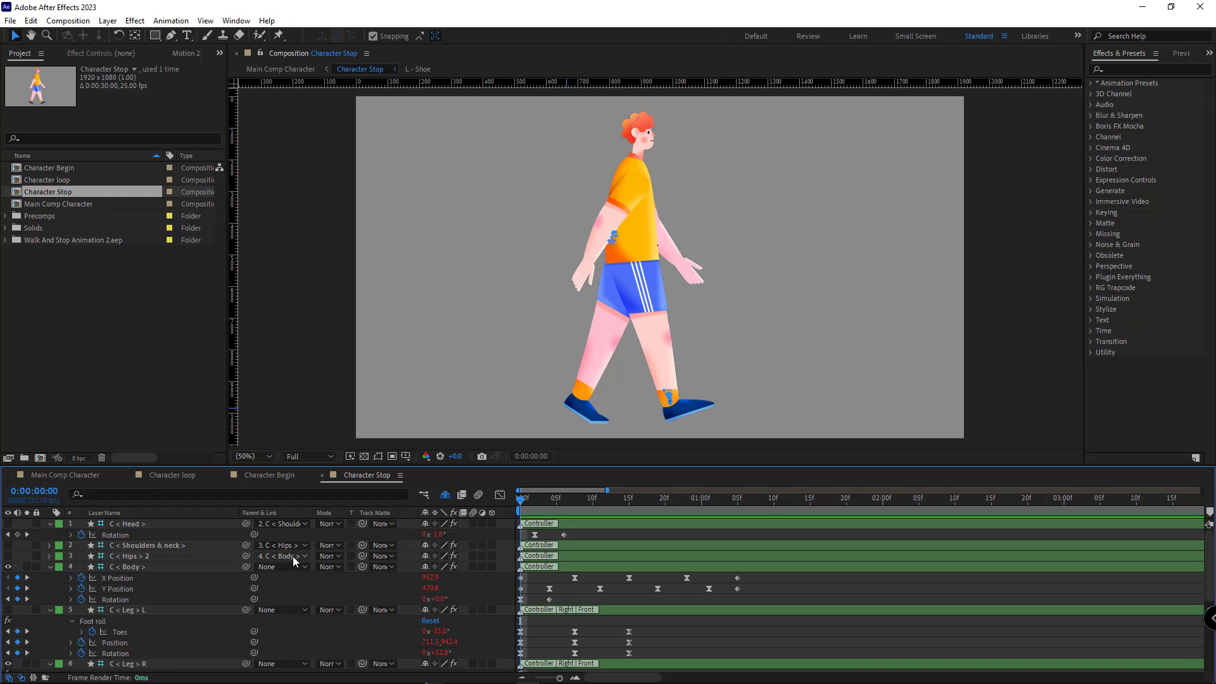
pyautogui.click(19, 538)
pyautogui.scroll(-2, 560, 579)
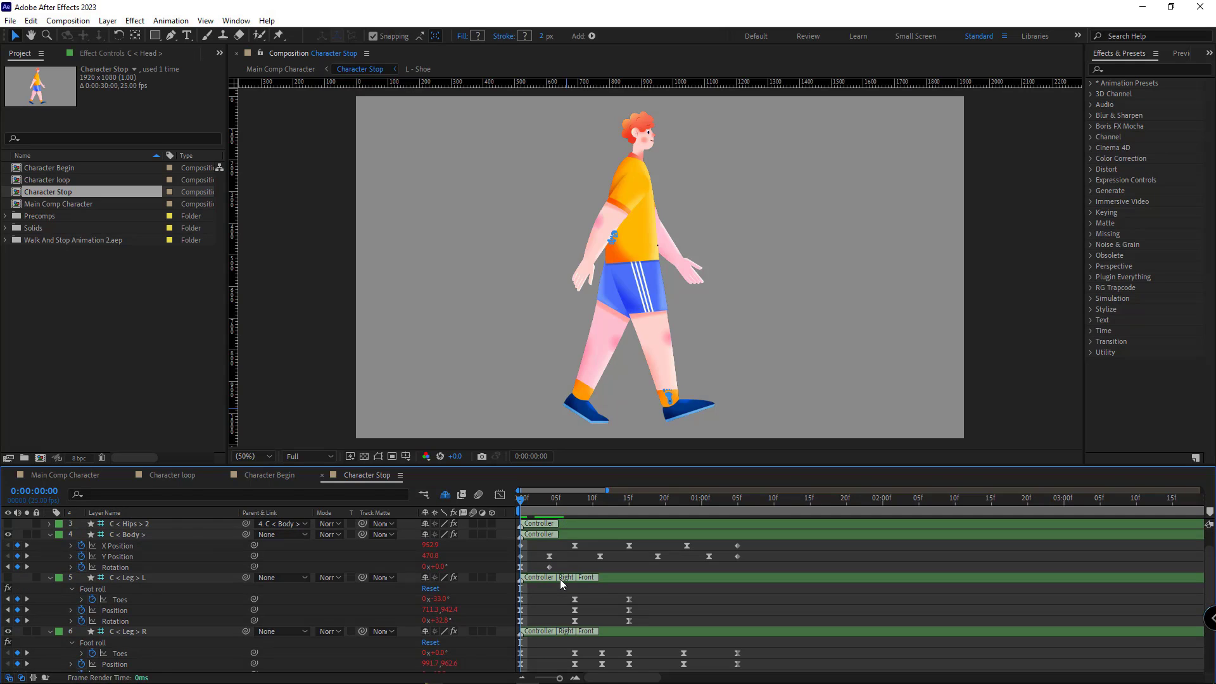
pyautogui.scroll(-6, 522, 572)
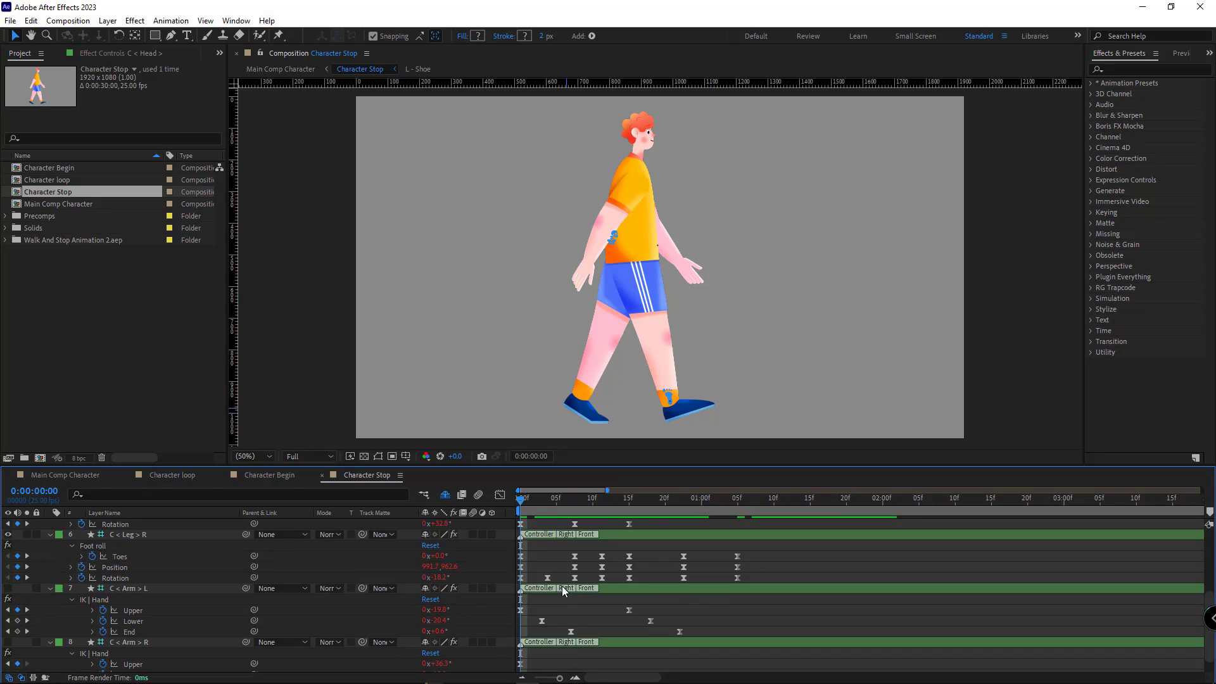
pyautogui.scroll(-1, 525, 620)
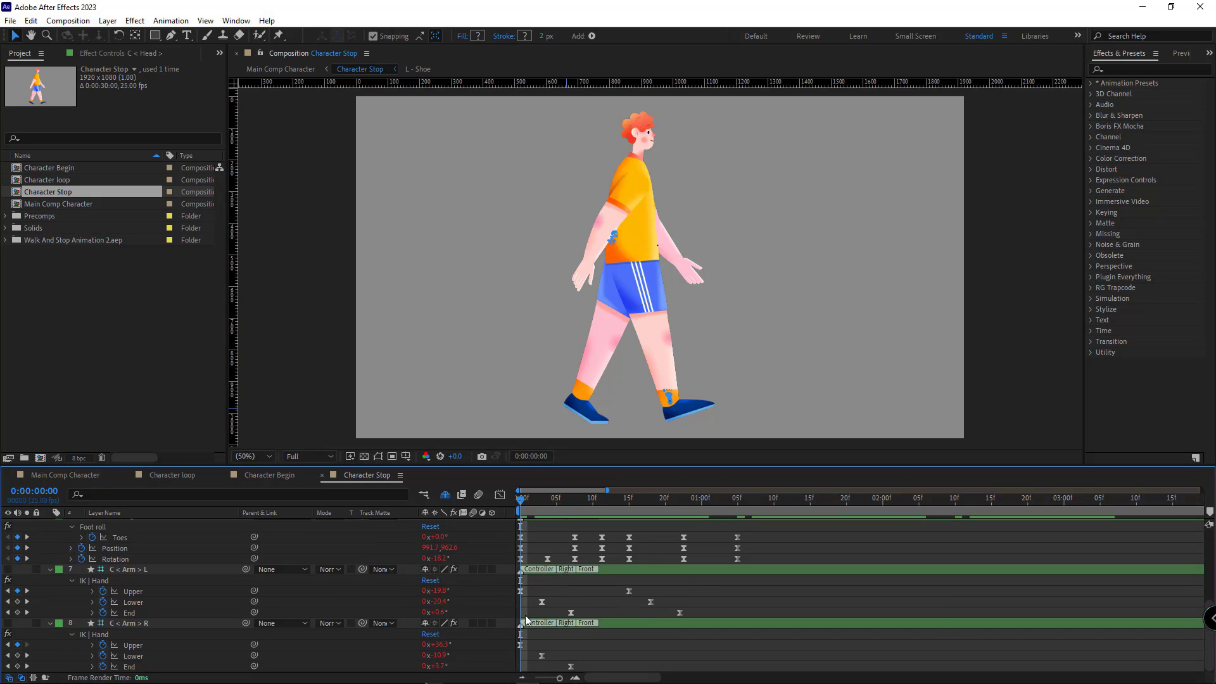
pyautogui.click(17, 601)
pyautogui.click(17, 612)
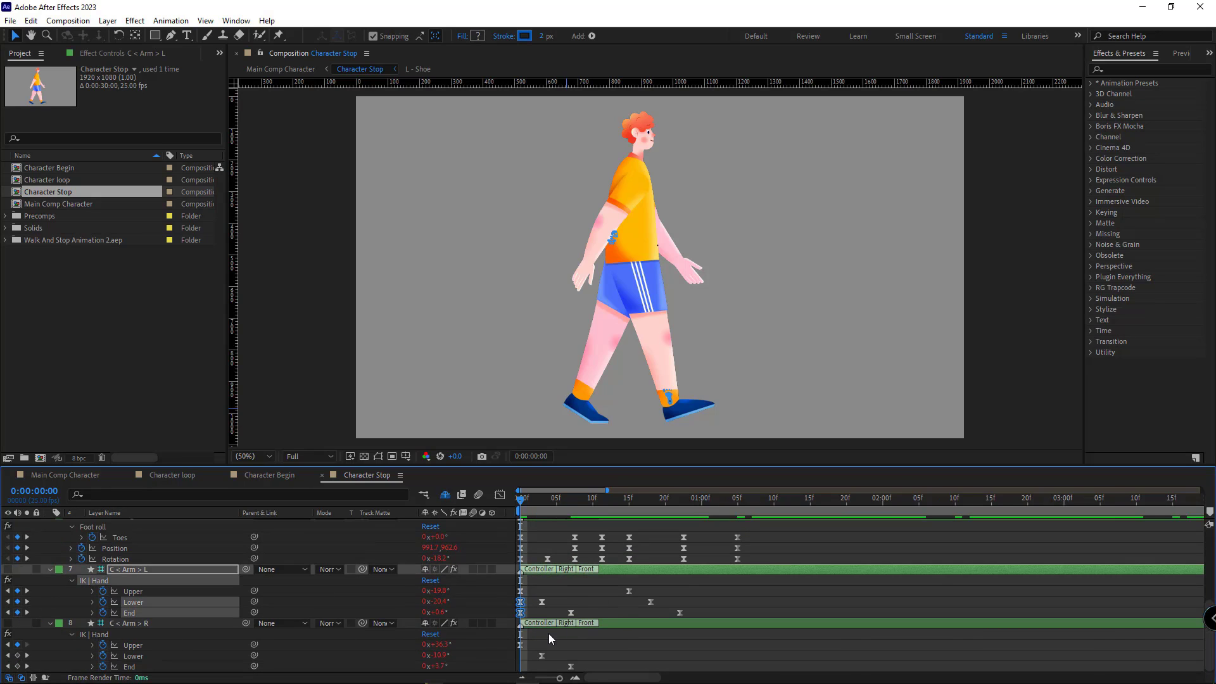
pyautogui.click(18, 655)
pyautogui.click(17, 667)
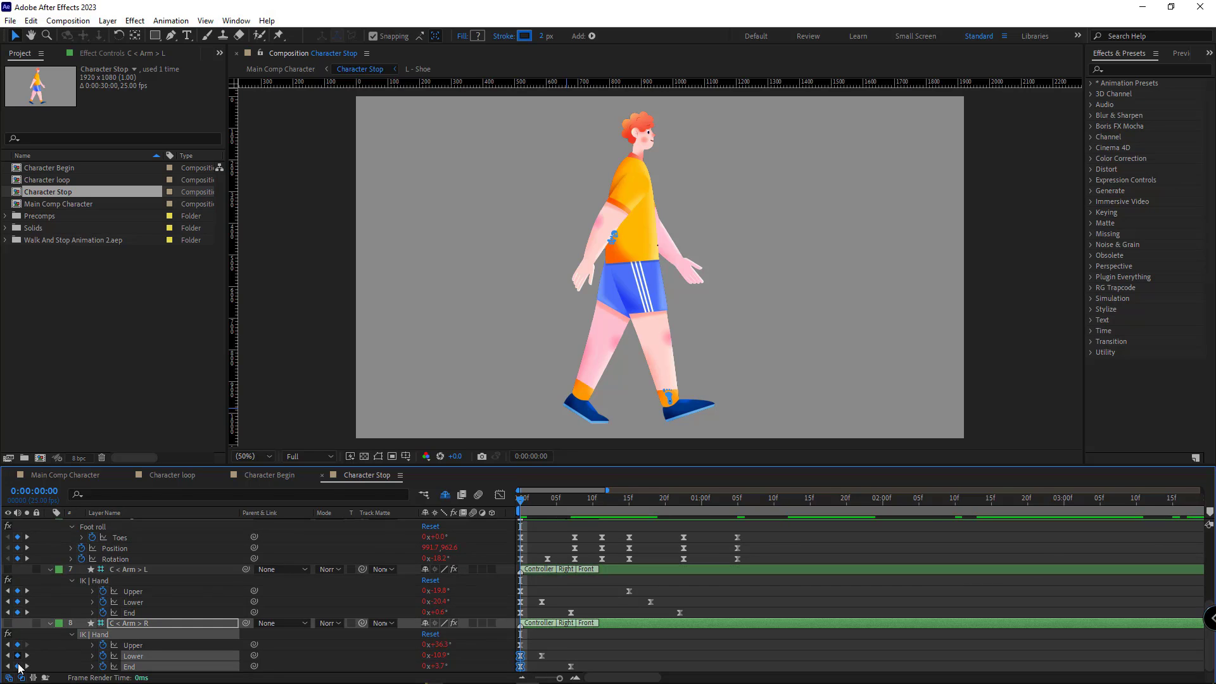
# Delete every controller keyframe after frame 0 in Character Stop.
pyautogui.moveTo(703, 664); pyautogui.dragTo(528, 397)
pyautogui.moveTo(757, 530); pyautogui.dragTo(529, 673)
pyautogui.press('Delete')
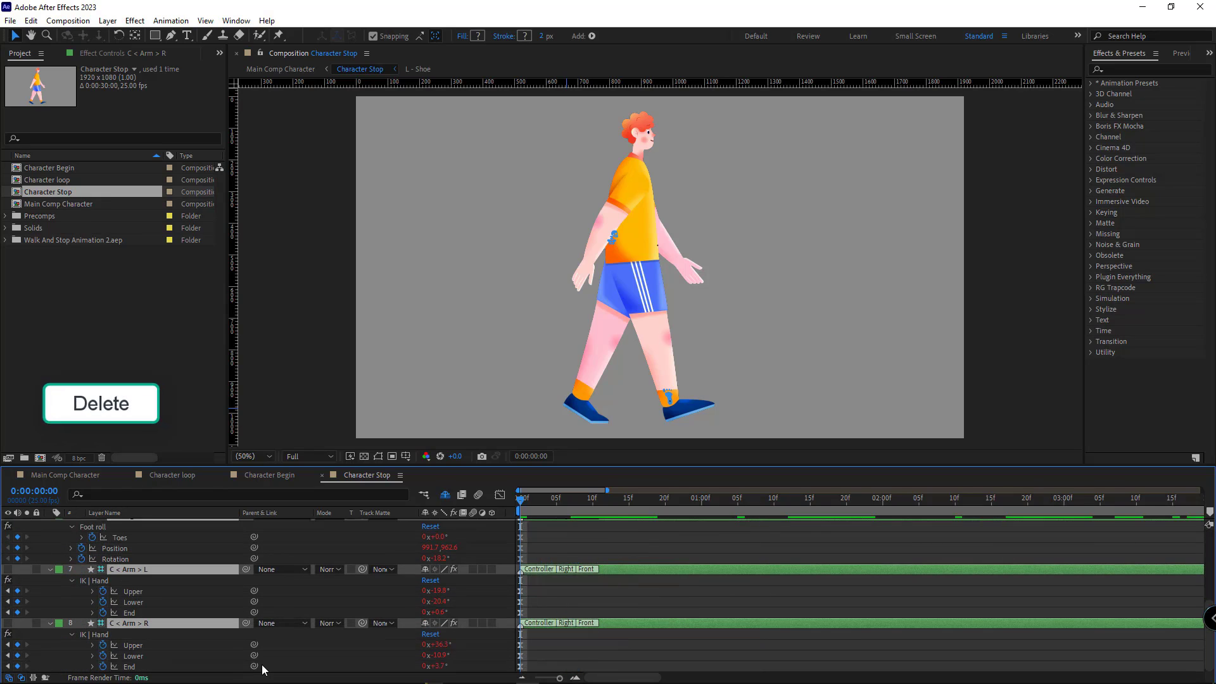
# Select the keyframed properties of both arms, both legs, the body and the head, and move their frame 0 keyframes to 0:00:02:00.
pyautogui.click(138, 651)
pyautogui.keyDown('ctrl'); pyautogui.click(136, 613); pyautogui.keyUp('ctrl')
pyautogui.keyDown('ctrl'); pyautogui.click(134, 602); pyautogui.keyUp('ctrl')
pyautogui.keyDown('ctrl'); pyautogui.click(135, 591); pyautogui.keyUp('ctrl')
pyautogui.scroll(1, 146, 608)
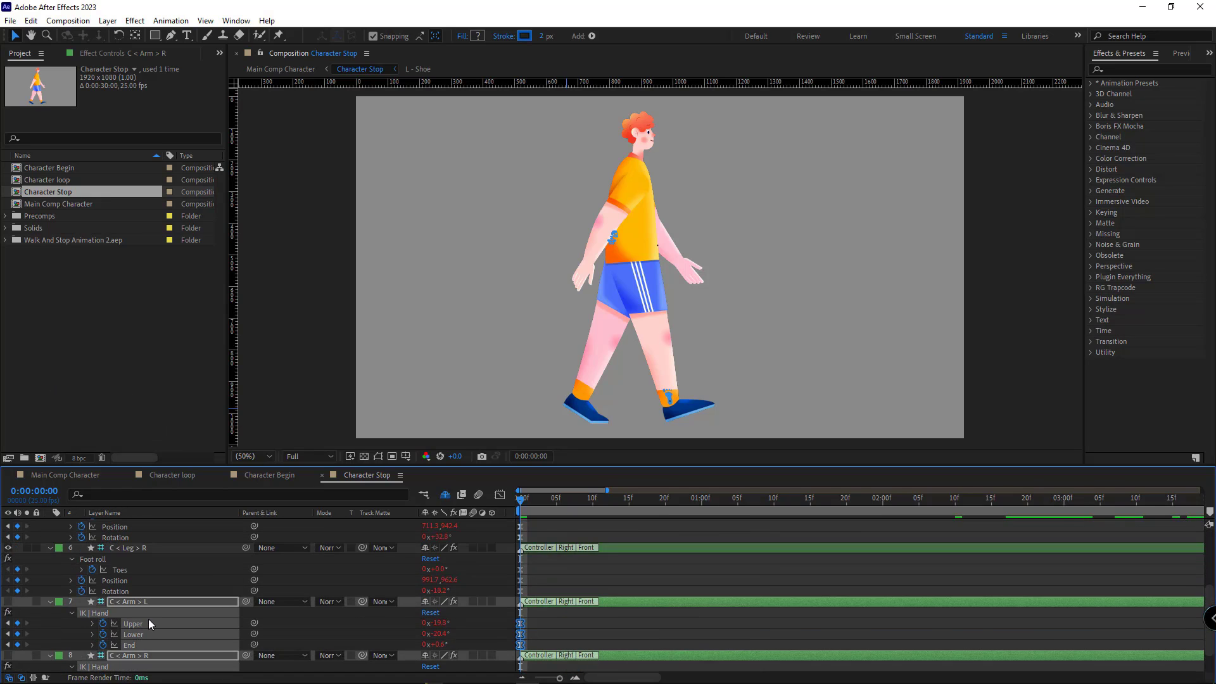
pyautogui.keyDown('ctrl'); pyautogui.click(119, 590); pyautogui.keyUp('ctrl')
pyautogui.keyDown('ctrl'); pyautogui.click(119, 580); pyautogui.keyUp('ctrl')
pyautogui.keyDown('ctrl'); pyautogui.click(121, 570); pyautogui.keyUp('ctrl')
pyautogui.scroll(2, 151, 601)
pyautogui.scroll(2, 151, 601)
pyautogui.keyDown('ctrl'); pyautogui.click(123, 634); pyautogui.keyUp('ctrl')
pyautogui.keyDown('ctrl'); pyautogui.click(123, 624); pyautogui.keyUp('ctrl')
pyautogui.keyDown('ctrl'); pyautogui.click(124, 613); pyautogui.keyUp('ctrl')
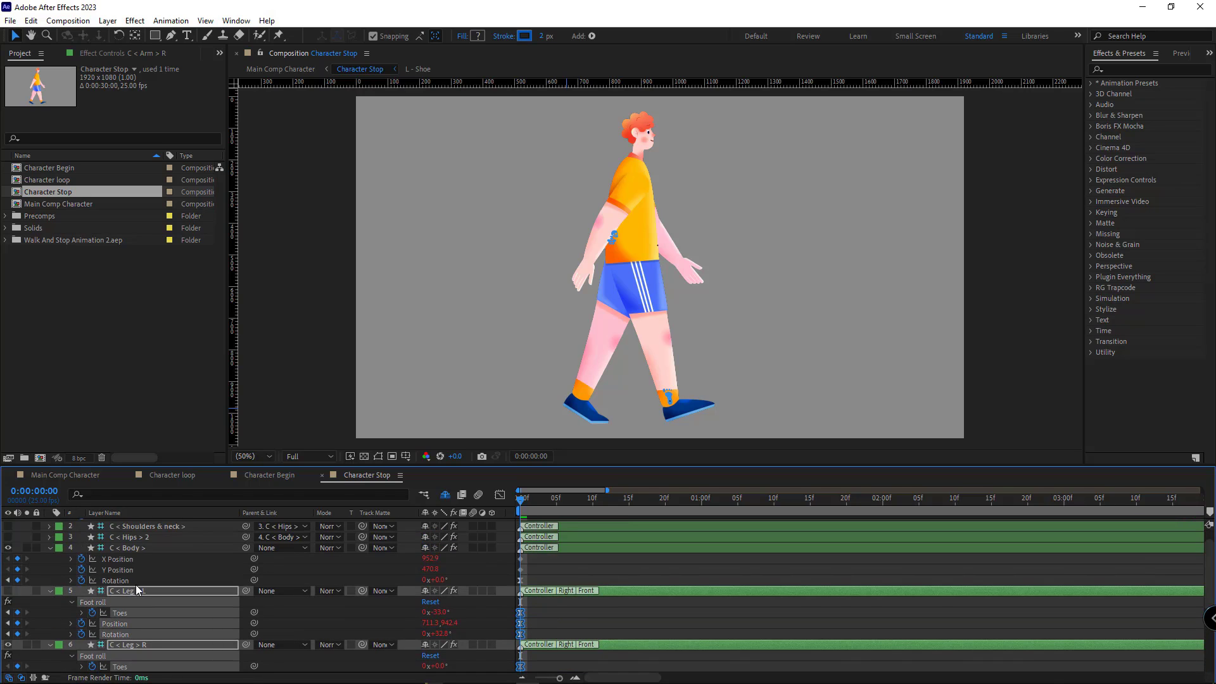
pyautogui.keyDown('ctrl'); pyautogui.click(130, 582); pyautogui.keyUp('ctrl')
pyautogui.keyDown('ctrl'); pyautogui.click(125, 571); pyautogui.keyUp('ctrl')
pyautogui.keyDown('ctrl'); pyautogui.click(124, 561); pyautogui.keyUp('ctrl')
pyautogui.scroll(1, 151, 569)
pyautogui.keyDown('ctrl'); pyautogui.click(121, 534); pyautogui.keyUp('ctrl')
pyautogui.moveTo(520, 535); pyautogui.dragTo(882, 543)
# Delete the leftover arm keyframes before 0:00:02:00, and move all controller keyframes at 0:00:02:00 back to frame 0.
pyautogui.moveTo(870, 533)
pyautogui.mouseDown()
pyautogui.moveTo(705, 596)
pyautogui.moveTo(646, 675)
pyautogui.mouseUp()
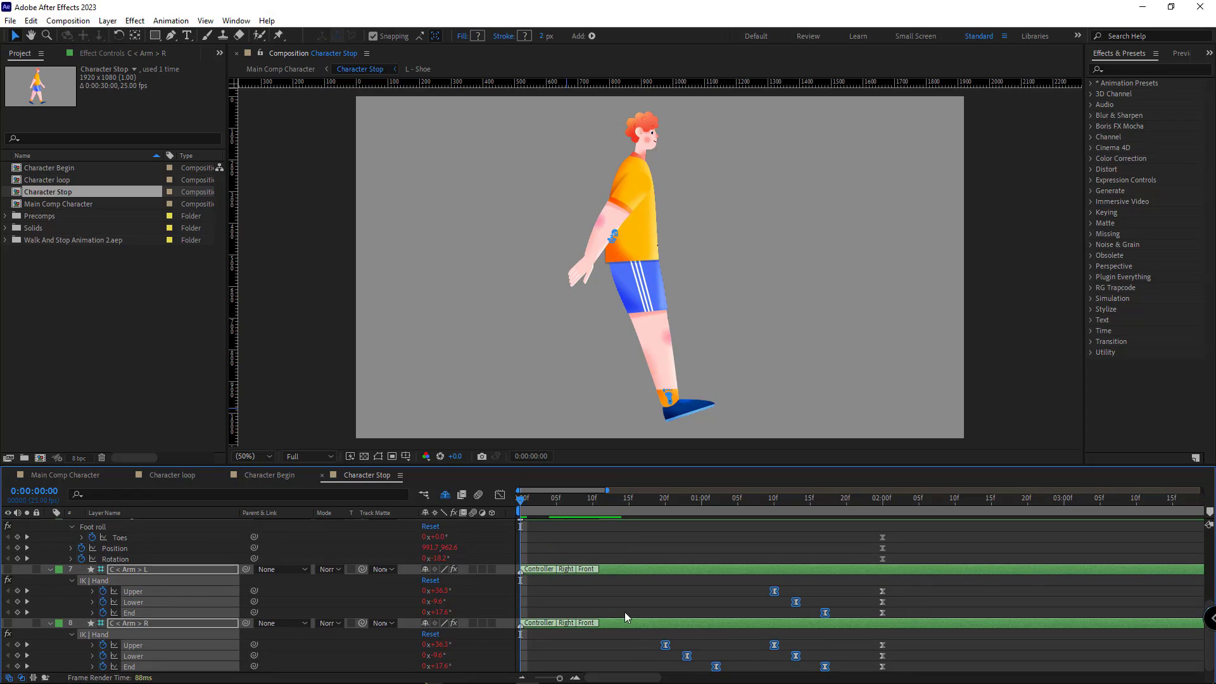
pyautogui.press('Delete')
pyautogui.moveTo(905, 666); pyautogui.dragTo(784, 427)
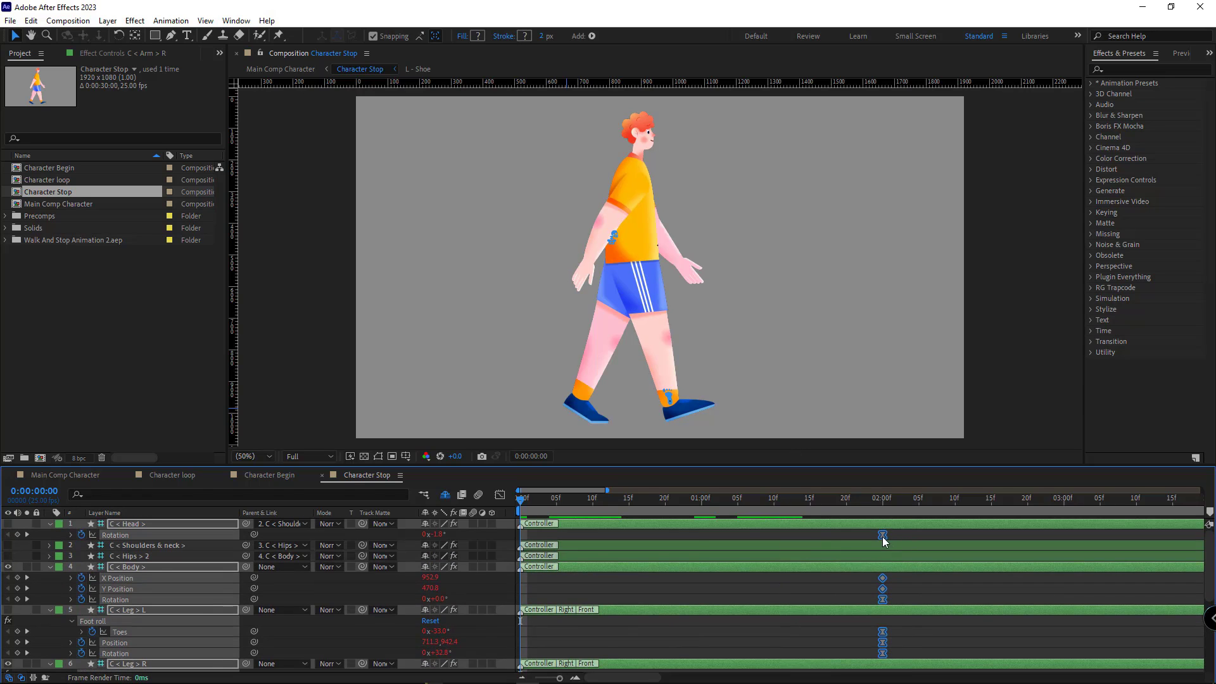
pyautogui.moveTo(883, 537); pyautogui.dragTo(526, 555)
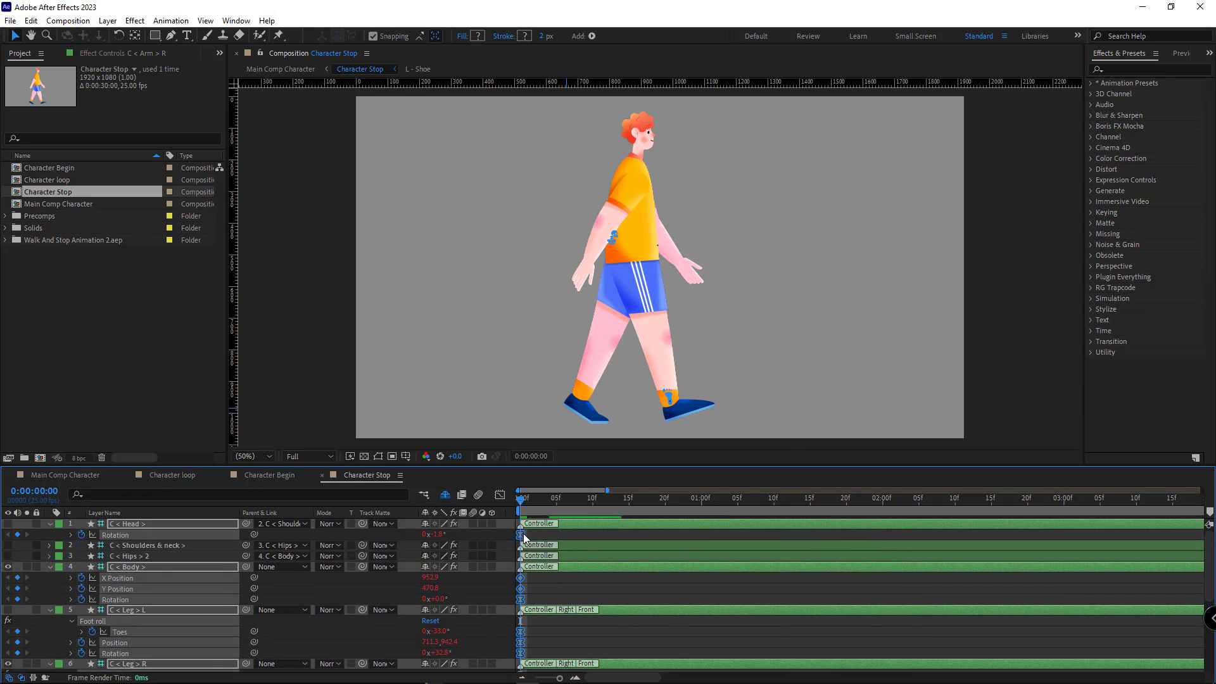
# Apply Easy Ease to all the selected controller keyframes at frame 0.
pyautogui.rightClick(525, 537)
pyautogui.moveTo(634, 530)
pyautogui.click(703, 568)
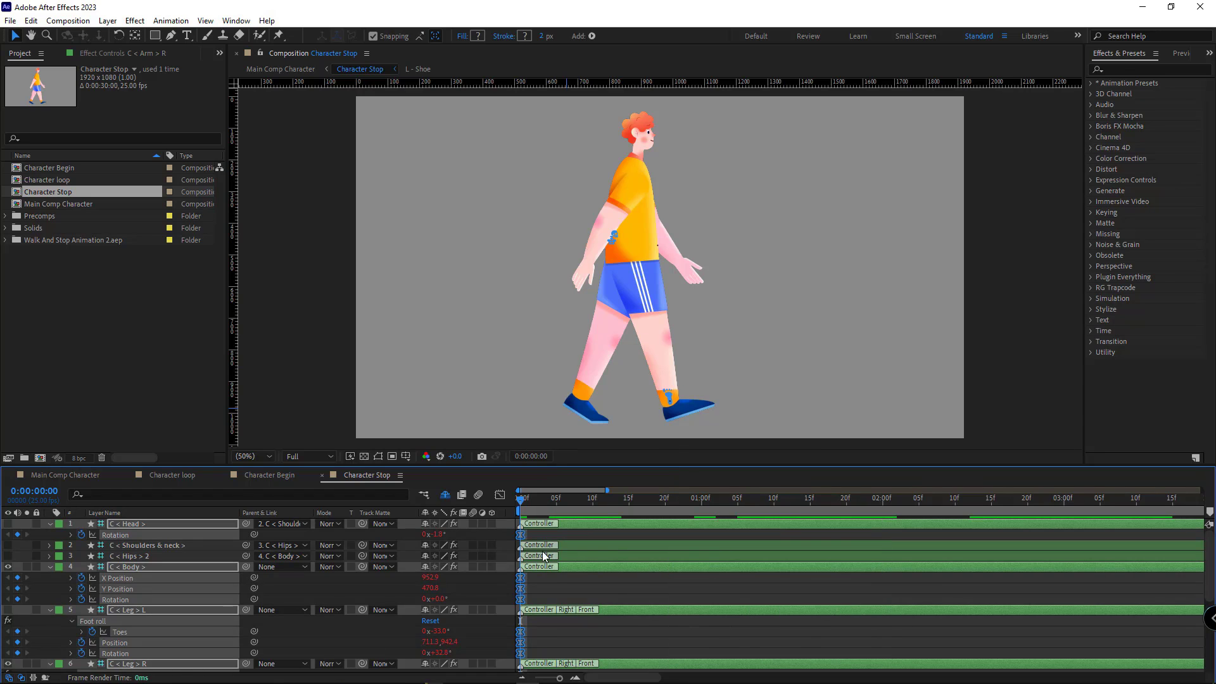
pyautogui.click(572, 587)
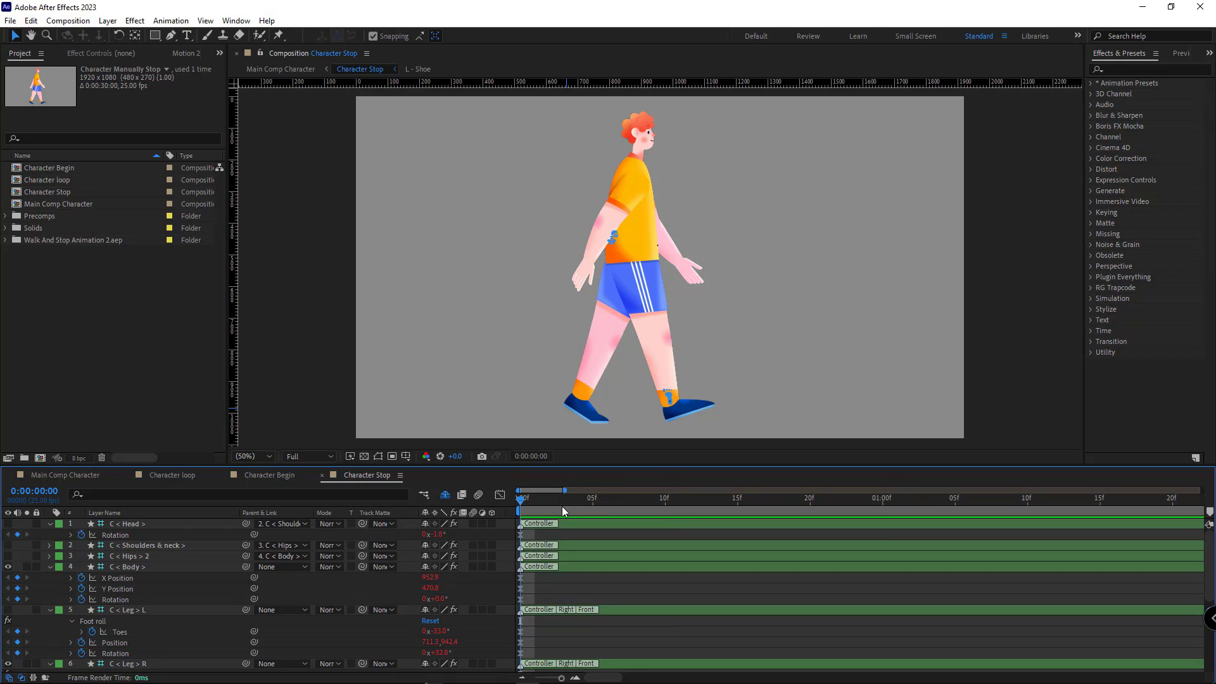
# Swap the leg poses at 0:00:00:15 by pasting each C < Leg > controller's frame 0 Toes, Position and Rotation keyframes onto the opposite leg.
pyautogui.moveTo(522, 507); pyautogui.dragTo(729, 506)
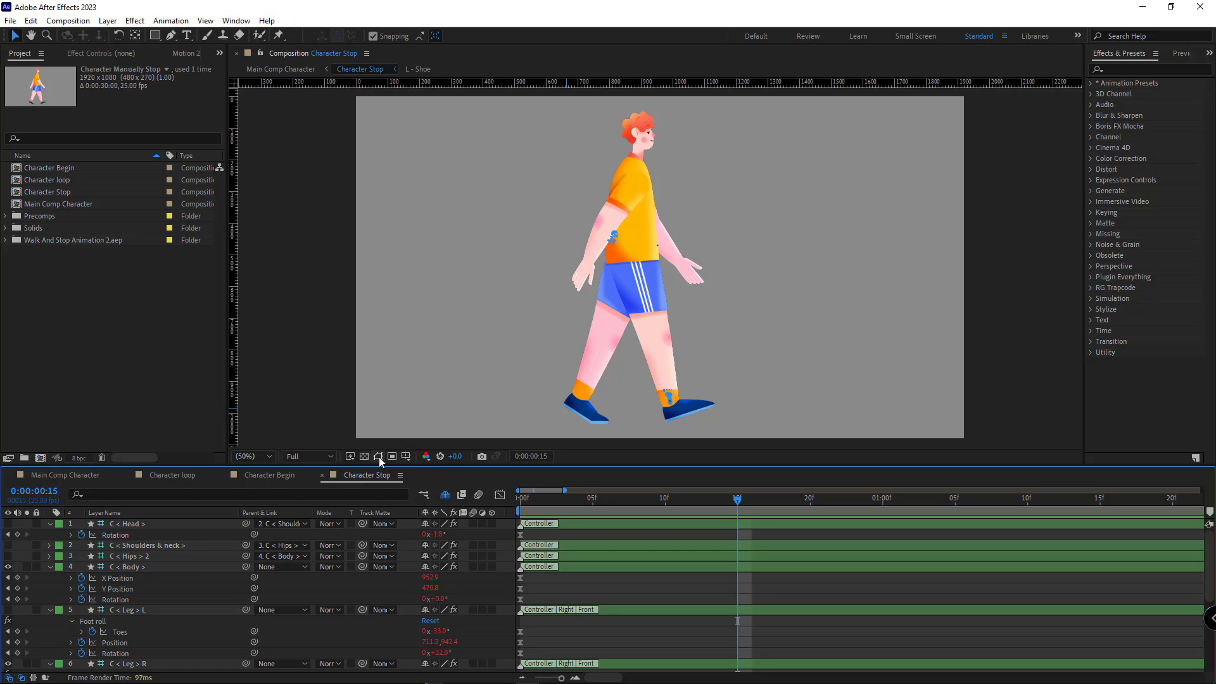
pyautogui.scroll(-3, 168, 621)
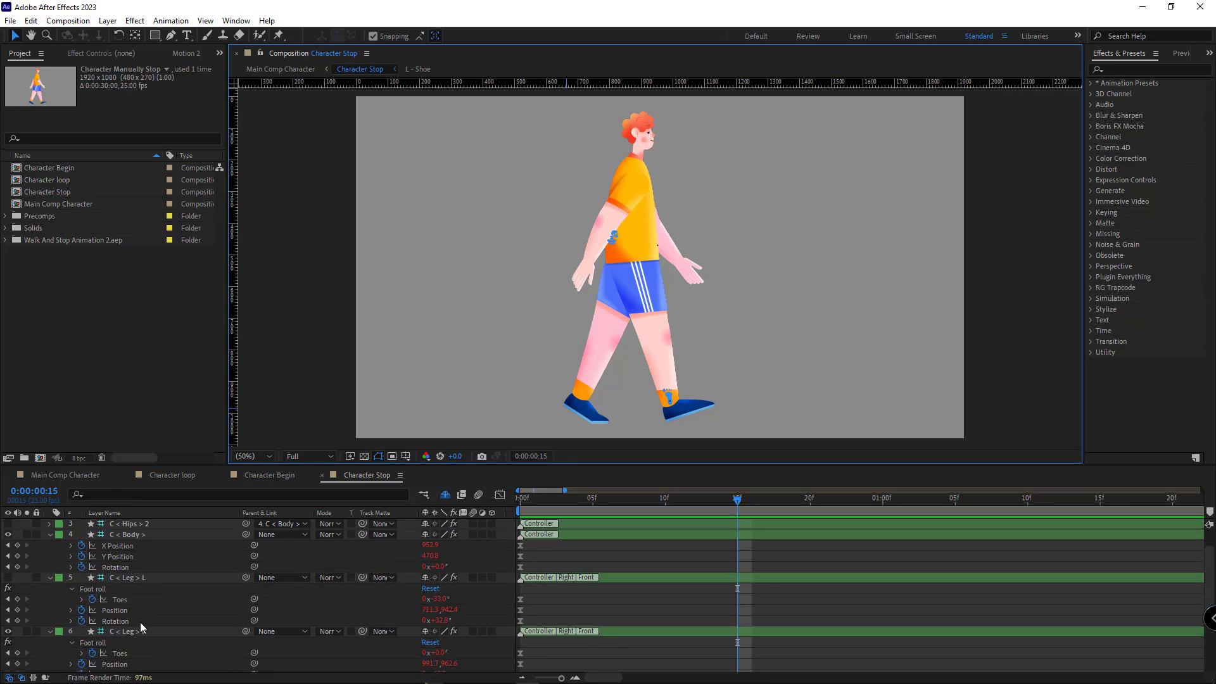
pyautogui.click(137, 577)
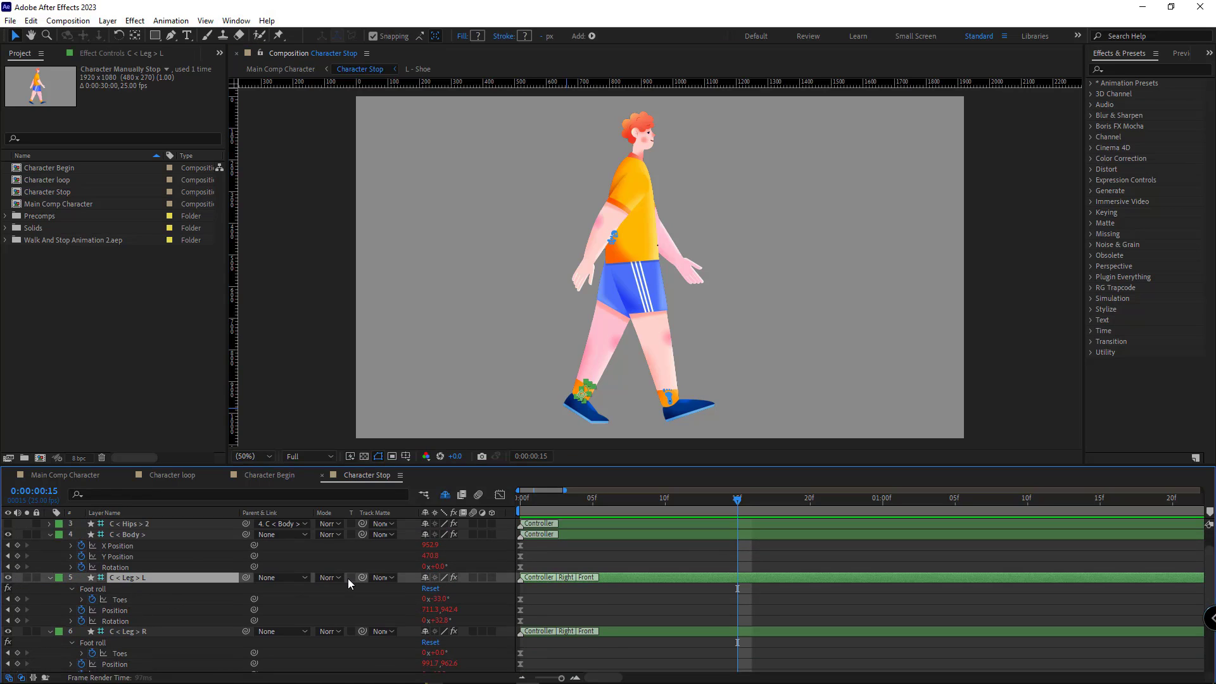
pyautogui.scroll(3, 602, 545)
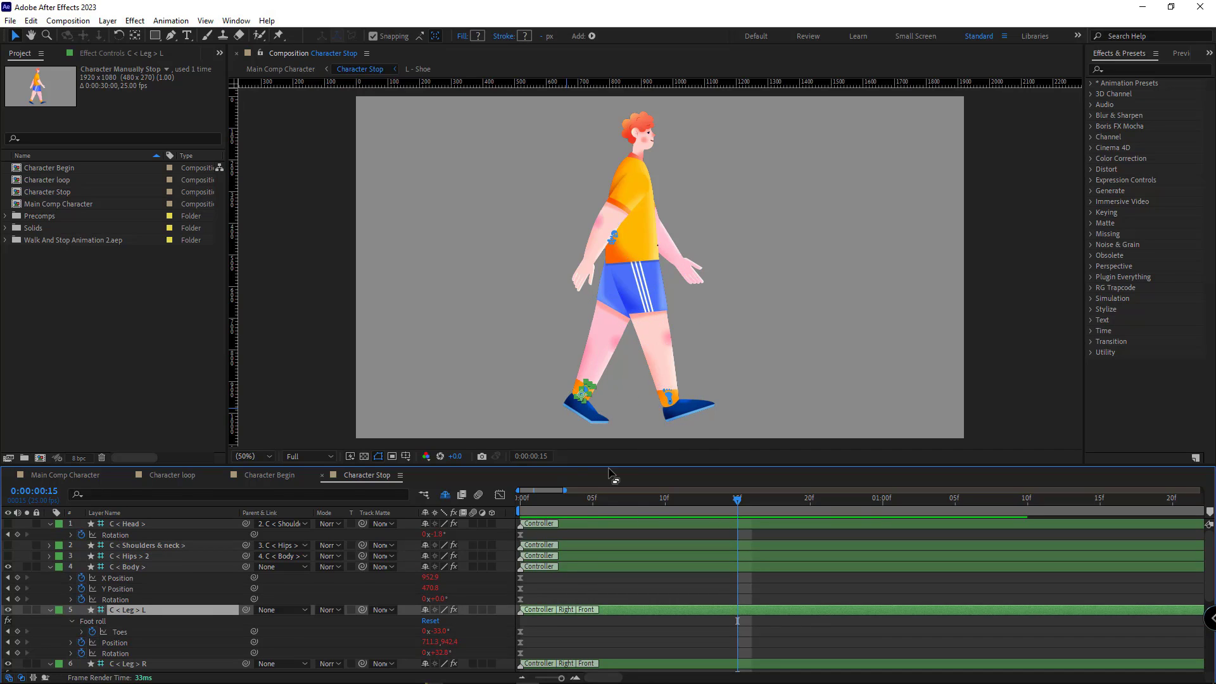
pyautogui.scroll(-3, 196, 643)
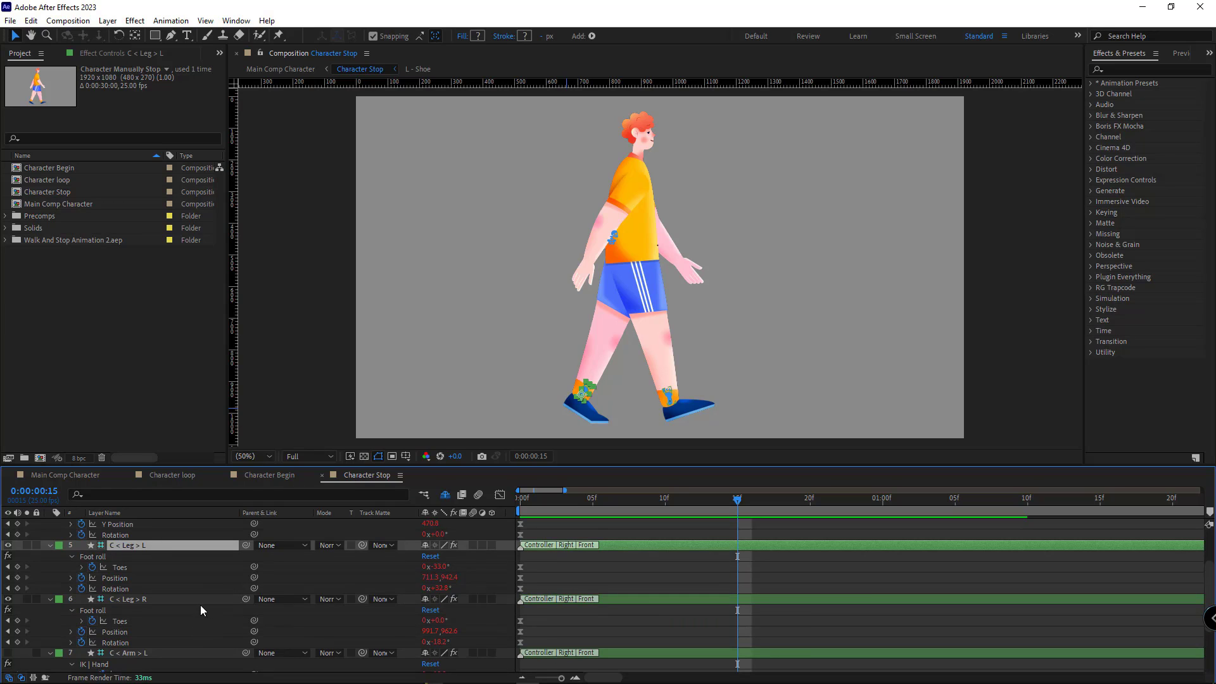
pyautogui.moveTo(534, 615); pyautogui.dragTo(558, 640)
pyautogui.hotkey('ctrl', 'c')
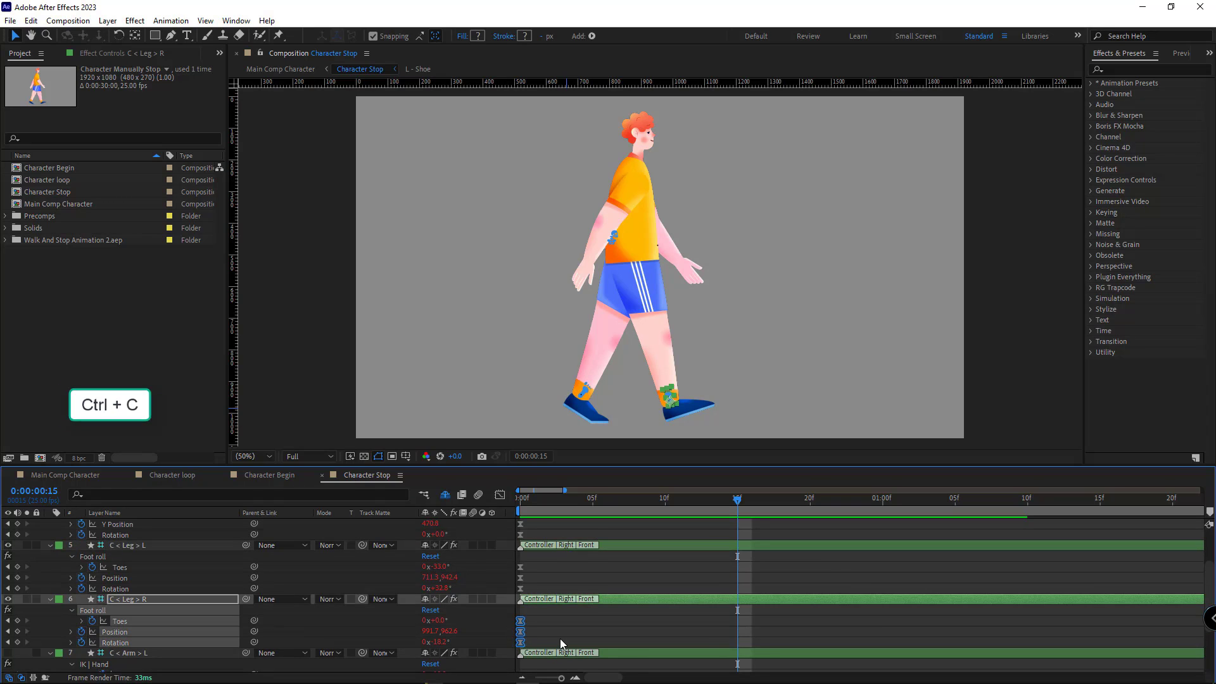
pyautogui.click(584, 546)
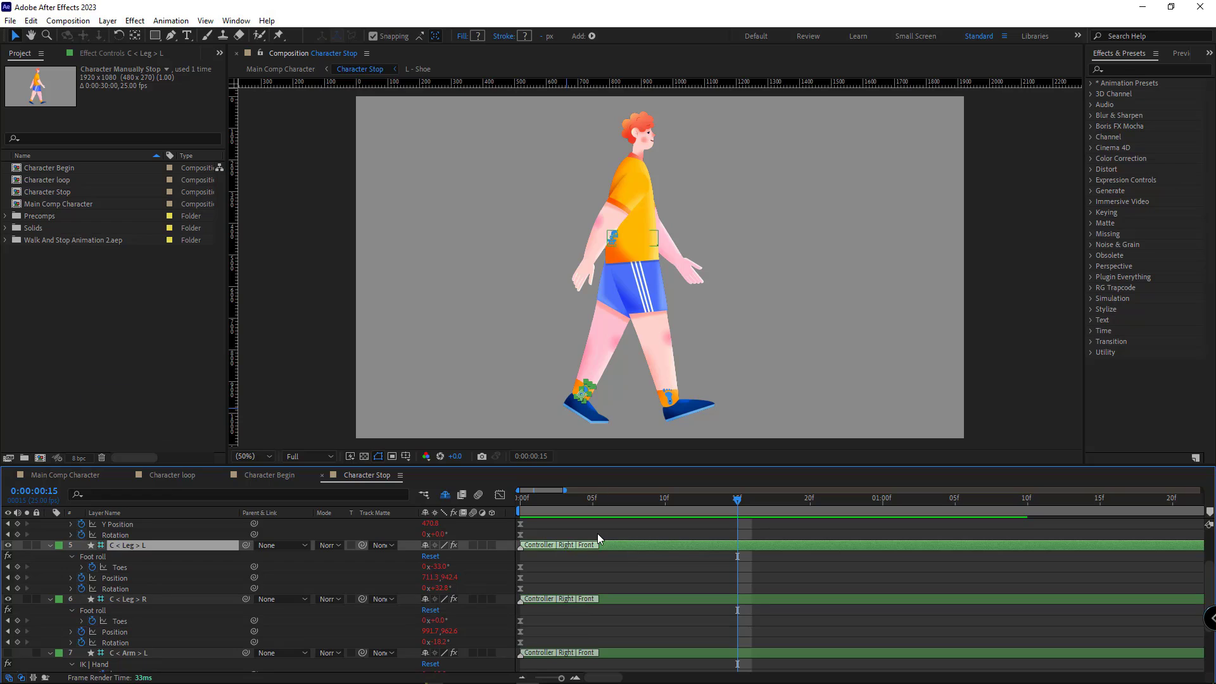
pyautogui.hotkey('ctrl', 'v')
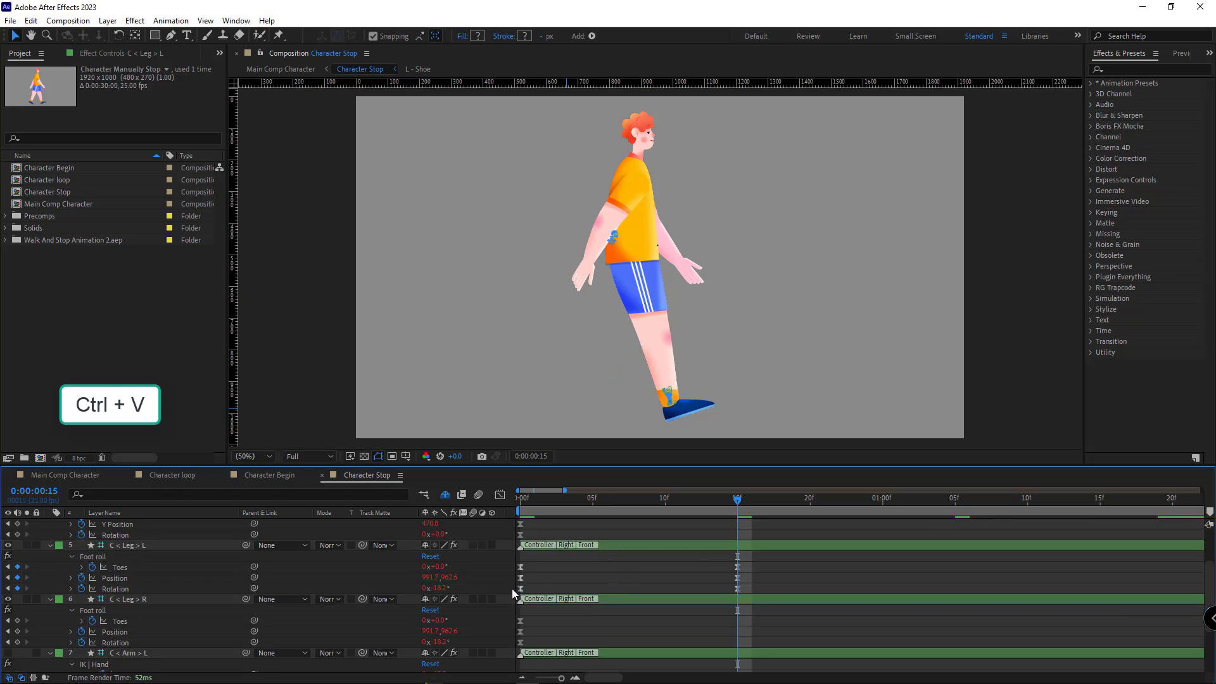
pyautogui.click(587, 598)
pyautogui.hotkey('ctrl', 'v')
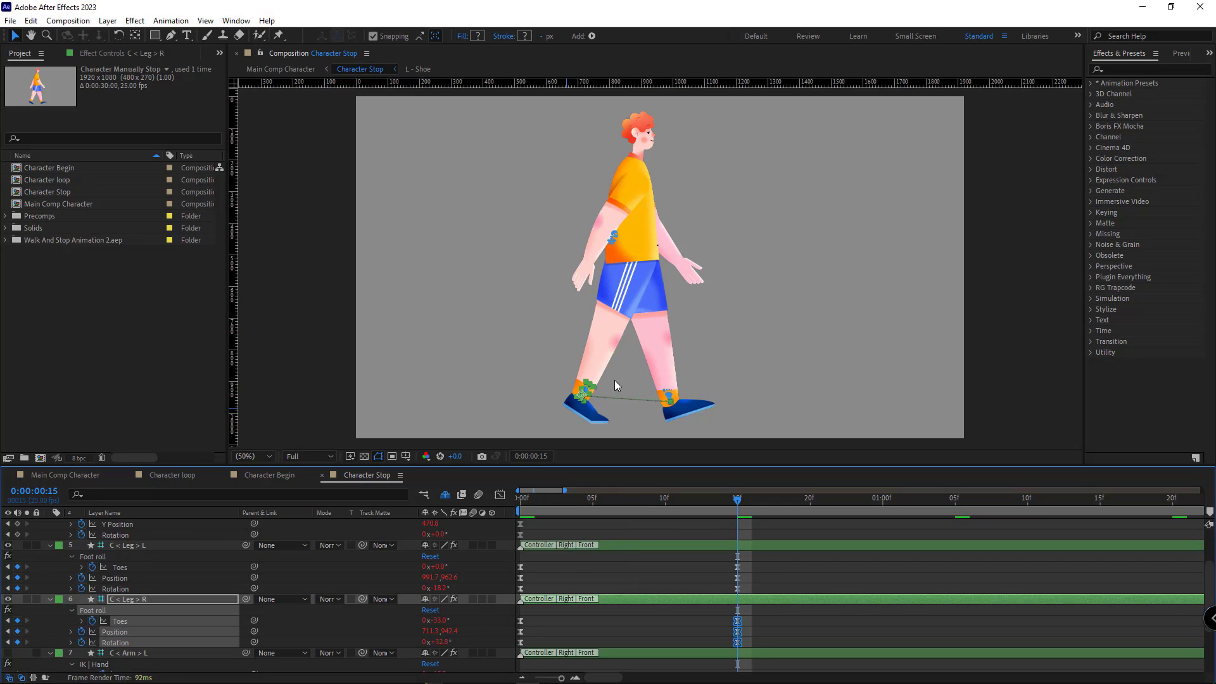
pyautogui.click(696, 441)
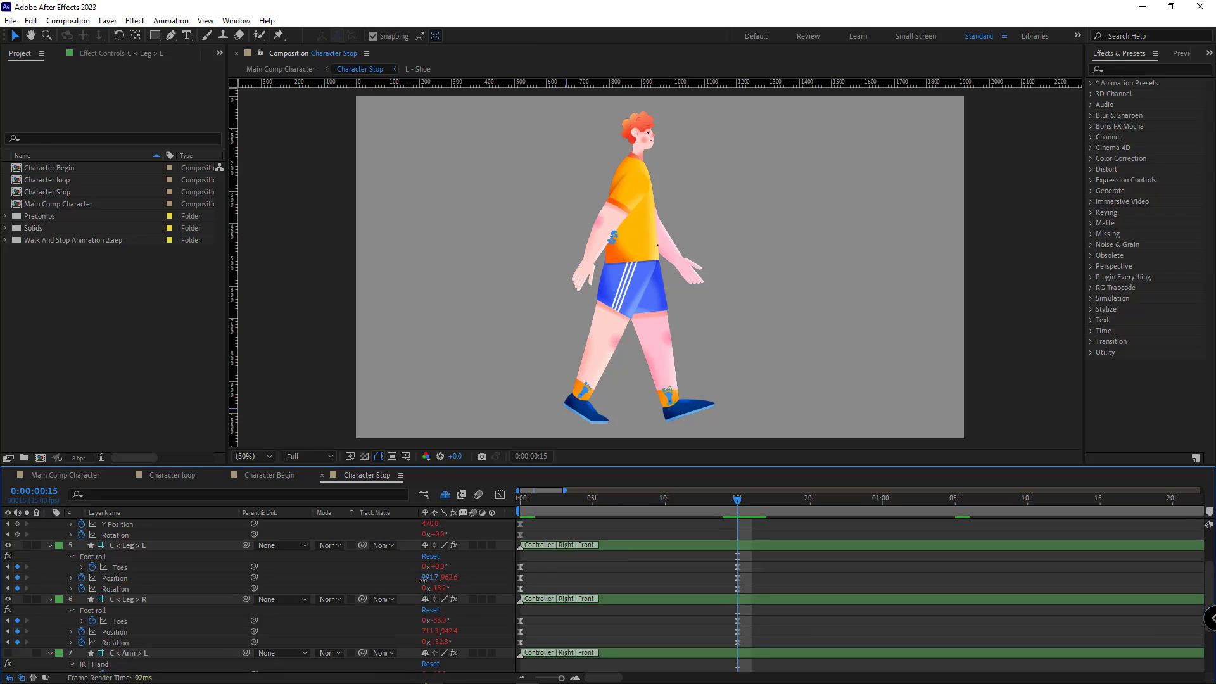
# Shorten the stride at 0:00:00:15 by setting Position X to 951.4 for C < Leg > L and 746.8 for C < Leg > R.
pyautogui.moveTo(433, 577); pyautogui.dragTo(198, 603)
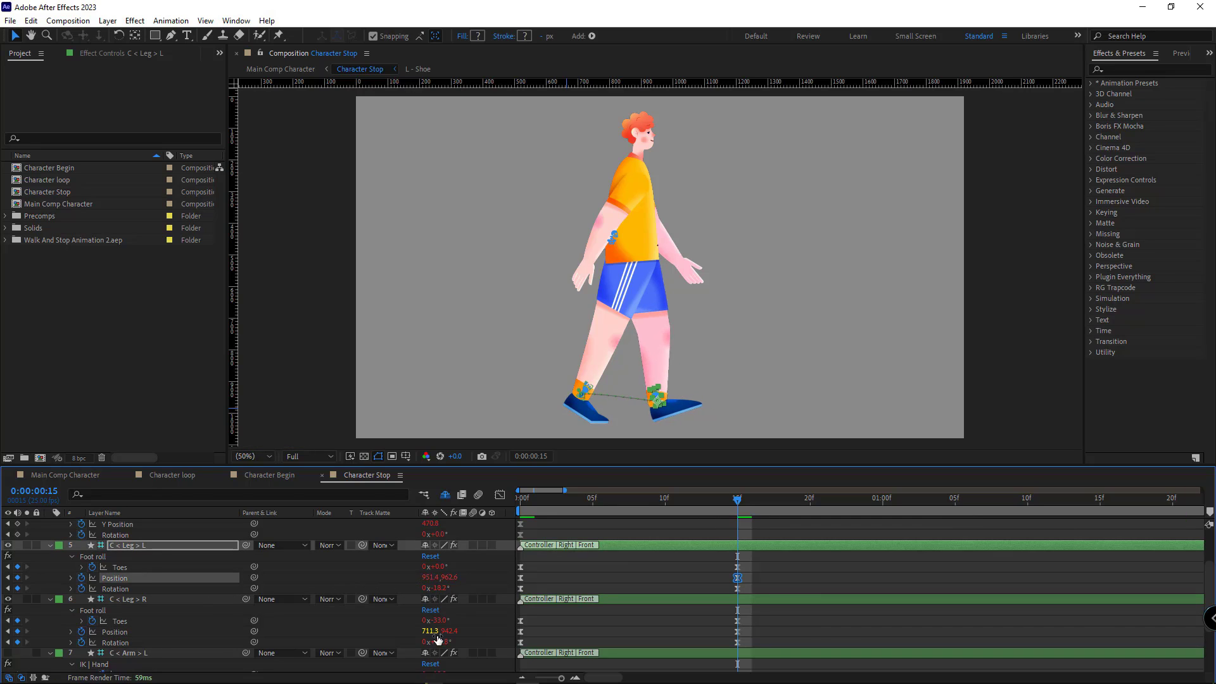
pyautogui.moveTo(427, 637); pyautogui.dragTo(668, 650)
pyautogui.click(699, 634)
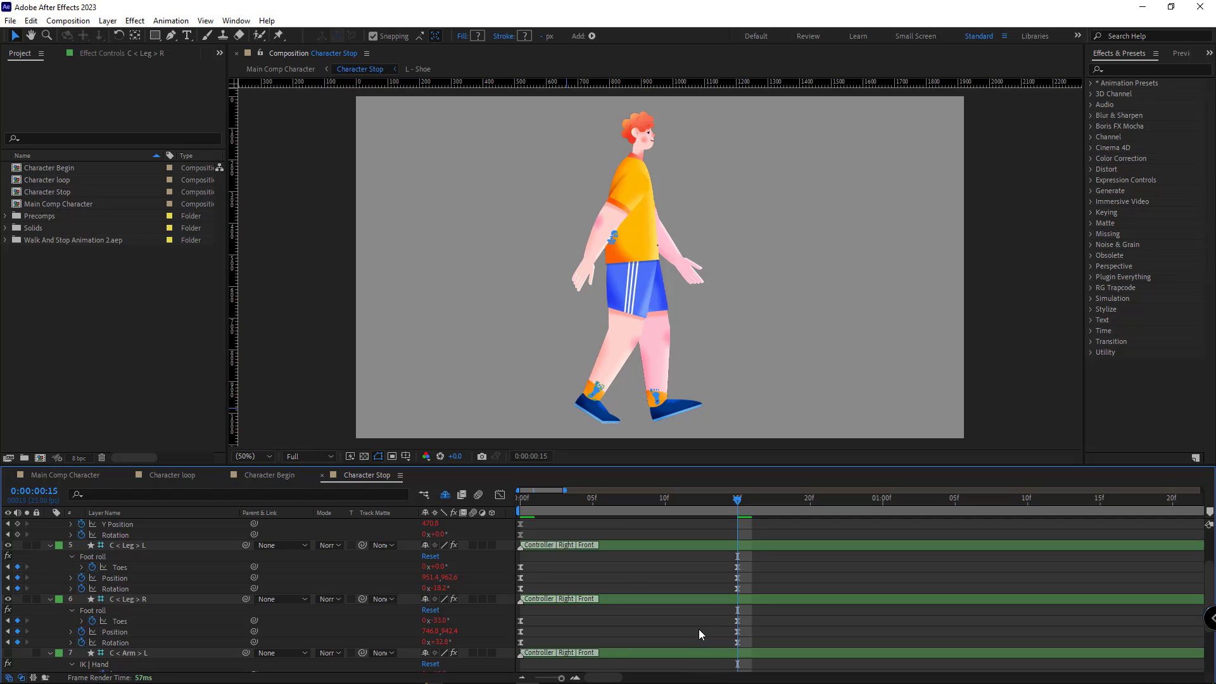
# At 0:00:00:15, set C < Body > Y Position to 464.7 and C < Leg > L Position X to 935.0.
pyautogui.scroll(4, 178, 622)
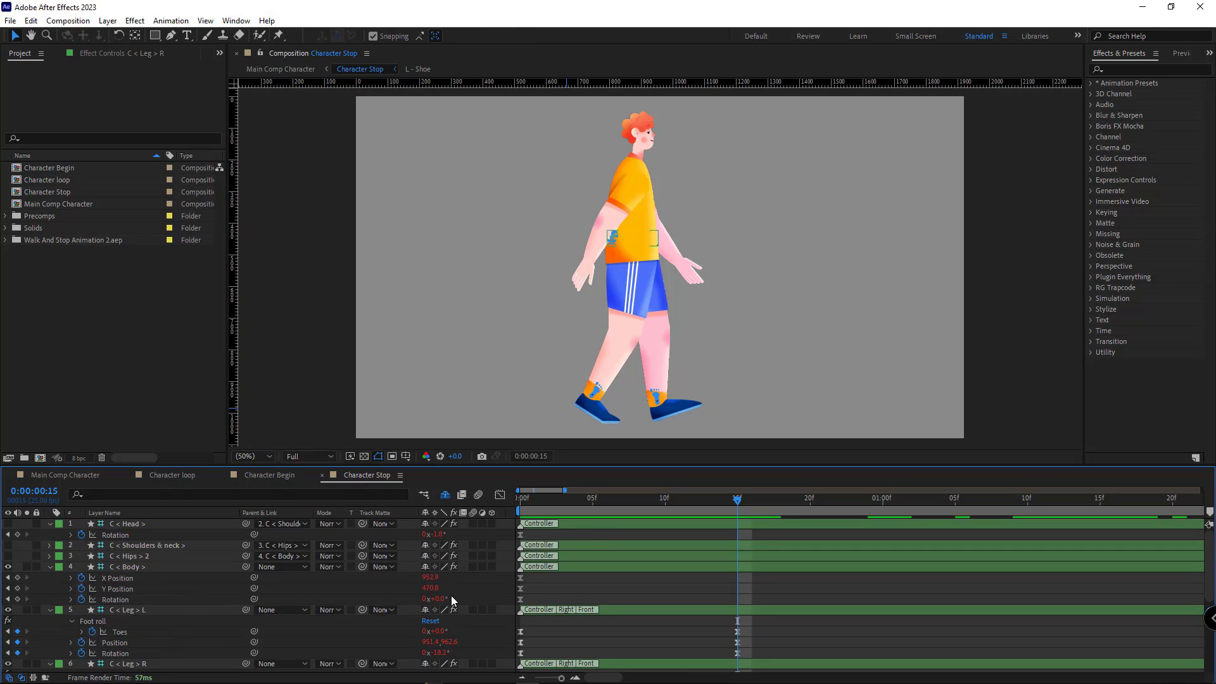
pyautogui.moveTo(430, 587)
pyautogui.mouseDown()
pyautogui.moveTo(389, 590)
pyautogui.moveTo(425, 591)
pyautogui.moveTo(413, 593)
pyautogui.mouseUp()
pyautogui.scroll(-3, 501, 602)
pyautogui.scroll(4, 465, 601)
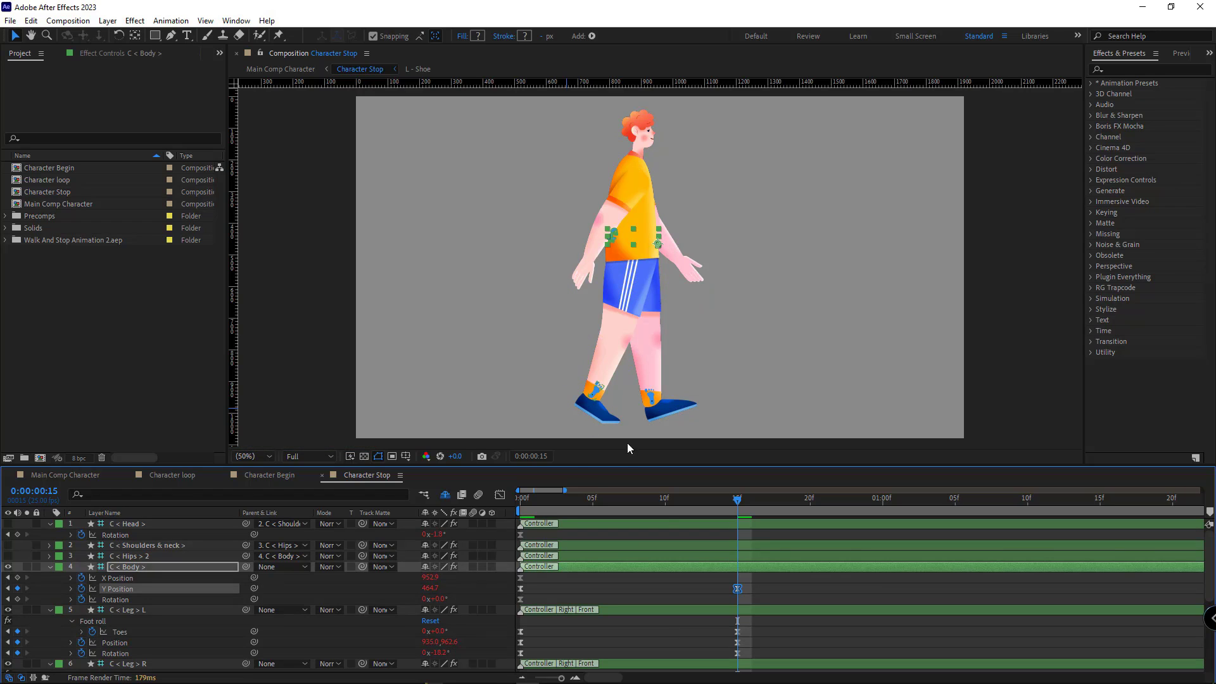
pyautogui.click(773, 592)
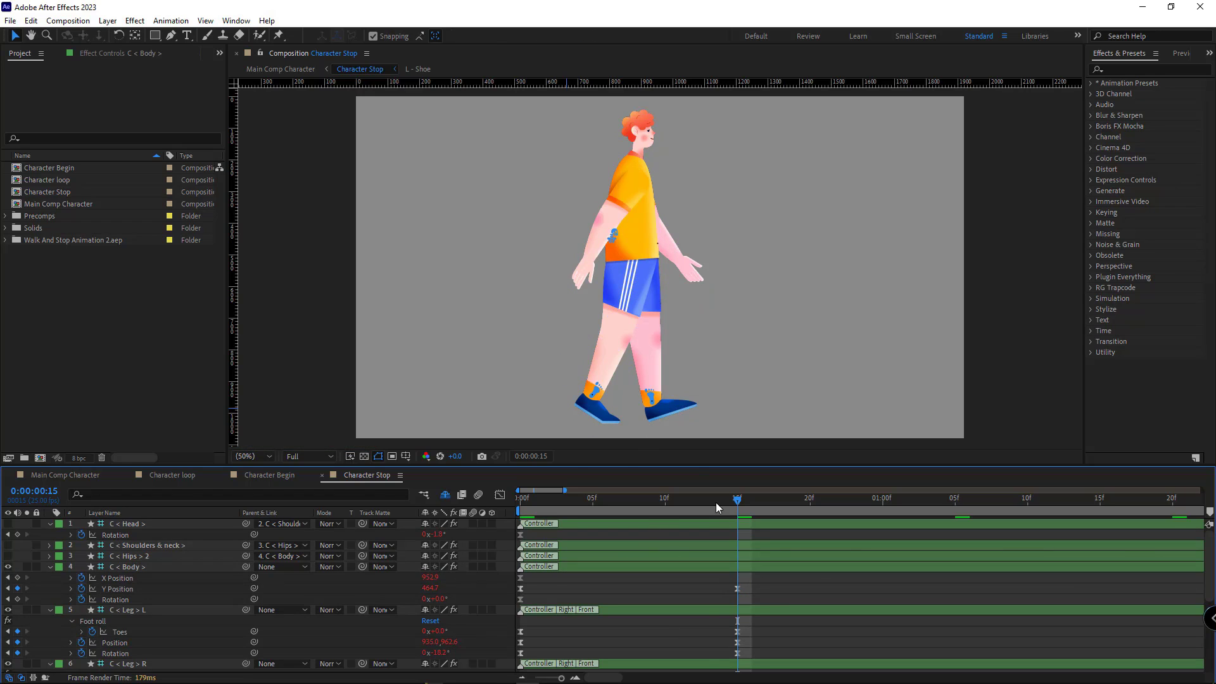
# At 0:00:00:08, raise C < Body > to Y Position 454.2 and lift C < Leg > L to Position Y 895.2.
pyautogui.moveTo(719, 499); pyautogui.dragTo(636, 505)
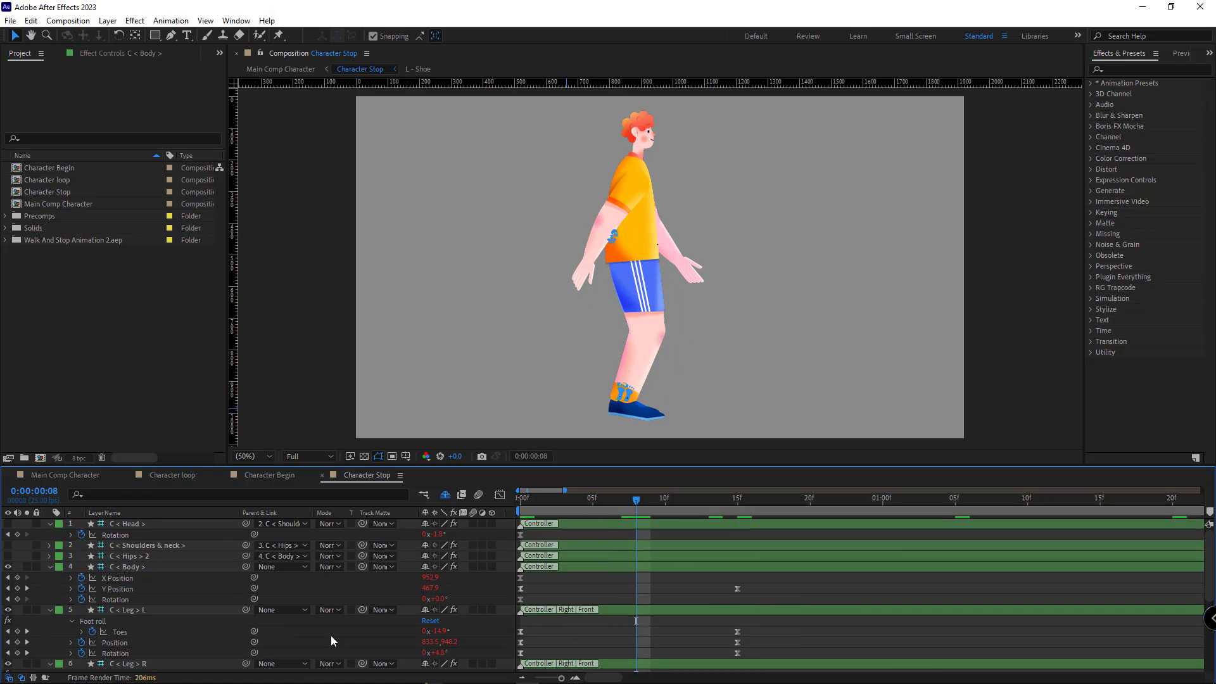
pyautogui.moveTo(430, 588); pyautogui.dragTo(380, 613)
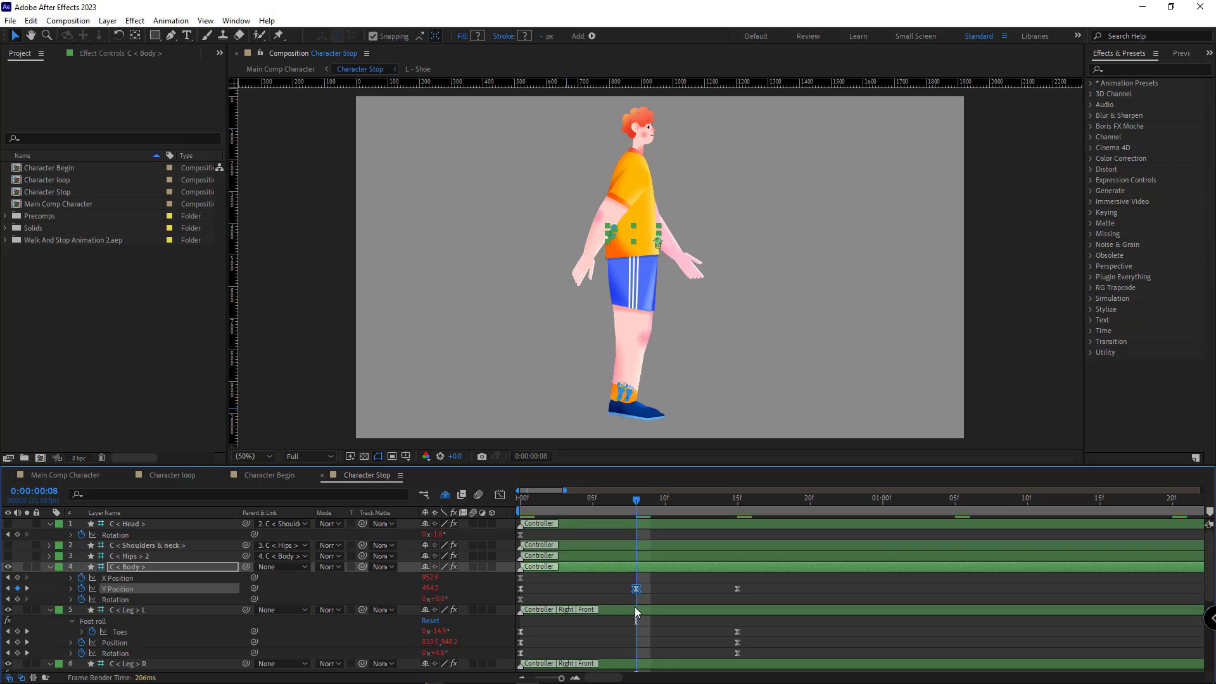
pyautogui.scroll(-2, 290, 597)
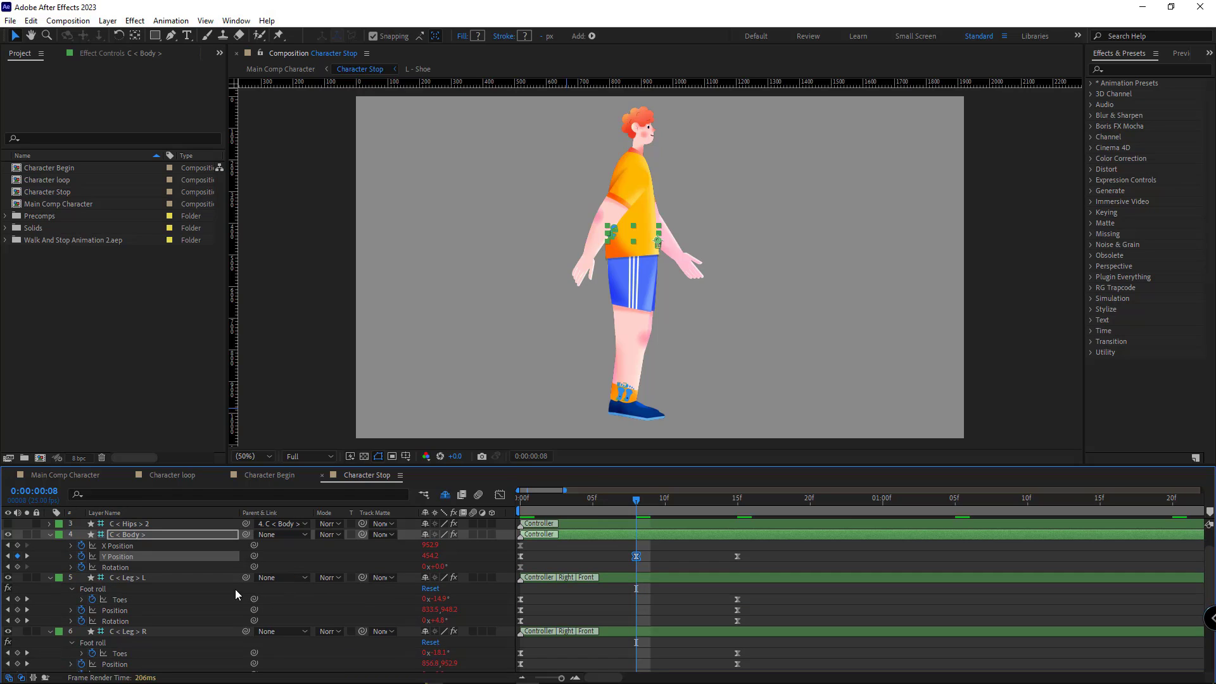
pyautogui.click(159, 578)
pyautogui.moveTo(448, 609); pyautogui.dragTo(425, 604)
# Set both Rotation and Toes of C < Leg > L to 0° at 0:00:00:08.
pyautogui.scroll(-2, 426, 603)
pyautogui.click(442, 588)
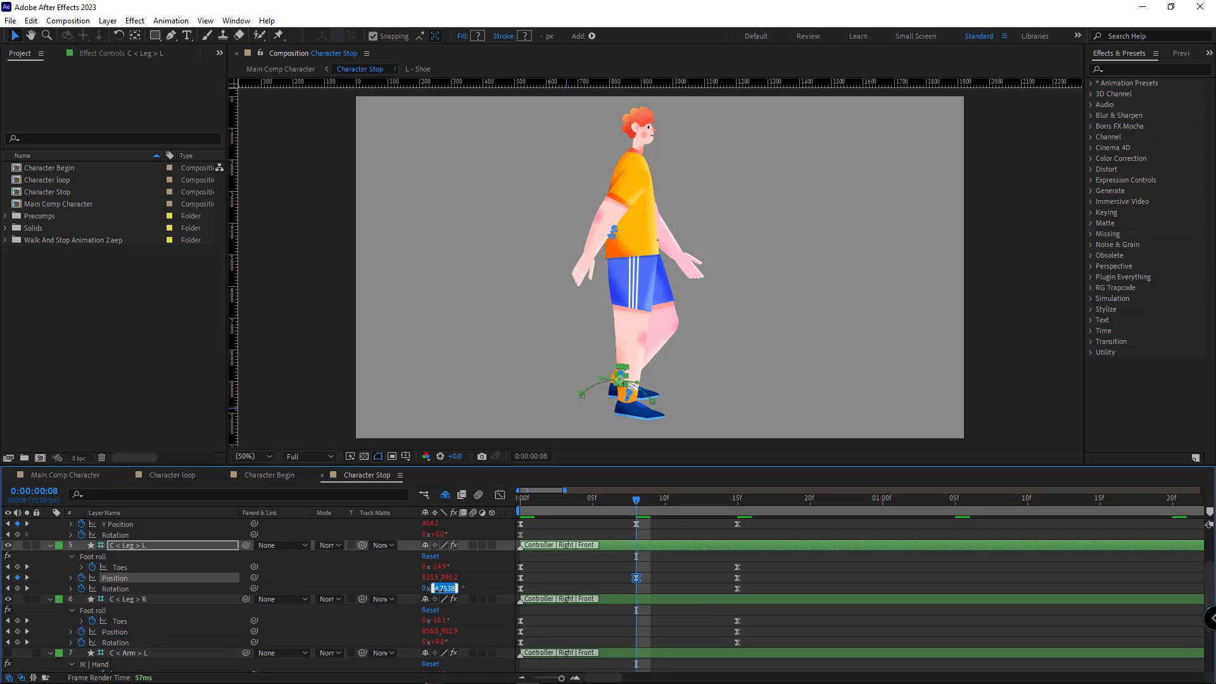
pyautogui.write('0')
pyautogui.press('Return')
pyautogui.click(446, 567)
pyautogui.write('0')
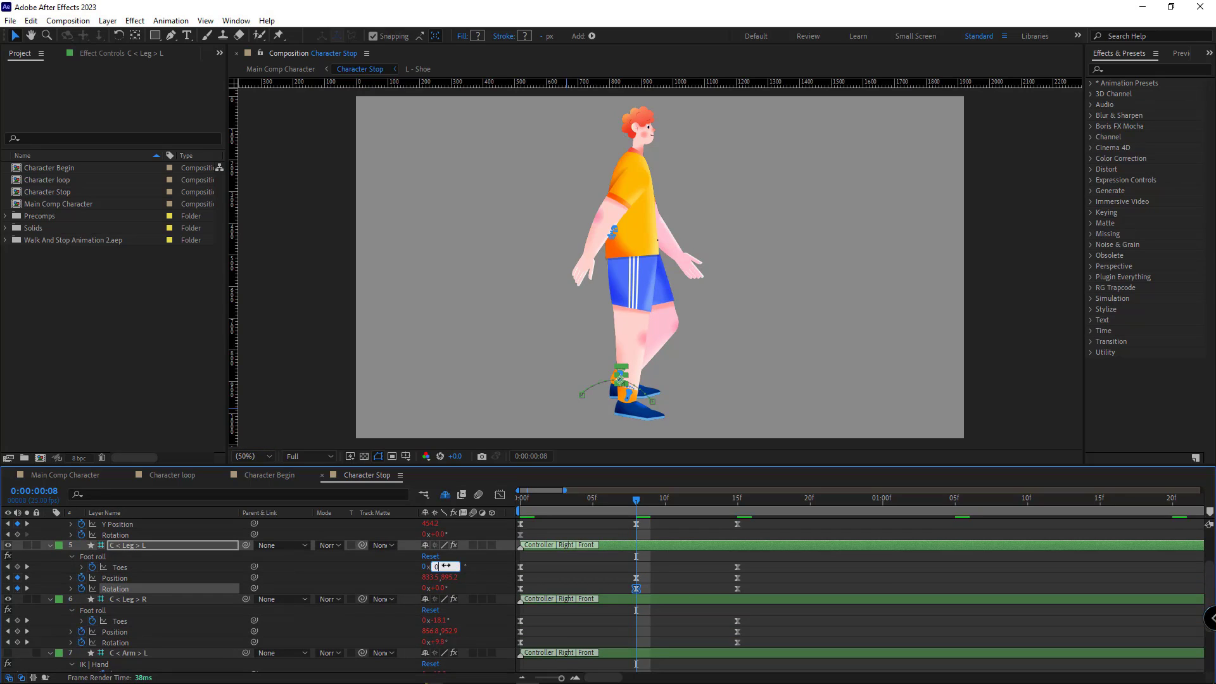
pyautogui.press('Return')
# Increase C < Leg > L Rotation at 0:00:00:08 first to 20°, checking the passing step, and rotate the foot further.
pyautogui.moveTo(437, 589); pyautogui.dragTo(589, 618)
pyautogui.click(686, 576)
pyautogui.moveTo(518, 505); pyautogui.dragTo(632, 517)
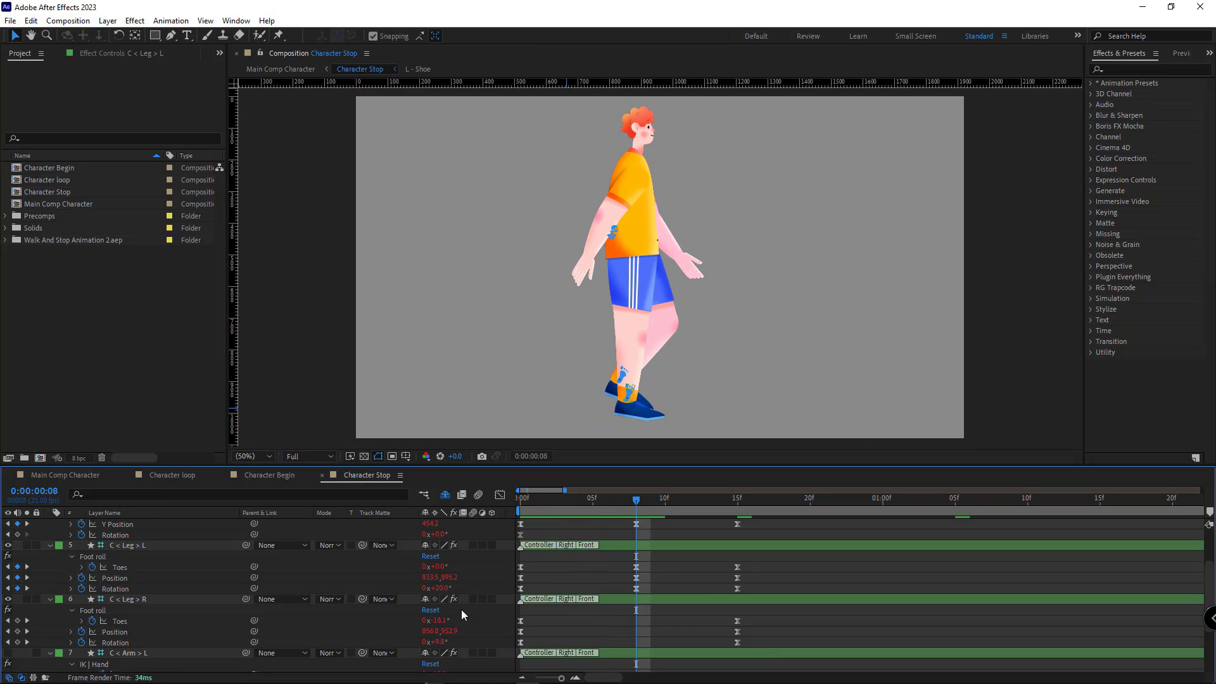
pyautogui.moveTo(437, 588); pyautogui.dragTo(523, 590)
pyautogui.click(676, 581)
pyautogui.click(675, 579)
# Scrub through the step to 0:00:00:15 and set C < Leg > L Rotation to -5.3° there.
pyautogui.moveTo(518, 506); pyautogui.dragTo(645, 522)
pyautogui.moveTo(695, 533); pyautogui.dragTo(736, 541)
pyautogui.moveTo(437, 588); pyautogui.dragTo(418, 595)
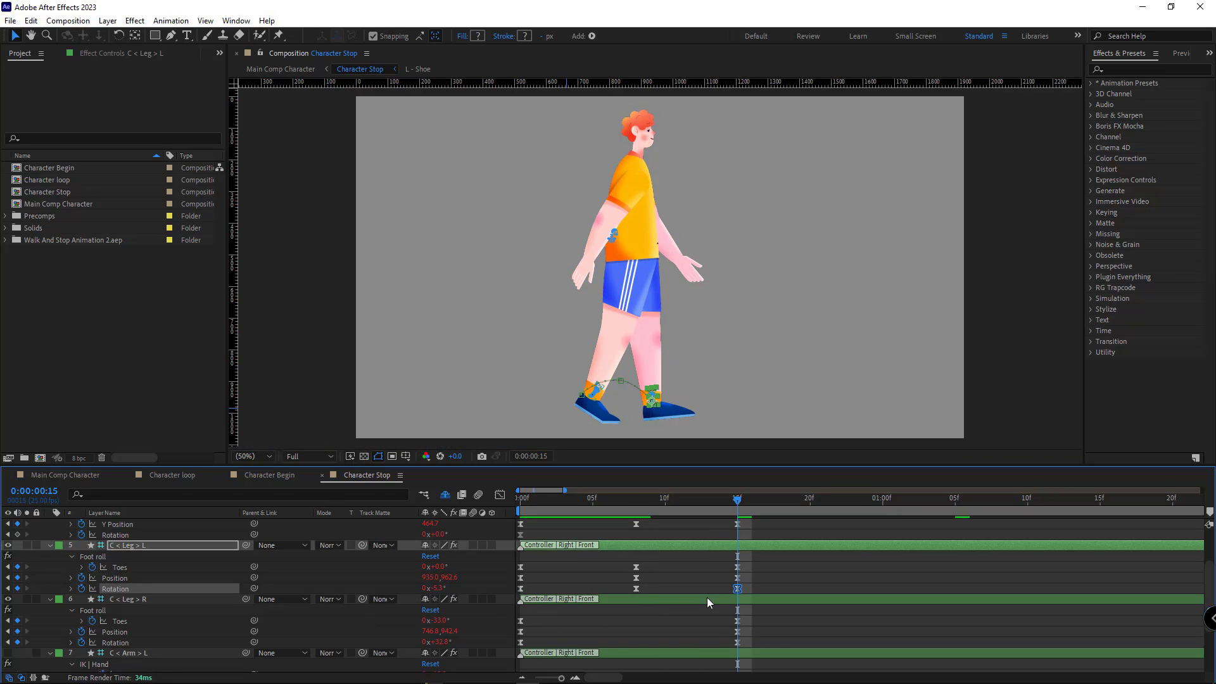
# Move to 0:00:01:05 and remove the expressions from the keyframed properties of C < Head >, C < Body > and both C < Leg > controllers.
pyautogui.moveTo(761, 504); pyautogui.dragTo(978, 536)
pyautogui.press('pageup')
pyautogui.scroll(2, 543, 577)
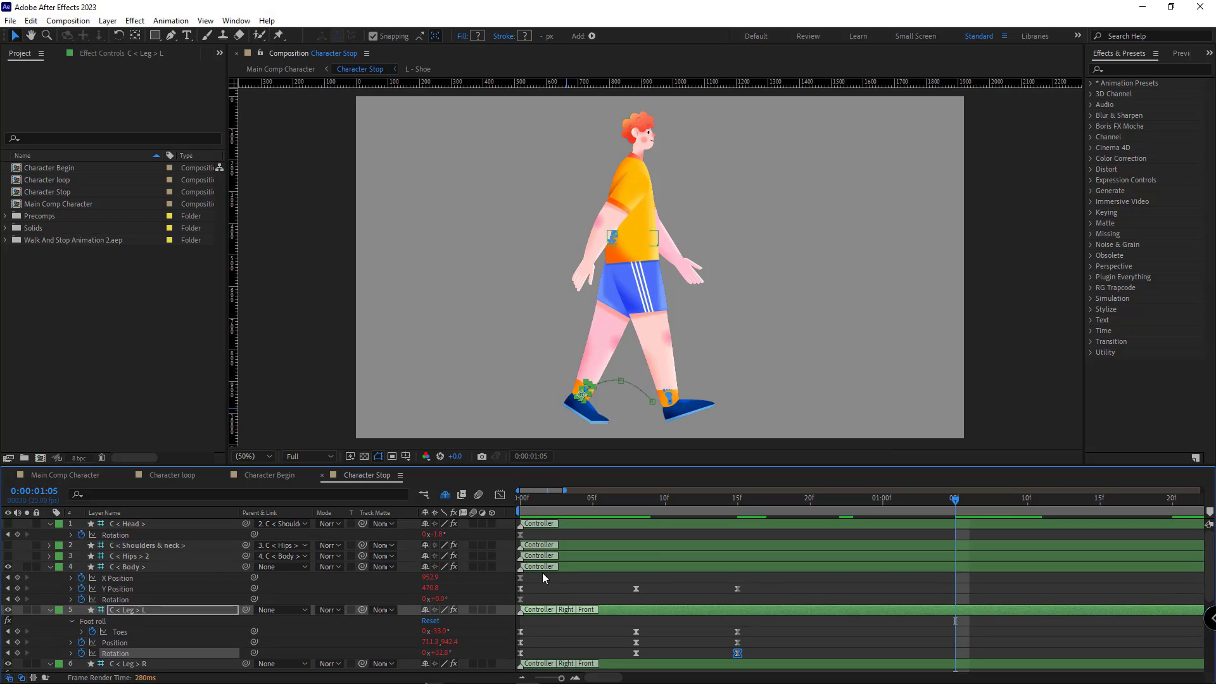
pyautogui.keyDown('alt'); pyautogui.click(82, 535); pyautogui.keyUp('alt')
pyautogui.keyDown('alt'); pyautogui.moveTo(82, 578); pyautogui.dragTo(82, 610); pyautogui.keyUp('alt')
pyautogui.scroll(-2, 138, 580)
pyautogui.scroll(-1, 124, 555)
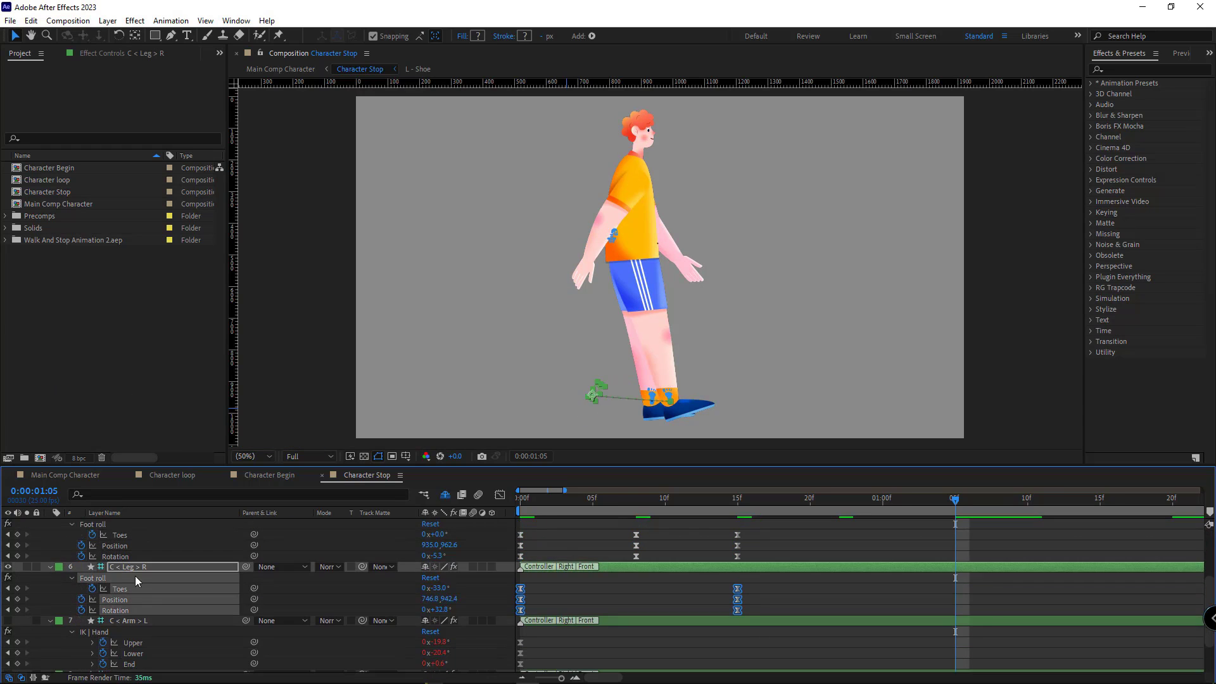
# Remove the expressions from Upper, Lower and End of both C < Arm > controllers.
pyautogui.scroll(-2, 135, 575)
pyautogui.click(131, 591)
pyautogui.keyDown('shift'); pyautogui.click(129, 613); pyautogui.keyUp('shift')
pyautogui.click(117, 645)
pyautogui.keyDown('shift'); pyautogui.click(135, 666); pyautogui.keyUp('shift')
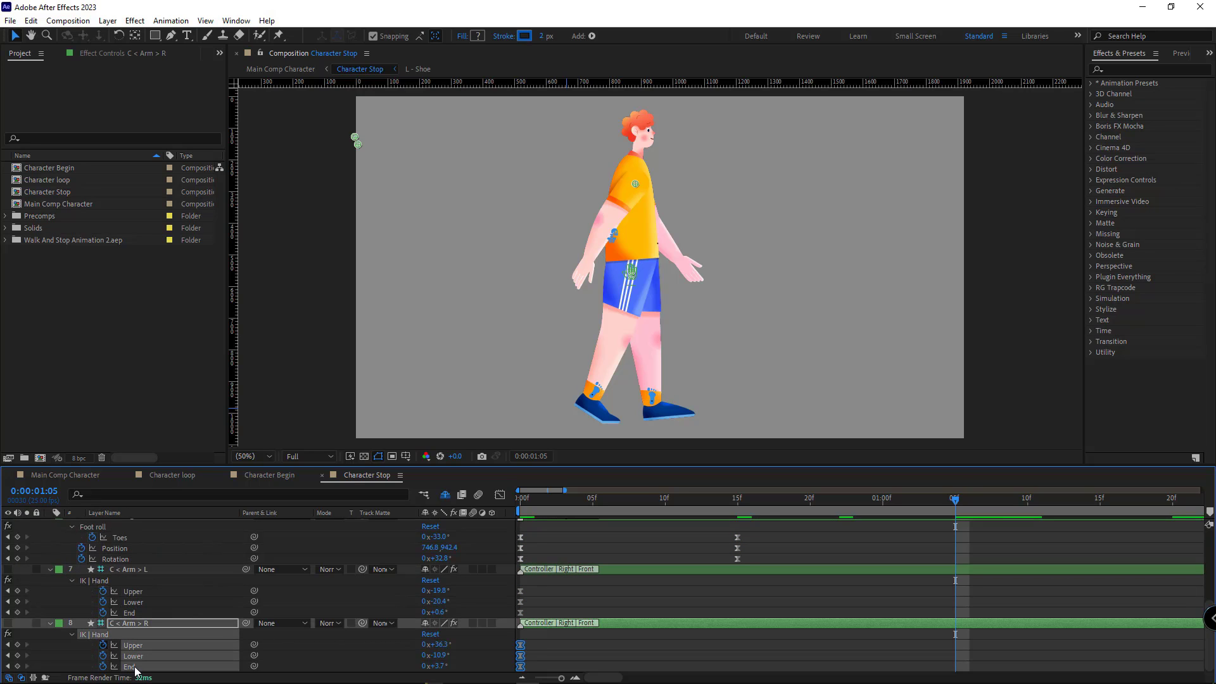
pyautogui.click(856, 597)
# Pull the left foot back at 0:00:01:05 by setting C < Leg > L Position X to 862.0 and Rotation to 0°.
pyautogui.scroll(3, 713, 576)
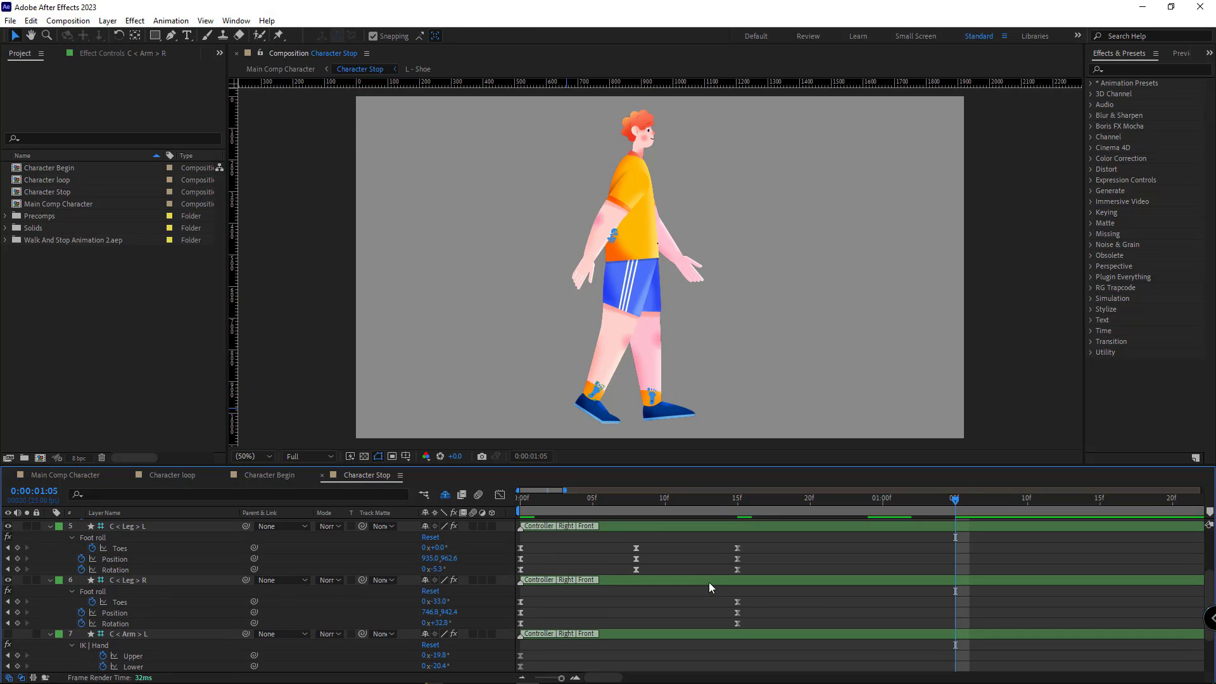
pyautogui.moveTo(531, 501); pyautogui.dragTo(954, 514)
pyautogui.click(649, 399)
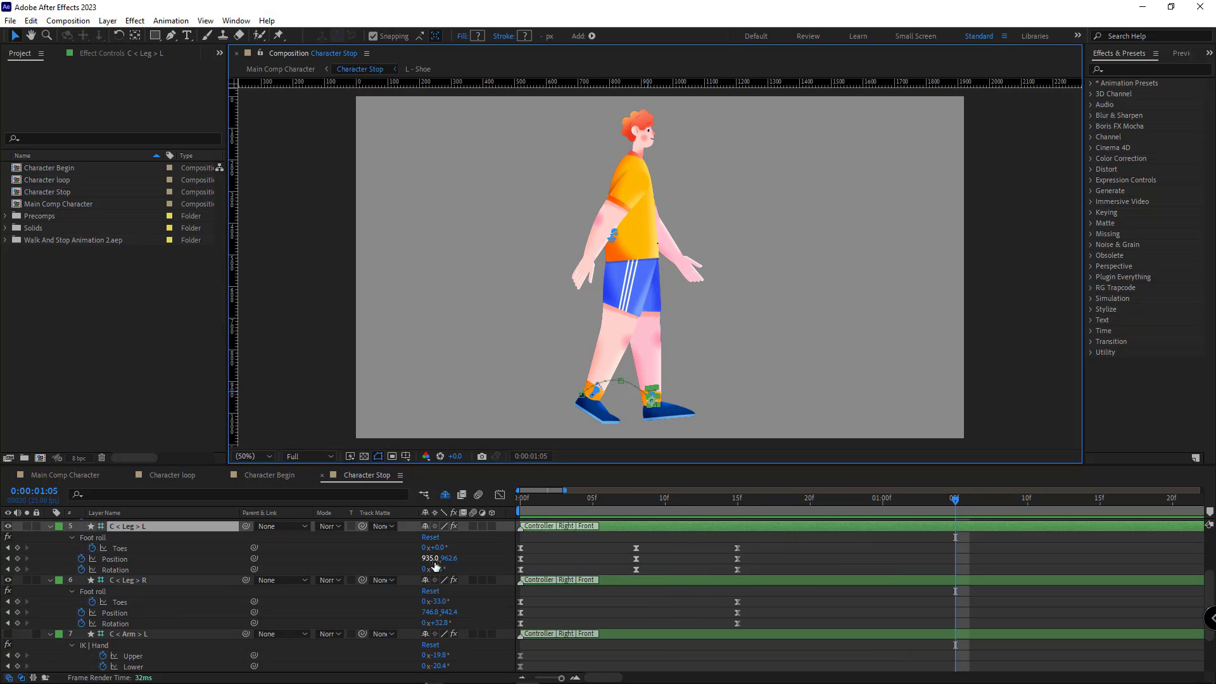
pyautogui.moveTo(435, 566); pyautogui.dragTo(403, 567)
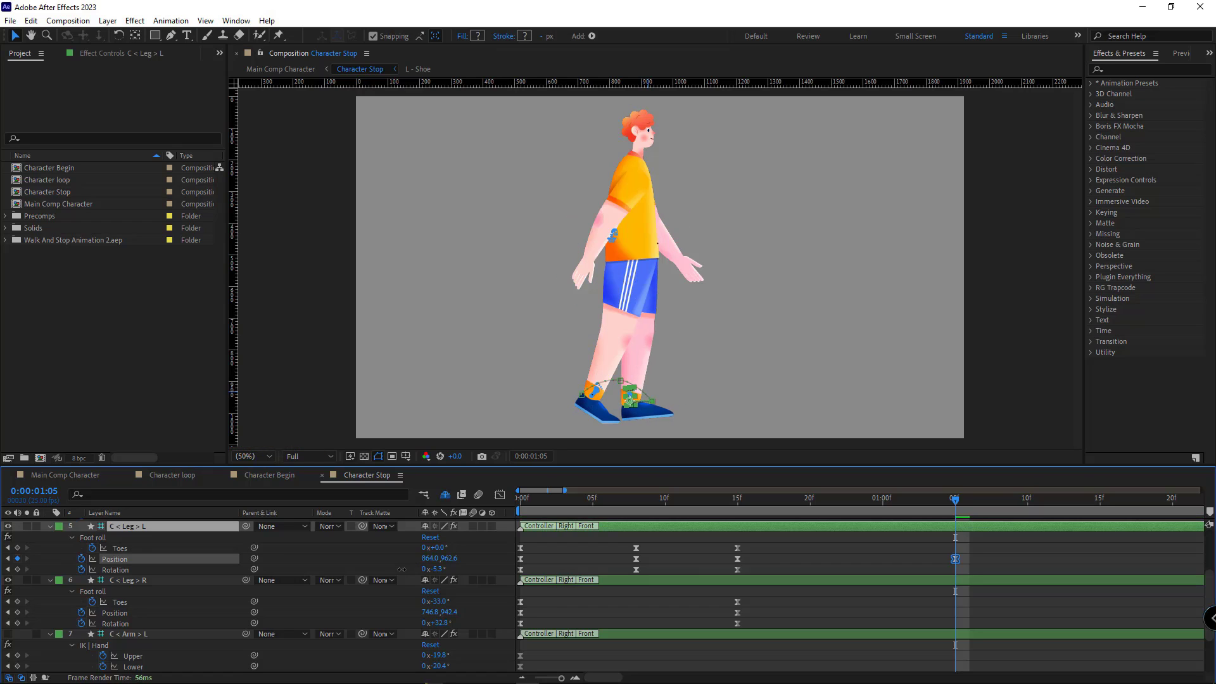
pyautogui.moveTo(439, 568); pyautogui.dragTo(452, 564)
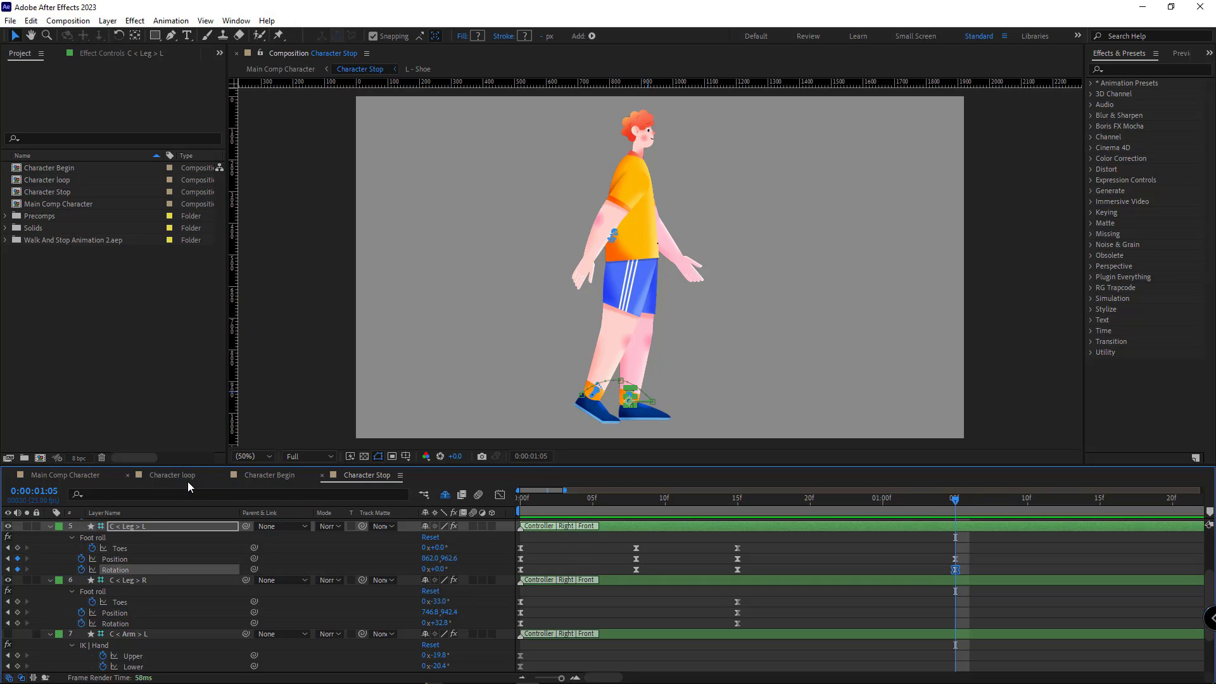
# In Character Begin, copy the Toes, Position and Rotation keyframes of C < Leg > L at 0:00:00:00.
pyautogui.click(262, 479)
pyautogui.scroll(1, 544, 587)
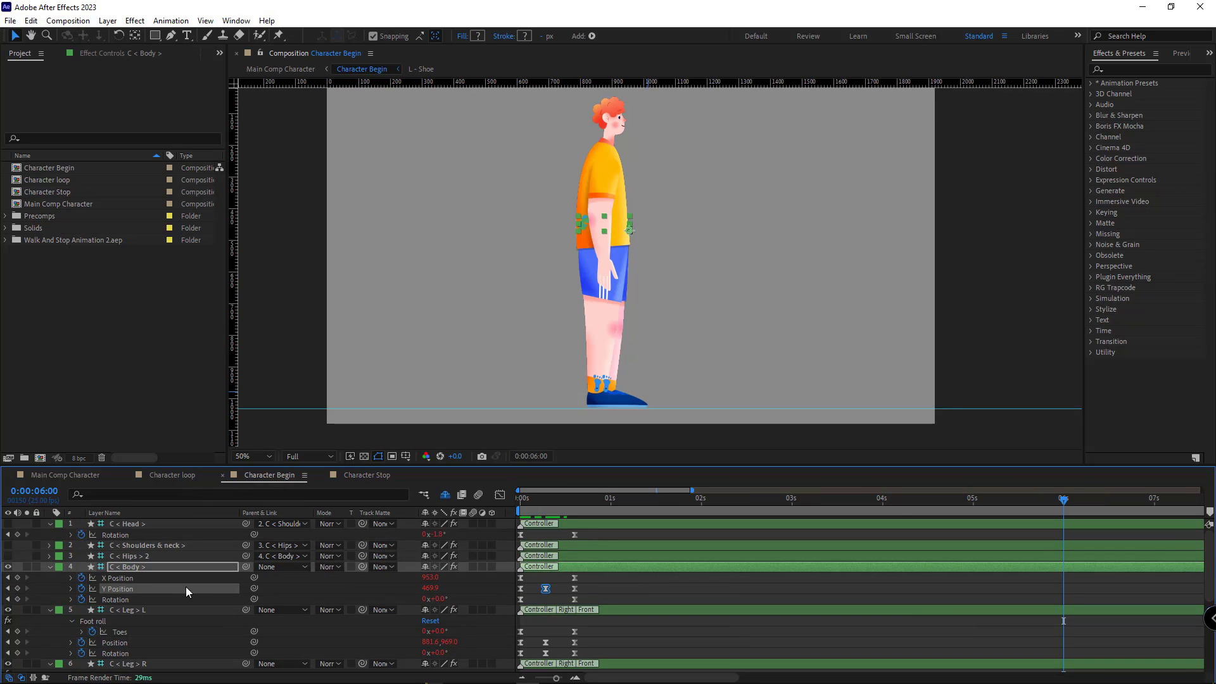
pyautogui.scroll(-3, 187, 591)
pyautogui.press('Home')
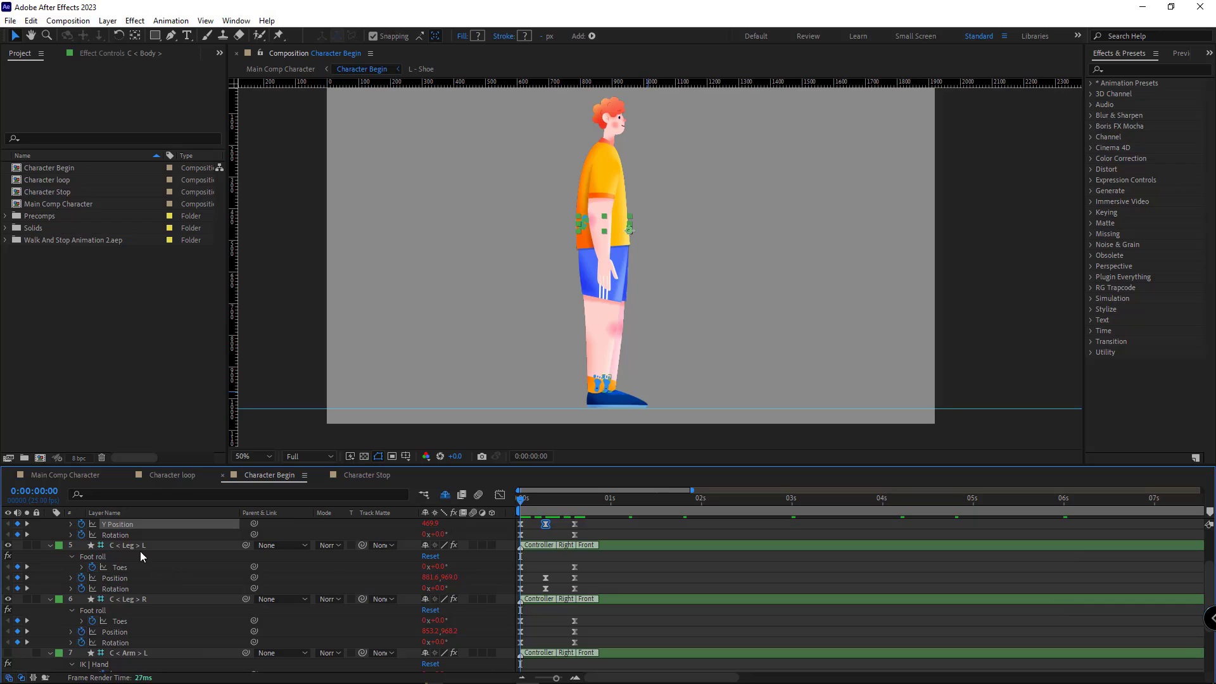
pyautogui.click(135, 557)
pyautogui.moveTo(530, 569); pyautogui.dragTo(515, 592)
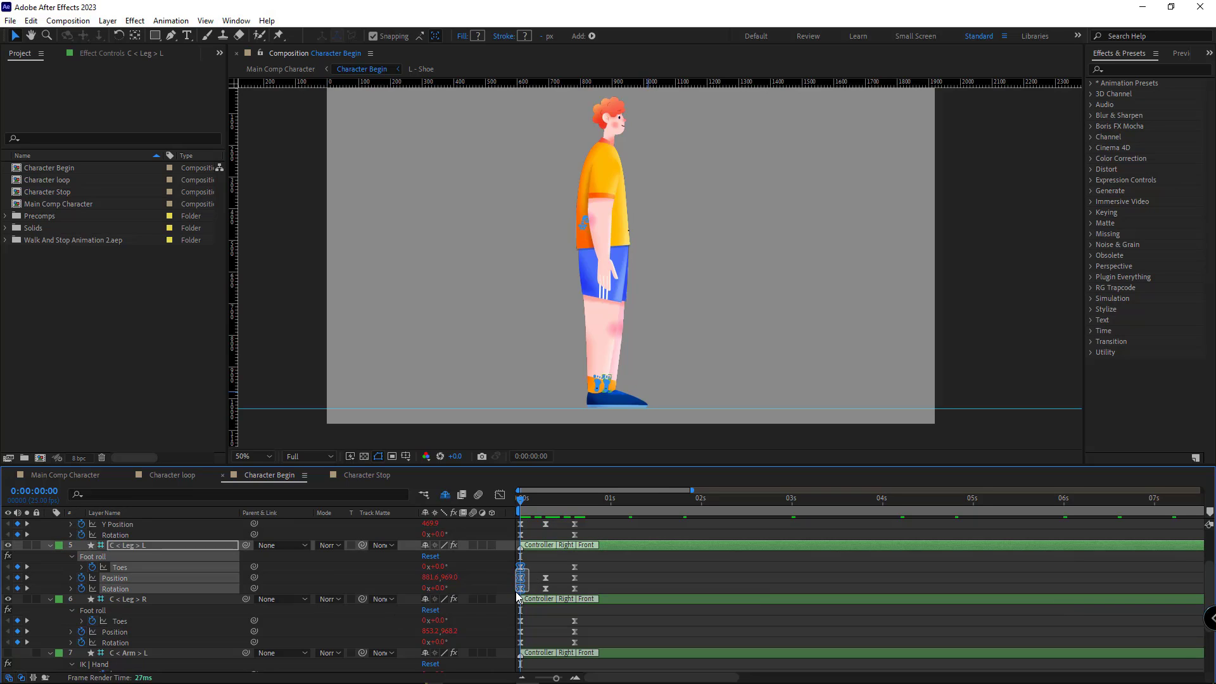
pyautogui.hotkey('ctrl', 'c')
# Remove the expressions from the keyframed head, body, leg and arm controller properties in Character Begin.
pyautogui.scroll(3, 122, 563)
pyautogui.scroll(-6, 122, 563)
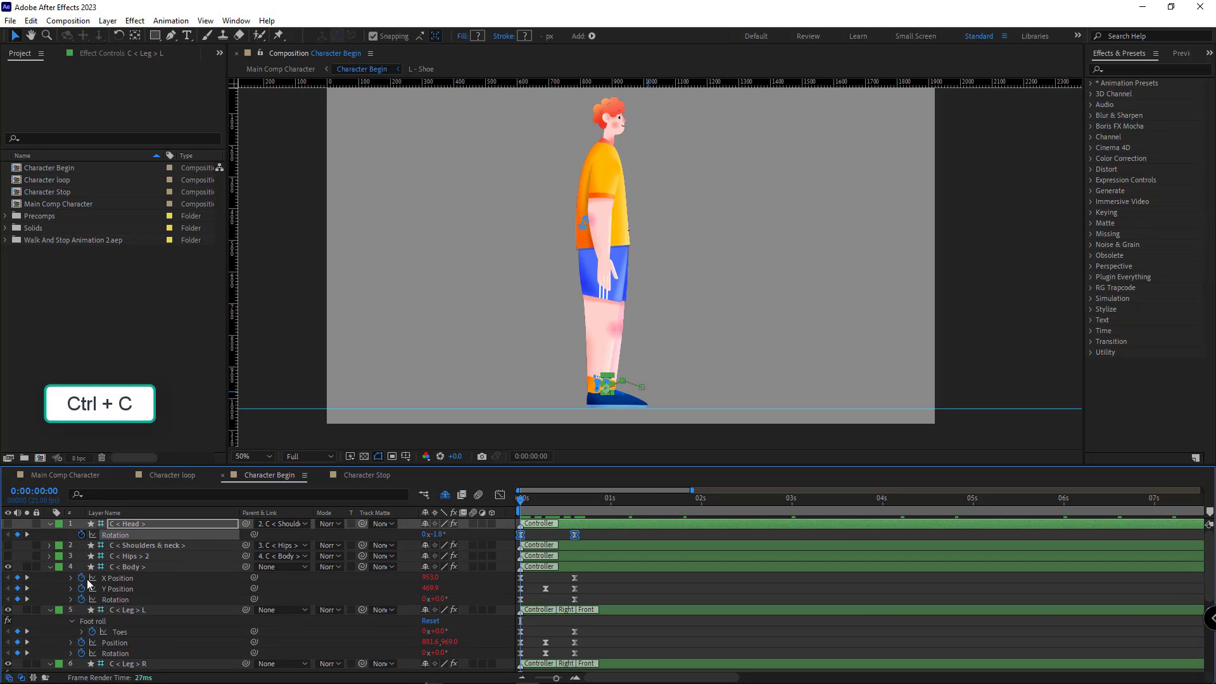
pyautogui.keyDown('alt'); pyautogui.click(93, 556); pyautogui.keyUp('alt')
pyautogui.keyDown('alt'); pyautogui.click(81, 567); pyautogui.keyUp('alt')
pyautogui.keyDown('alt'); pyautogui.click(81, 577); pyautogui.keyUp('alt')
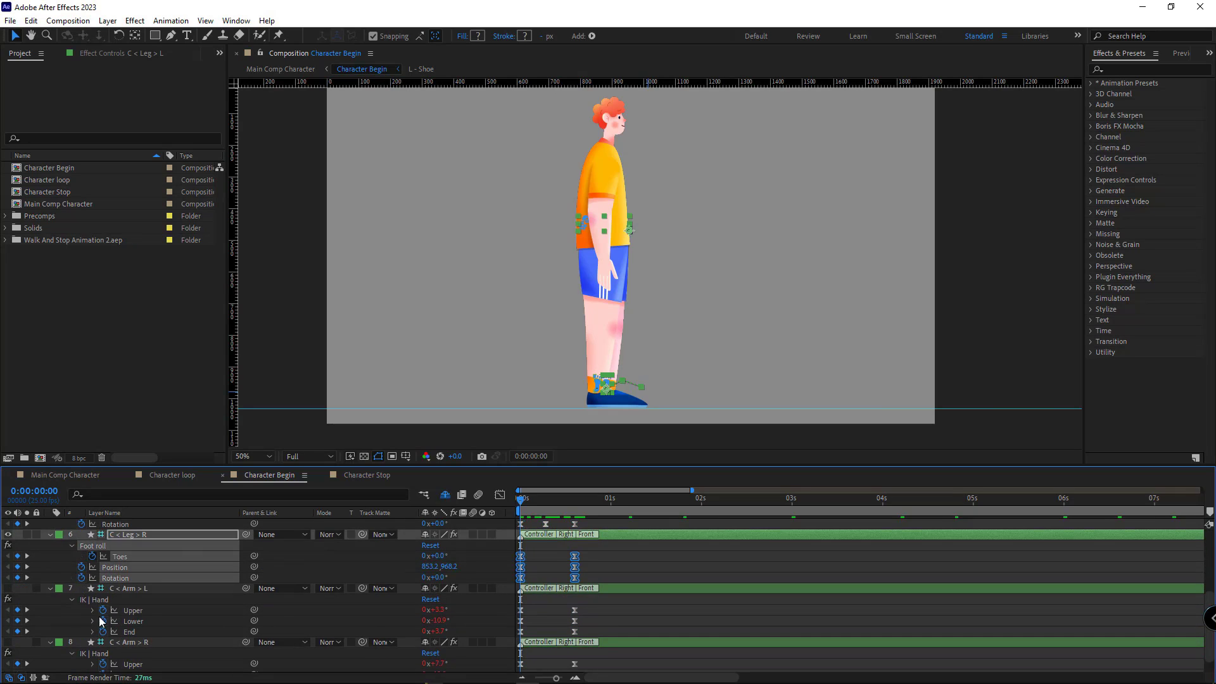
pyautogui.keyDown('alt'); pyautogui.click(103, 610); pyautogui.keyUp('alt')
pyautogui.keyDown('alt'); pyautogui.click(103, 621); pyautogui.keyUp('alt')
pyautogui.keyDown('alt'); pyautogui.click(103, 631); pyautogui.keyUp('alt')
pyautogui.scroll(-1, 127, 601)
pyautogui.keyDown('alt'); pyautogui.click(102, 645); pyautogui.keyUp('alt')
pyautogui.scroll(7, 283, 606)
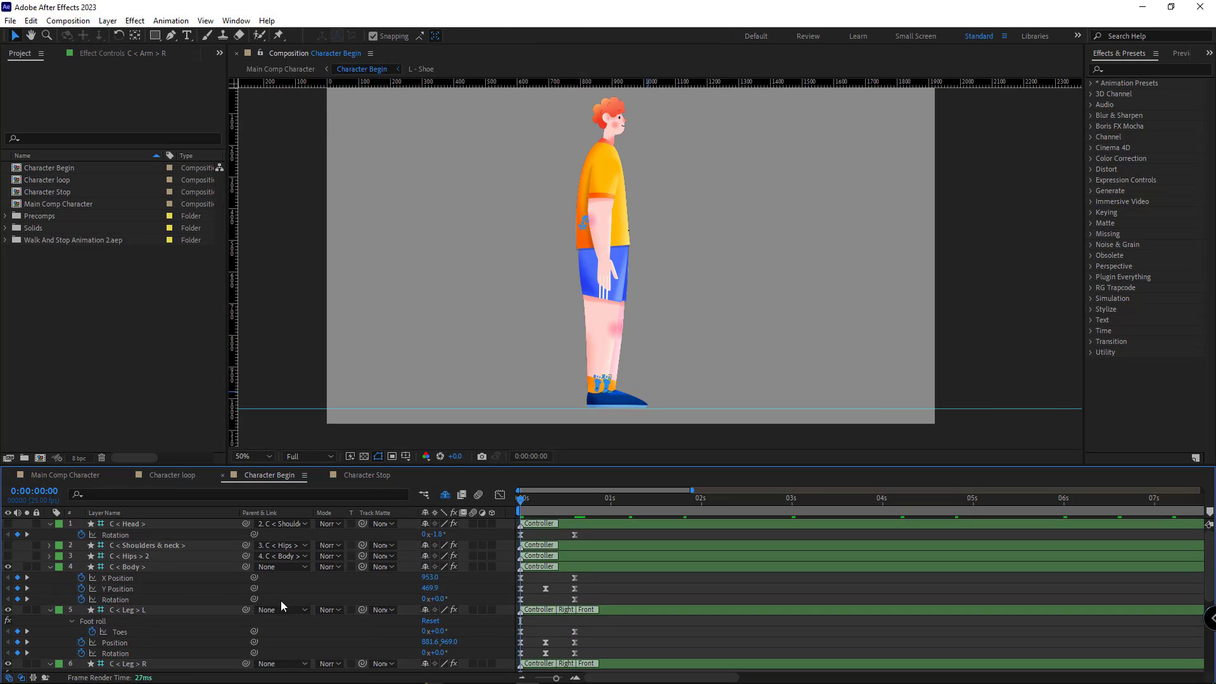
pyautogui.scroll(-3, 570, 645)
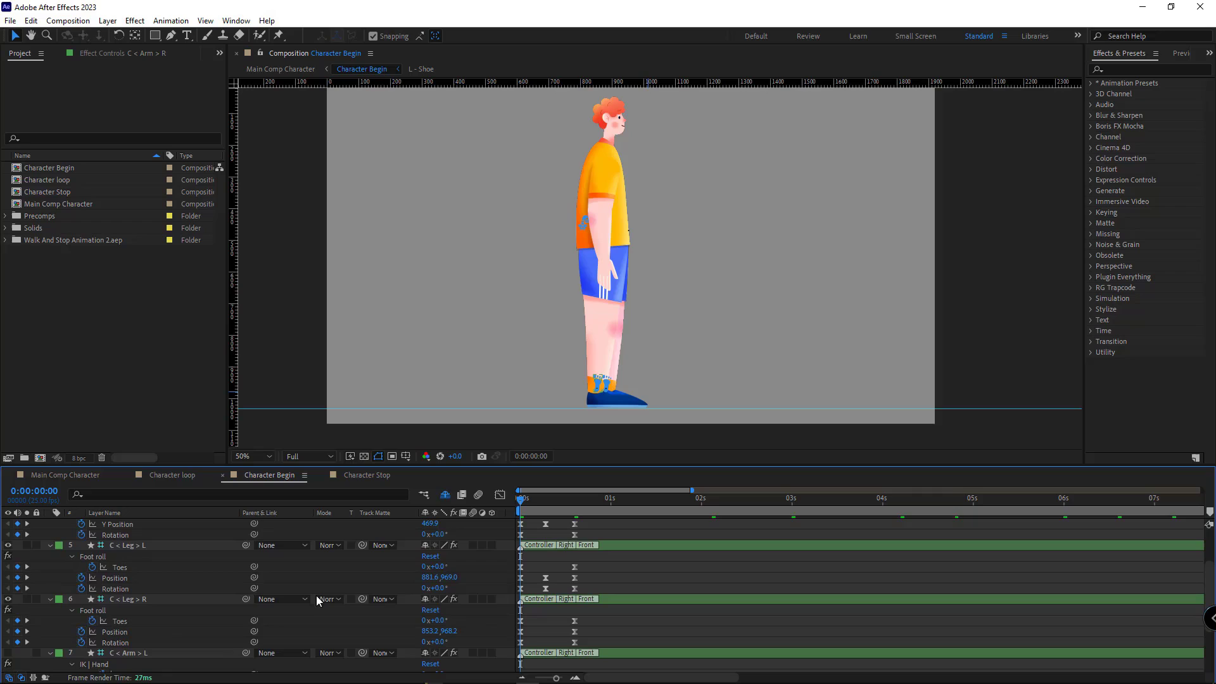
# Paste Character Begin's standing keyframes of C < Leg > L onto the same controller in Character Stop at 0:00:01:05.
pyautogui.click(140, 549)
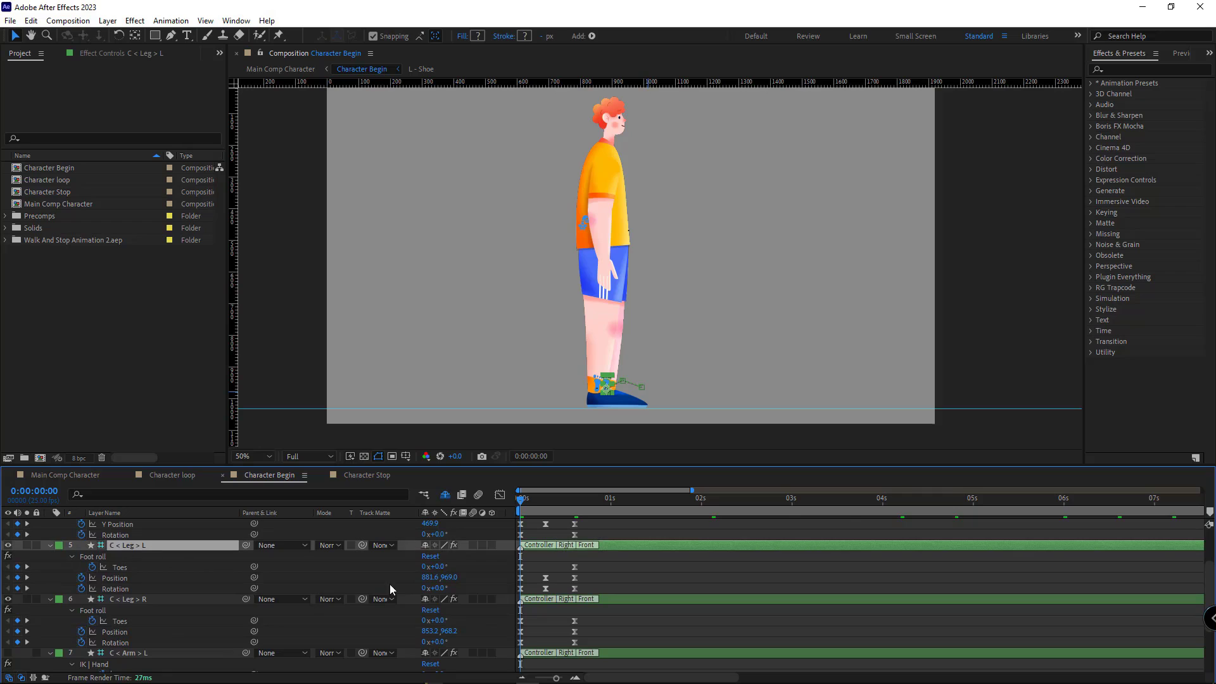
pyautogui.click(366, 475)
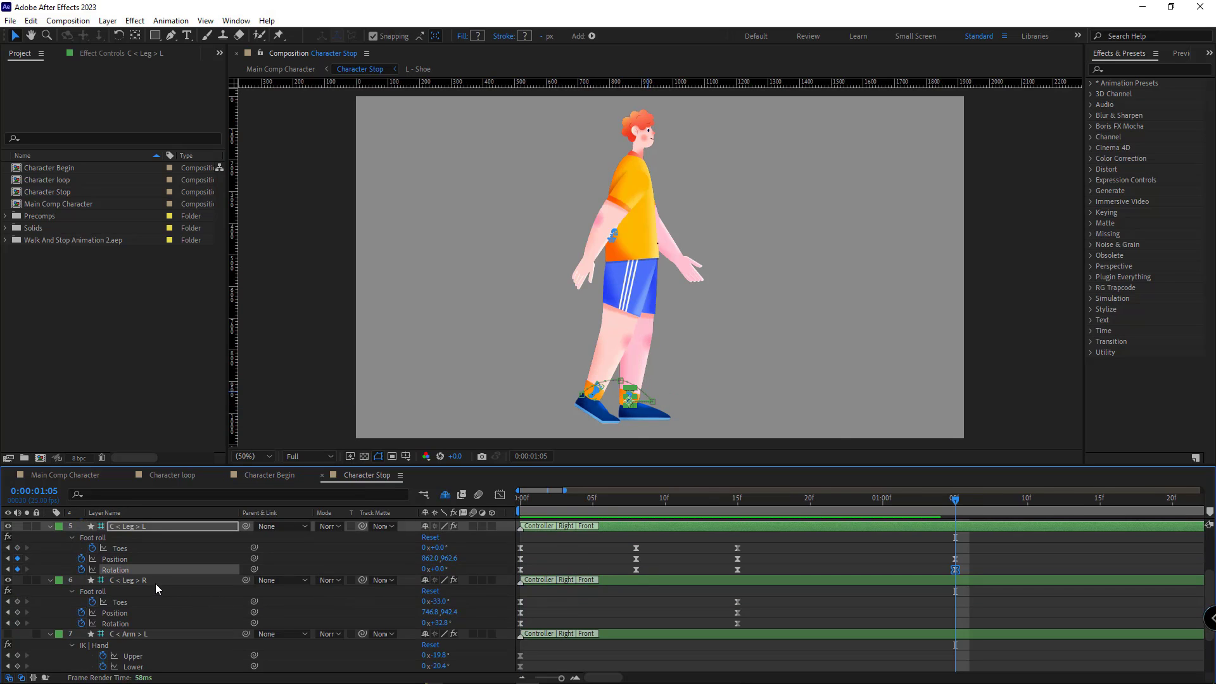
pyautogui.click(143, 529)
pyautogui.hotkey('ctrl', 'v')
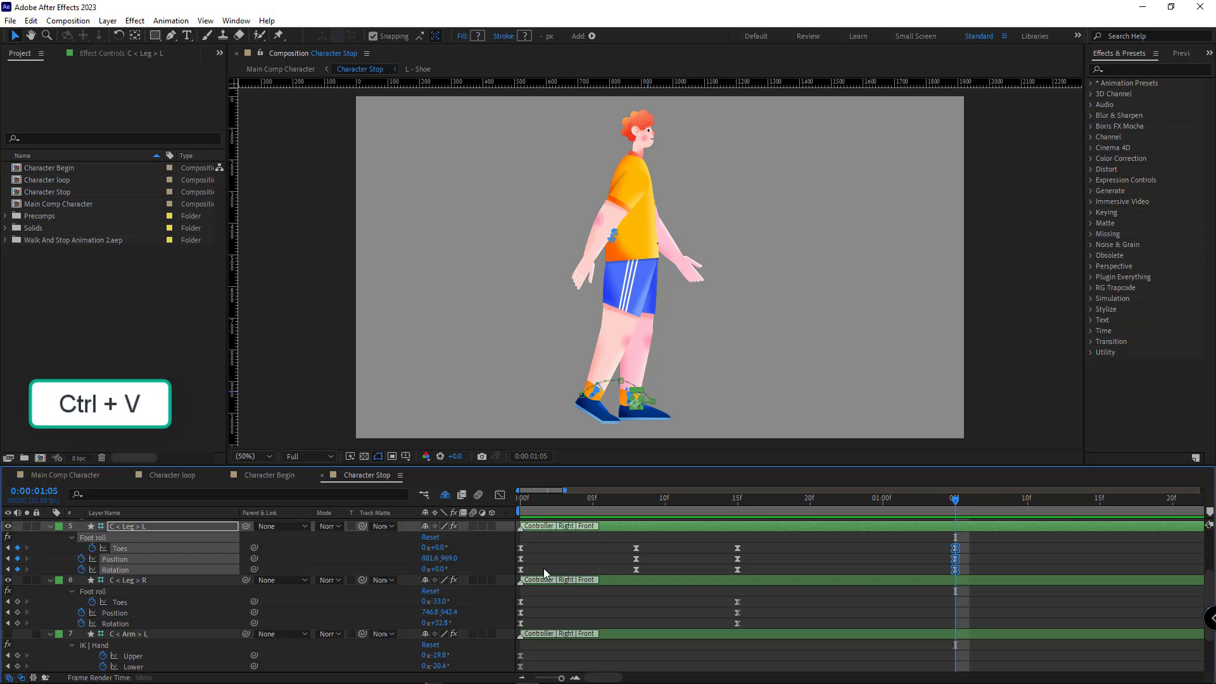
# Copy the first C < Leg > R keyframes from Character Begin and paste them onto C < Leg > R in Character Stop at 0:00:01:05.
pyautogui.click(269, 475)
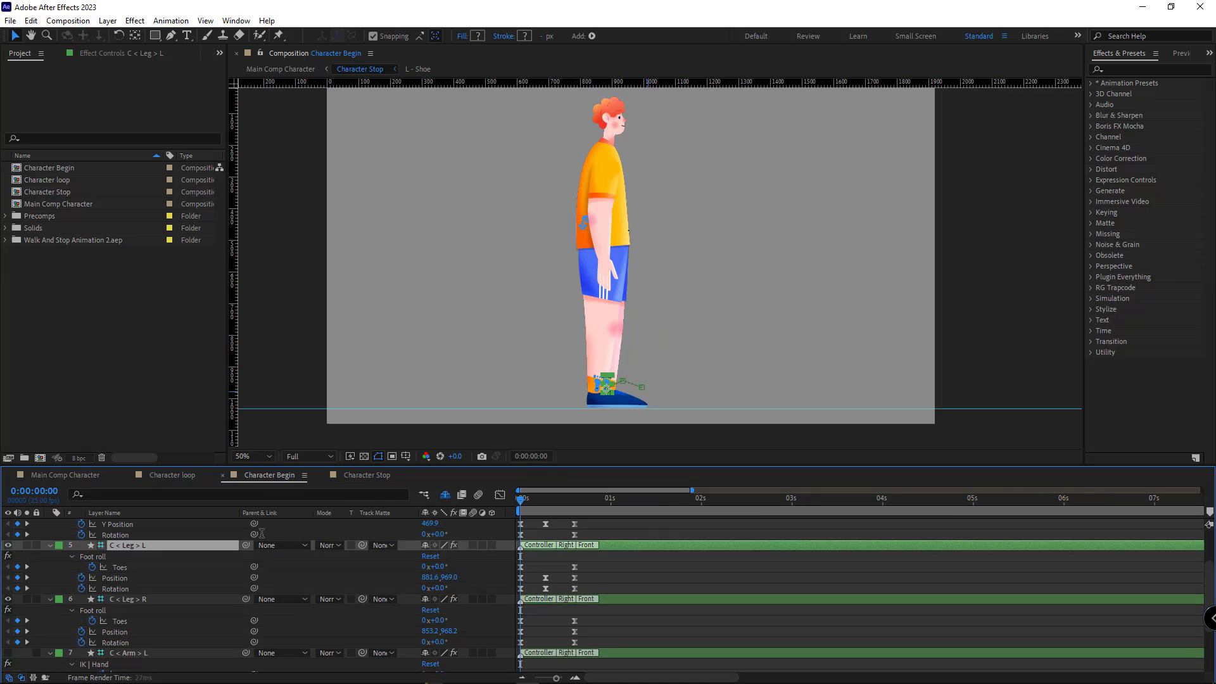
pyautogui.click(127, 600)
pyautogui.moveTo(537, 620); pyautogui.dragTo(514, 653)
pyautogui.hotkey('ctrl', 'c')
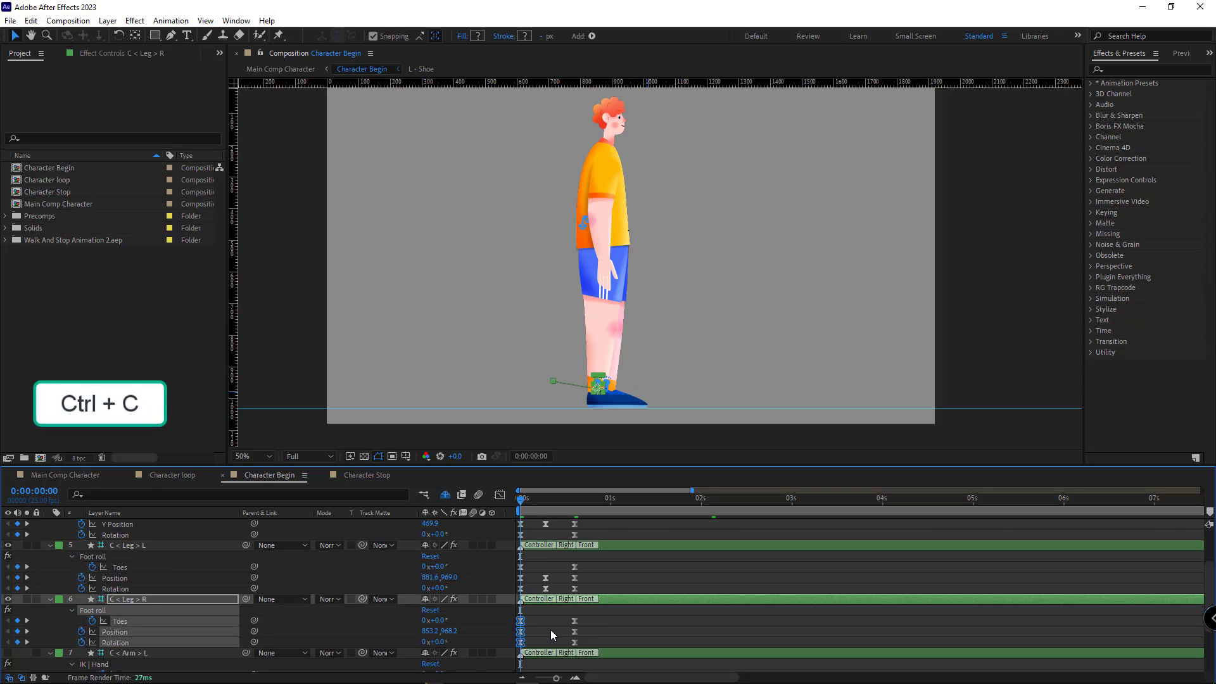
pyautogui.click(367, 475)
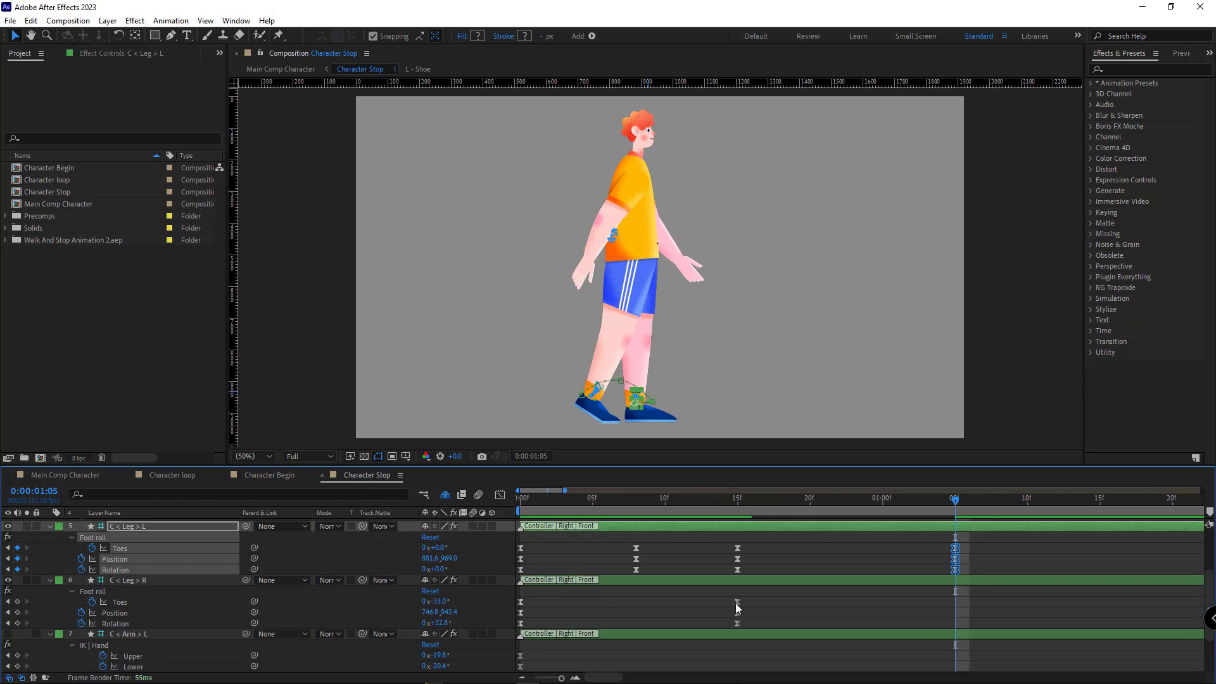
pyautogui.click(166, 583)
pyautogui.hotkey('ctrl', 'v')
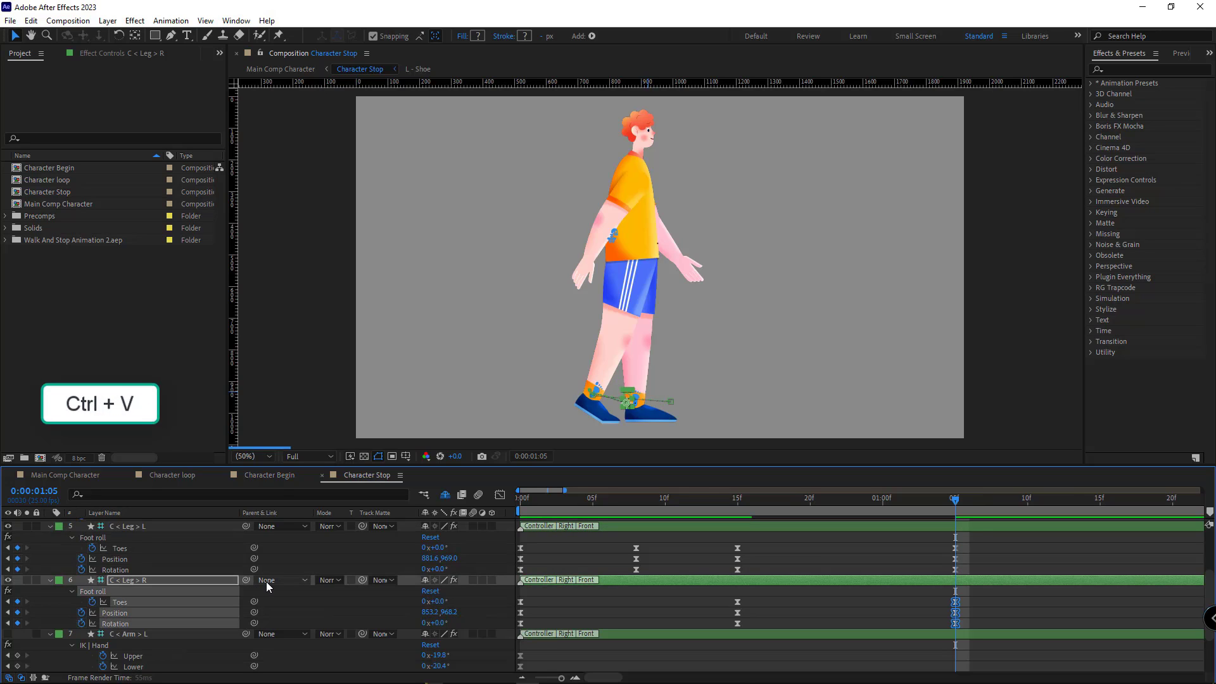
# Lift the right foot at 0:00:00:22 by setting C < Leg > R Position Y to 933.8, Toes to 0° and Rotation to 21.2°.
pyautogui.click(550, 503)
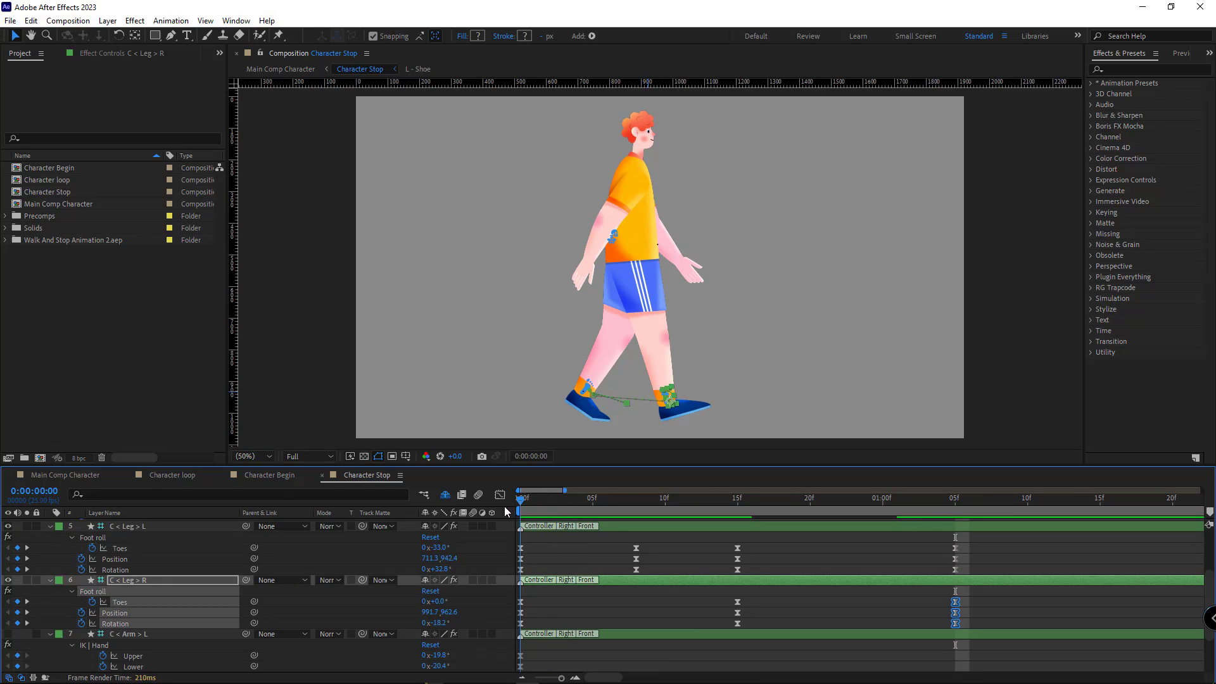
pyautogui.moveTo(598, 515)
pyautogui.mouseDown()
pyautogui.moveTo(736, 539)
pyautogui.moveTo(843, 526)
pyautogui.mouseUp()
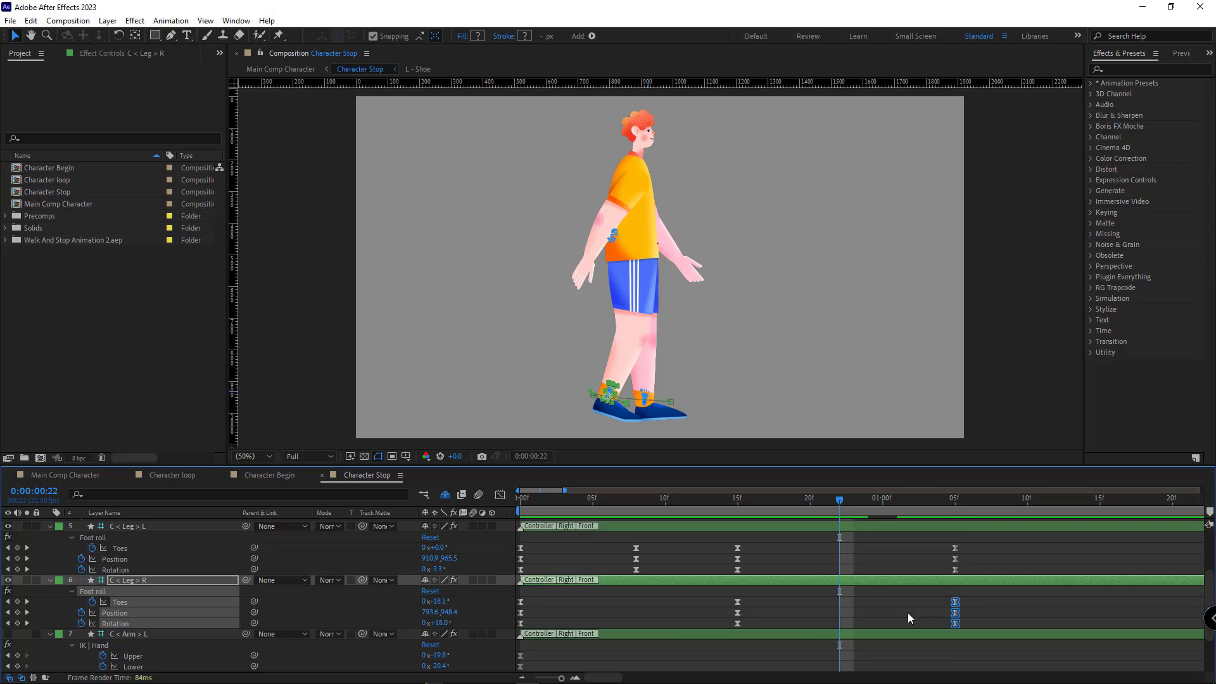
pyautogui.click(70, 614)
pyautogui.moveTo(450, 613); pyautogui.dragTo(351, 620)
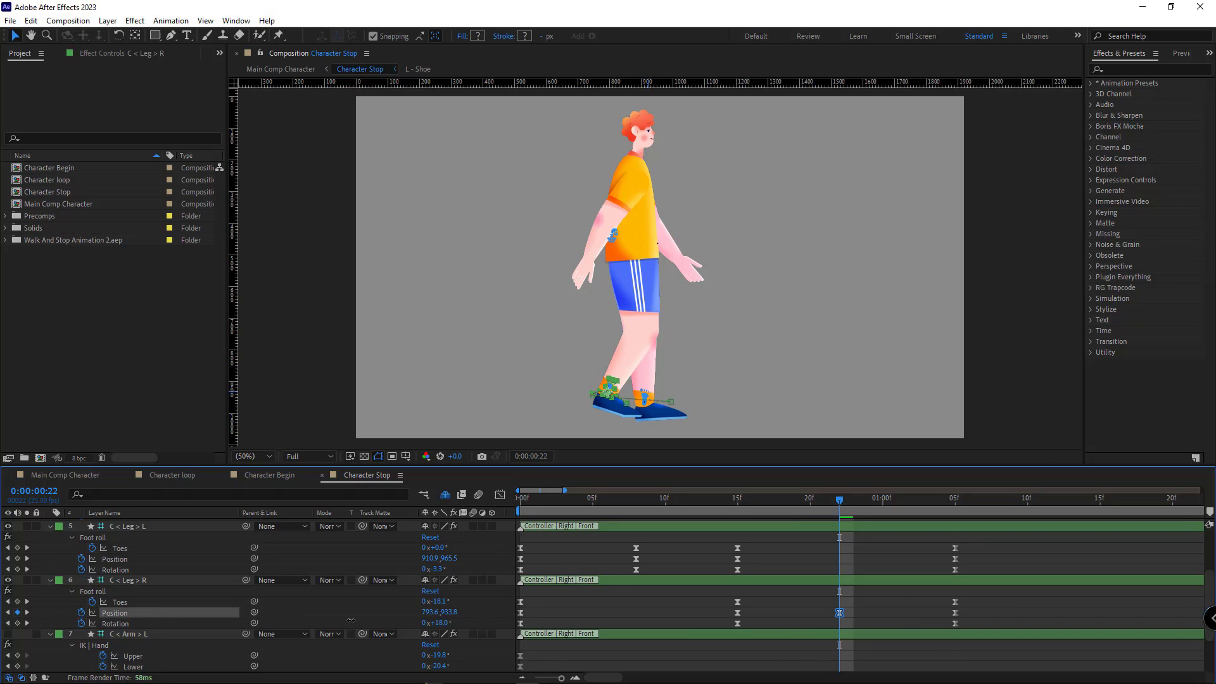
pyautogui.click(437, 602)
pyautogui.write('0')
pyautogui.press('Return')
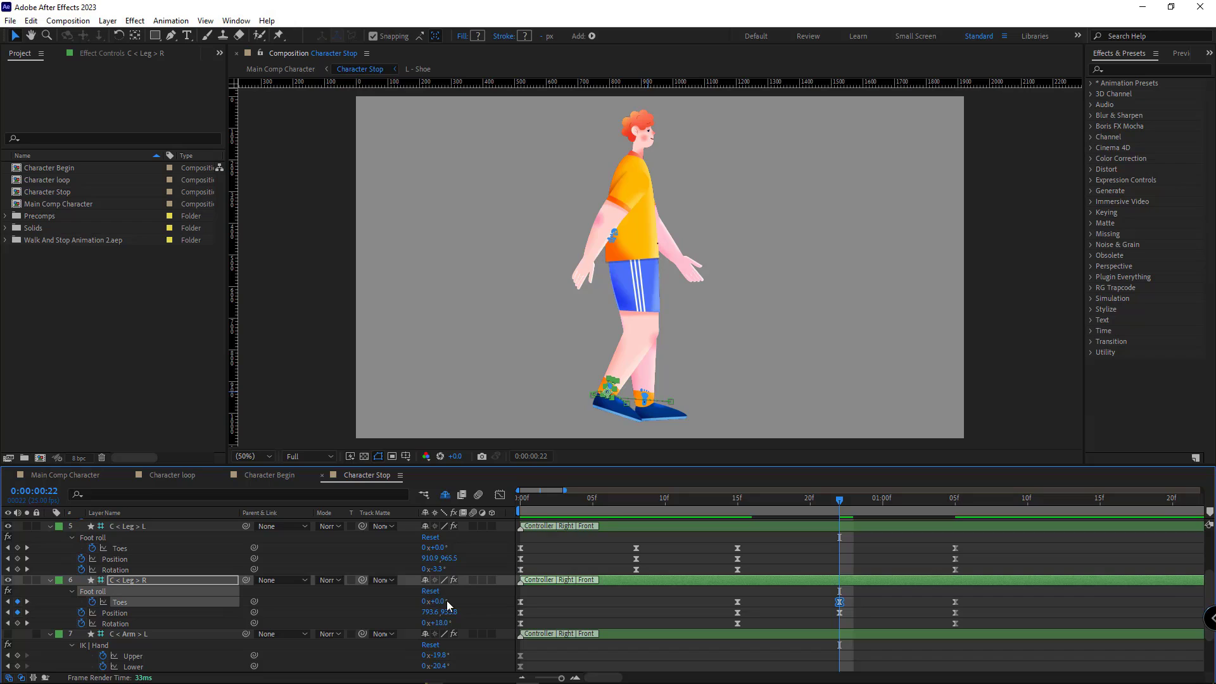
pyautogui.moveTo(446, 624); pyautogui.dragTo(573, 635)
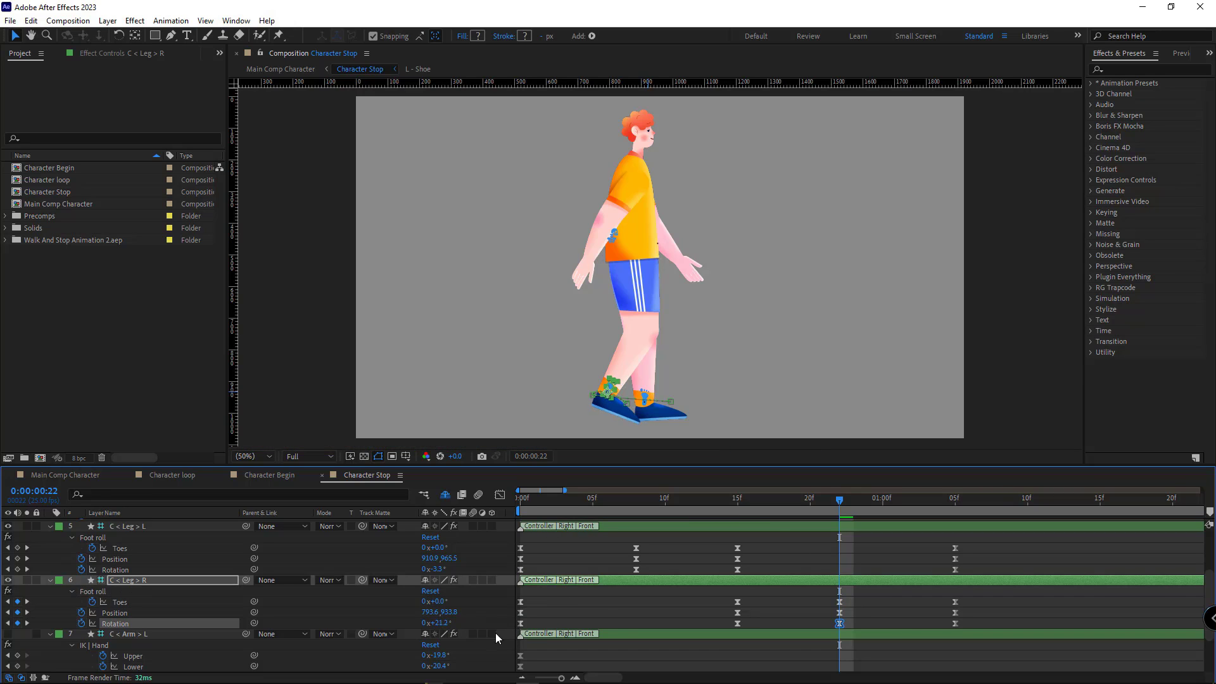
pyautogui.click(573, 643)
# At 0:00:00:15, set C < Arm > L Upper to 24.3° and Lower to -15.4°, and C < Arm > R Upper to -10.7°.
pyautogui.moveTo(735, 501); pyautogui.dragTo(737, 567)
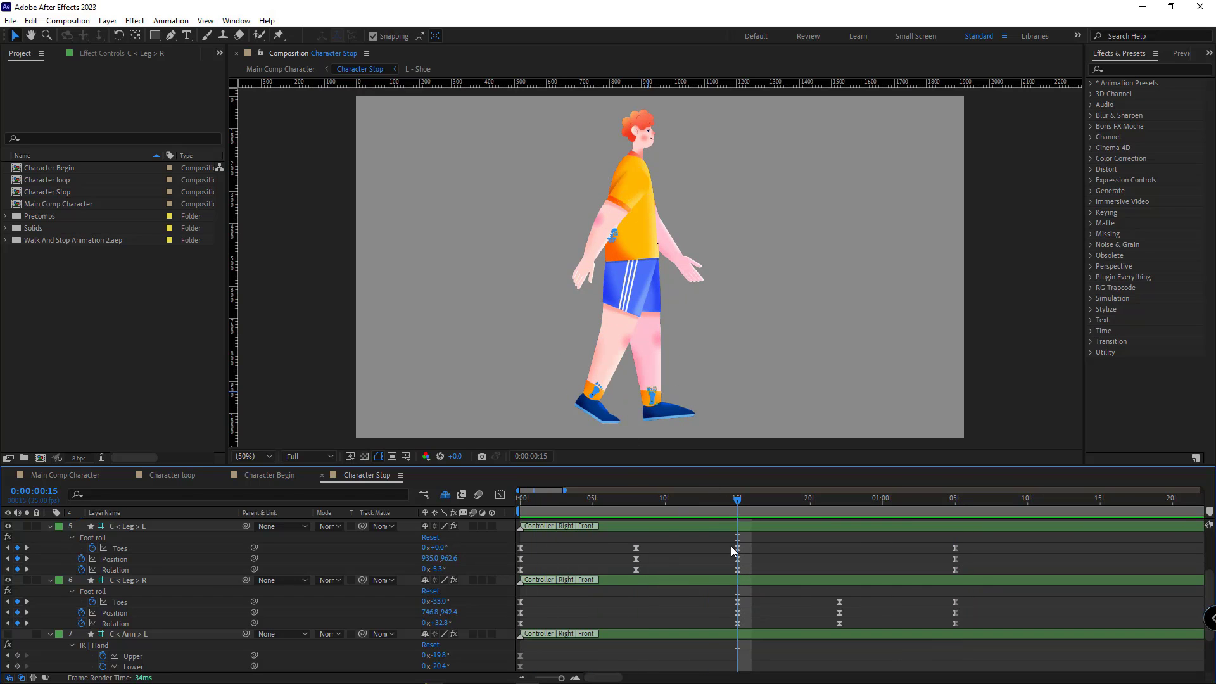
pyautogui.moveTo(527, 505); pyautogui.dragTo(737, 538)
pyautogui.scroll(-2, 219, 580)
pyautogui.click(158, 572)
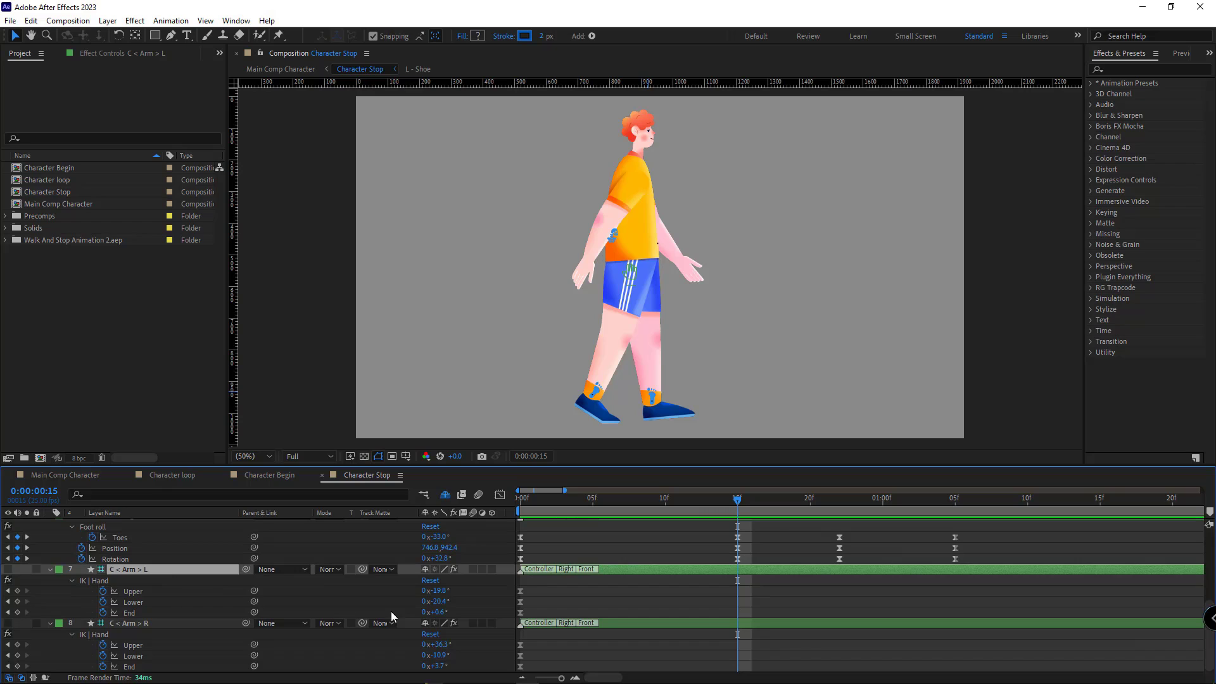
pyautogui.moveTo(435, 591); pyautogui.dragTo(573, 597)
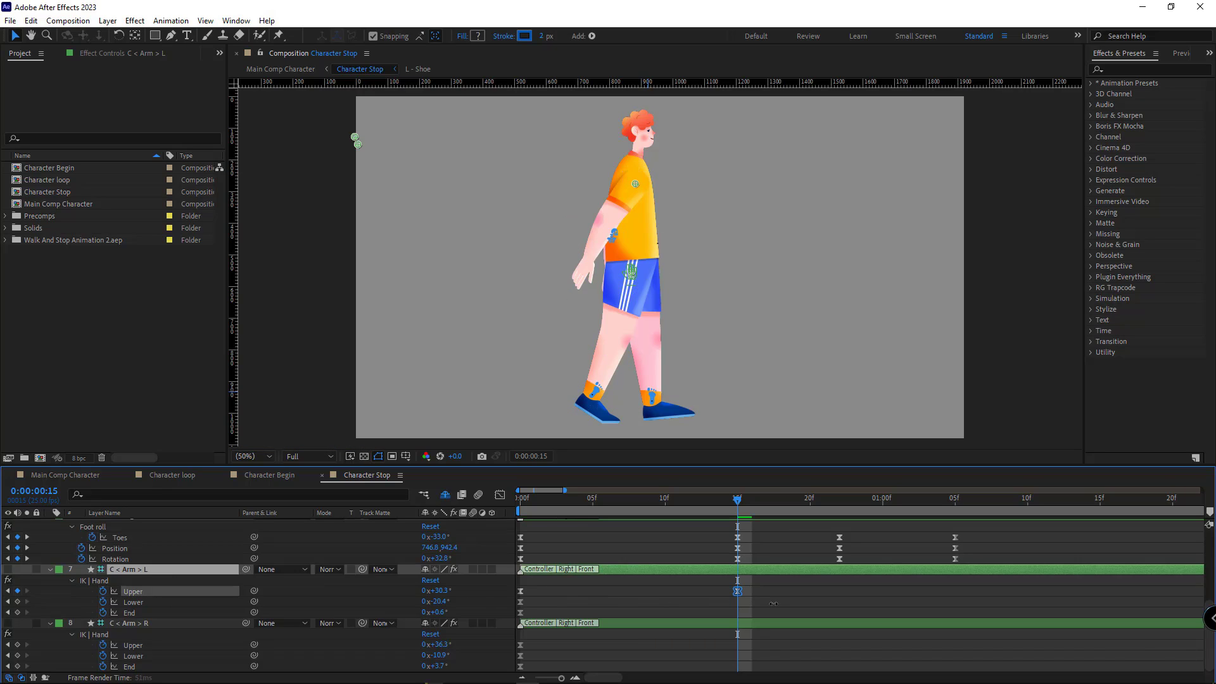
pyautogui.moveTo(774, 603); pyautogui.dragTo(778, 603)
pyautogui.moveTo(436, 644); pyautogui.dragTo(292, 638)
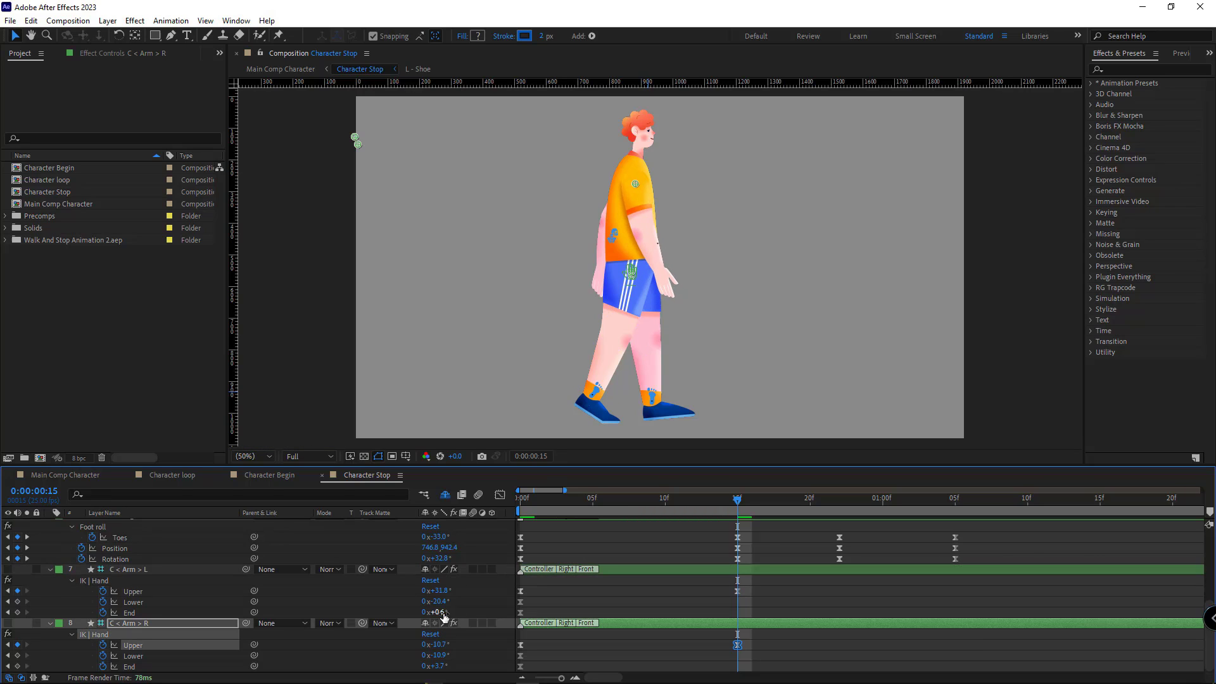
pyautogui.moveTo(441, 602); pyautogui.dragTo(389, 591)
pyautogui.click(777, 615)
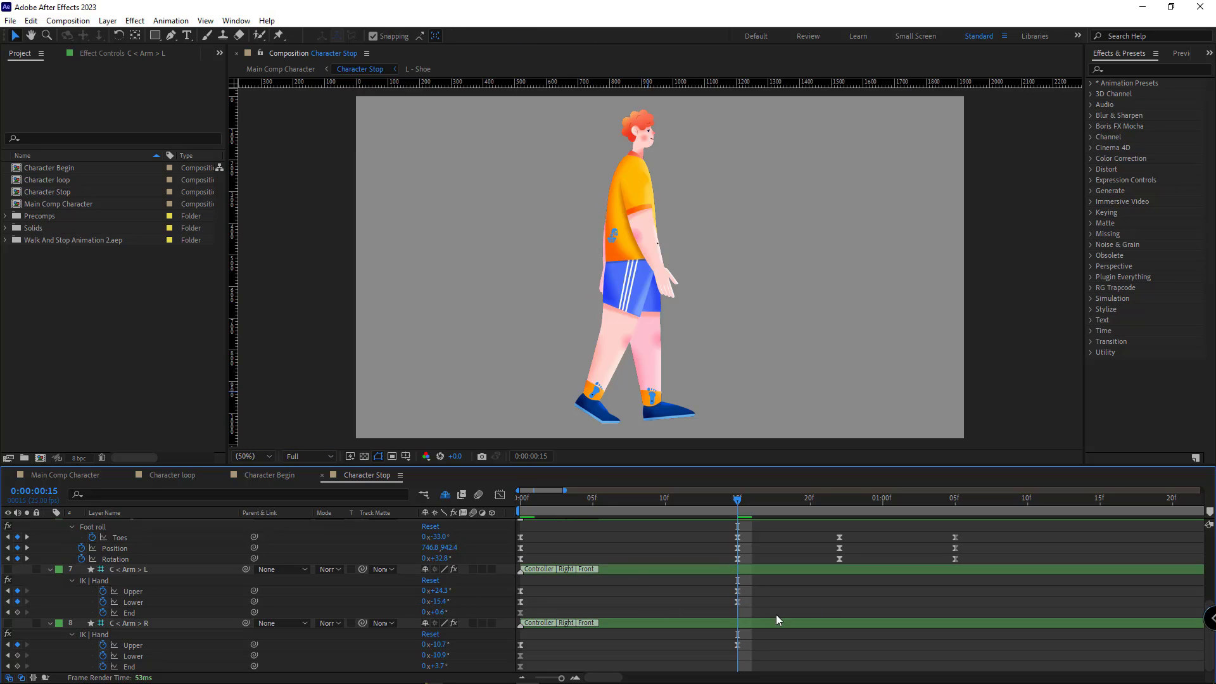
# Add keyframes at 0:00:00:15 for End of C < Arm > L and for Lower and End of C < Arm > R.
pyautogui.click(16, 613)
pyautogui.click(18, 656)
pyautogui.click(18, 666)
pyautogui.click(560, 537)
# At 0:00:01:05, set Upper to 6.7° on C < Arm > L and to 5.8° on C < Arm > R.
pyautogui.click(524, 504)
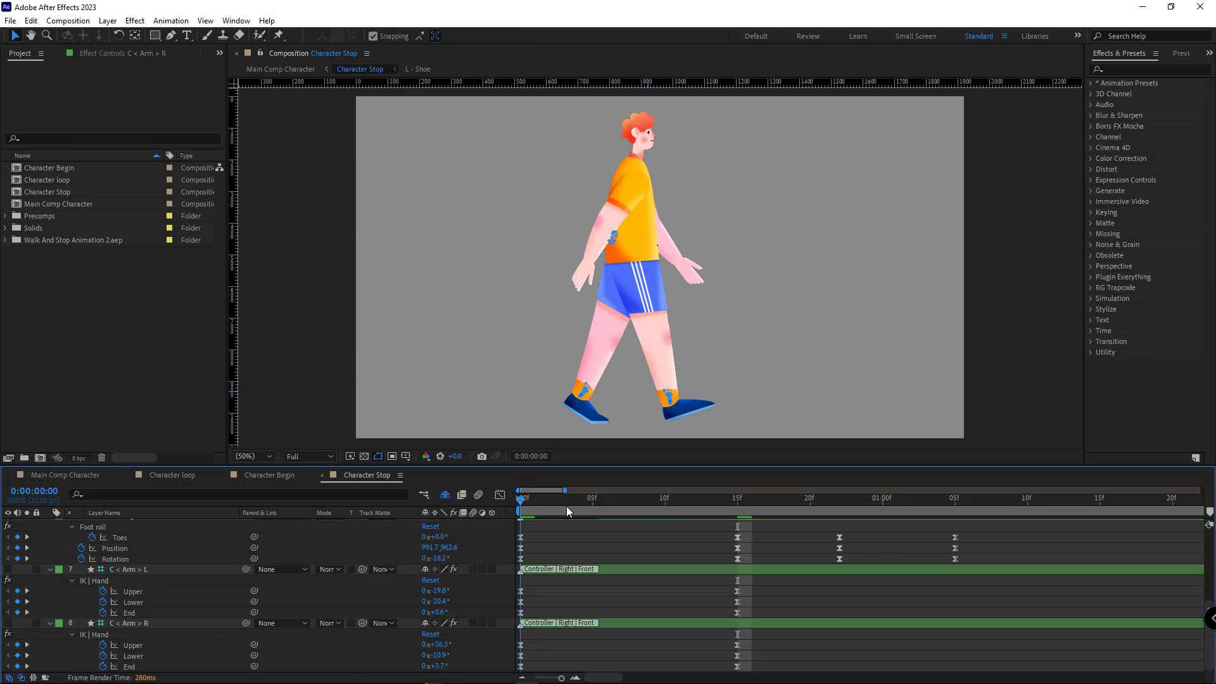
pyautogui.moveTo(566, 510); pyautogui.dragTo(960, 555)
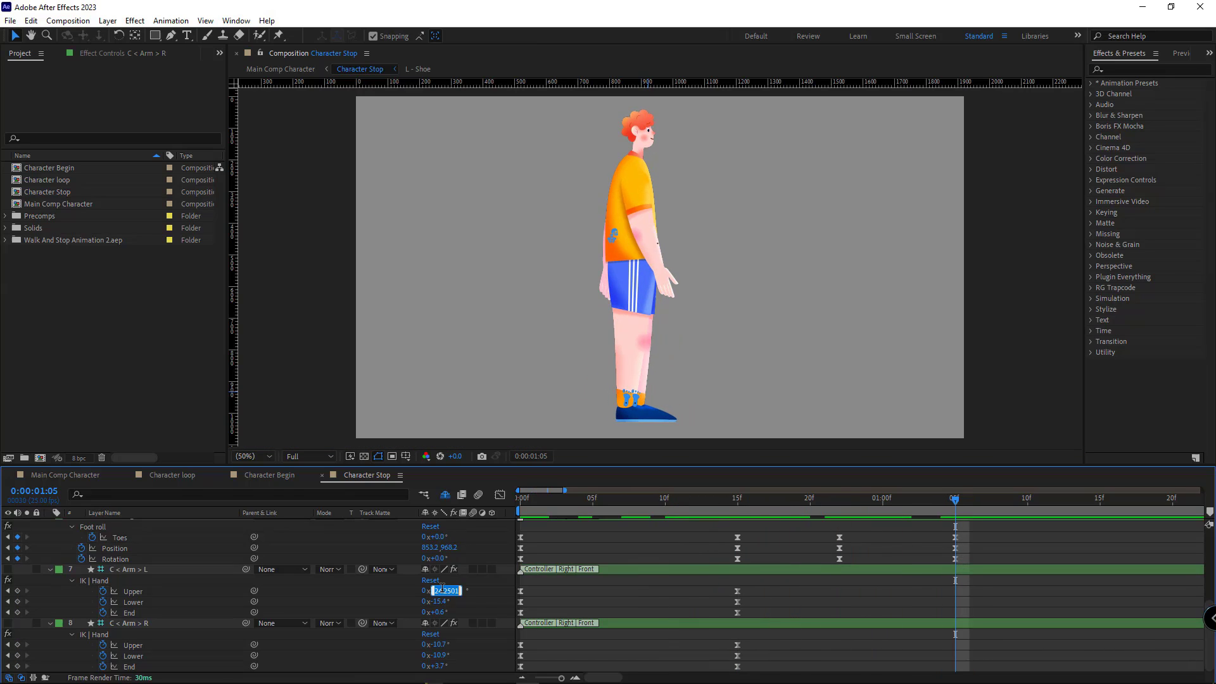
pyautogui.press('Return')
pyautogui.click(437, 644)
pyautogui.write('0x+0.0°')
pyautogui.press('Return')
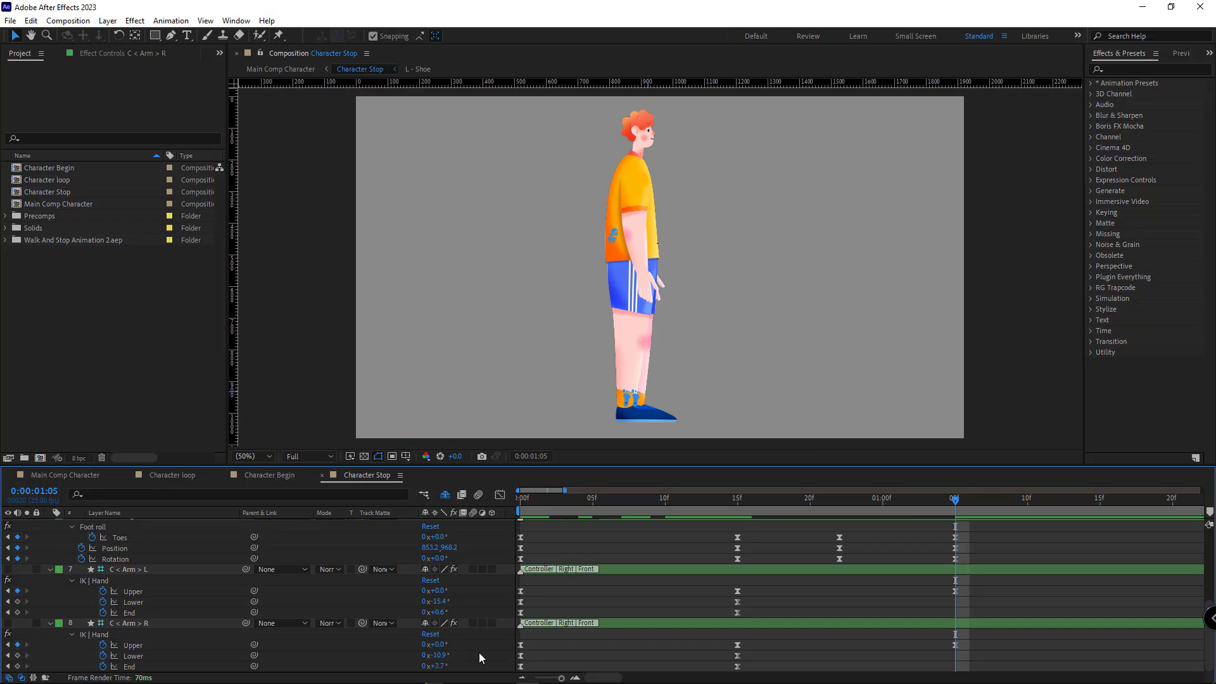
pyautogui.moveTo(439, 646); pyautogui.dragTo(476, 648)
pyautogui.moveTo(437, 590); pyautogui.dragTo(484, 595)
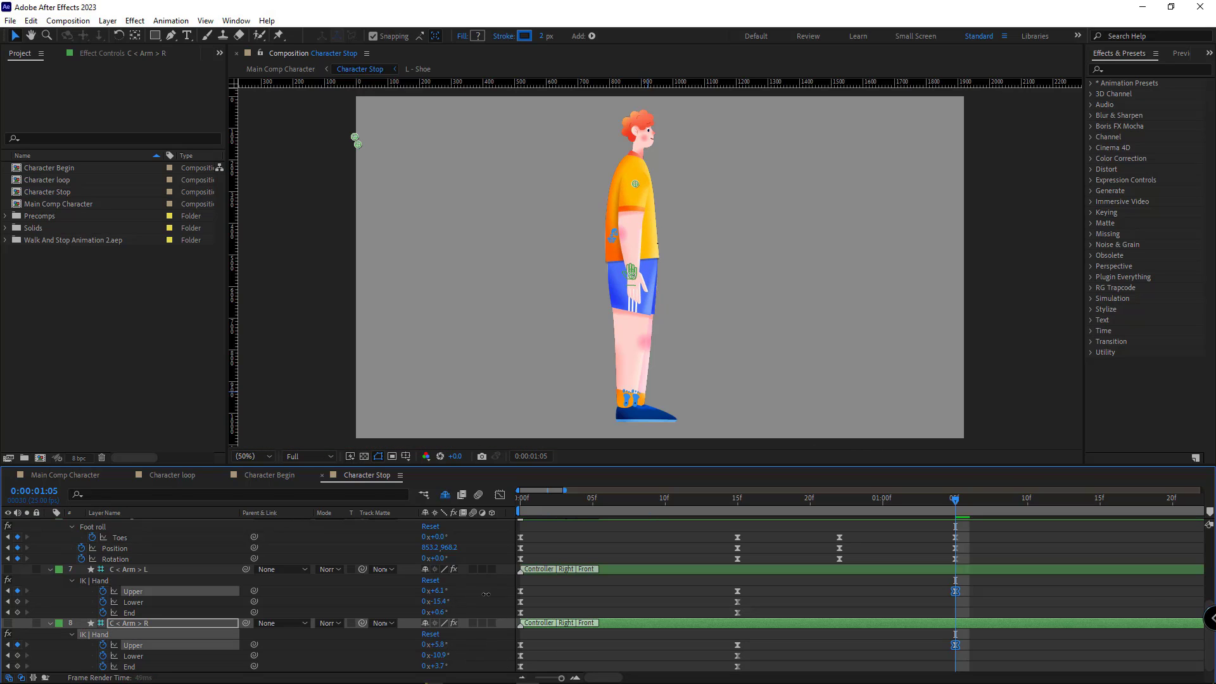
# Copy the first C < Arm > L keyframes from Character Begin and paste them onto C < Arm > L in Character Stop at 0:00:01:05.
pyautogui.click(261, 476)
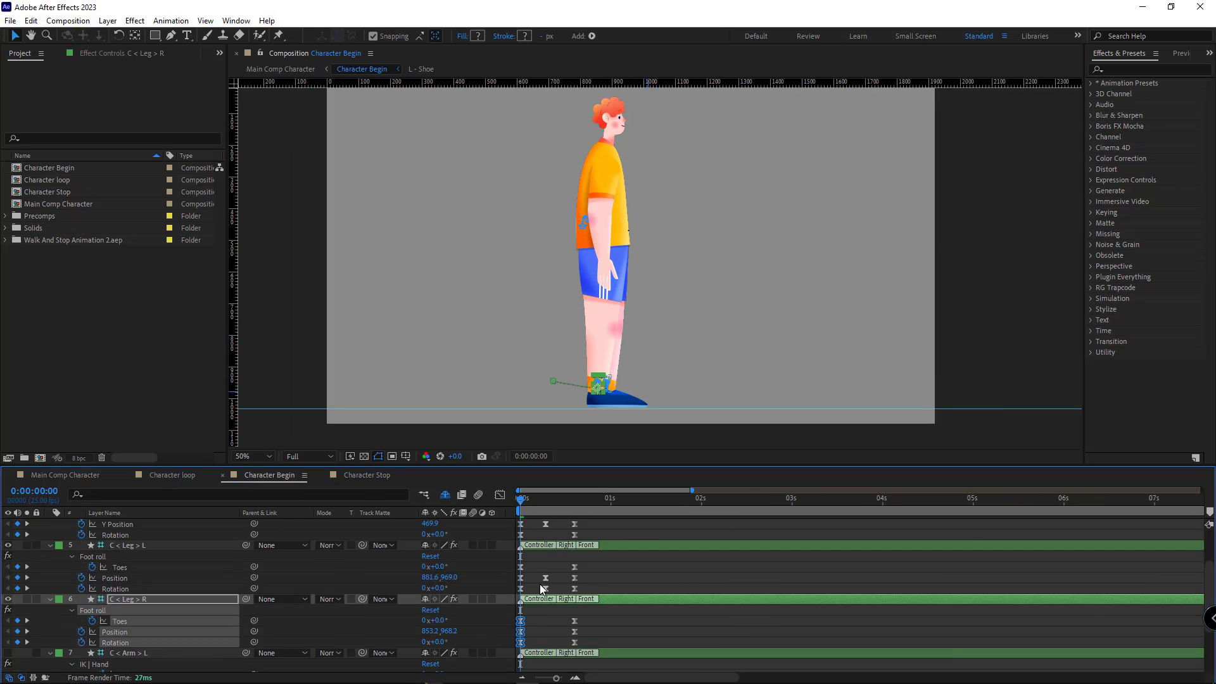
pyautogui.scroll(-3, 194, 589)
pyautogui.moveTo(544, 586); pyautogui.dragTo(505, 630)
pyautogui.hotkey('ctrl', 'c')
pyautogui.click(369, 480)
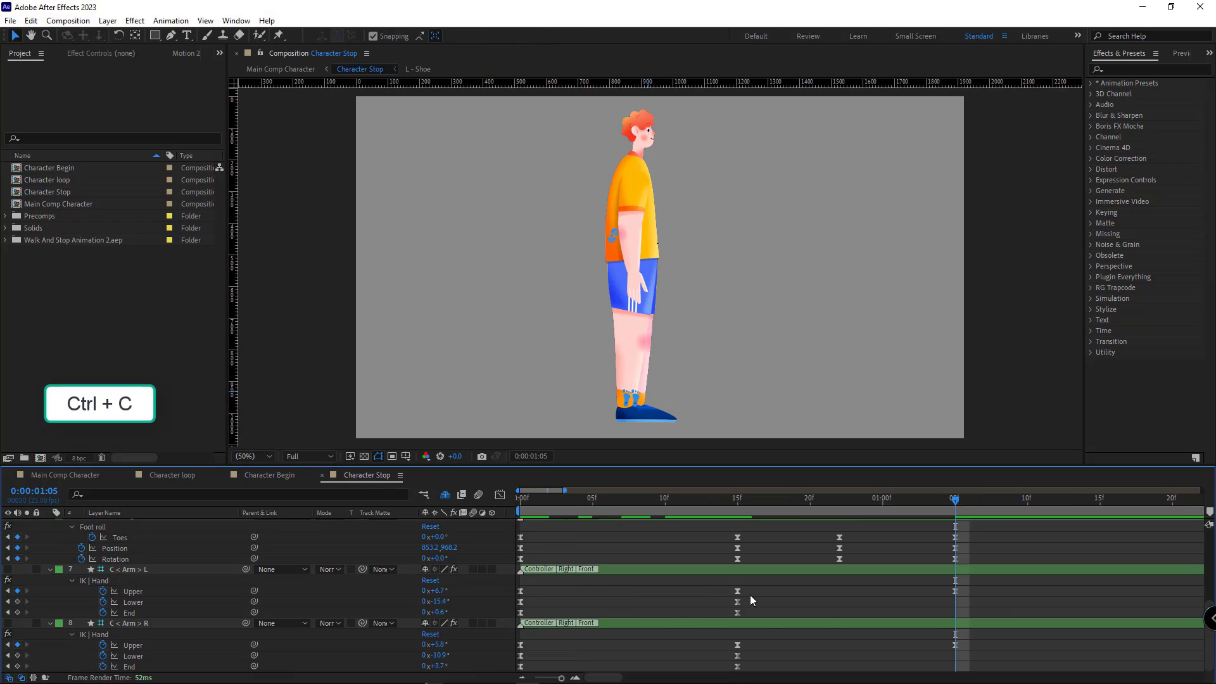
pyautogui.click(144, 573)
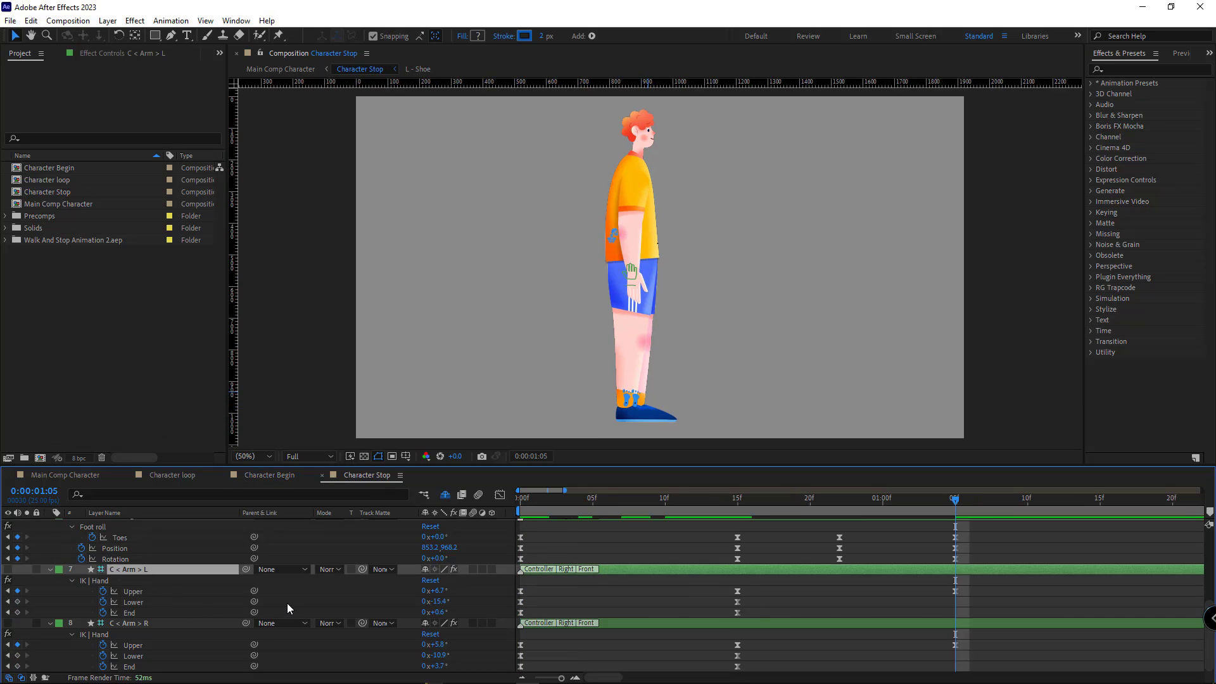
pyautogui.hotkey('ctrl', 'v')
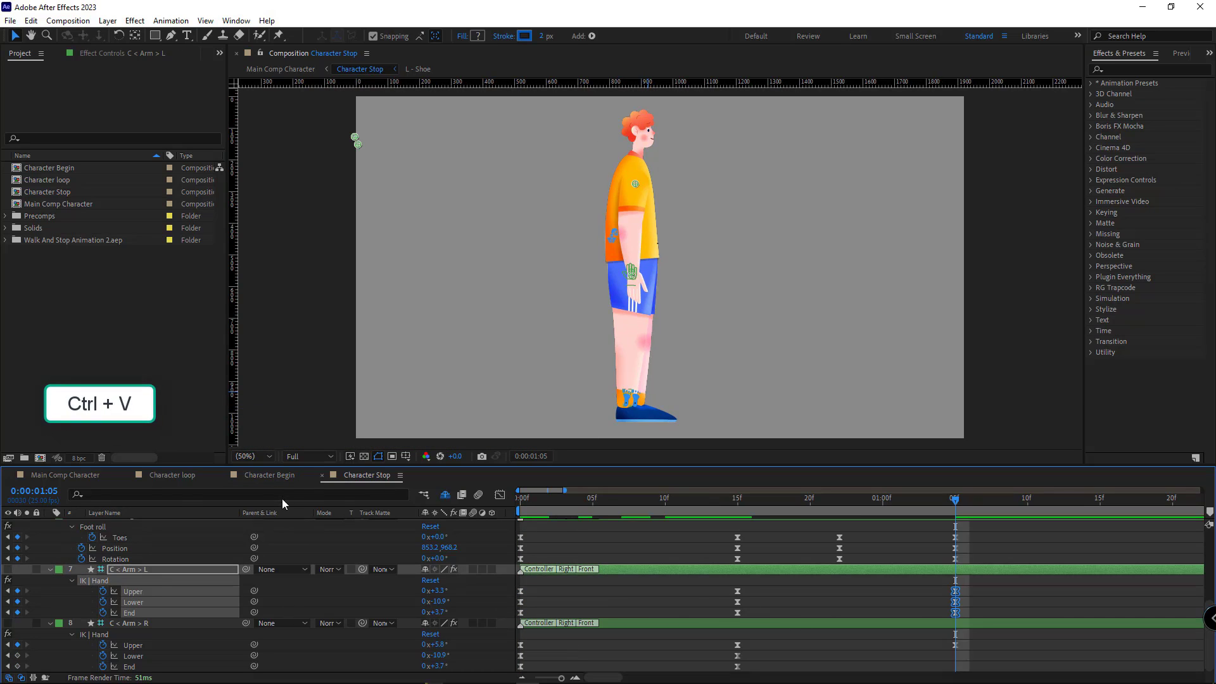
# Copy the first C < Arm > R keyframes from Character Begin, paste them onto C < Arm > R in Character Stop at 0:00:01:05, and return to the start.
pyautogui.click(269, 475)
pyautogui.moveTo(533, 641); pyautogui.dragTo(509, 675)
pyautogui.hotkey('ctrl', 'c')
pyautogui.click(367, 475)
pyautogui.click(674, 622)
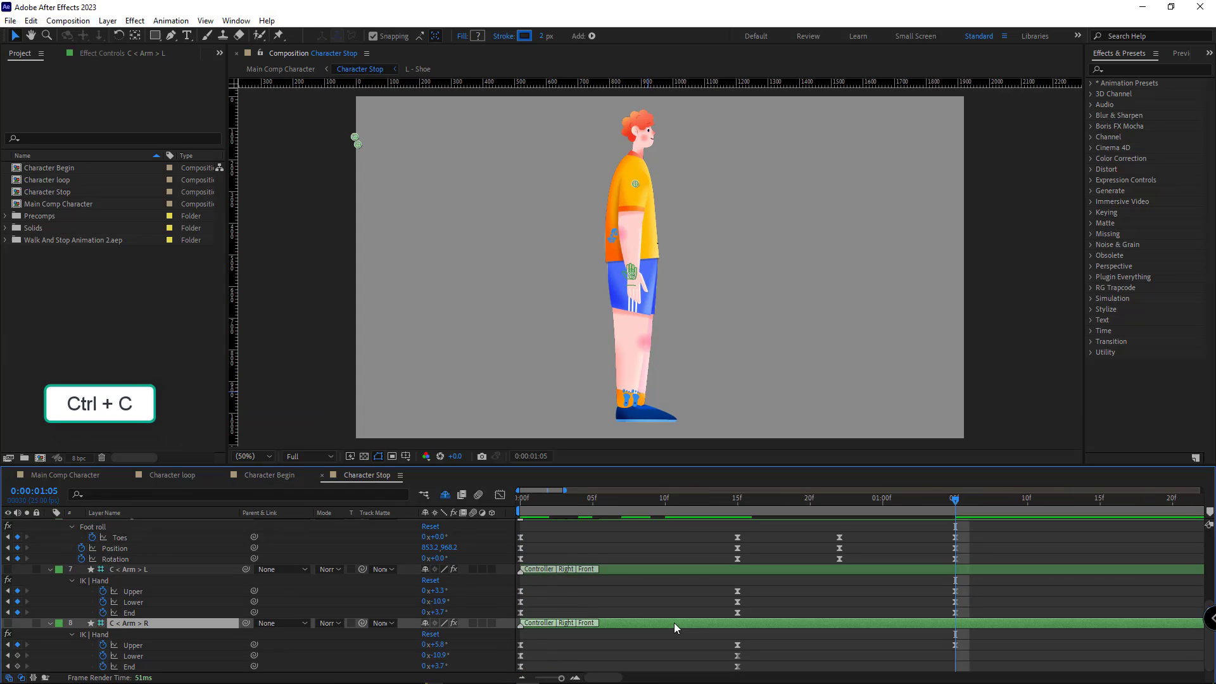
pyautogui.hotkey('ctrl', 'v')
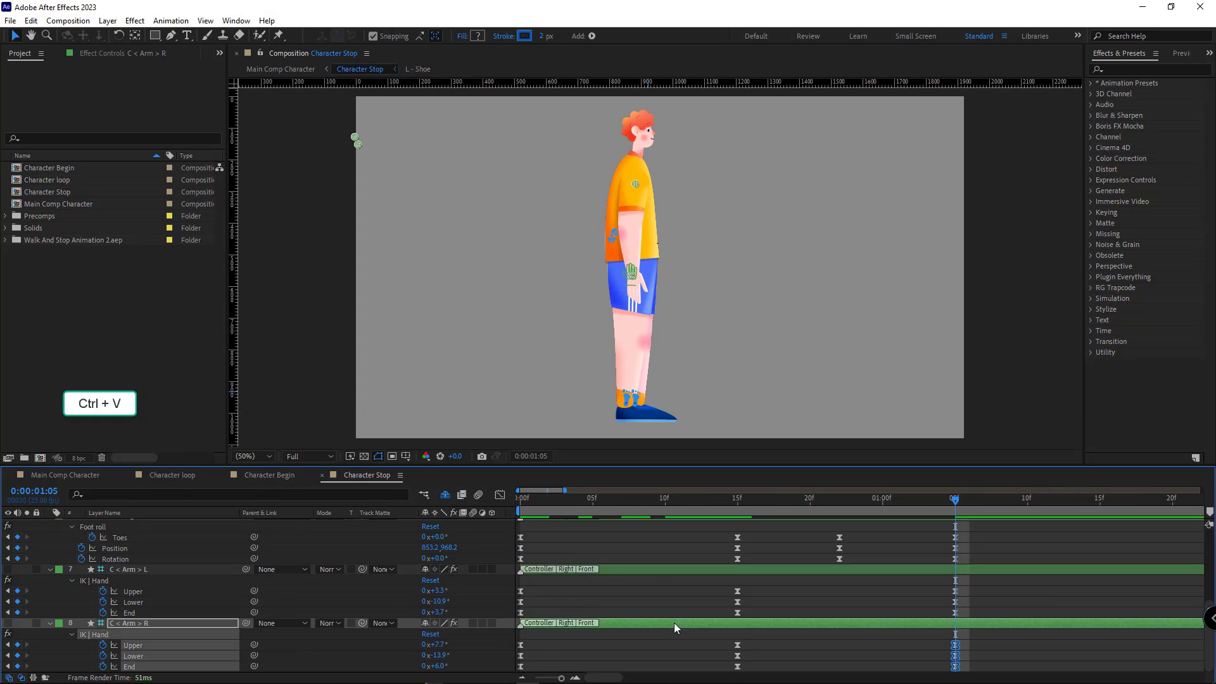
pyautogui.click(901, 672)
pyautogui.moveTo(573, 500); pyautogui.dragTo(489, 513)
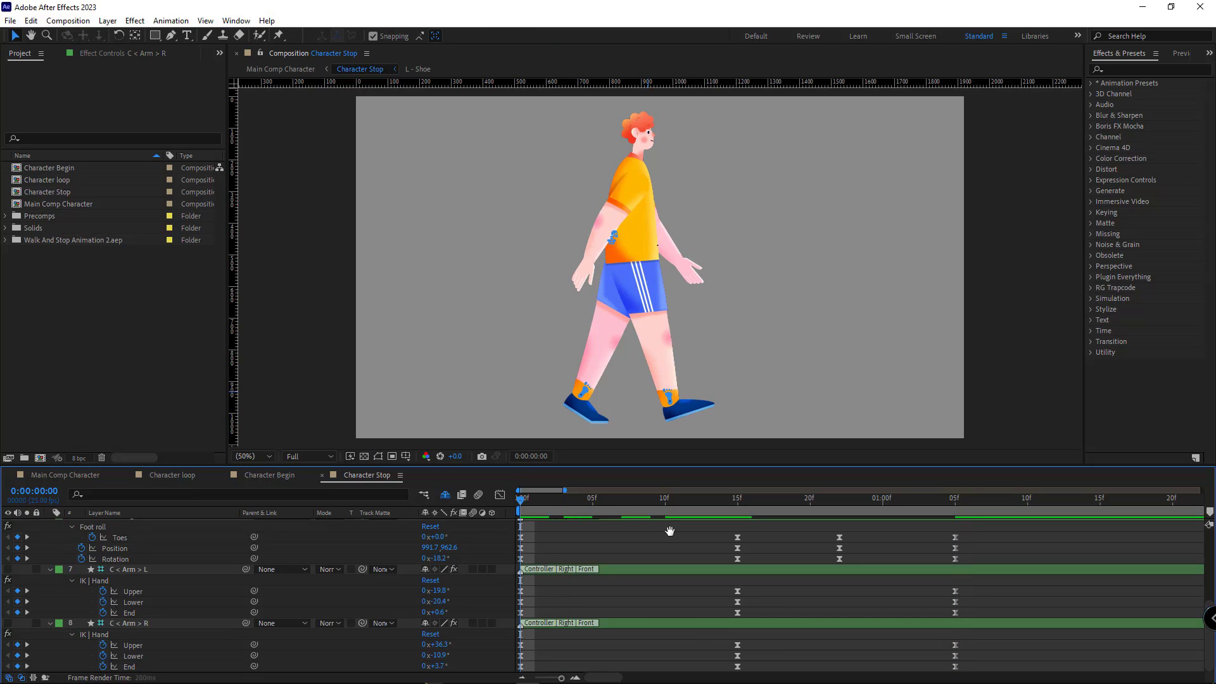
# Preview Character Stop and set the Y Position of C < Body > to 461.5 at 0:00:00:22.
pyautogui.press('space')
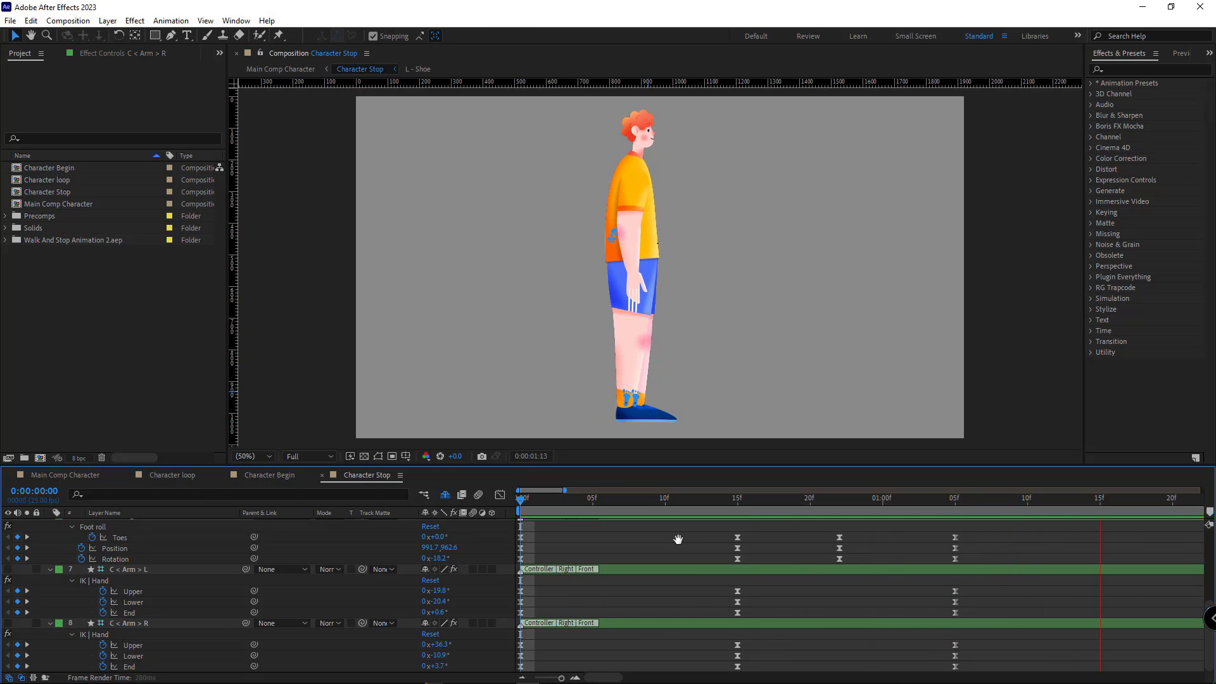
pyautogui.click(576, 499)
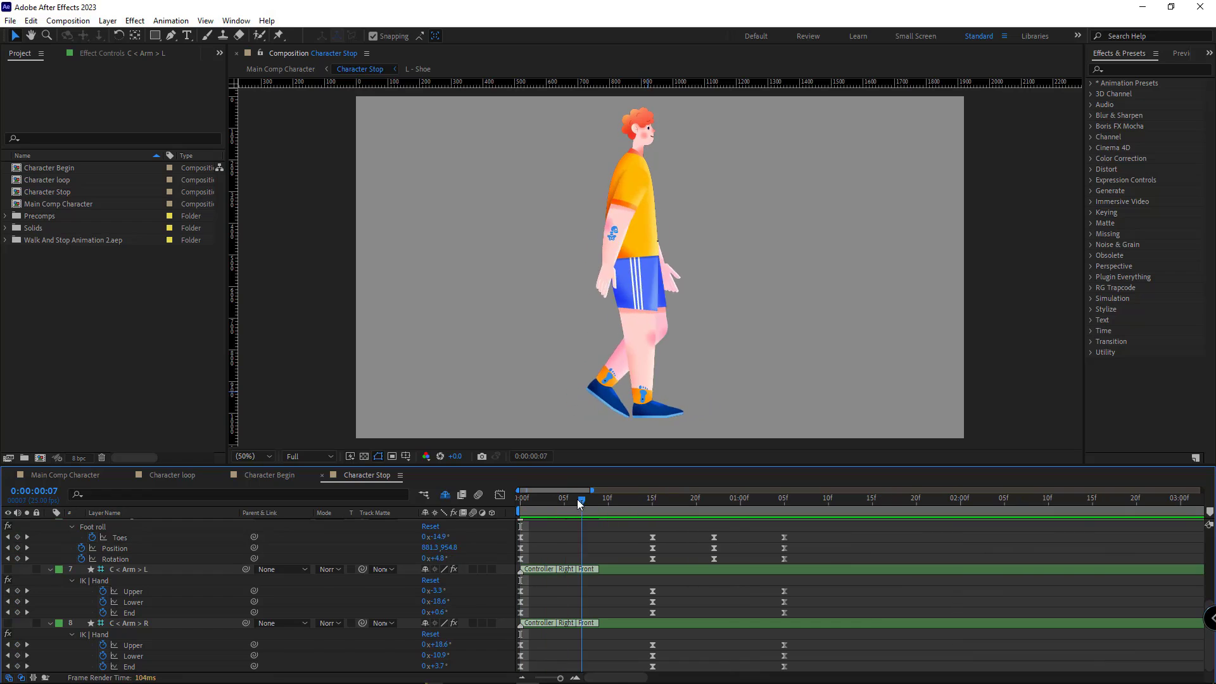
pyautogui.scroll(3, 576, 499)
pyautogui.moveTo(576, 499); pyautogui.dragTo(726, 637)
pyautogui.moveTo(429, 569); pyautogui.dragTo(420, 569)
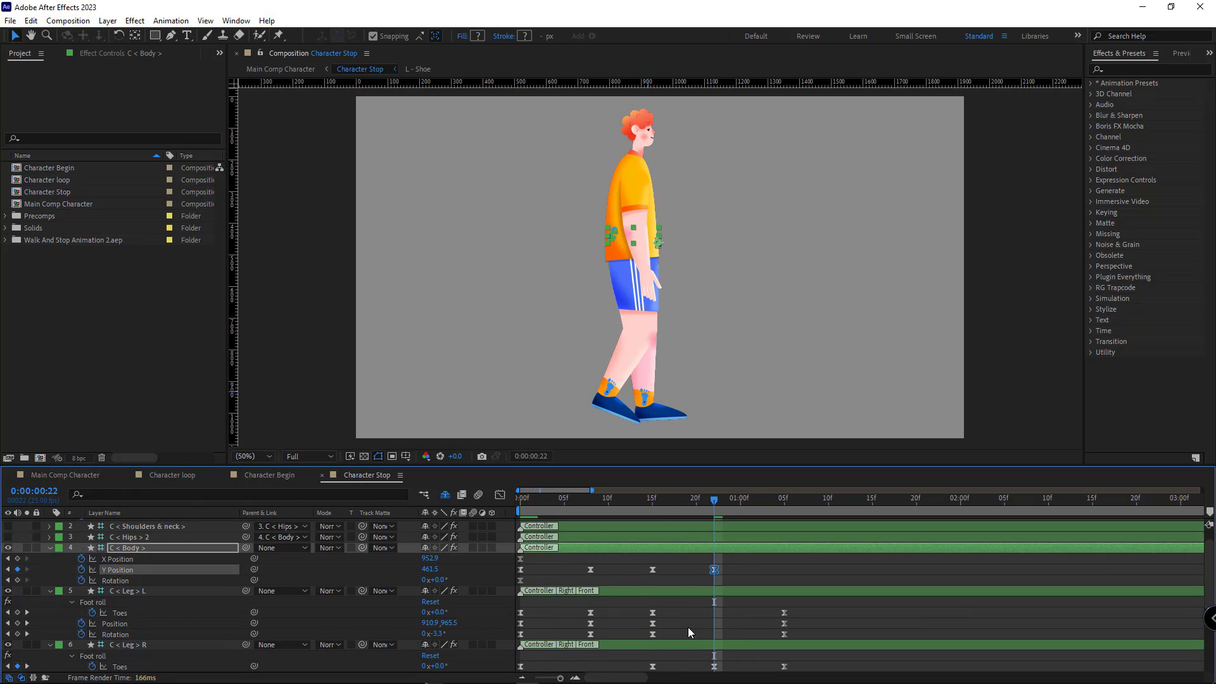
# Copy the first C < Body > position and rotation keyframes from Character Begin, paste them in Character Stop at 0:00:01:05, and preview the animation.
pyautogui.moveTo(723, 509); pyautogui.dragTo(785, 514)
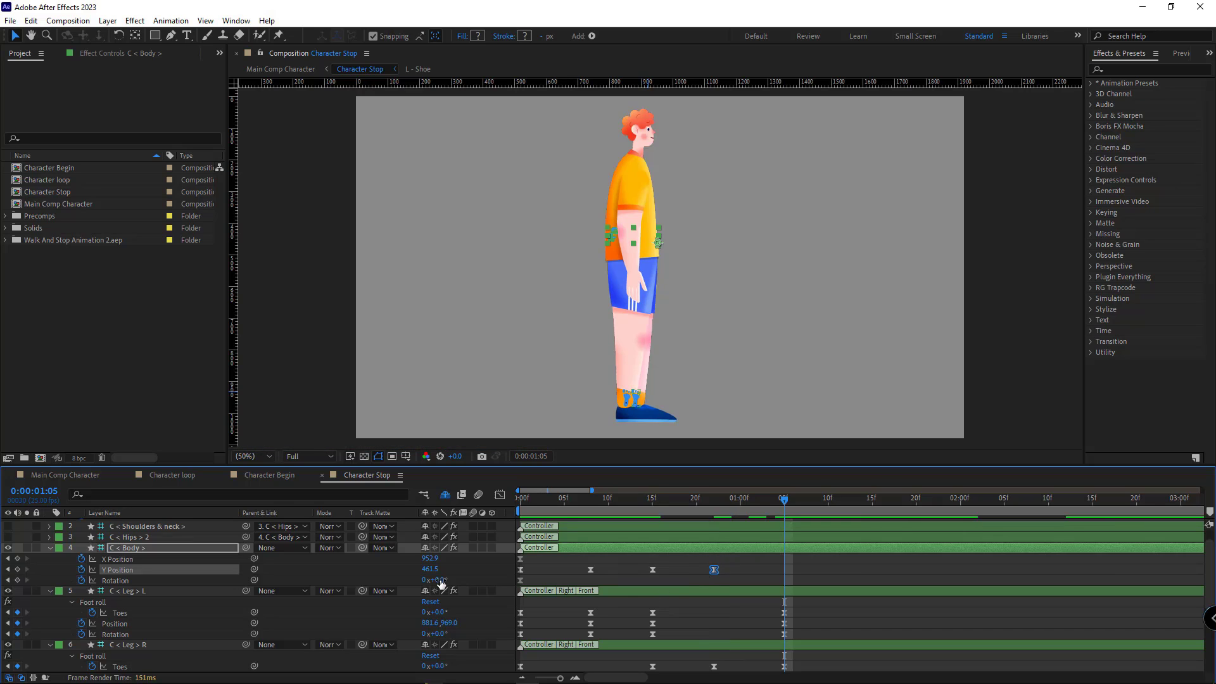
pyautogui.click(268, 476)
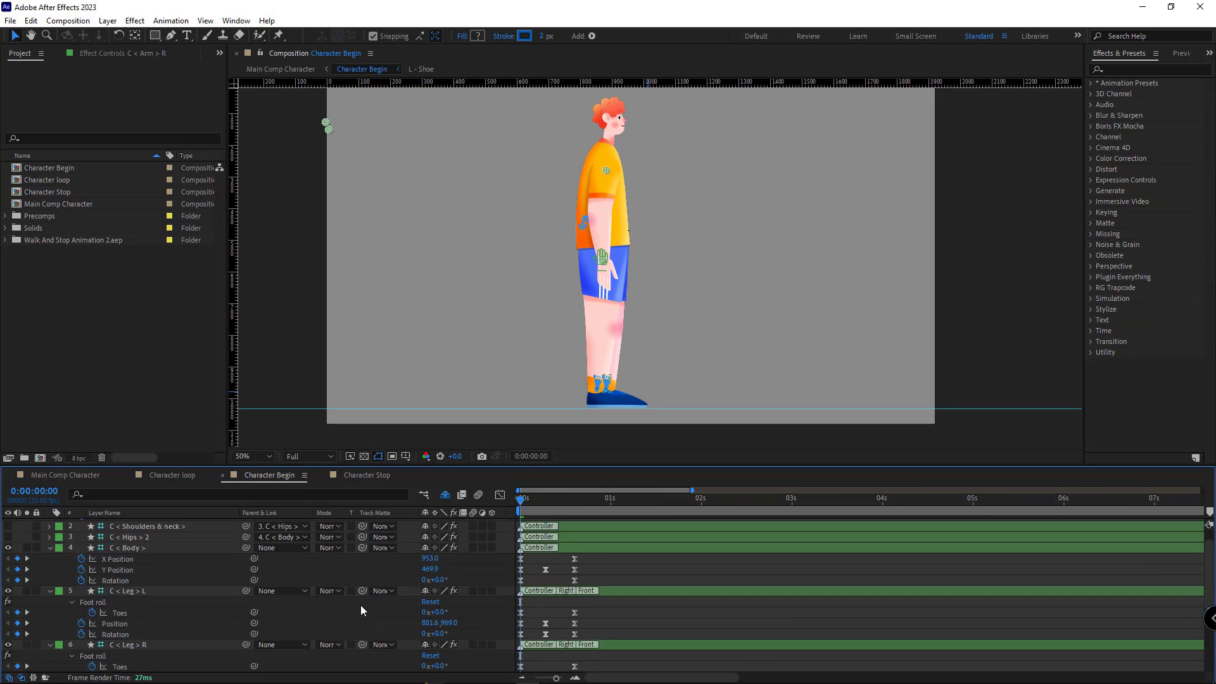
pyautogui.scroll(2, 374, 609)
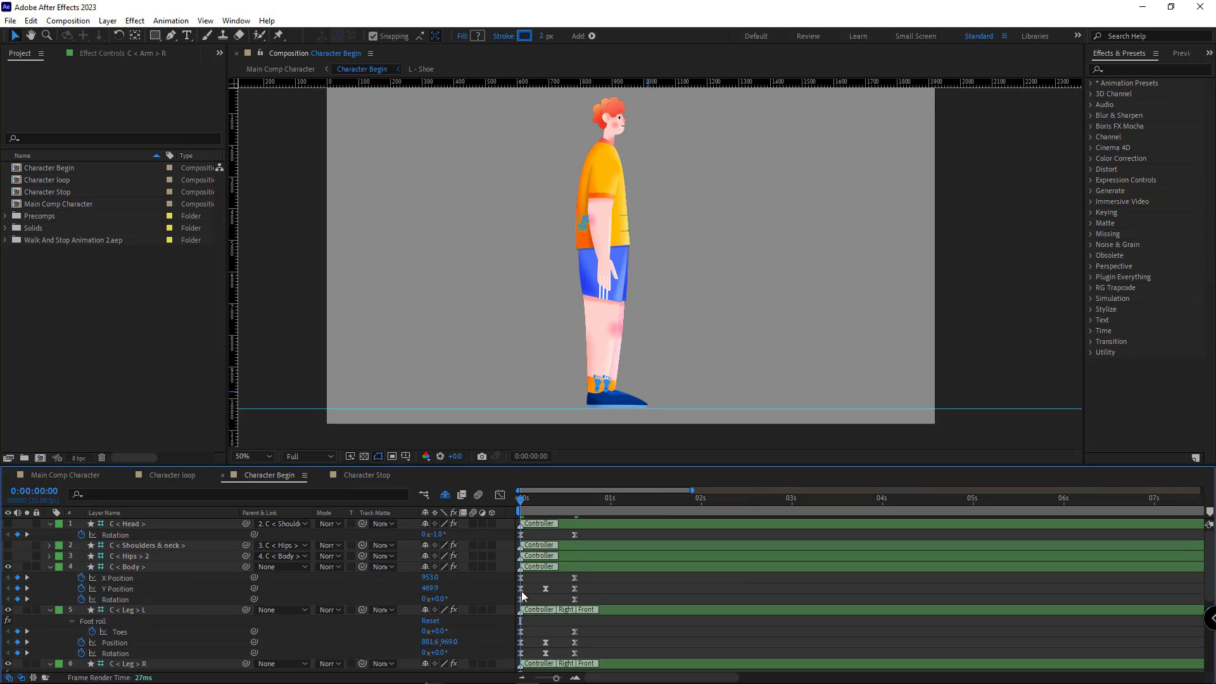
pyautogui.moveTo(521, 597); pyautogui.dragTo(509, 605)
pyautogui.hotkey('ctrl', 'c')
pyautogui.click(364, 475)
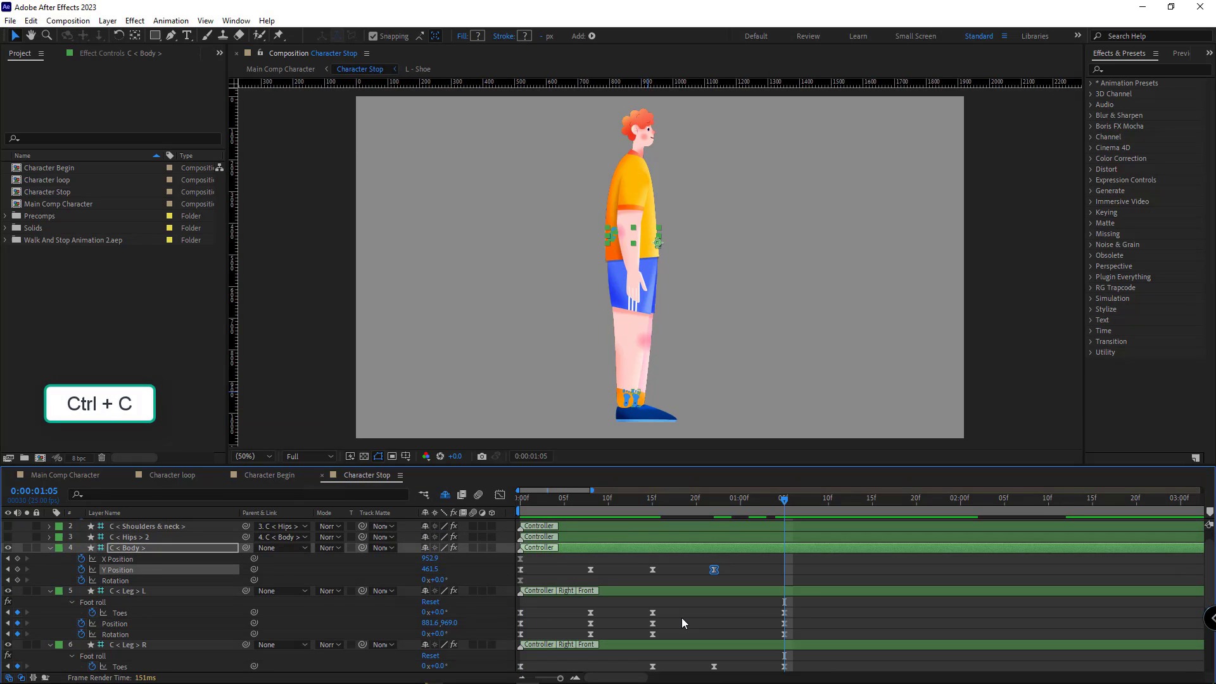
pyautogui.hotkey('ctrl', 'v')
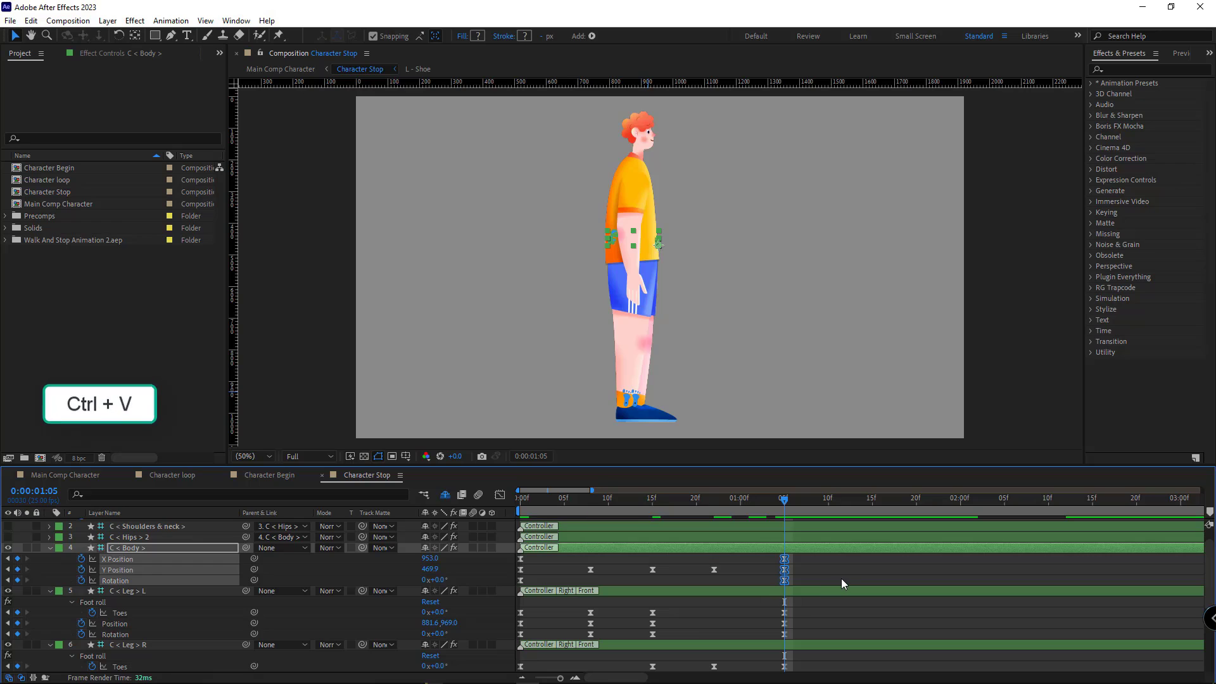
pyautogui.click(841, 584)
pyautogui.press('Home')
pyautogui.press('space')
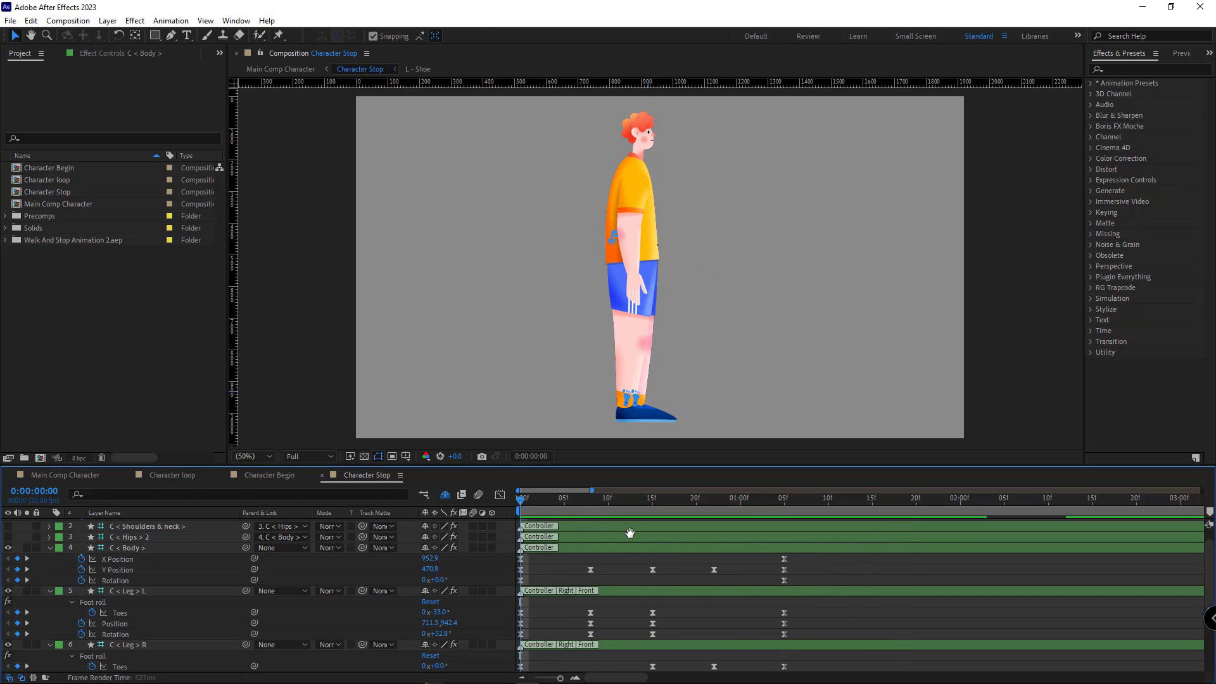
pyautogui.press('space')
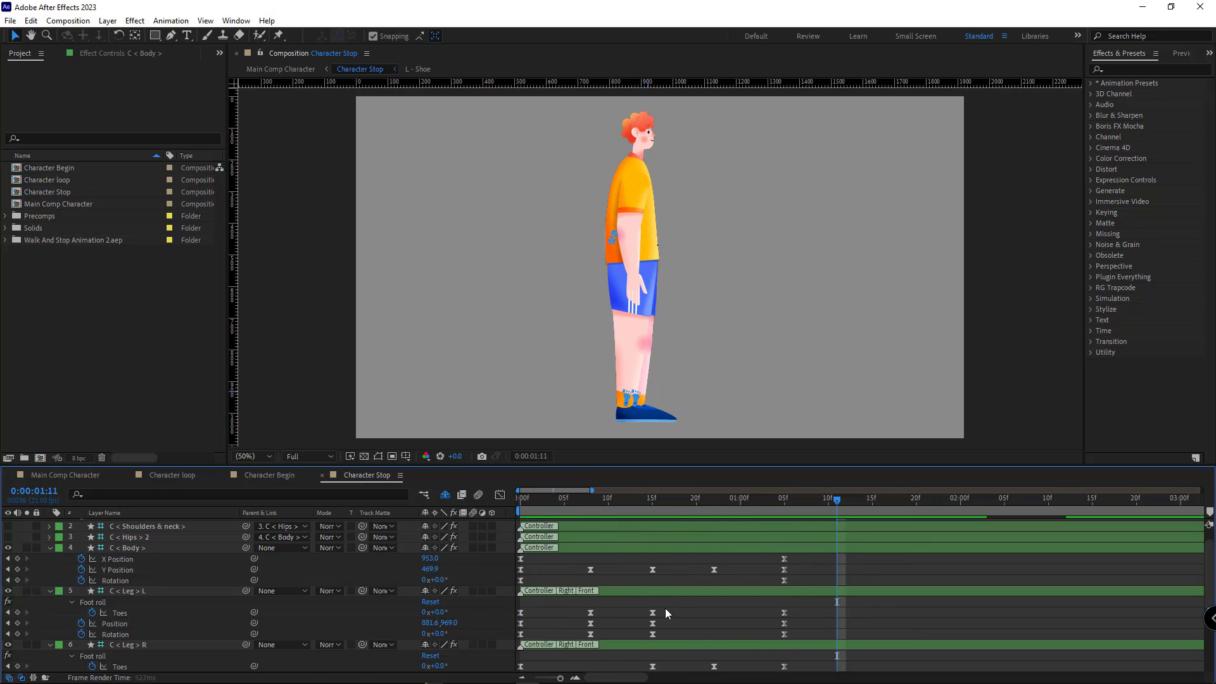
# Apply Easy Ease to all C < Arm > L and C < Arm > R keyframes in Character Stop.
pyautogui.scroll(-4, 675, 613)
pyautogui.moveTo(799, 587); pyautogui.dragTo(510, 675)
pyautogui.moveTo(657, 505); pyautogui.dragTo(784, 505)
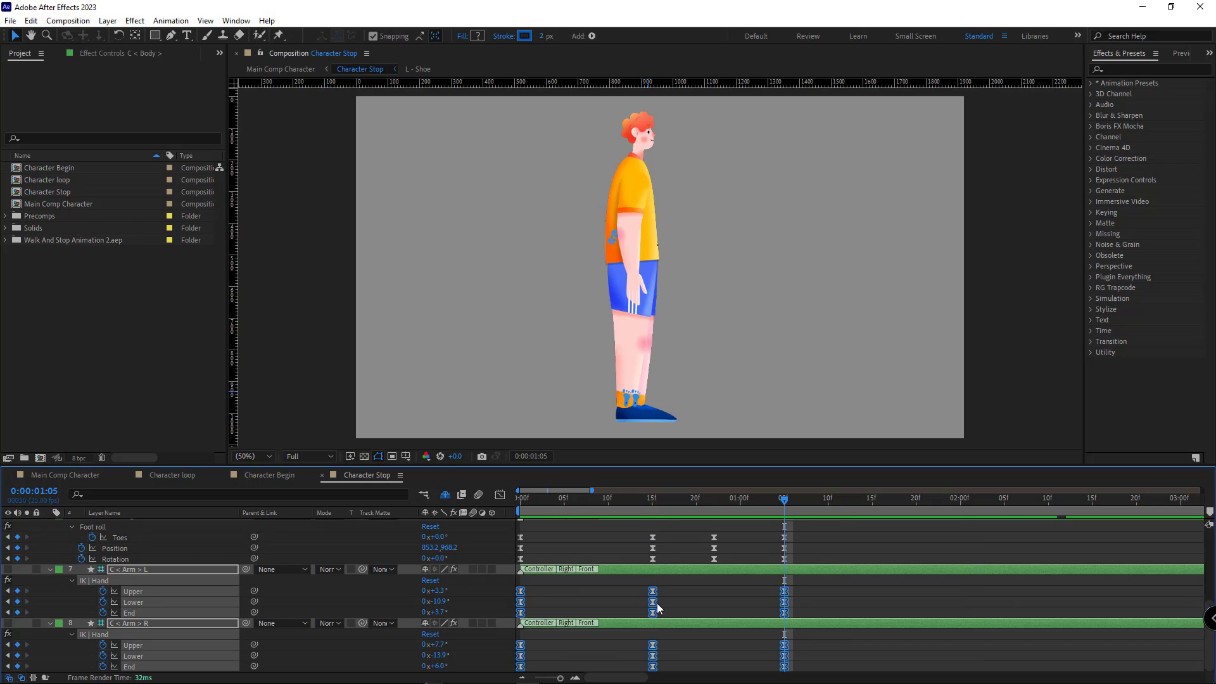
pyautogui.rightClick(653, 602)
pyautogui.moveTo(728, 593)
pyautogui.click(851, 513)
pyautogui.click(835, 595)
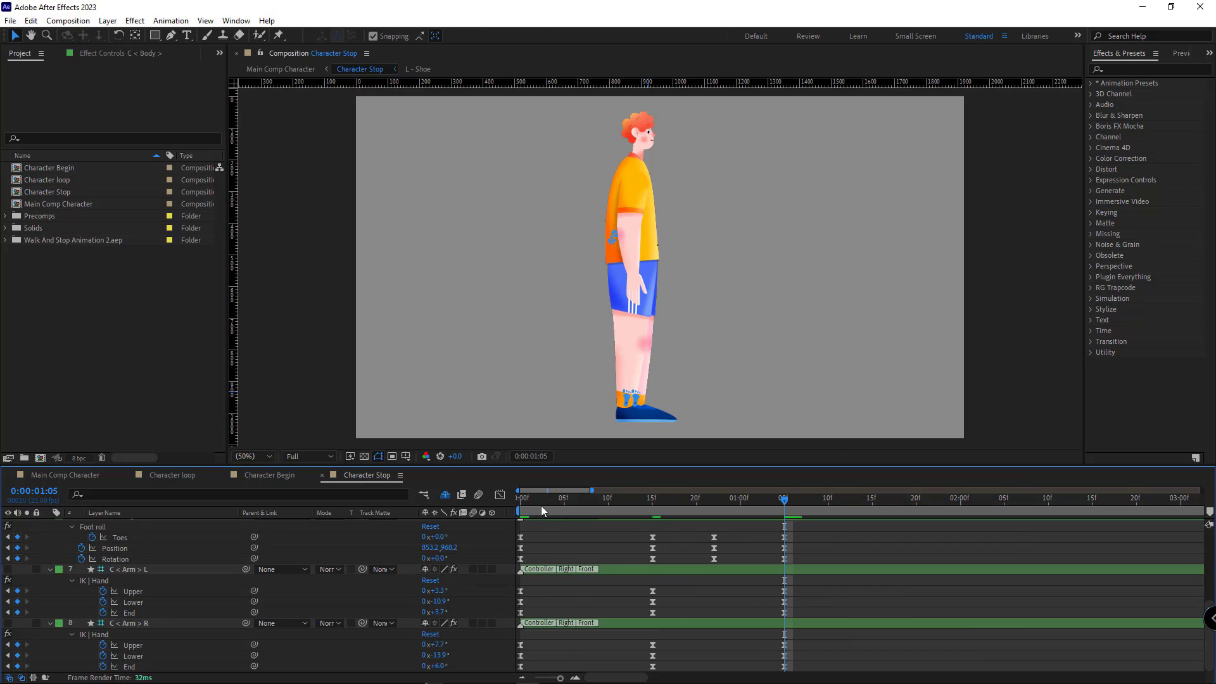
# Preview the arm motion, and at 0:00:00:15 set Upper to 32.8° on C < Arm > L and to -20.0° on C < Arm > R.
pyautogui.click(523, 503)
pyautogui.press('space')
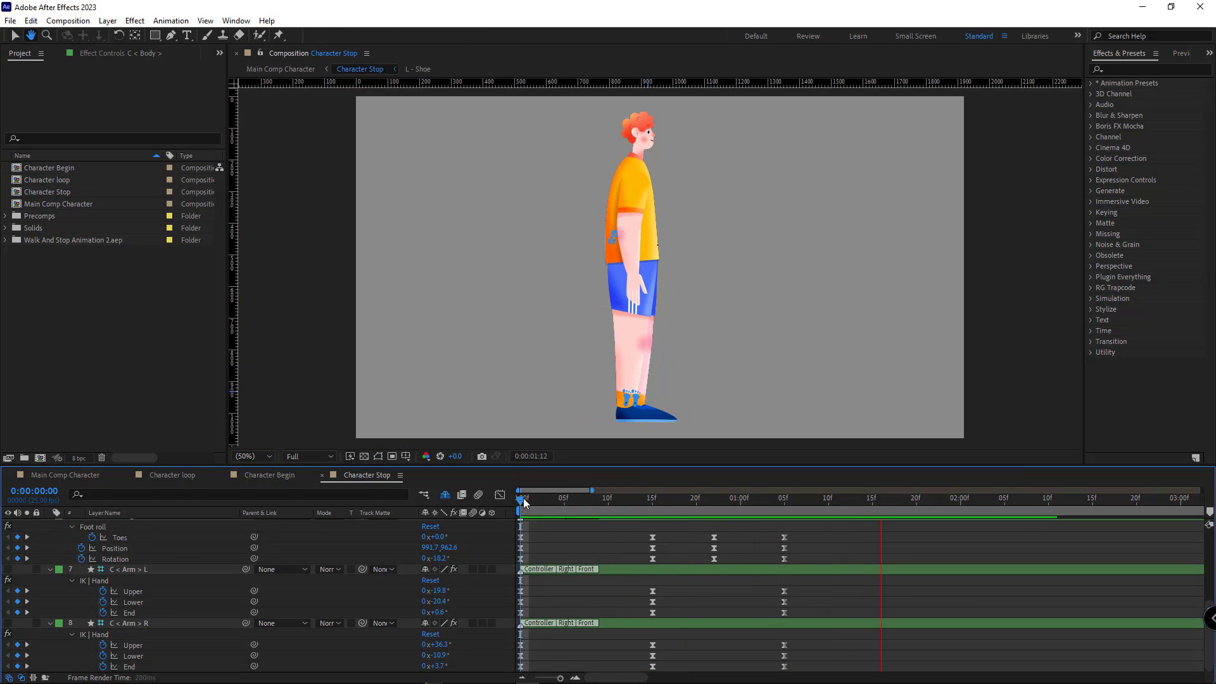
pyautogui.click(653, 500)
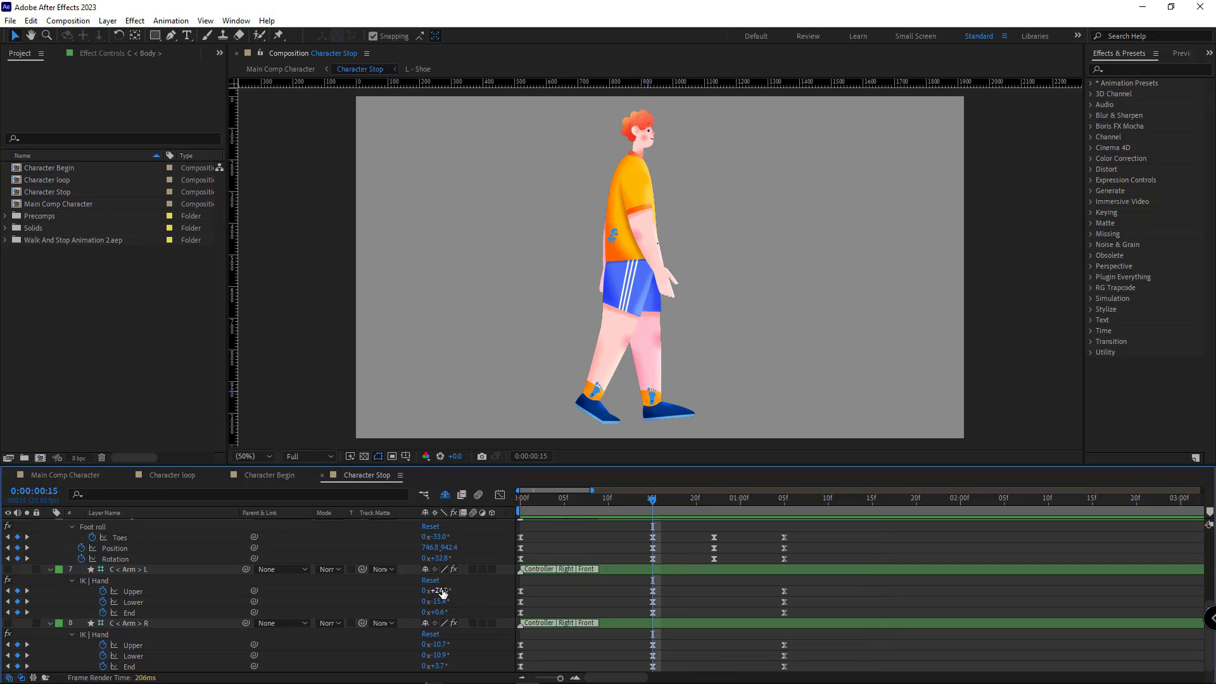
pyautogui.moveTo(444, 593); pyautogui.dragTo(500, 592)
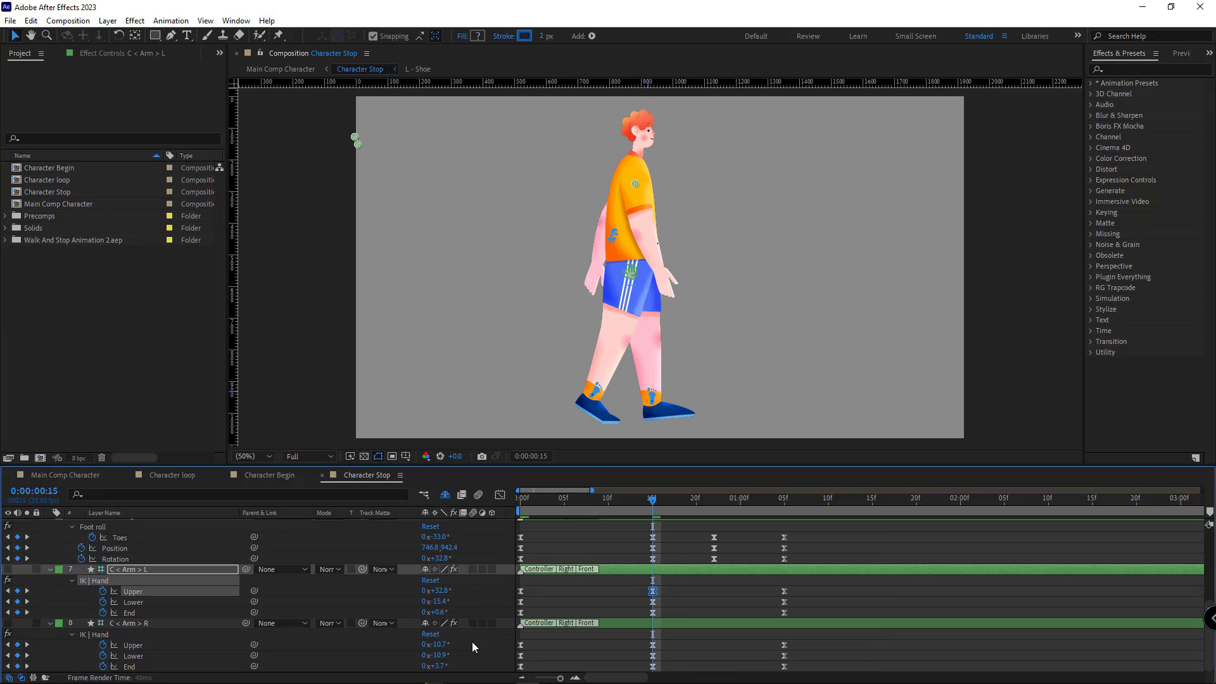
pyautogui.moveTo(438, 645); pyautogui.dragTo(394, 652)
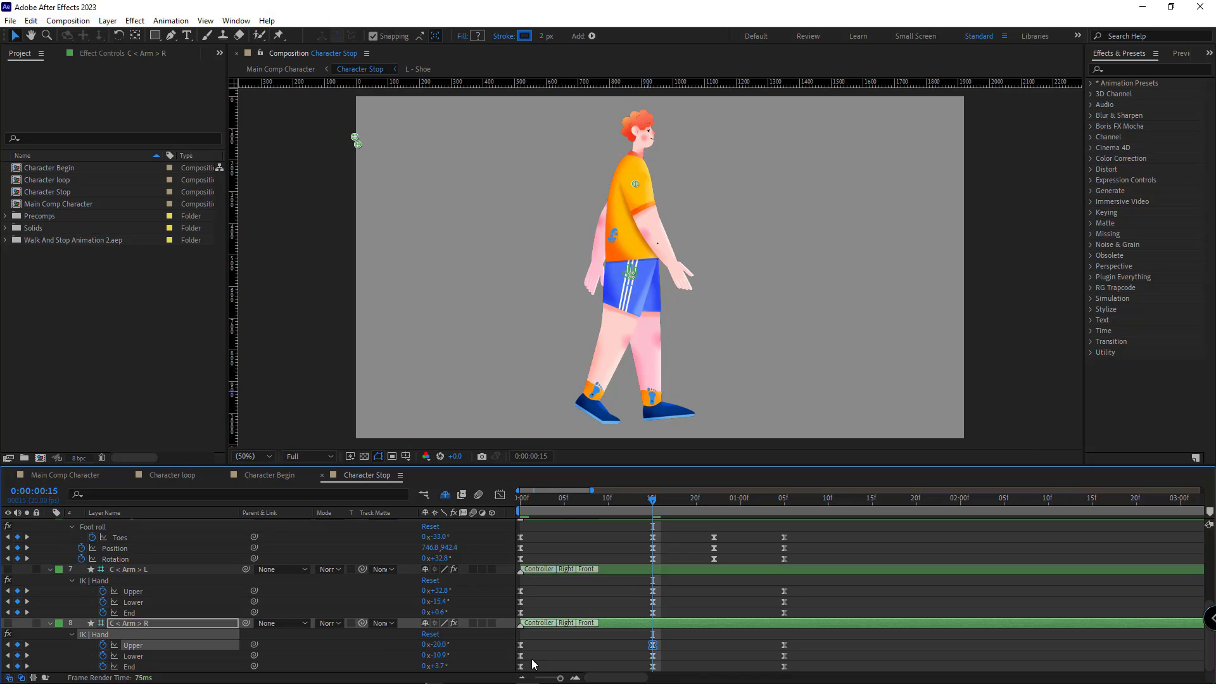
pyautogui.click(712, 662)
# At 0:00:01:05, set Upper on C < Arm > R to 14.5°, keeping the C < Arm > L value as it was.
pyautogui.click(784, 500)
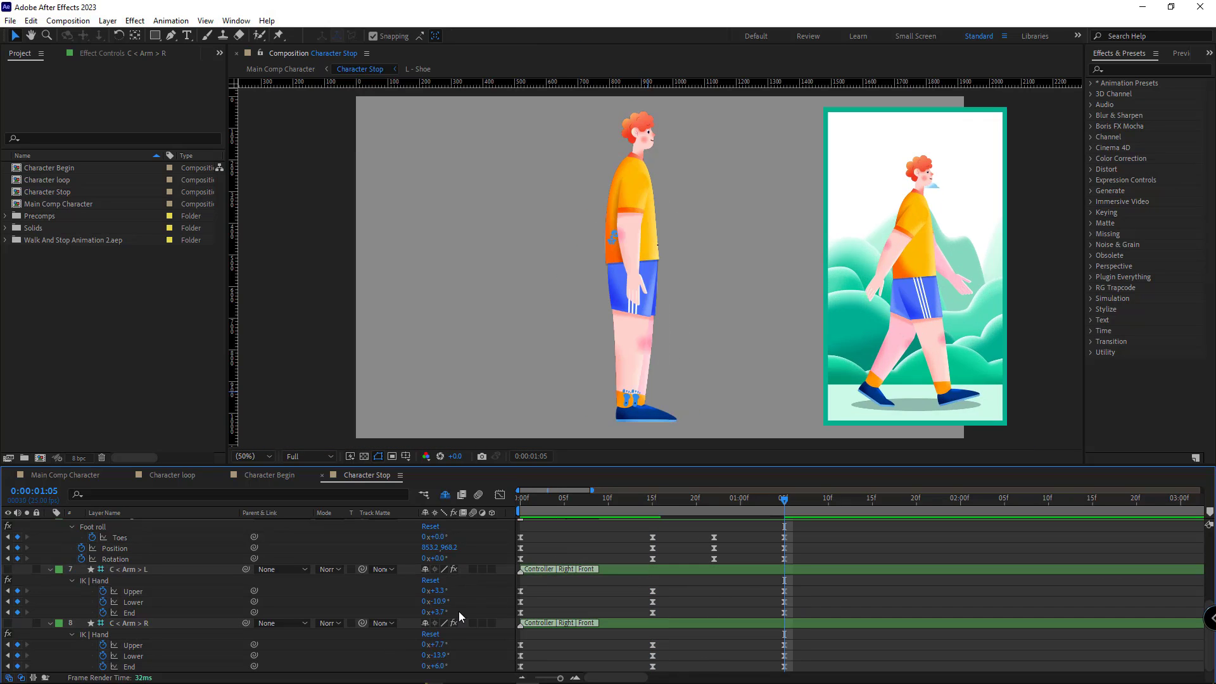
pyautogui.moveTo(436, 591); pyautogui.dragTo(455, 590)
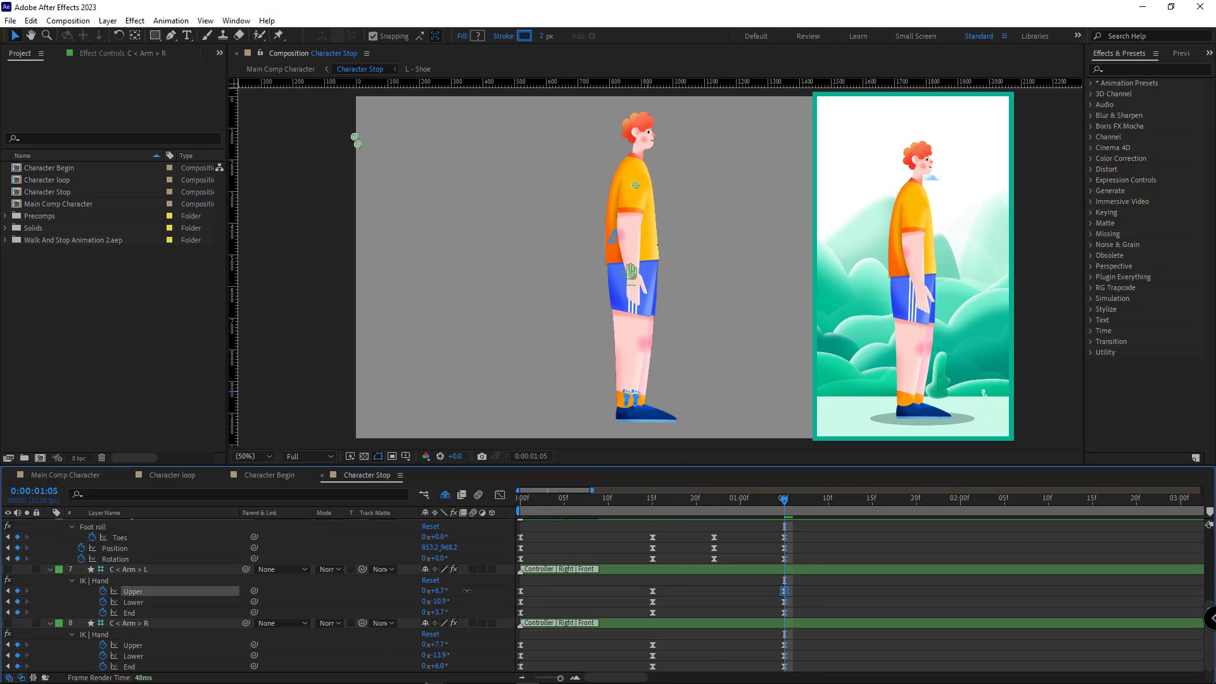
pyautogui.hotkey('ctrl', 'z')
pyautogui.moveTo(443, 647); pyautogui.dragTo(478, 646)
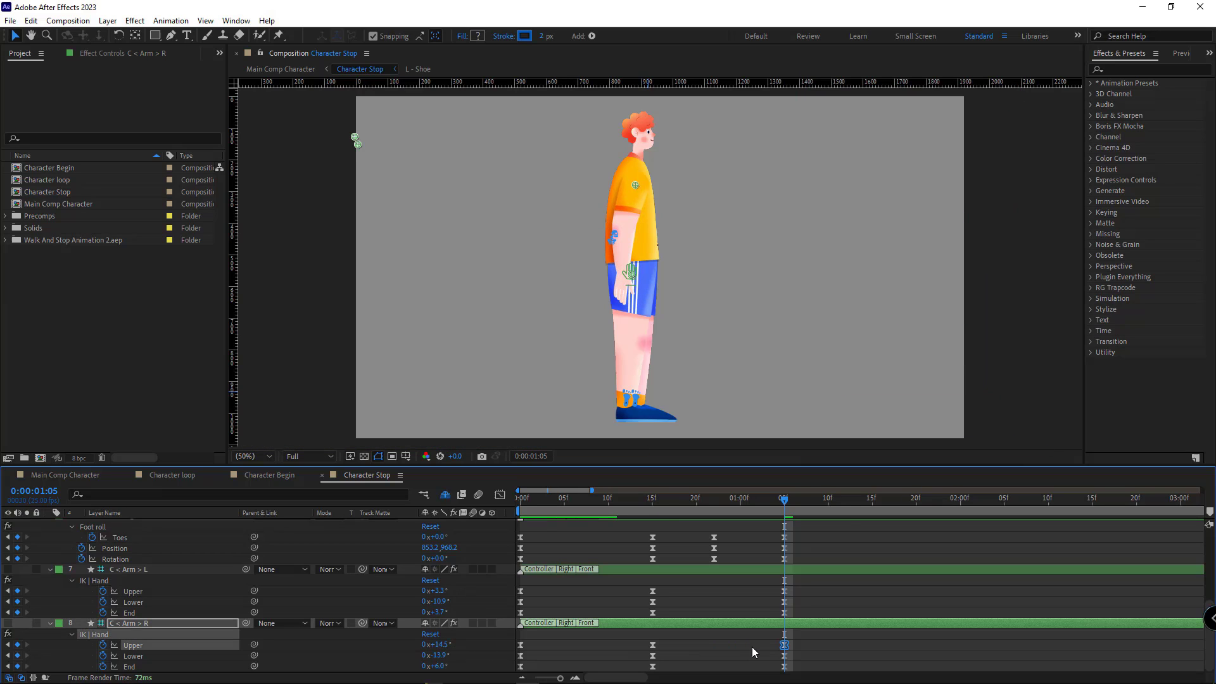
# At 0:00:01:20, set Upper on C < Arm > R to 1.4°.
pyautogui.hotkey('shift', 'pagedown')
pyautogui.press('pagedown')
pyautogui.press('pagedown')
pyautogui.press('pagedown')
pyautogui.press('pagedown')
pyautogui.press('pagedown')
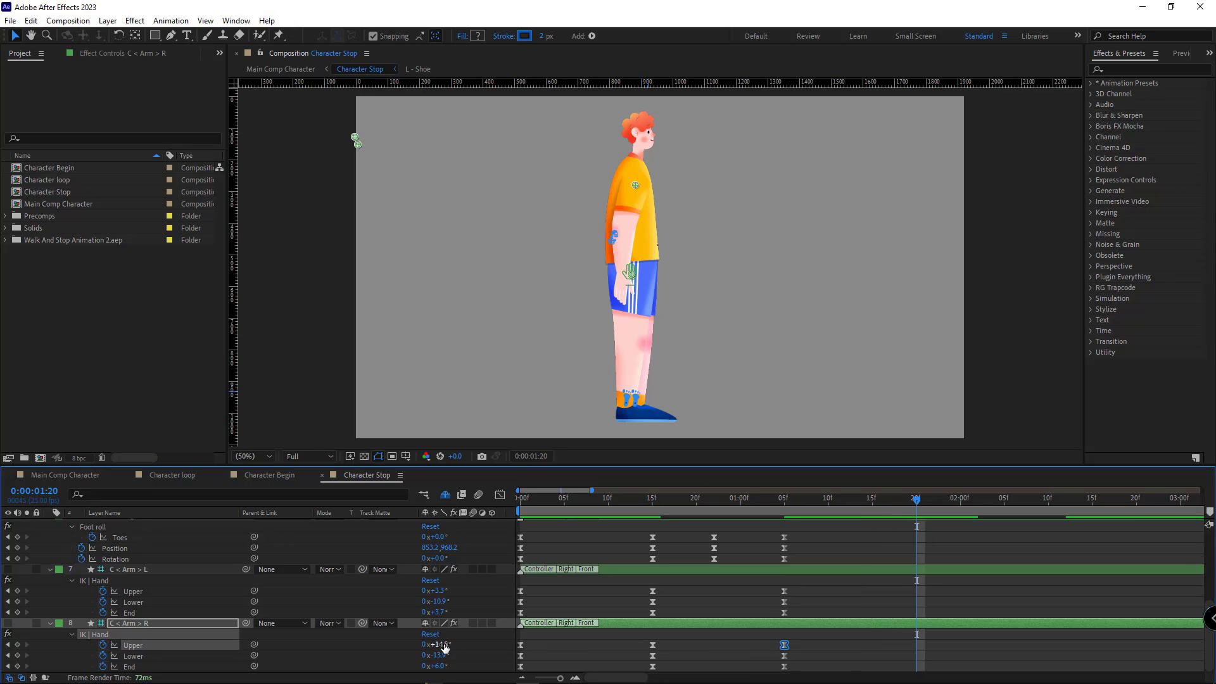
pyautogui.moveTo(445, 646); pyautogui.dragTo(364, 646)
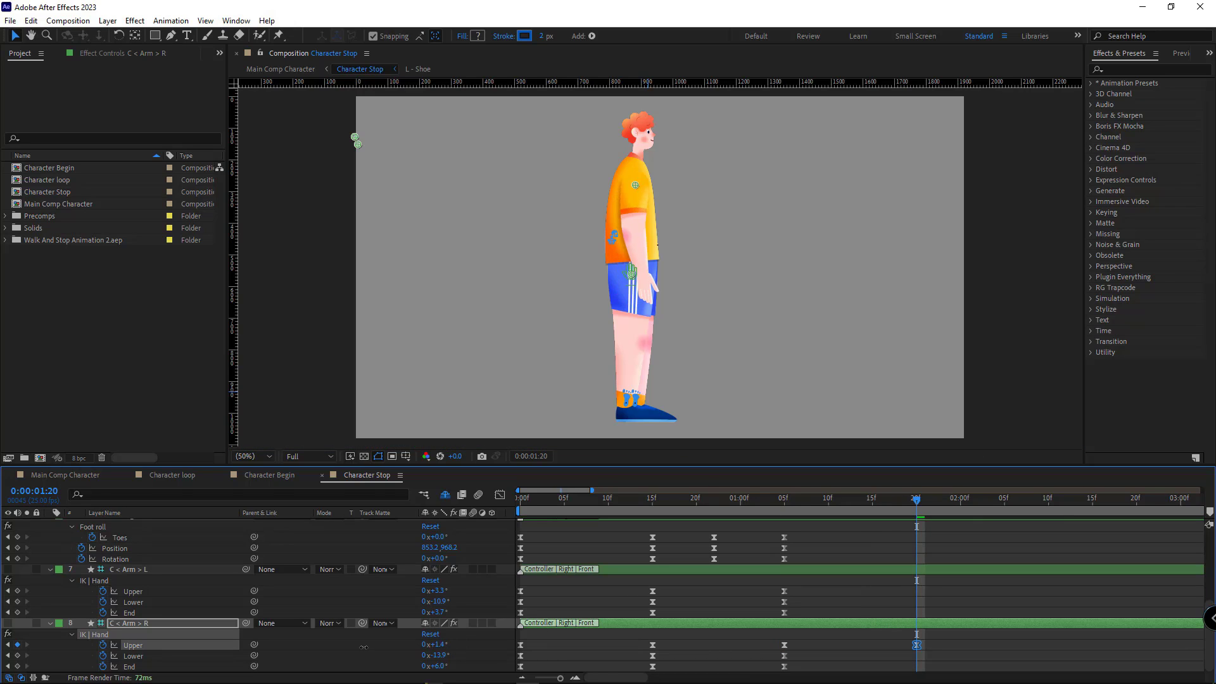
# Copy the first Upper keyframe of C < Arm > R from Character Begin and paste it in Character Stop at 0:00:02:05.
pyautogui.hotkey('shift', 'pagedown')
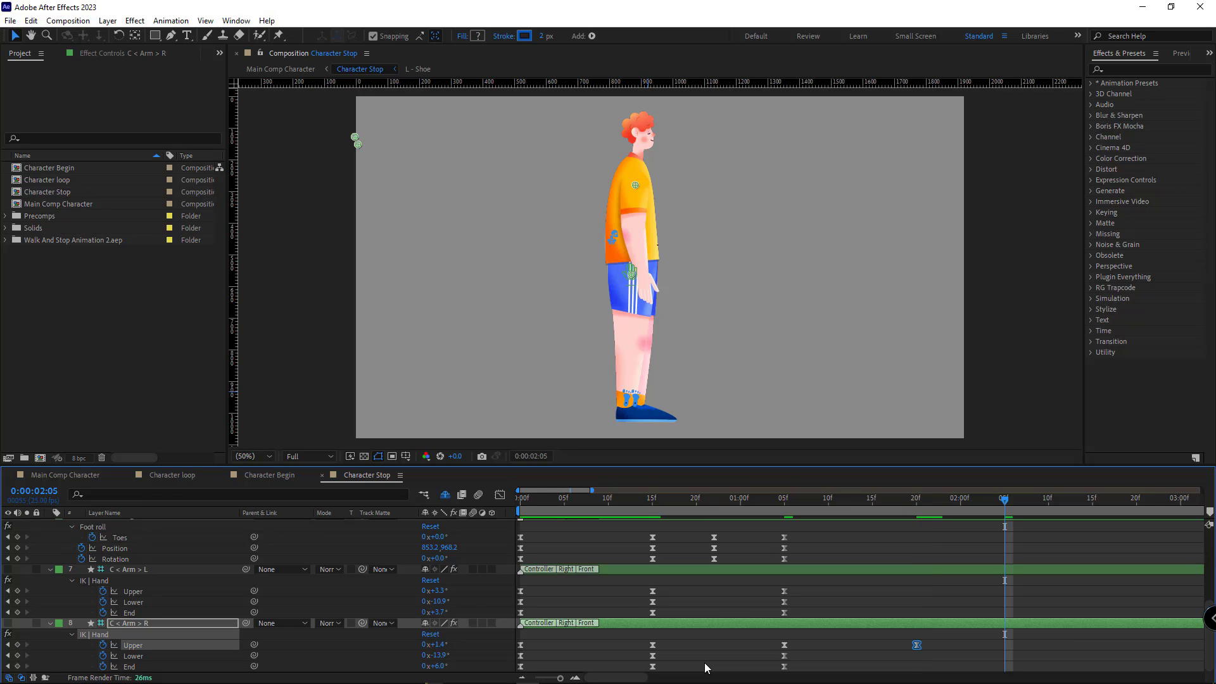
pyautogui.click(271, 476)
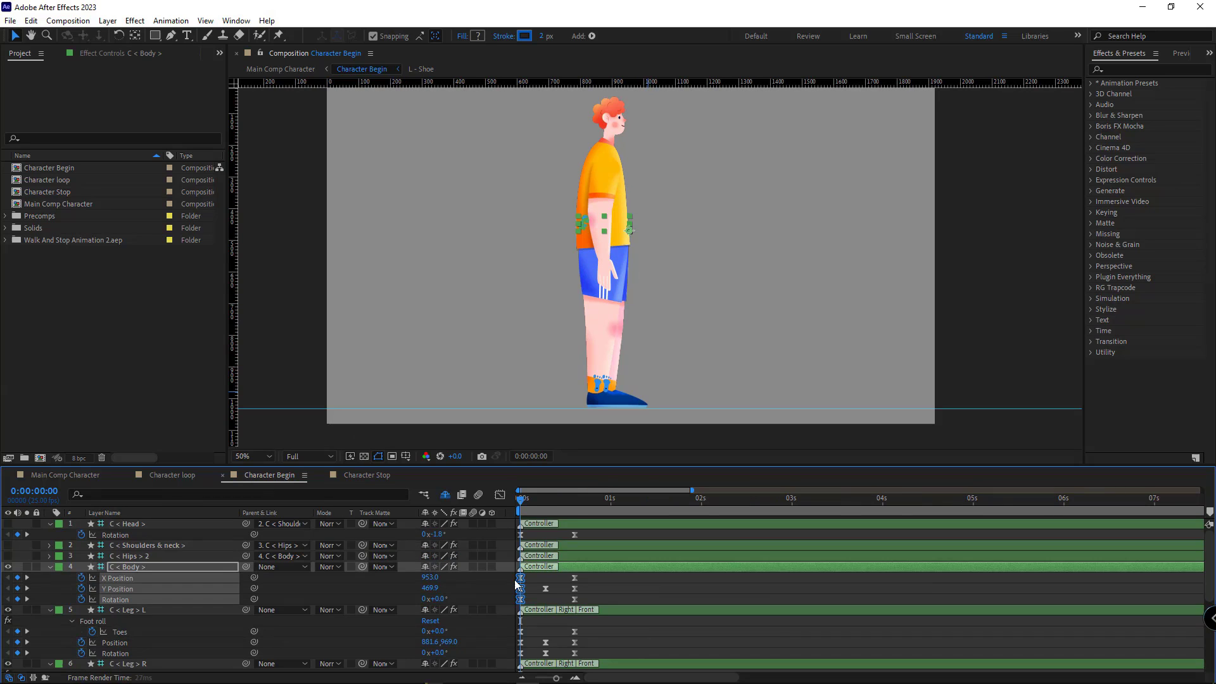
pyautogui.hotkey('ctrl', 'c')
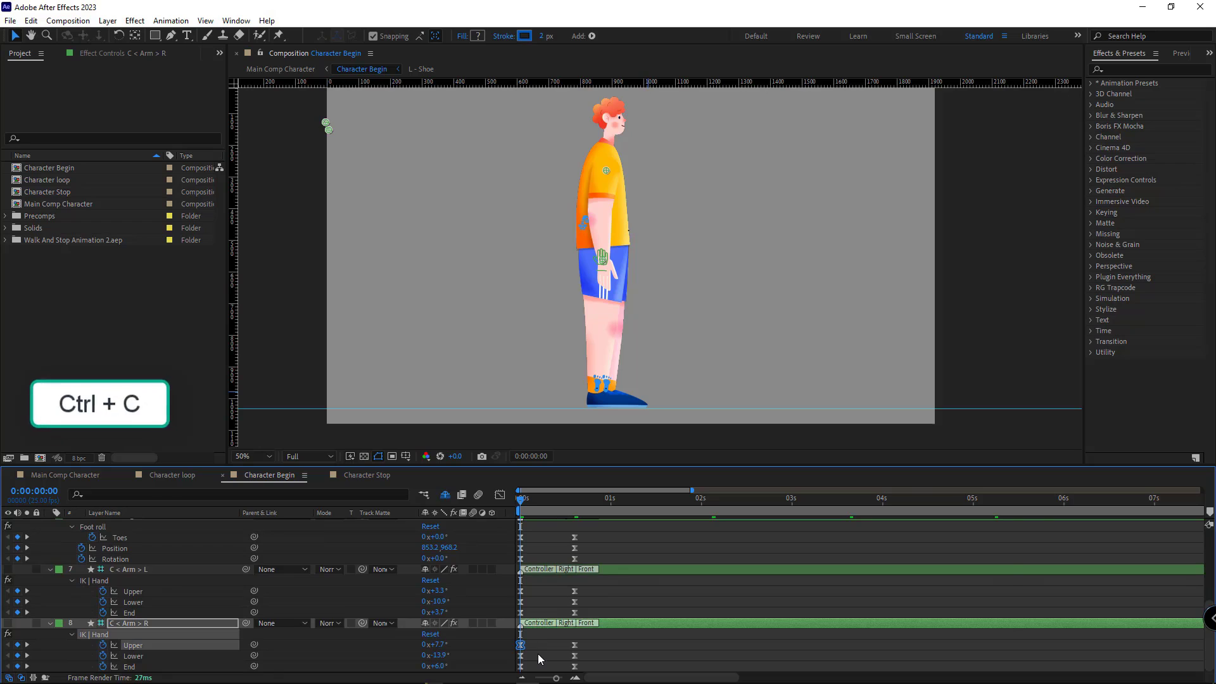
pyautogui.click(352, 475)
pyautogui.hotkey('ctrl', 'v')
pyautogui.click(970, 614)
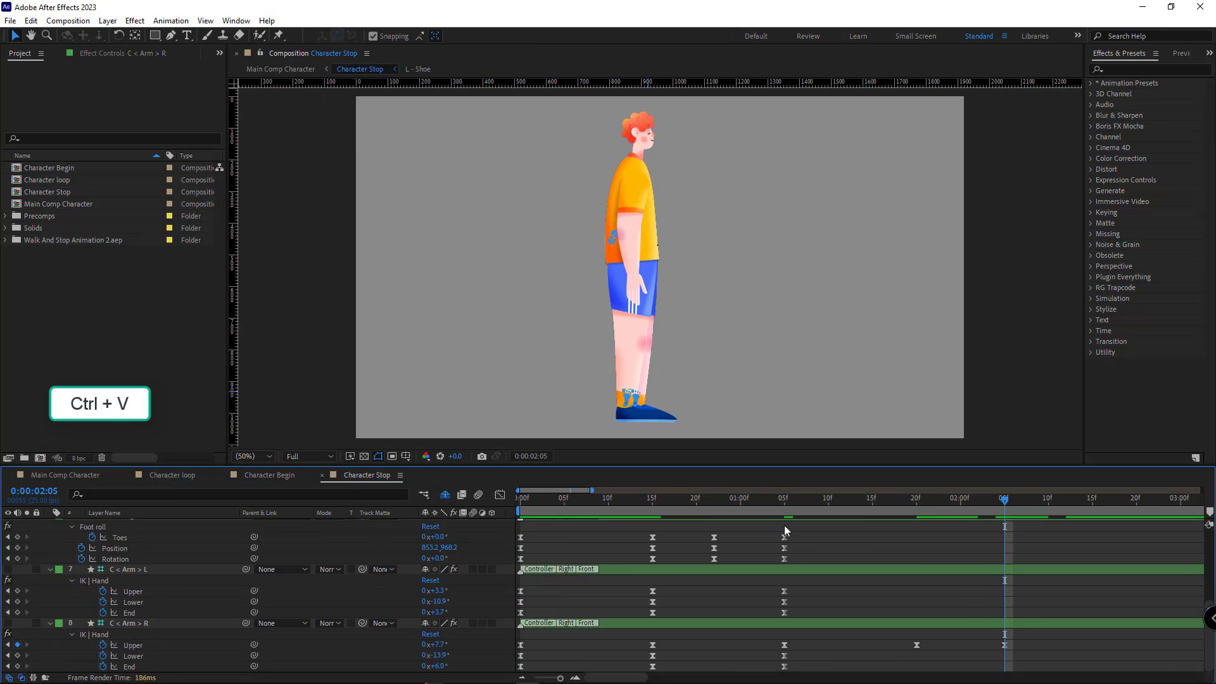
# Preview Character Stop from the start and move the last Upper keyframe of C < Arm > R to 0:00:02:10.
pyautogui.moveTo(776, 503); pyautogui.dragTo(520, 506)
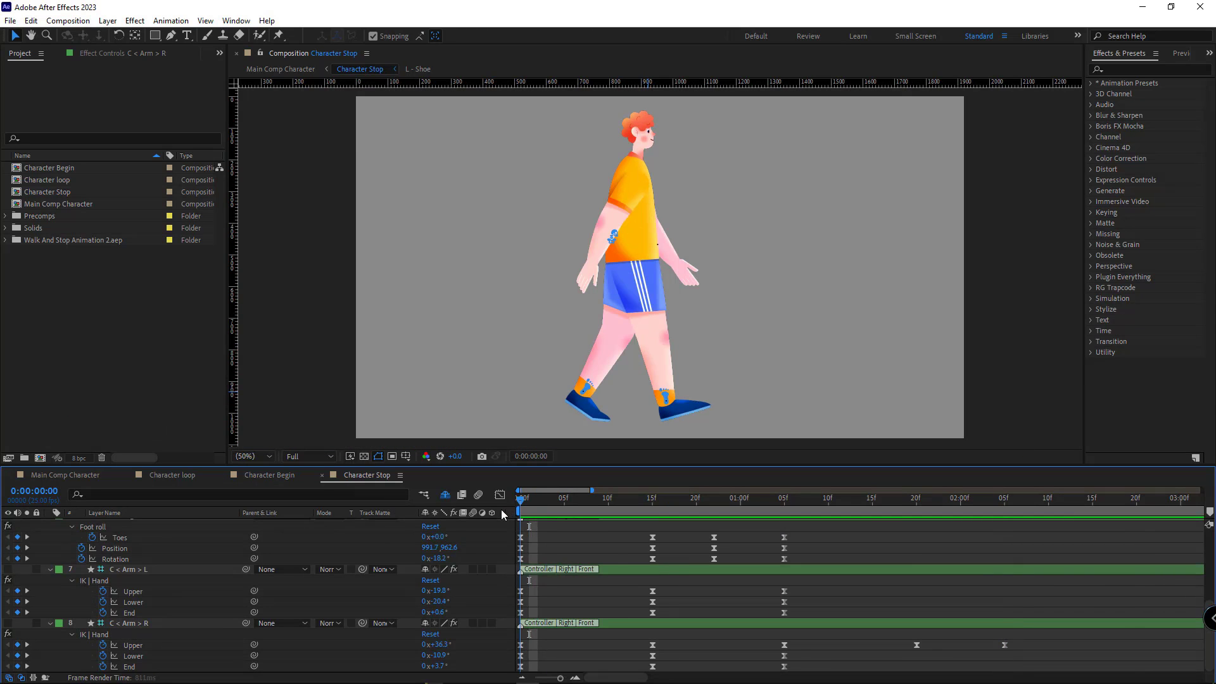
pyautogui.press('space')
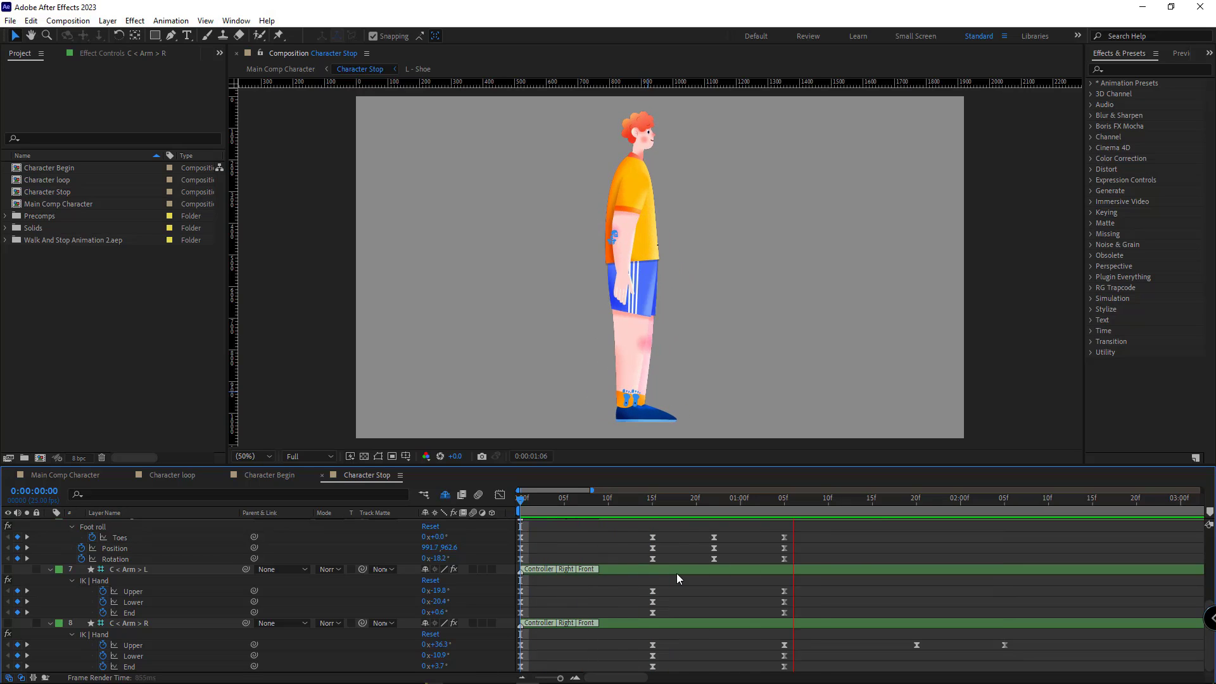
pyautogui.press('space')
pyautogui.press('space')
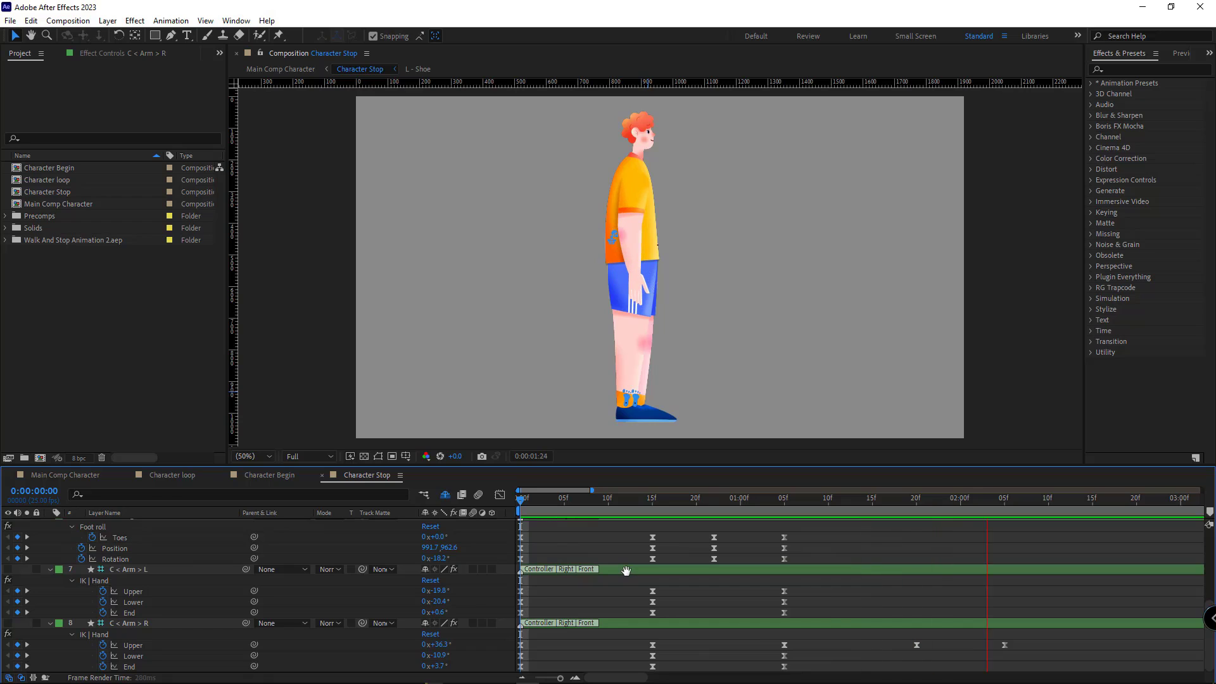
pyautogui.press('space')
pyautogui.click(1005, 645)
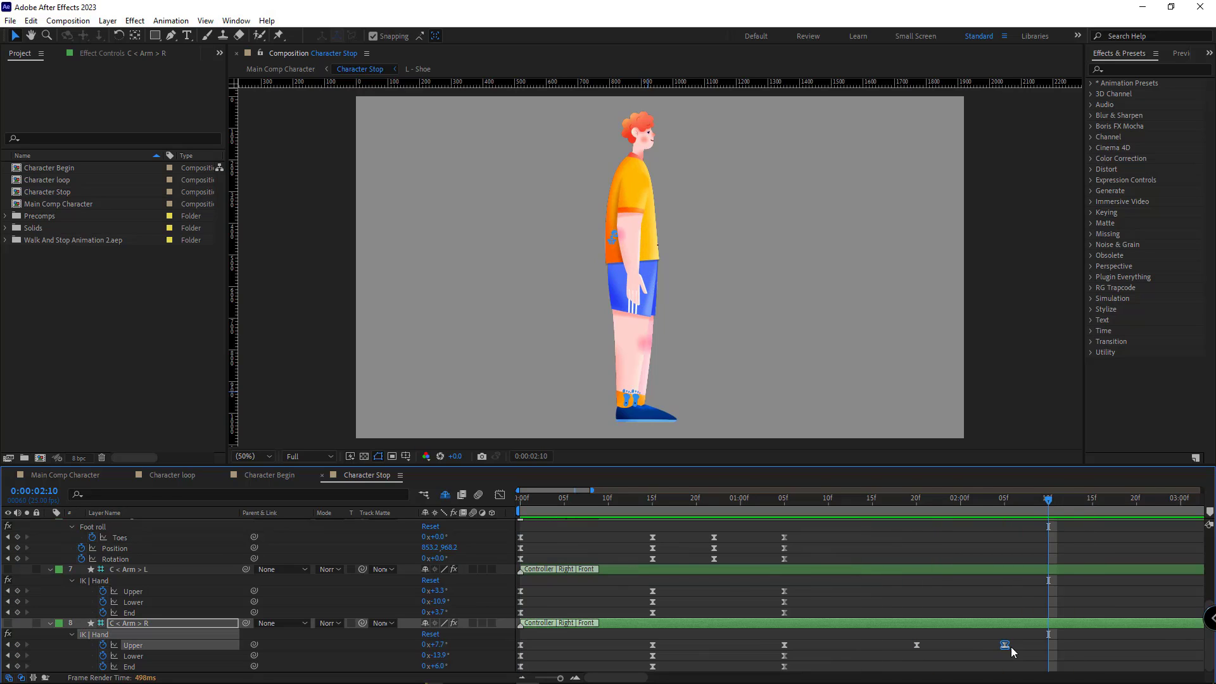
pyautogui.moveTo(1005, 645); pyautogui.dragTo(1049, 650)
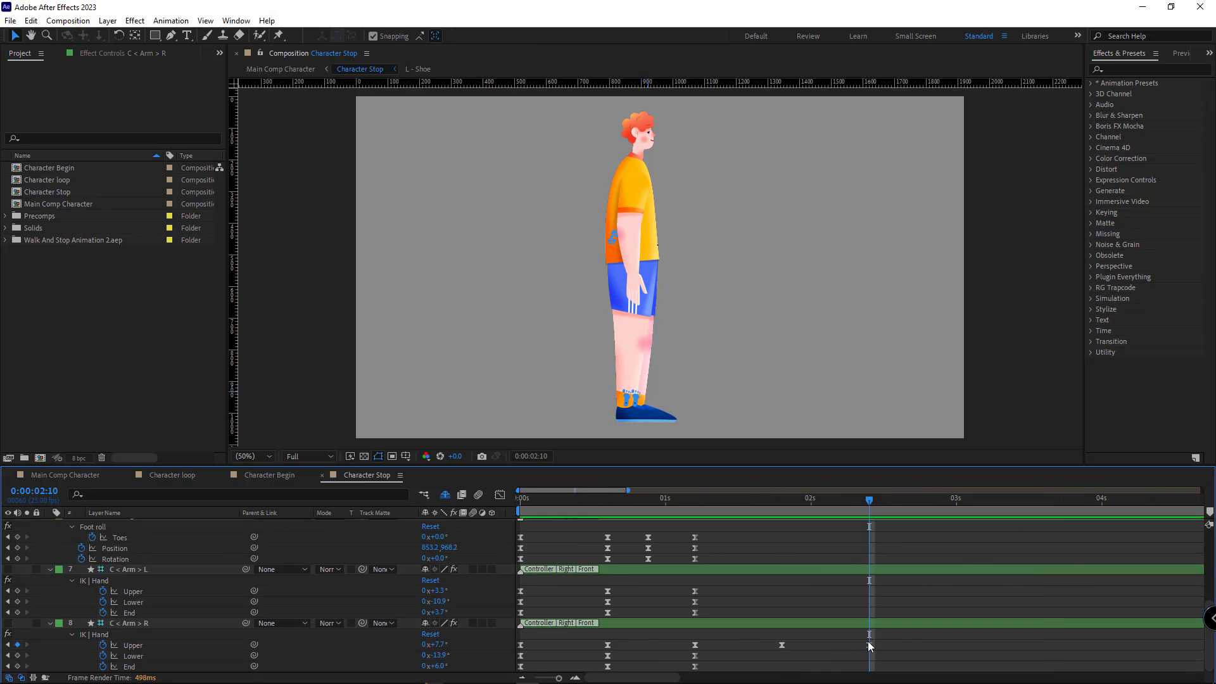
# Apply Easy Ease to the last three Upper keyframes of C < Arm > R and preview the animation from the start.
pyautogui.moveTo(879, 639); pyautogui.dragTo(681, 652)
pyautogui.rightClick(695, 645)
pyautogui.moveTo(792, 641)
pyautogui.click(884, 554)
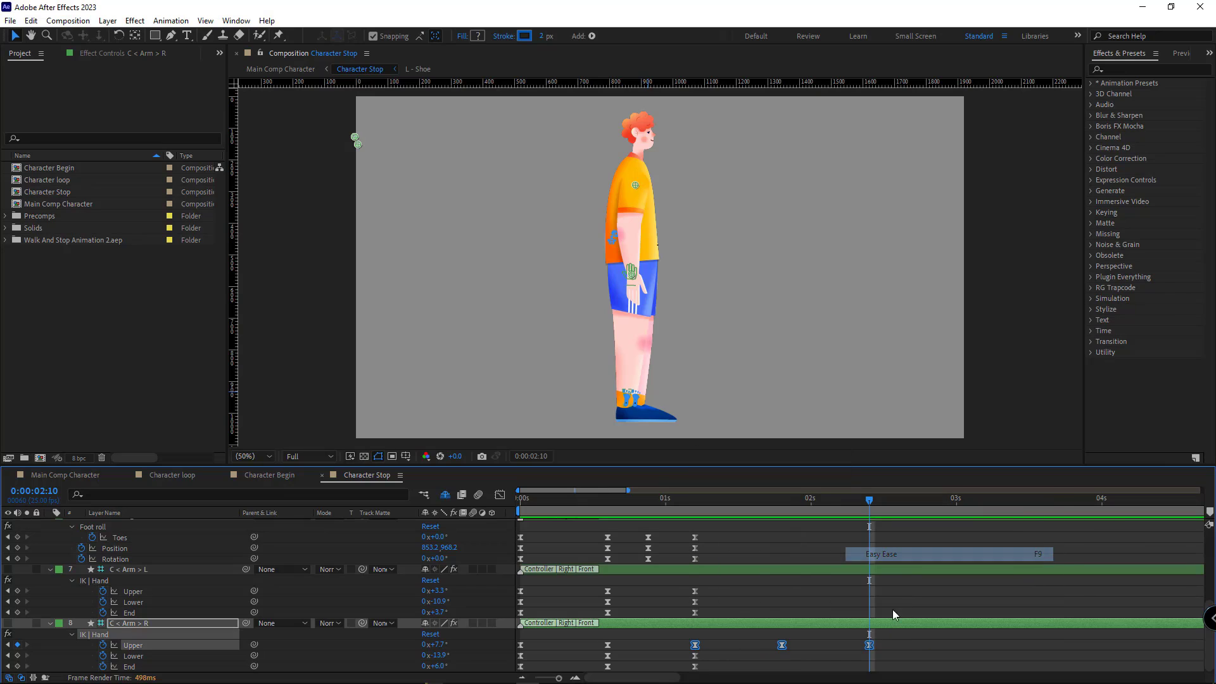
pyautogui.click(834, 634)
pyautogui.press('Home')
pyautogui.press('space')
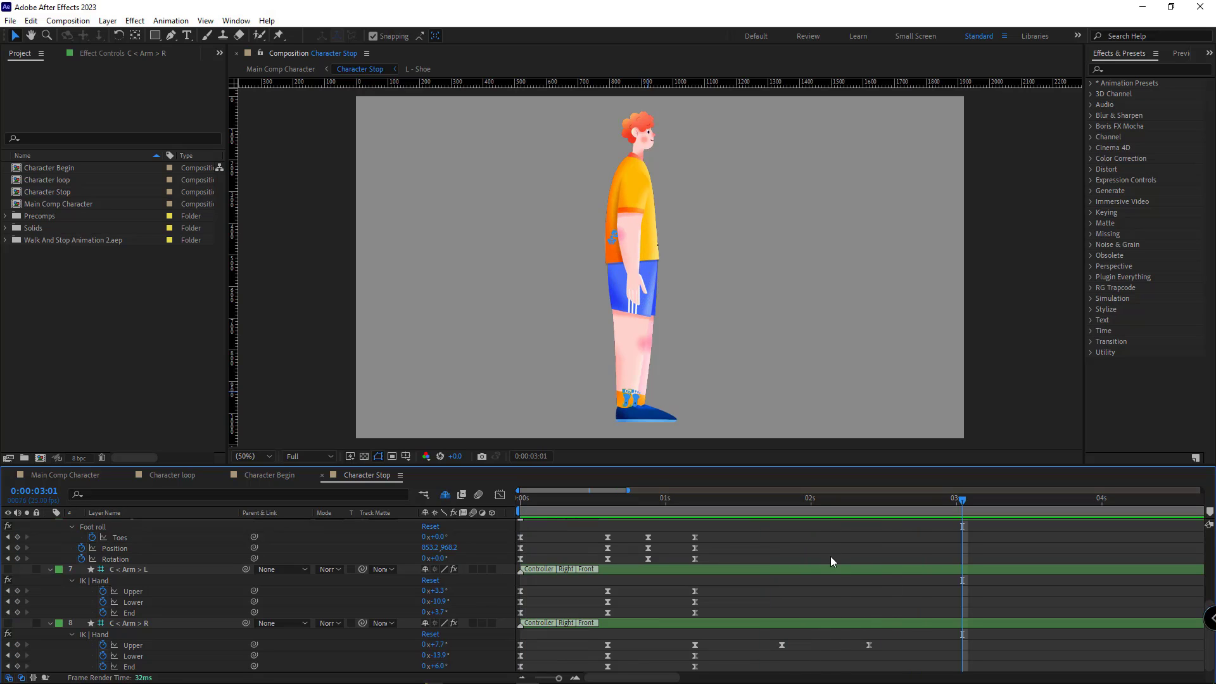
pyautogui.press('space')
# In Main Comp Character, end the work area at 0:00:08:20 and preview the full begin, loop and stop sequence.
pyautogui.click(66, 475)
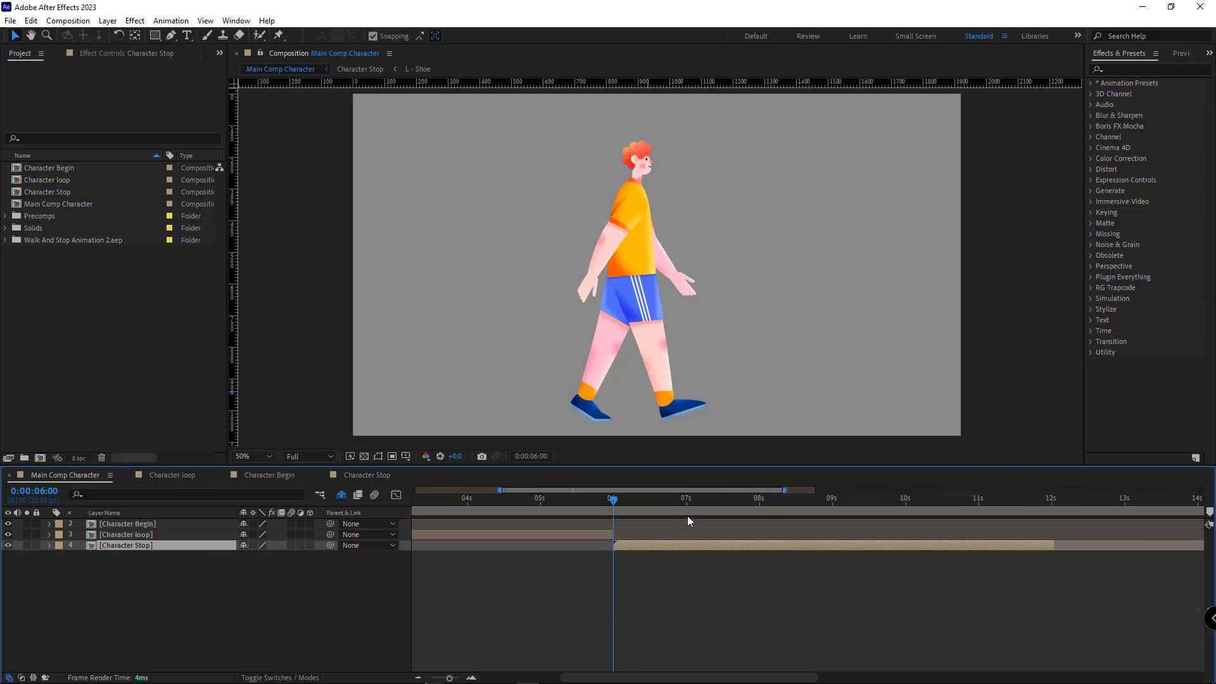
pyautogui.moveTo(663, 502); pyautogui.dragTo(807, 505)
pyautogui.press('n')
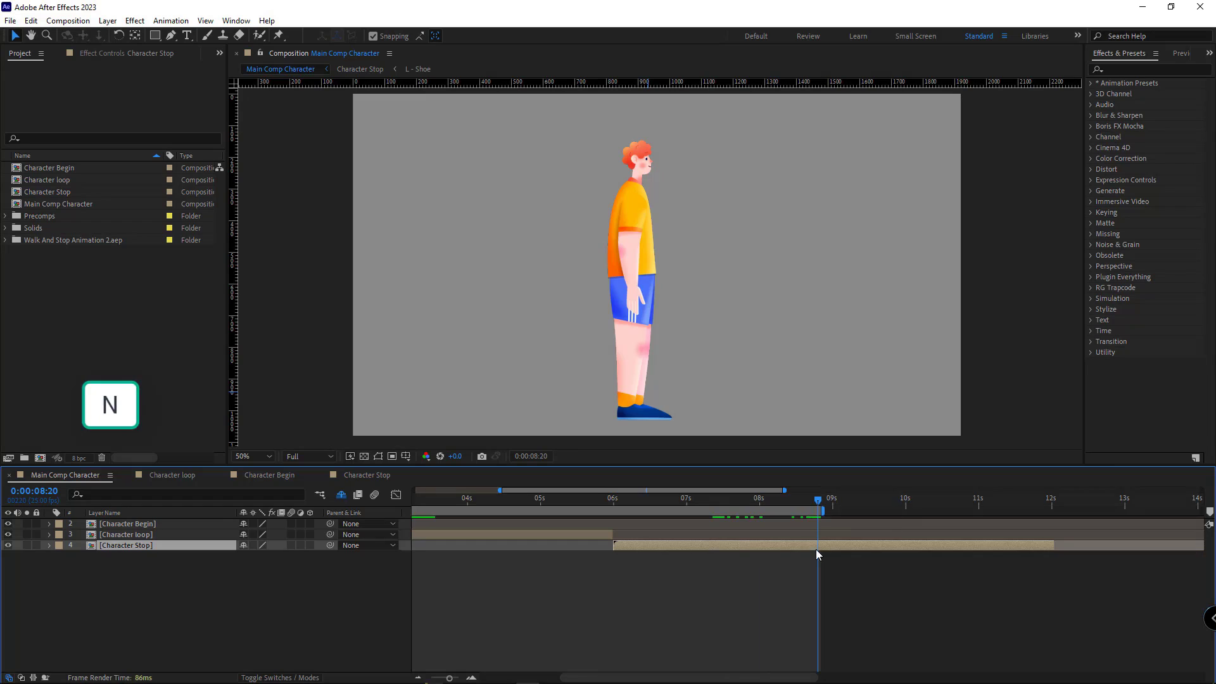
pyautogui.scroll(-2, 730, 571)
pyautogui.press('space')
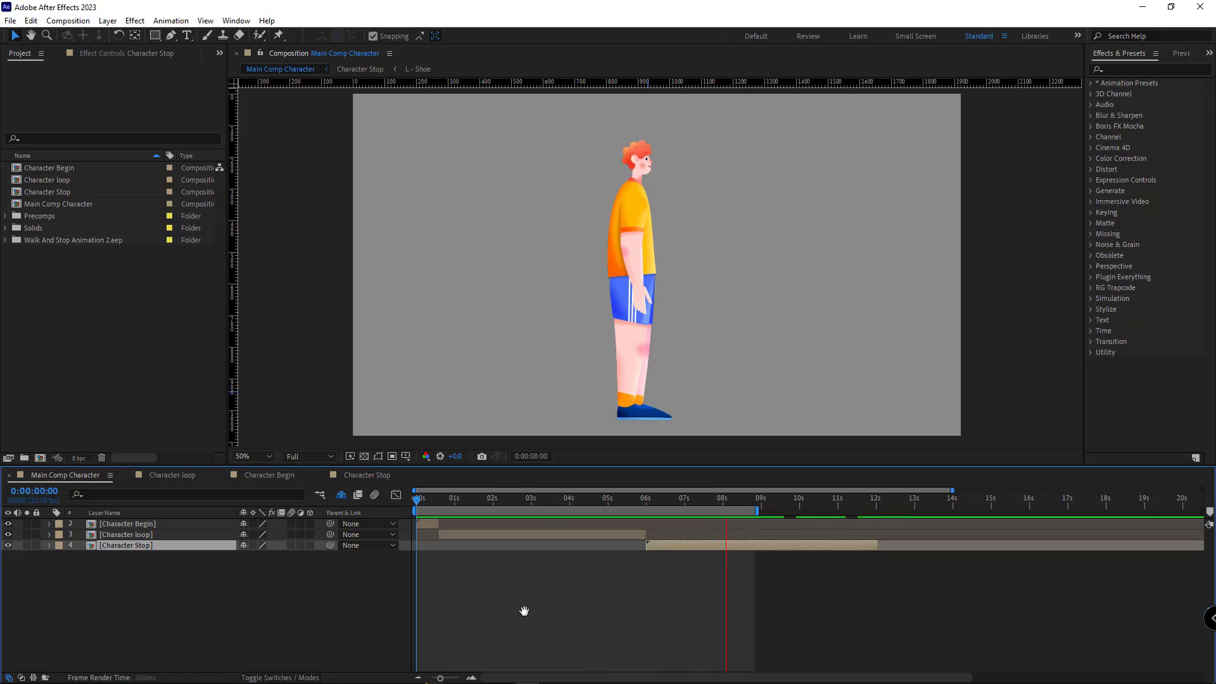
# In Character Stop, add a Y Position keyframe of 471.8 to C < Body > at 0:00:00:04.
pyautogui.moveTo(597, 501); pyautogui.dragTo(651, 518)
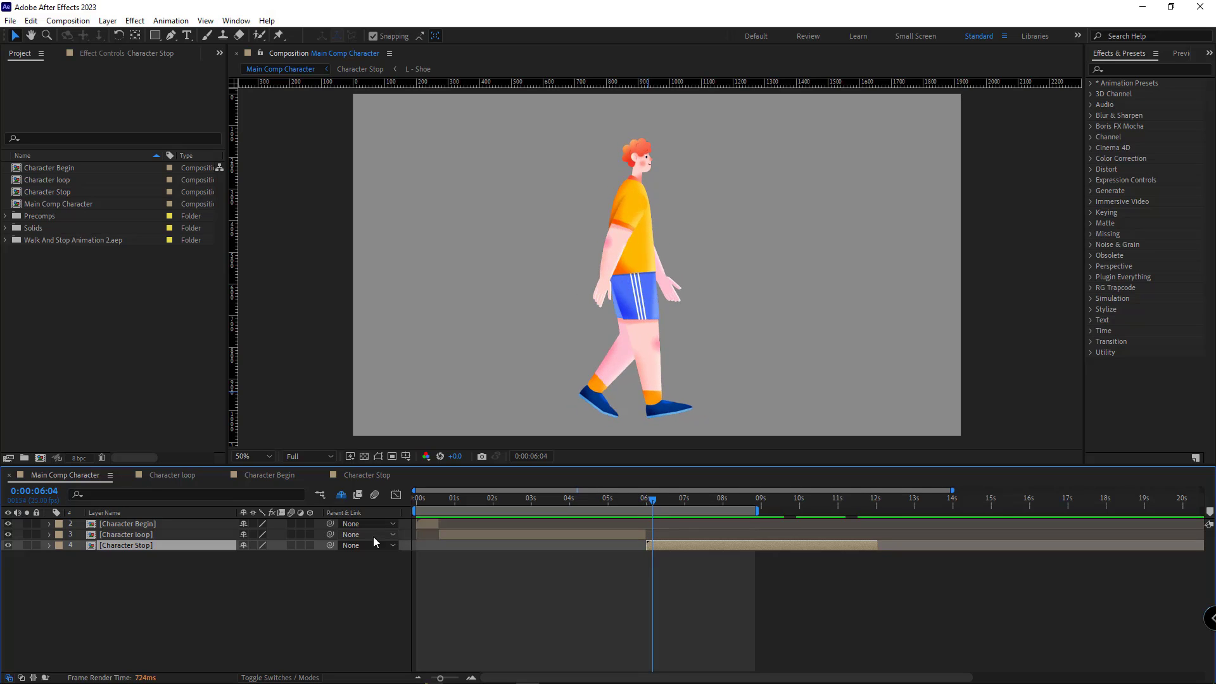
pyautogui.click(363, 475)
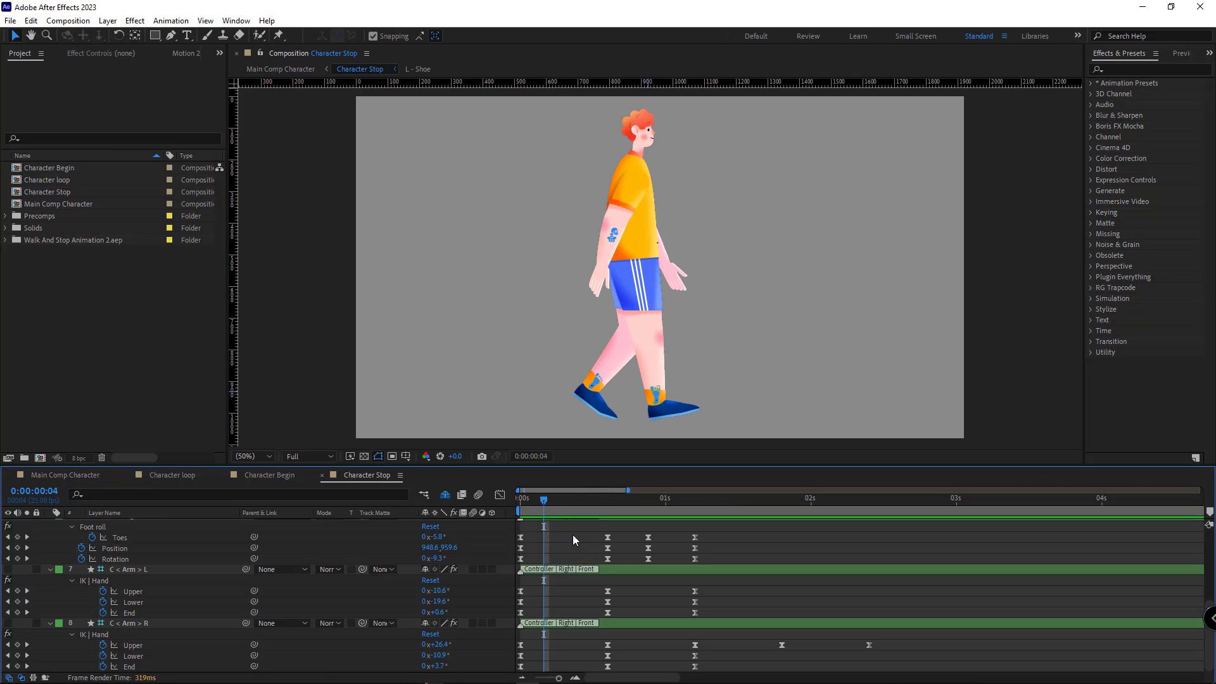
pyautogui.moveTo(543, 503)
pyautogui.mouseDown()
pyautogui.moveTo(518, 508)
pyautogui.moveTo(549, 501)
pyautogui.mouseUp()
pyautogui.scroll(5, 204, 610)
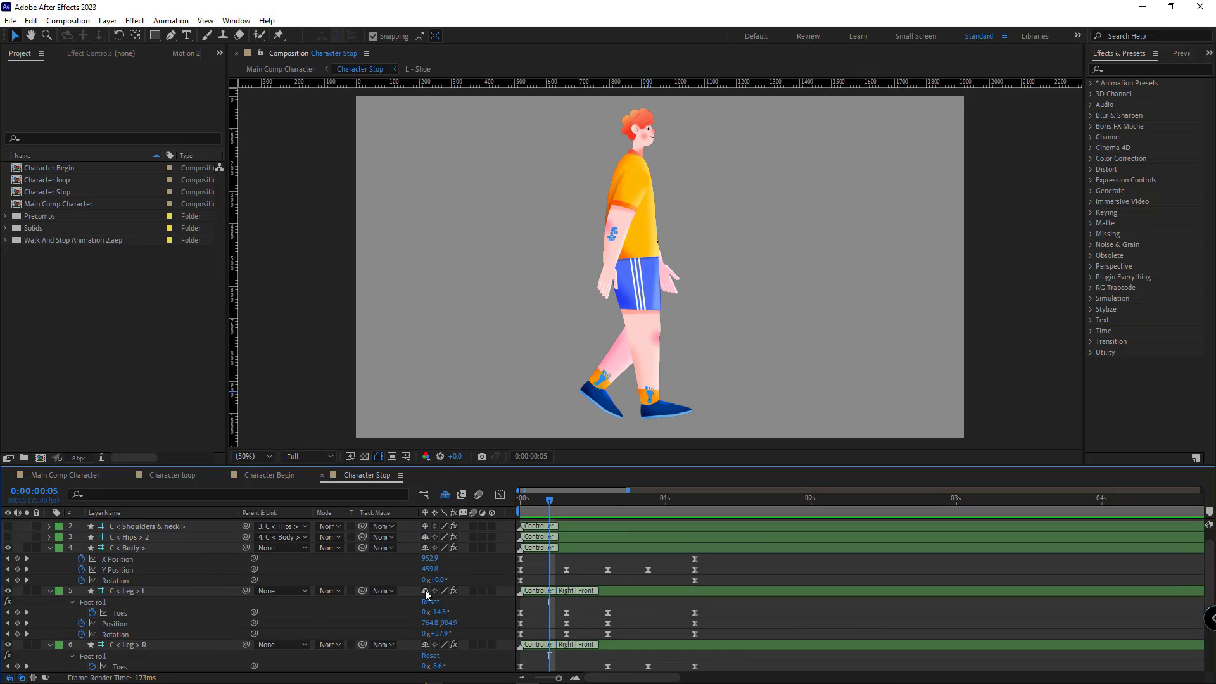
pyautogui.moveTo(430, 568); pyautogui.dragTo(454, 568)
pyautogui.click(549, 569)
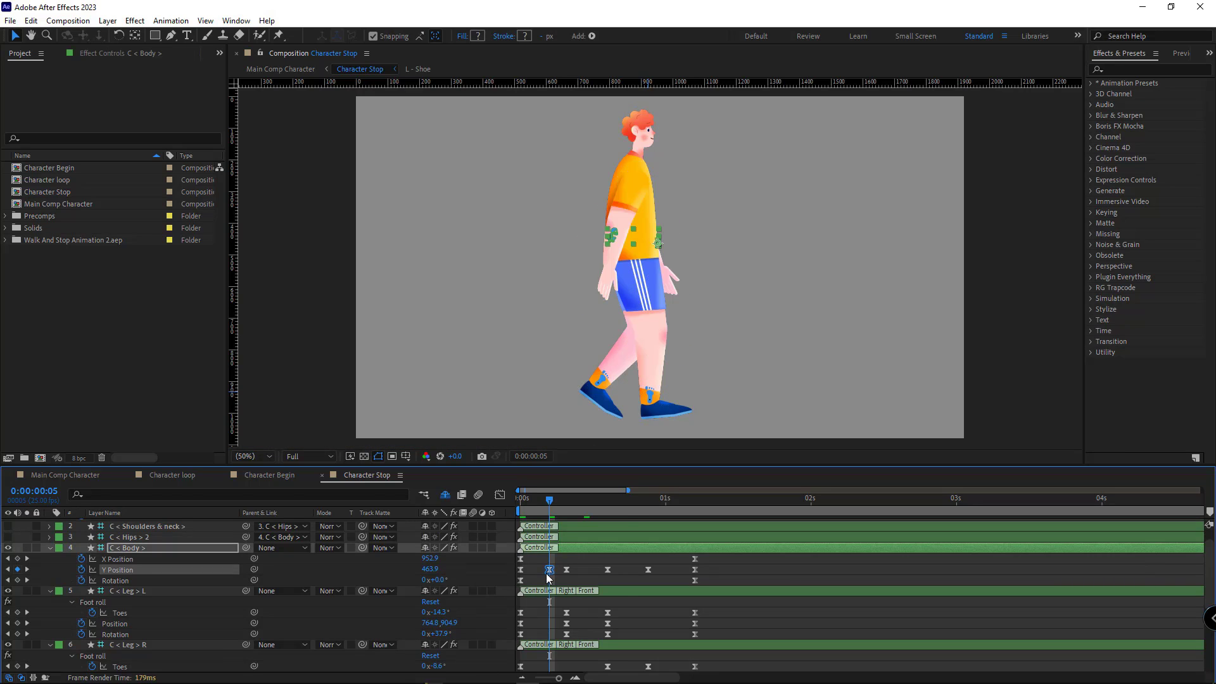
pyautogui.moveTo(549, 571); pyautogui.dragTo(543, 573)
pyautogui.click(556, 579)
pyautogui.moveTo(572, 499); pyautogui.dragTo(543, 499)
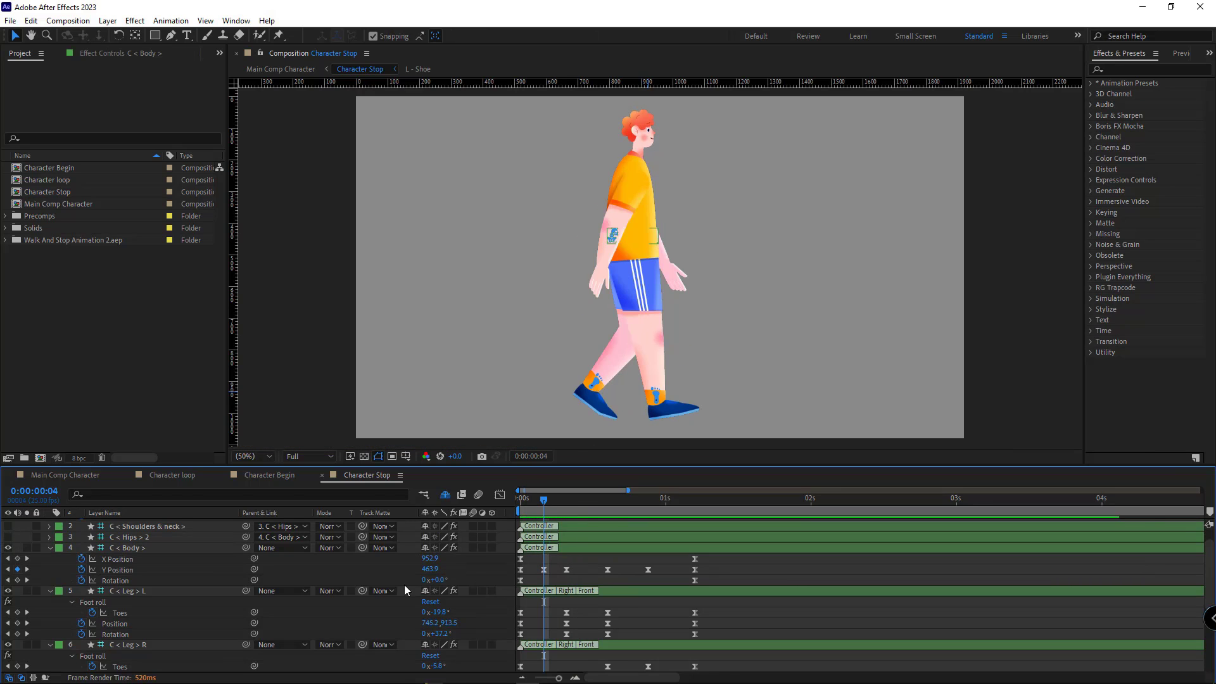
pyautogui.moveTo(430, 569); pyautogui.dragTo(465, 568)
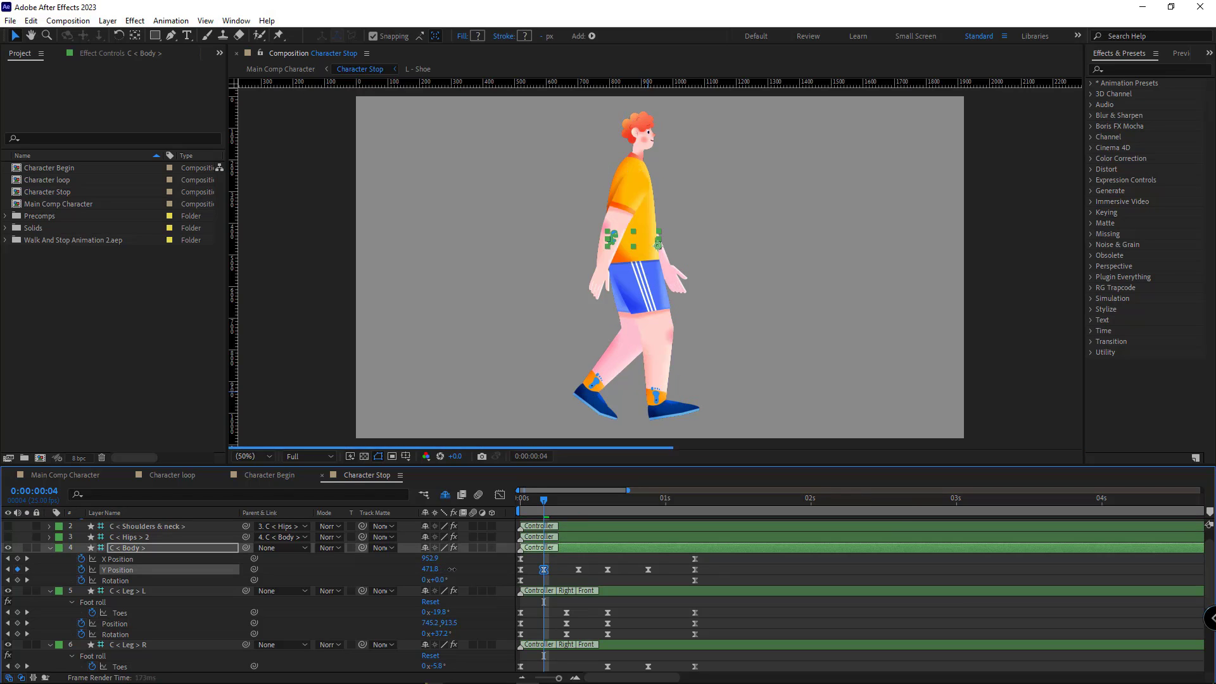
pyautogui.click(591, 571)
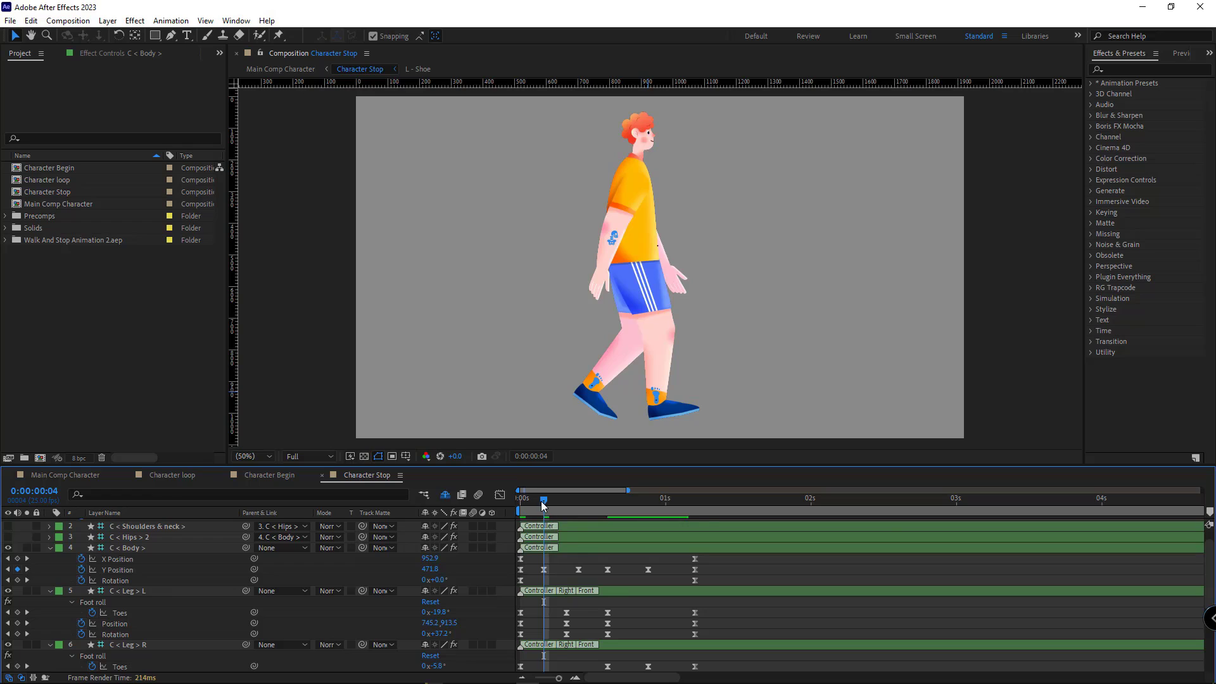
# Move C < Body >'s fourth Y Position keyframe to 0:00:00:17 with a value of 467.0, and the fifth to 0:00:00:24.
pyautogui.moveTo(543, 501); pyautogui.dragTo(618, 513)
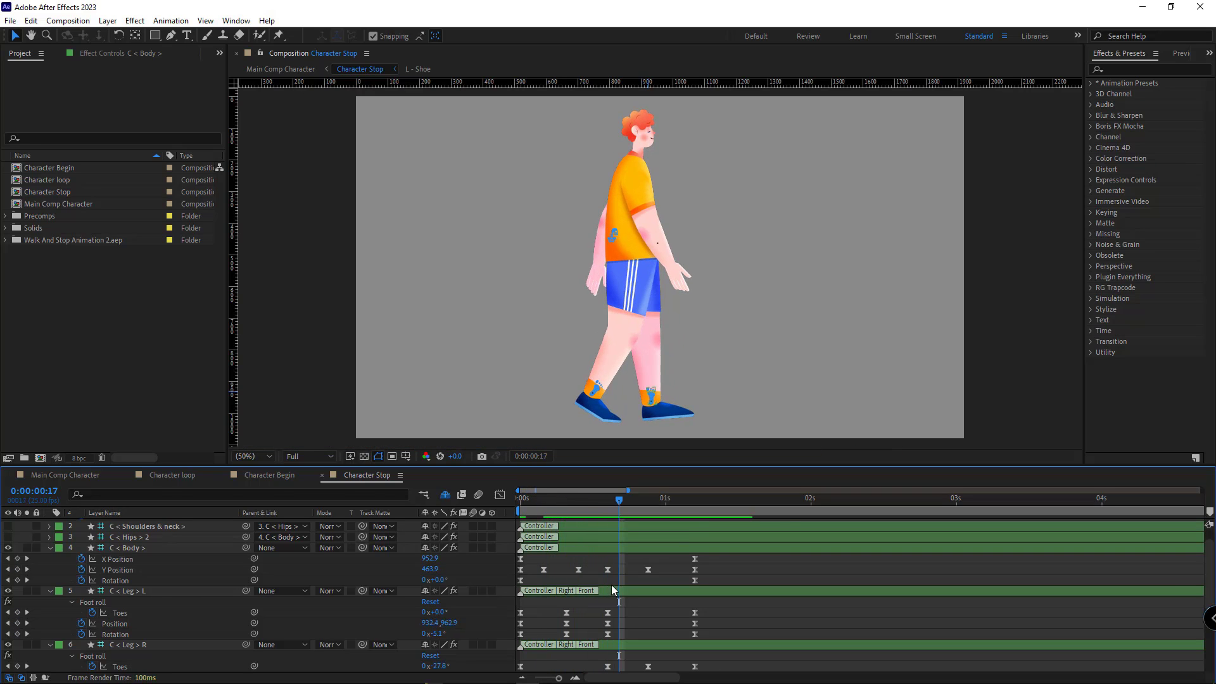
pyautogui.moveTo(607, 570); pyautogui.dragTo(618, 569)
pyautogui.moveTo(430, 569); pyautogui.dragTo(446, 573)
pyautogui.click(646, 563)
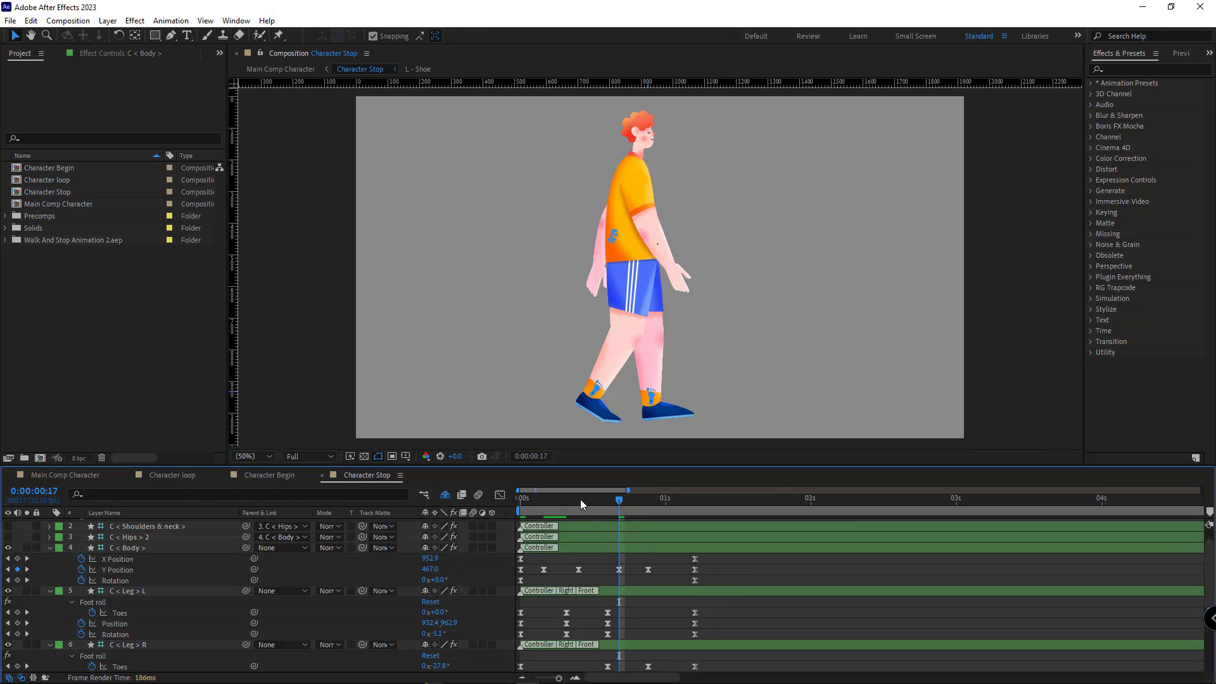
pyautogui.moveTo(592, 503); pyautogui.dragTo(660, 505)
pyautogui.moveTo(649, 570); pyautogui.dragTo(660, 570)
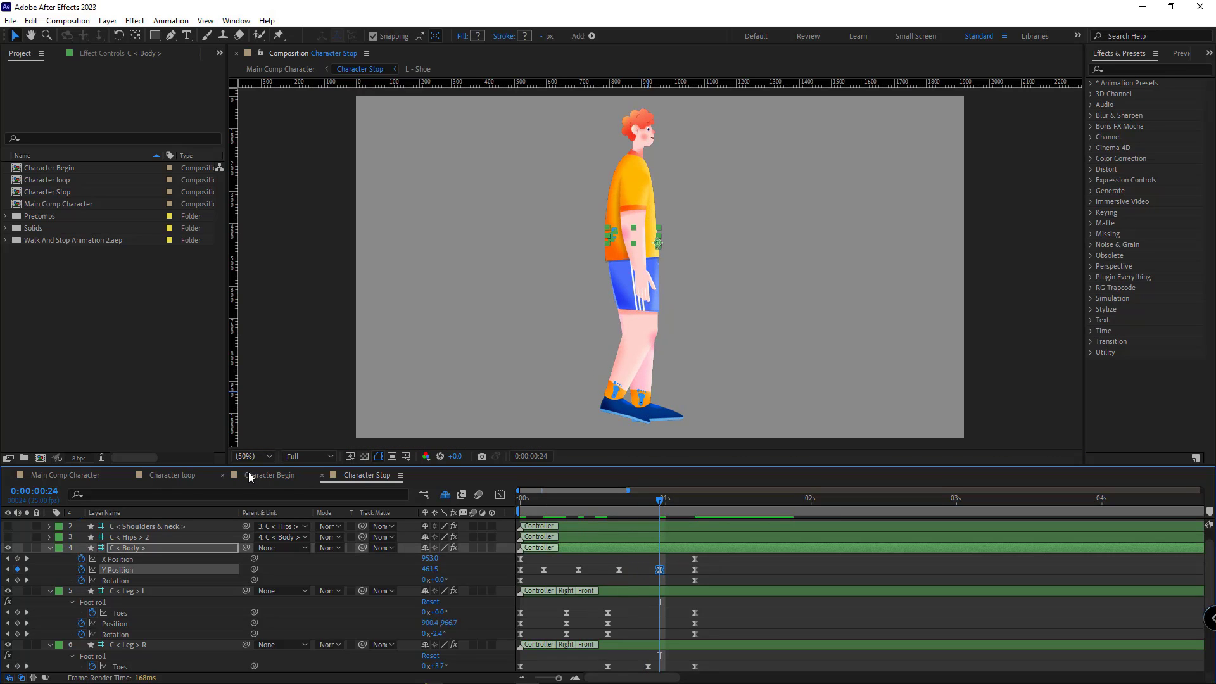
# In Main Comp Character, start the work area shortly before Character Stop and preview the transition into the stop.
pyautogui.click(85, 475)
pyautogui.moveTo(644, 501); pyautogui.dragTo(613, 501)
pyautogui.press('b')
pyautogui.press('space')
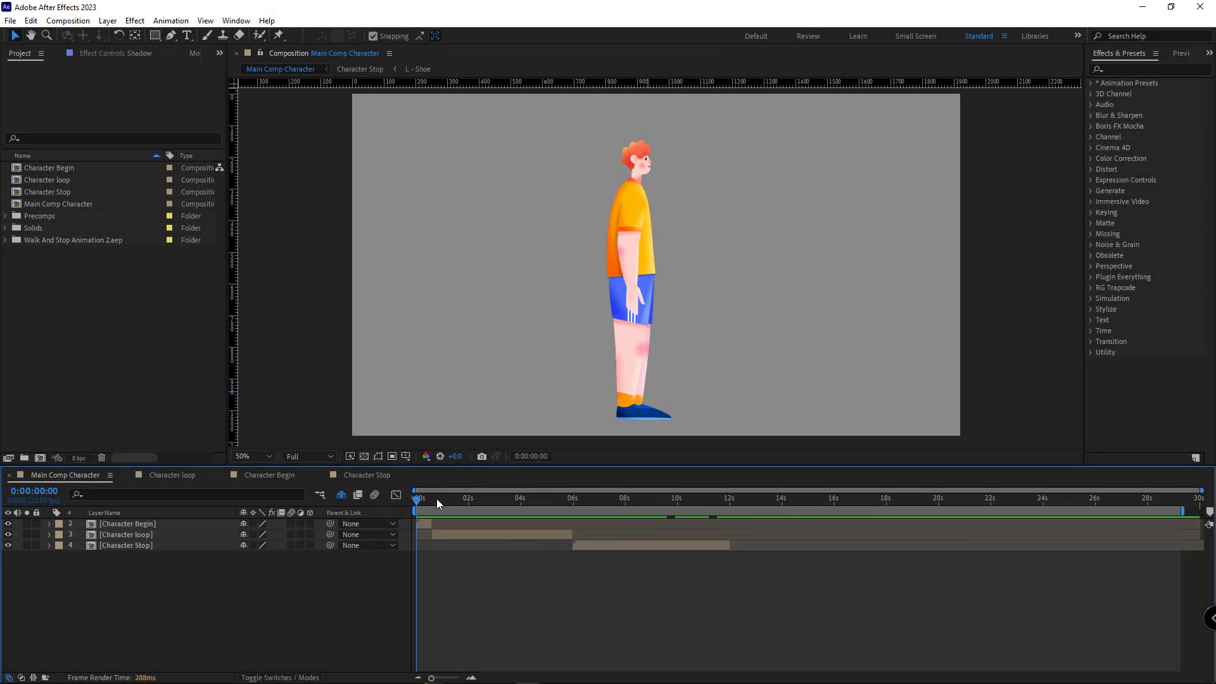
# Trim the end of the Character Stop layer at 0:00:09:07 in Main Comp Character.
pyautogui.moveTo(437, 503); pyautogui.dragTo(671, 546)
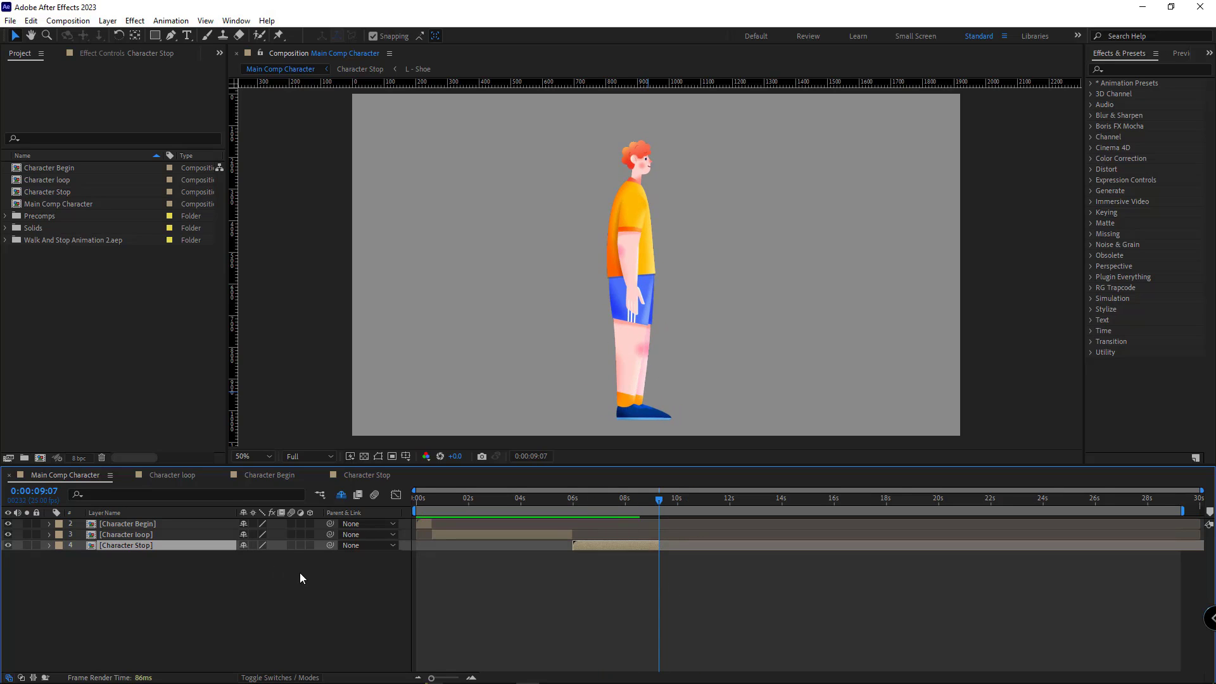
# Duplicate the Character Begin, loop and Stop layers, place the copies below the originals and start them at 0:00:09:07.
pyautogui.keyDown('shift'); pyautogui.click(115, 523); pyautogui.keyUp('shift')
pyautogui.hotkey('ctrl', 'd')
pyautogui.moveTo(127, 576); pyautogui.dragTo(306, 634)
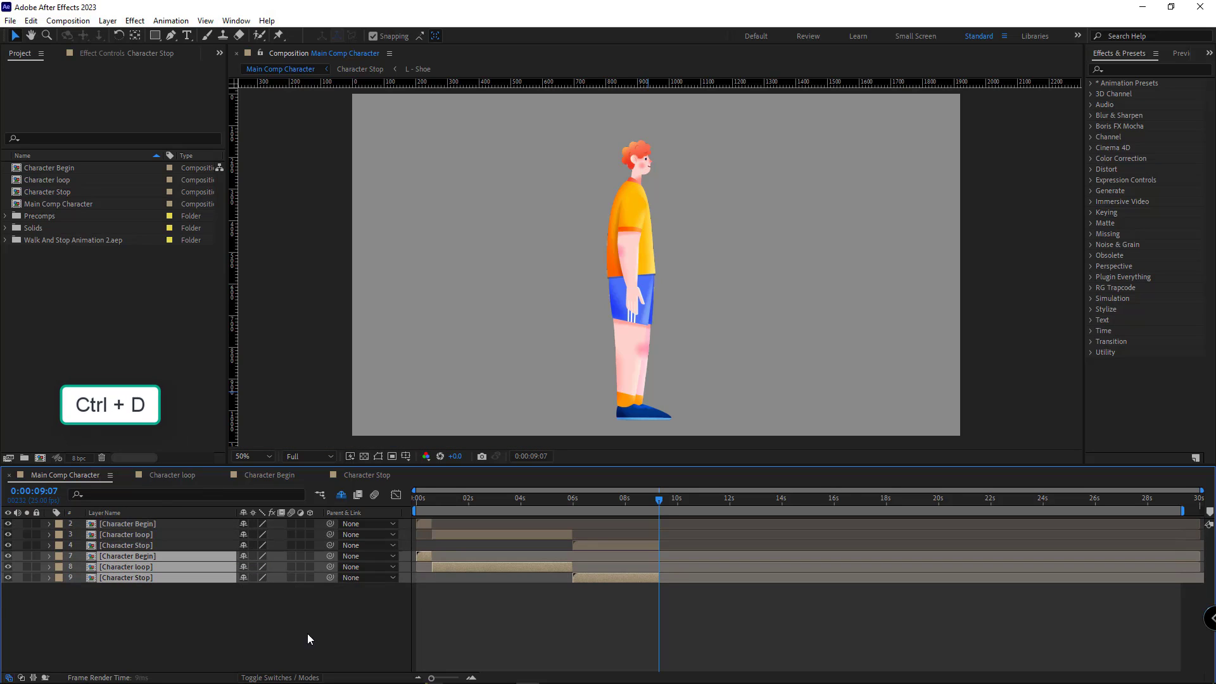
pyautogui.moveTo(424, 557); pyautogui.dragTo(667, 558)
pyautogui.press(';')
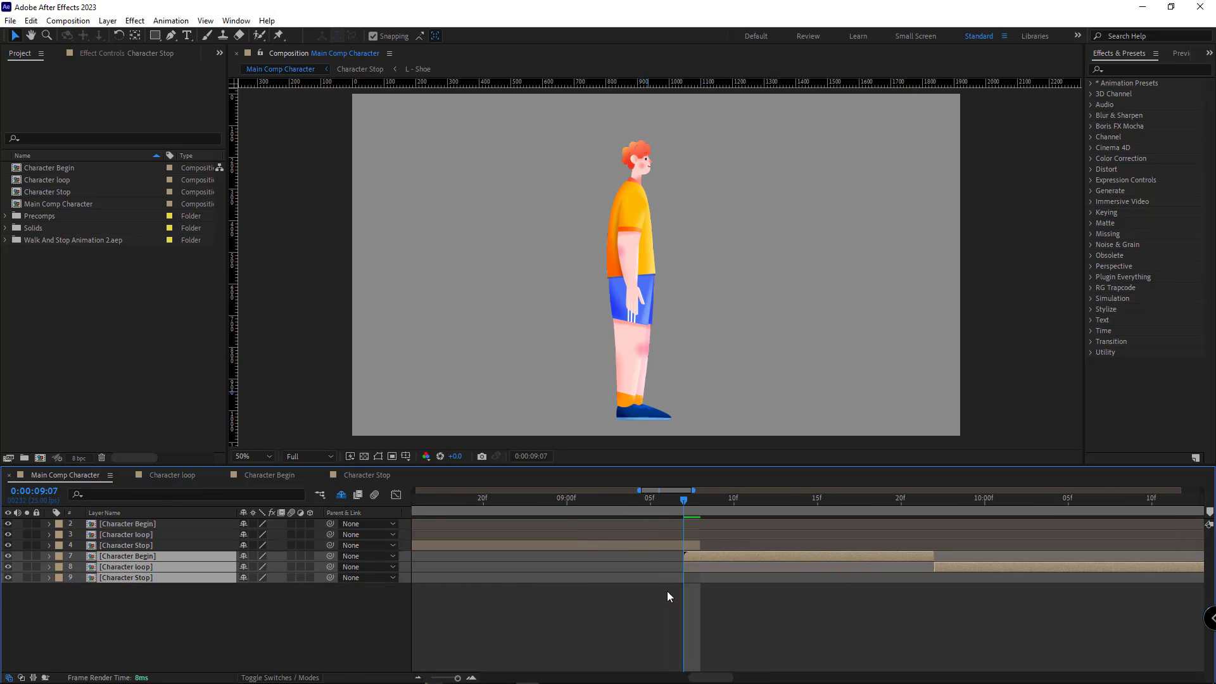
pyautogui.click(613, 583)
pyautogui.press(';')
# Preview the repeated walk sequence in Main Comp Character from 0:00:08:12.
pyautogui.click(638, 500)
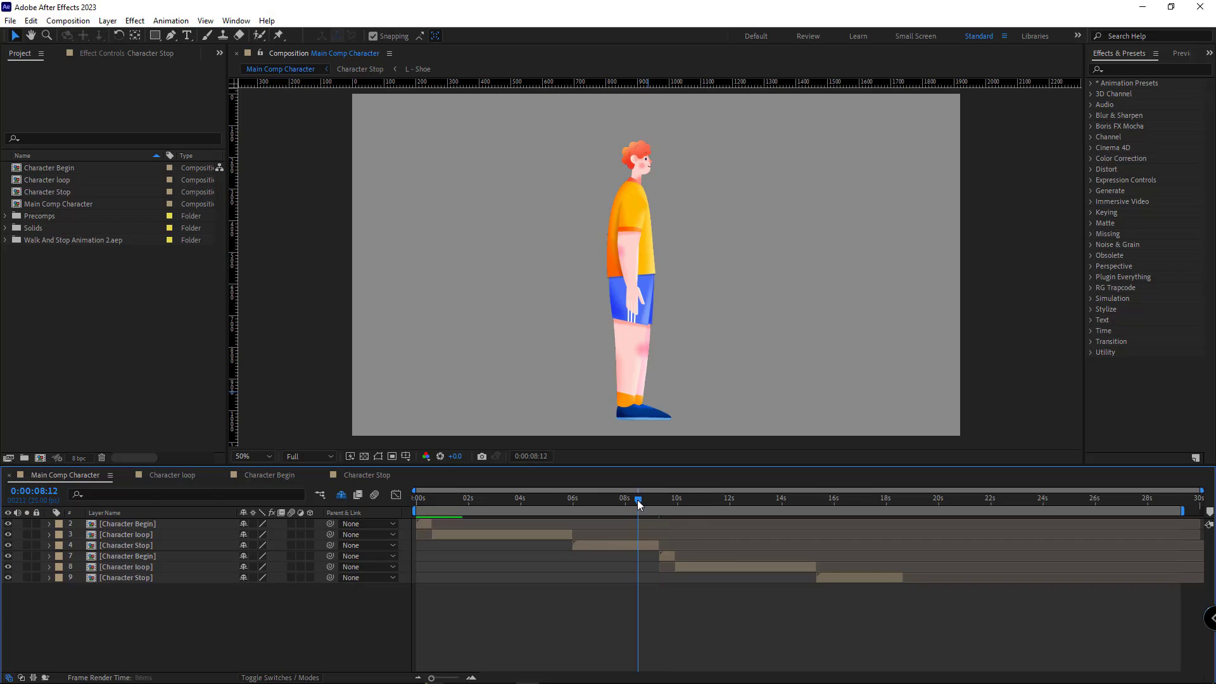
pyautogui.press('space')
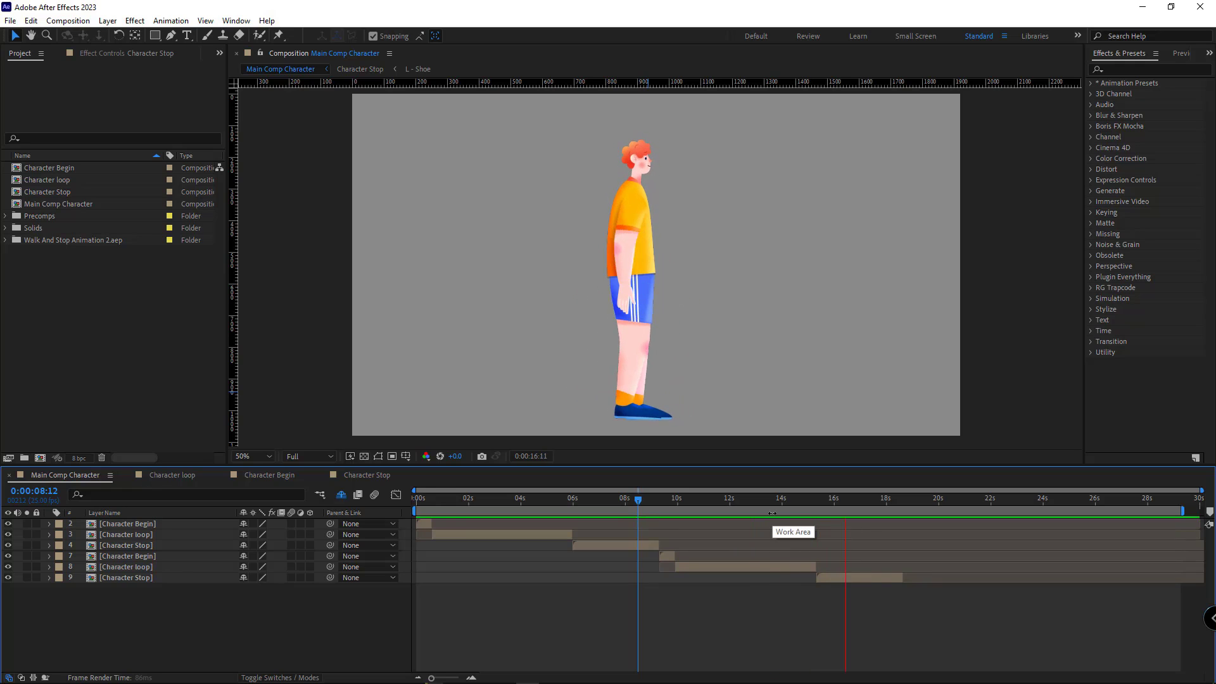
pyautogui.press('space')
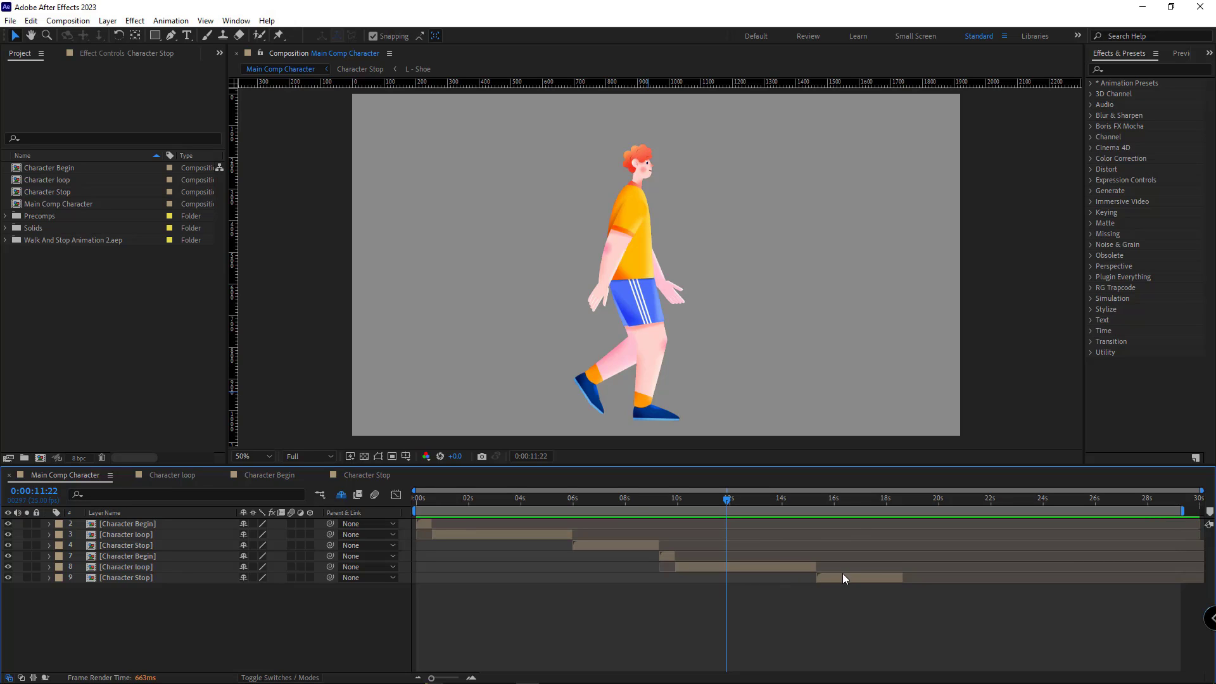
# Shift the duplicated Character Stop later in time and extend the duplicated Character loop to end at 0:00:18:24.
pyautogui.moveTo(830, 576); pyautogui.dragTo(903, 563)
pyautogui.scroll(4, 905, 569)
pyautogui.moveTo(890, 505); pyautogui.dragTo(906, 505)
pyautogui.moveTo(906, 505); pyautogui.dragTo(1046, 525)
pyautogui.press('pageup')
pyautogui.press('pageup')
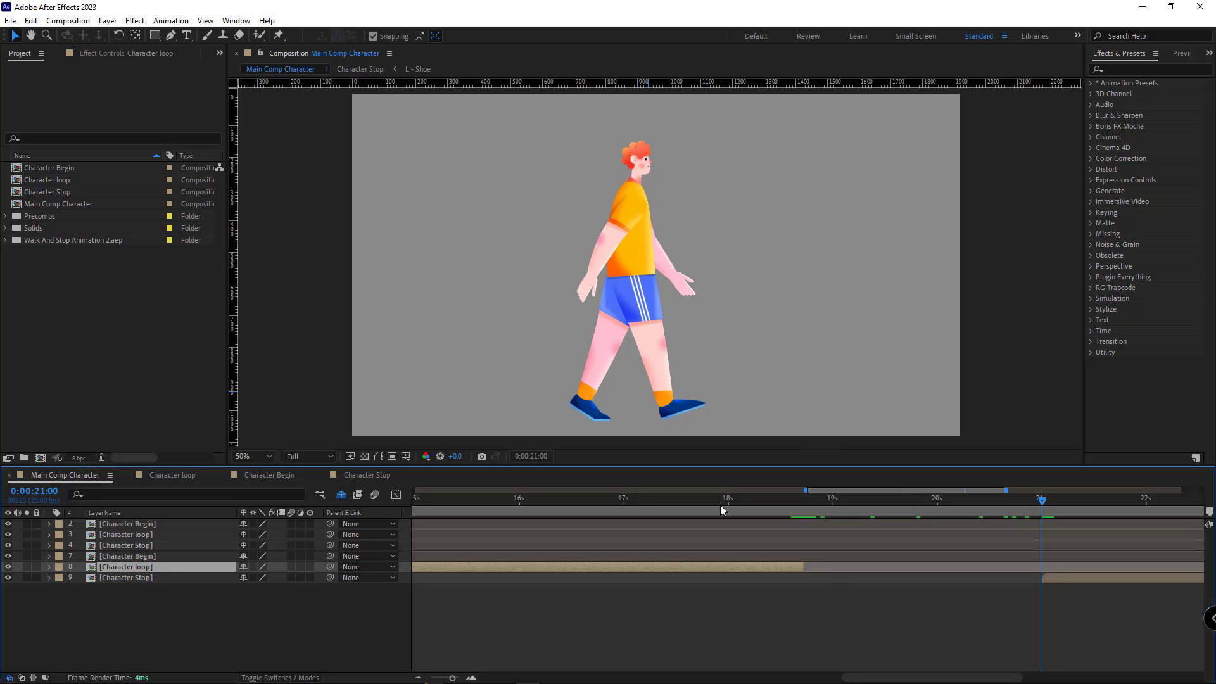
pyautogui.moveTo(813, 569); pyautogui.dragTo(919, 569)
pyautogui.moveTo(762, 496); pyautogui.dragTo(831, 541)
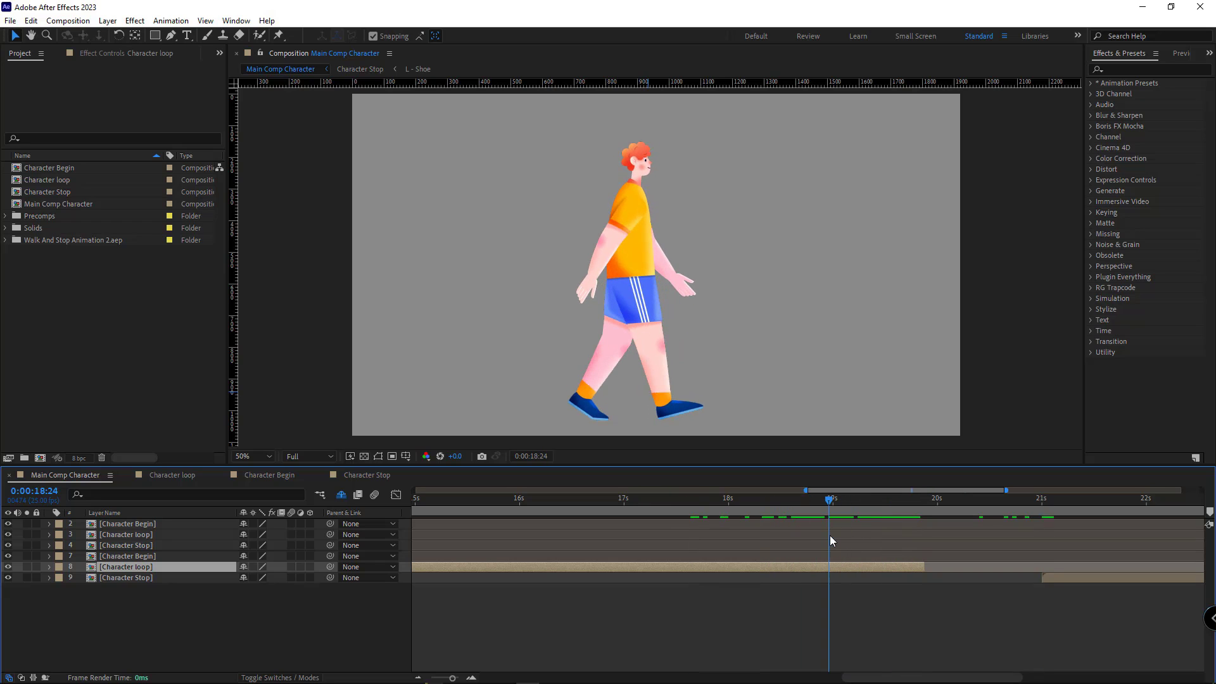
pyautogui.moveTo(921, 568); pyautogui.dragTo(823, 569)
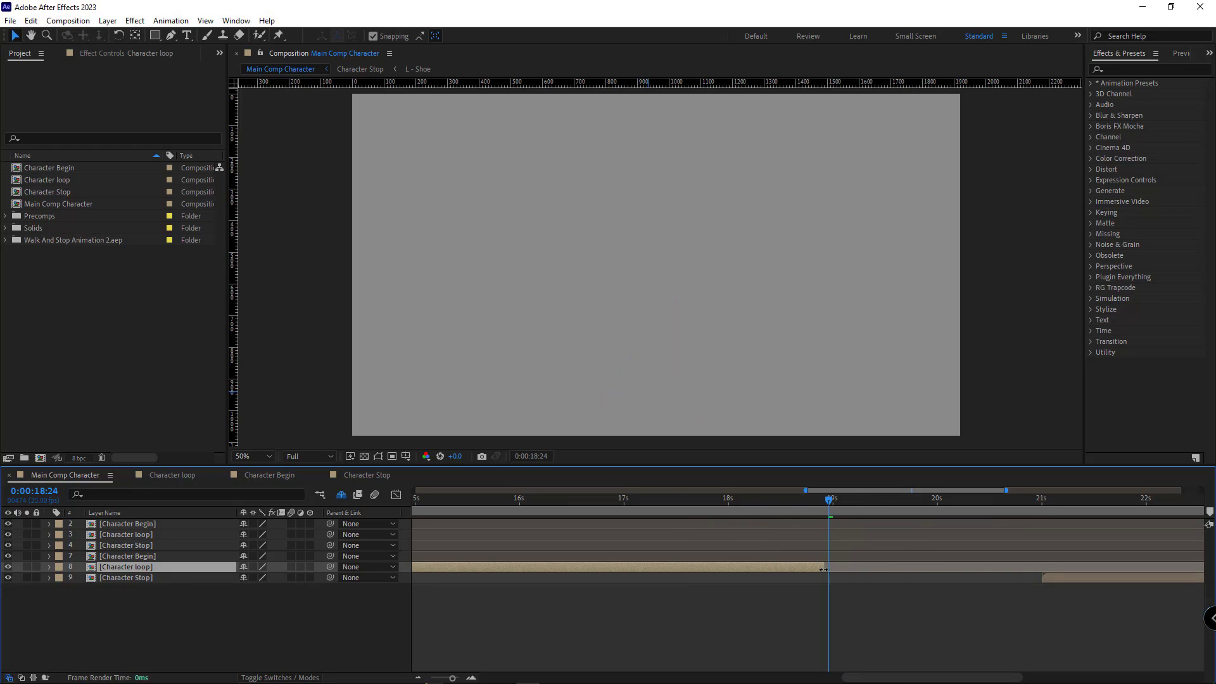
# Move the duplicated Character Stop back so it starts directly after the extended Character loop.
pyautogui.scroll(-2, 888, 599)
pyautogui.click(978, 578)
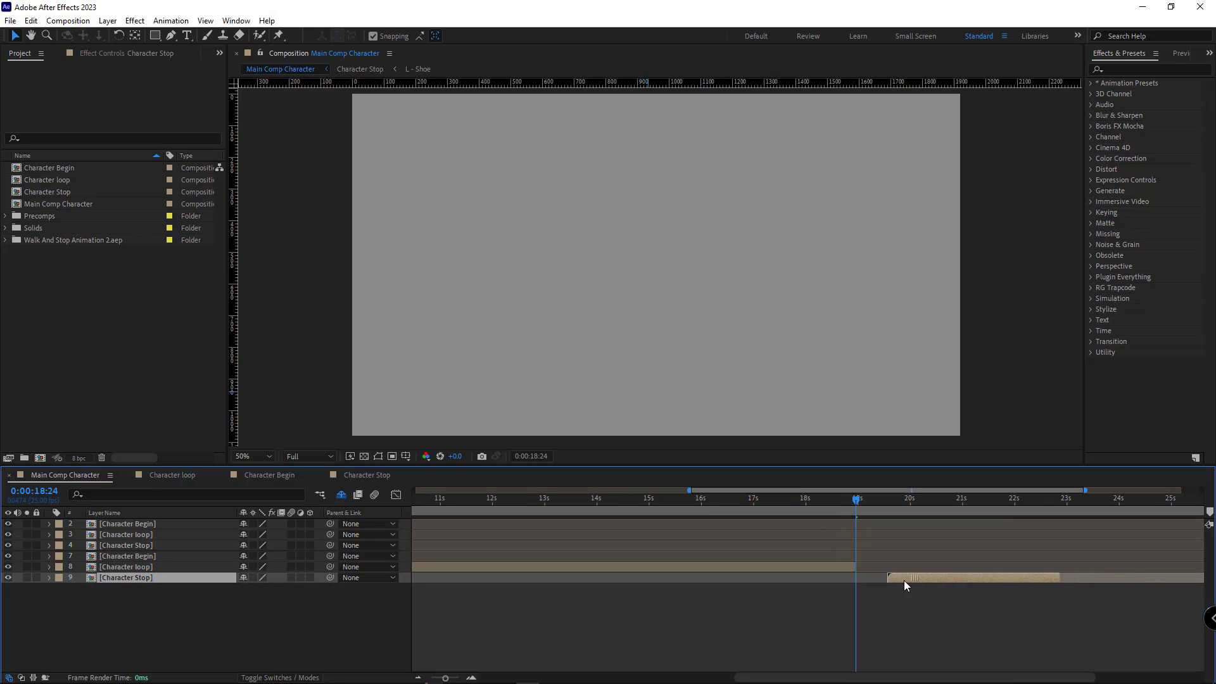
pyautogui.scroll(-4, 879, 599)
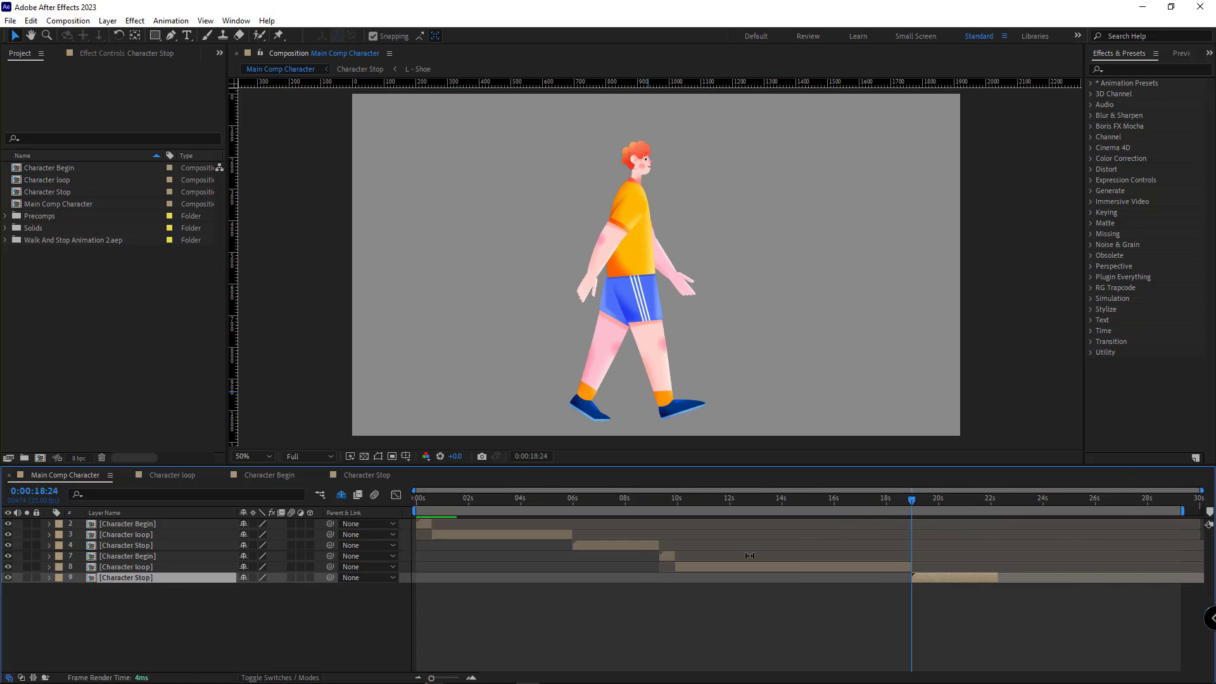
# Give the three duplicated character layers an orange label and preview the sequence from 0:00:08:17.
pyautogui.click(638, 498)
pyautogui.click(664, 560)
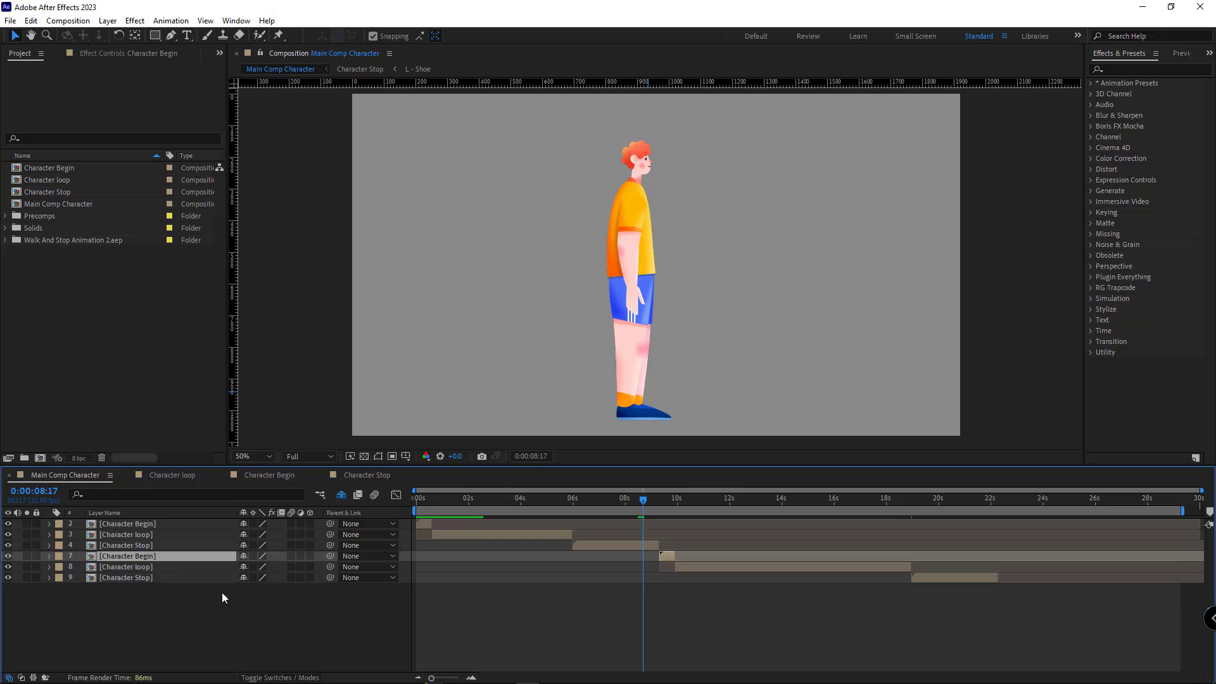
pyautogui.keyDown('shift'); pyautogui.click(108, 580); pyautogui.keyUp('shift')
pyautogui.click(59, 577)
pyautogui.click(95, 488)
pyautogui.click(612, 629)
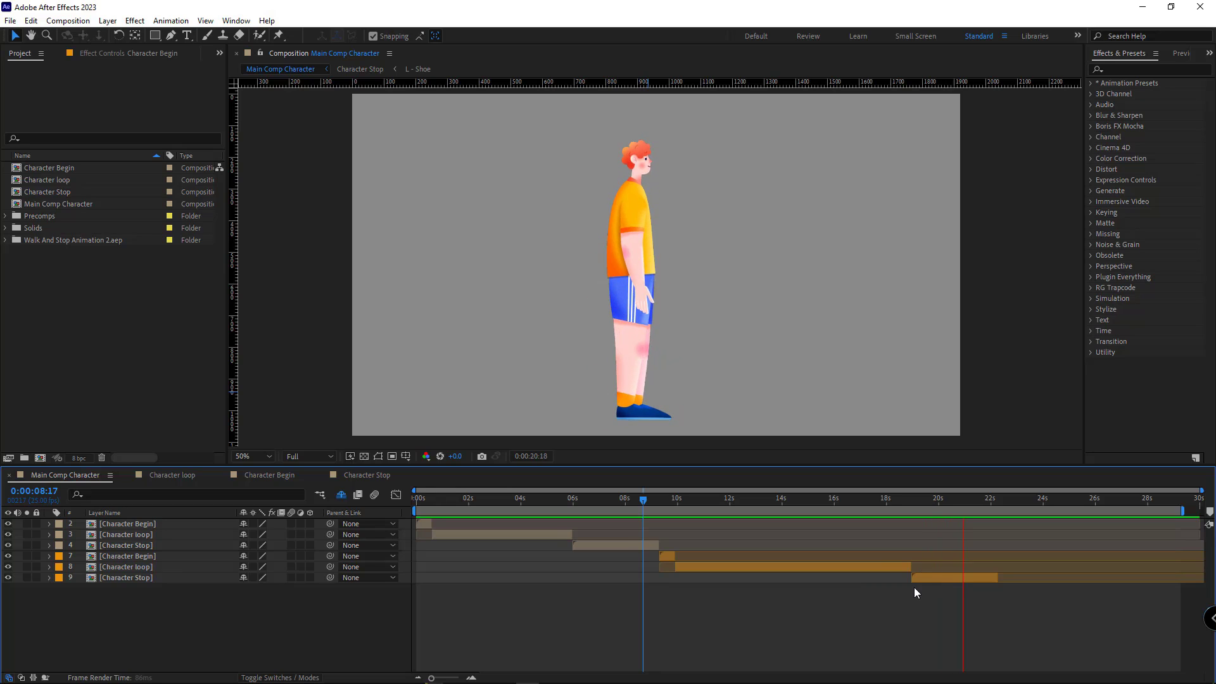
pyautogui.press('space')
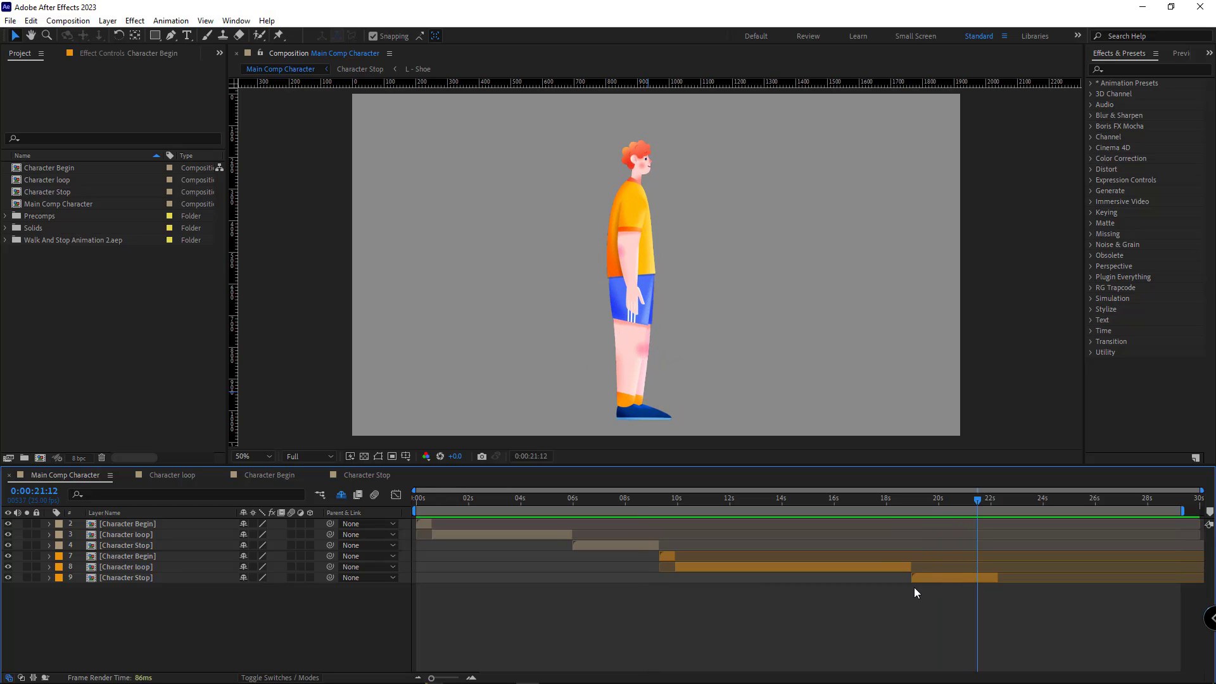
# Delete the three duplicated layers, Character Begin, Character loop and Character Stop.
pyautogui.click(142, 577)
pyautogui.keyDown('shift'); pyautogui.click(136, 557); pyautogui.keyUp('shift')
pyautogui.press('Delete')
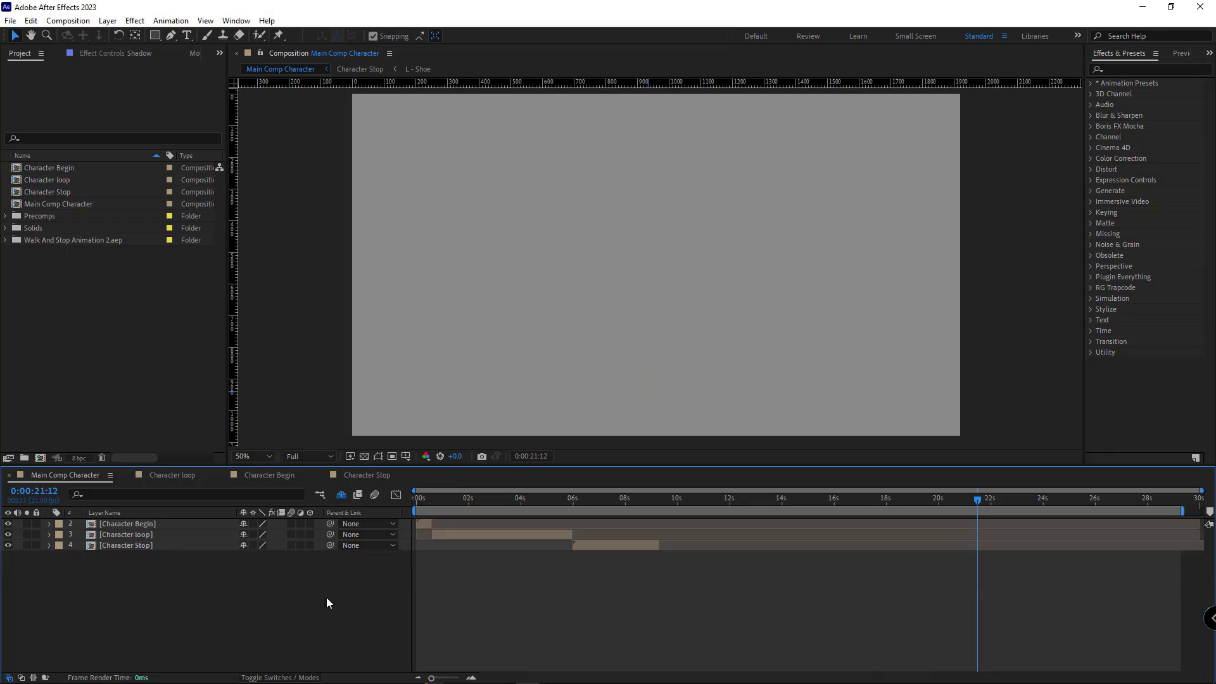
# End the Main Comp Character work area at 0:00:09:00.
pyautogui.press('Home')
pyautogui.scroll(1, 493, 537)
pyautogui.hscroll(-1, 532, 548)
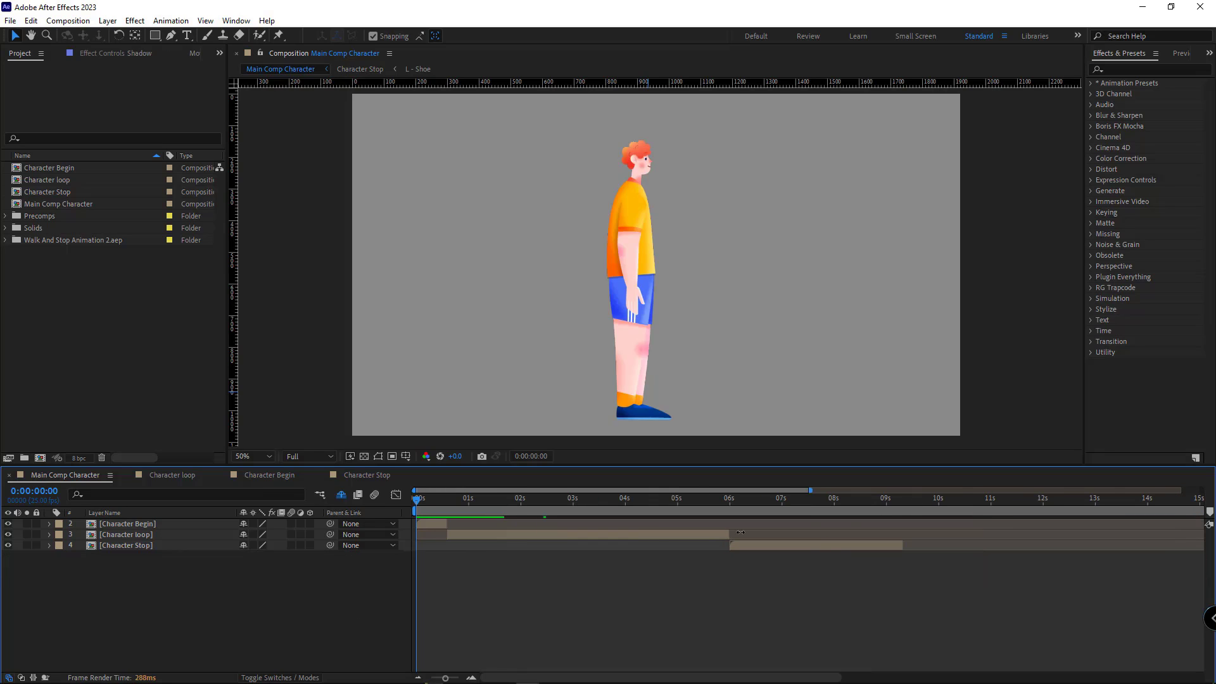
pyautogui.click(886, 499)
pyautogui.press('n')
# Reveal the shy layers, make the Shadow layer visible and return to the start of the timeline.
pyautogui.click(341, 495)
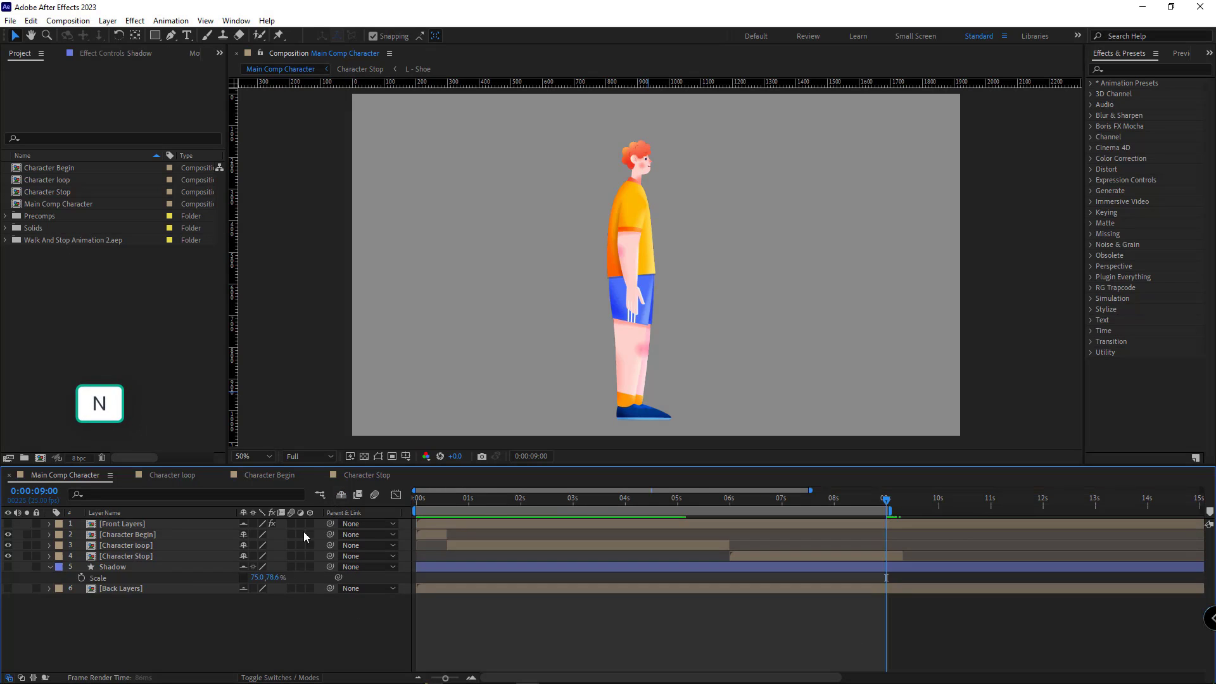
pyautogui.click(110, 567)
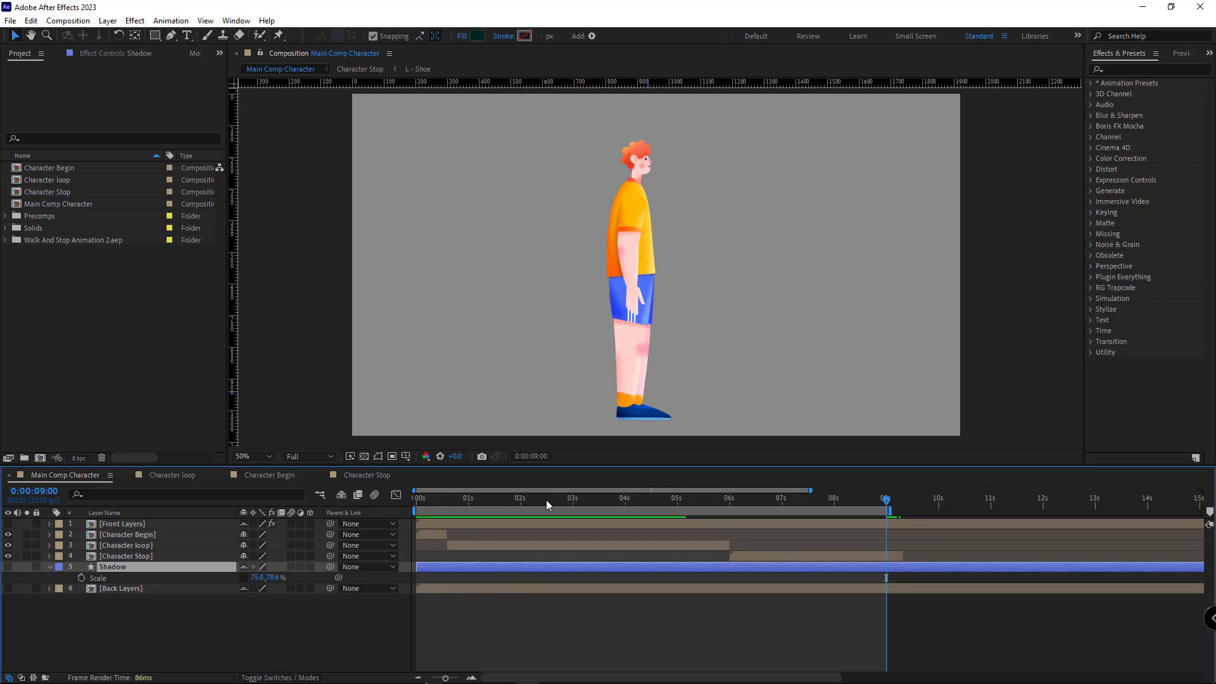
pyautogui.moveTo(546, 500); pyautogui.dragTo(392, 492)
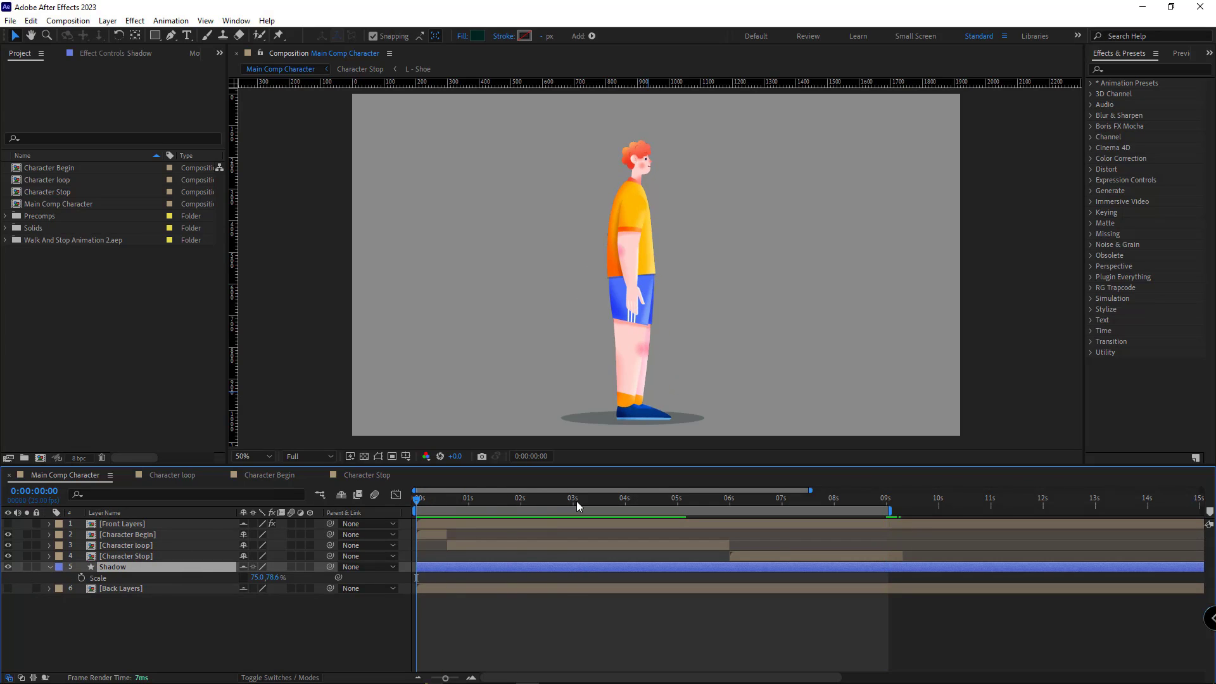
# Add Position and Scale keyframes to the Shadow layer and move both to just after the two-second mark.
pyautogui.hotkey('shift', 'p')
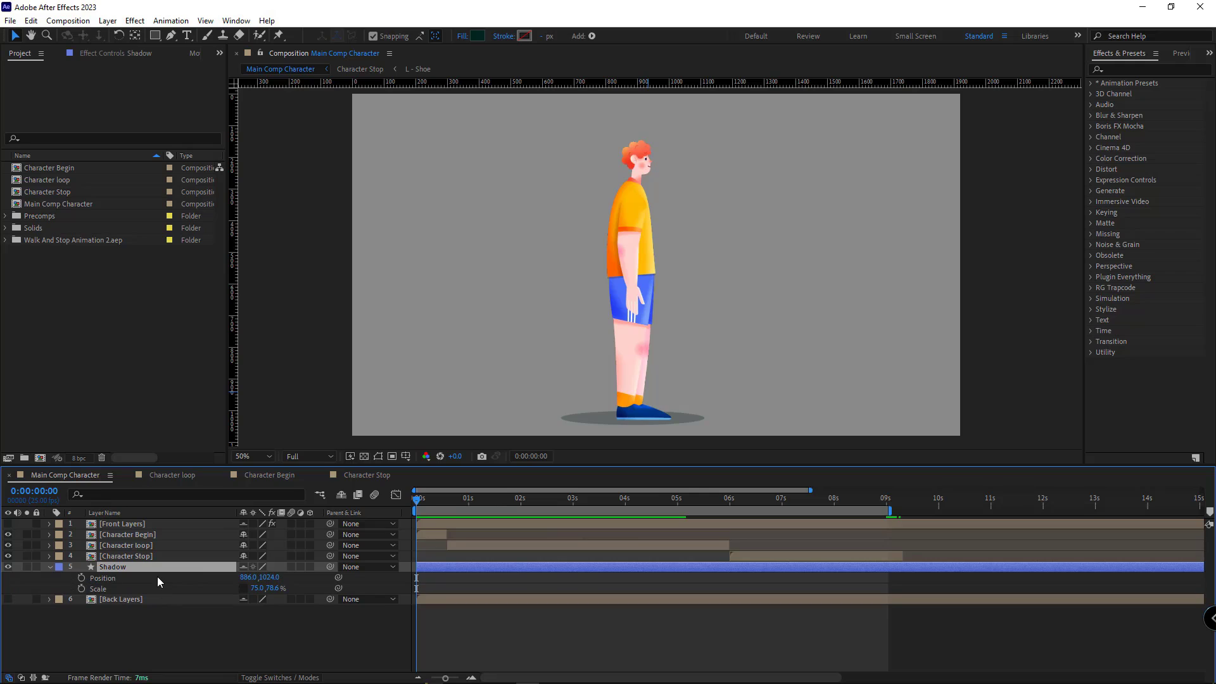
pyautogui.click(81, 578)
pyautogui.click(81, 588)
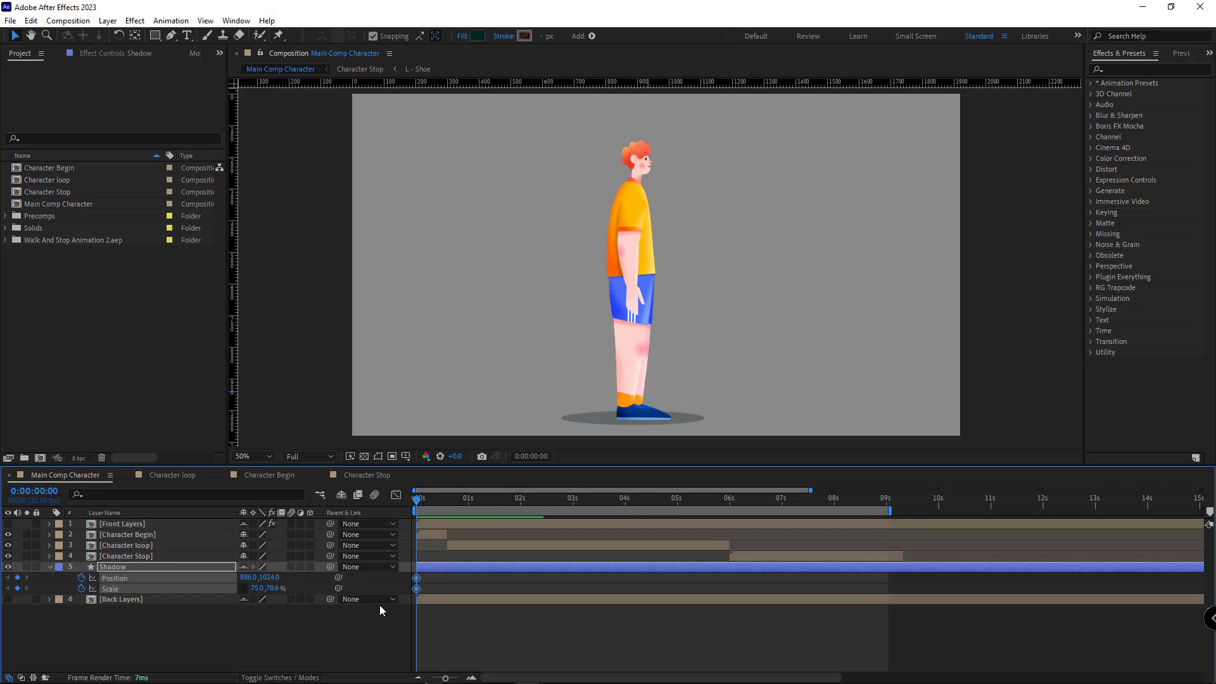
pyautogui.moveTo(413, 582); pyautogui.dragTo(532, 579)
# At 0:00:00:00, set Shadow's horizontal Scale to 50% and shift its X Position to centre it under the standing character.
pyautogui.click(258, 588)
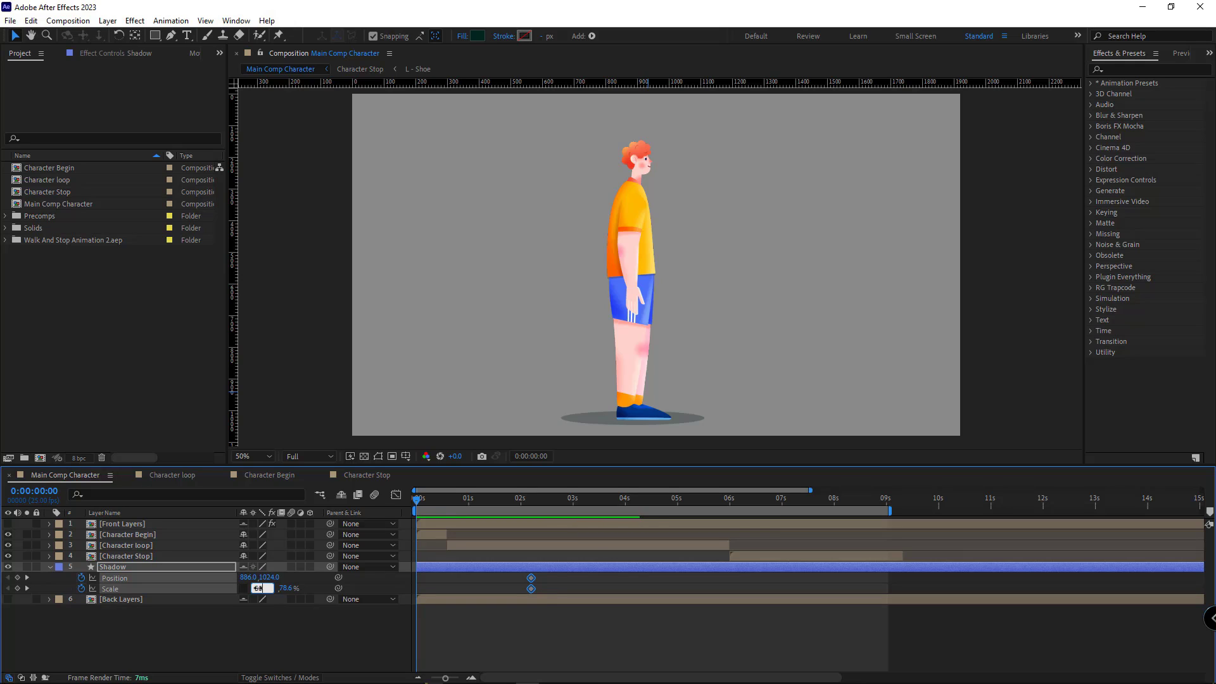
pyautogui.write('53')
pyautogui.press('Return')
pyautogui.moveTo(251, 578); pyautogui.dragTo(272, 588)
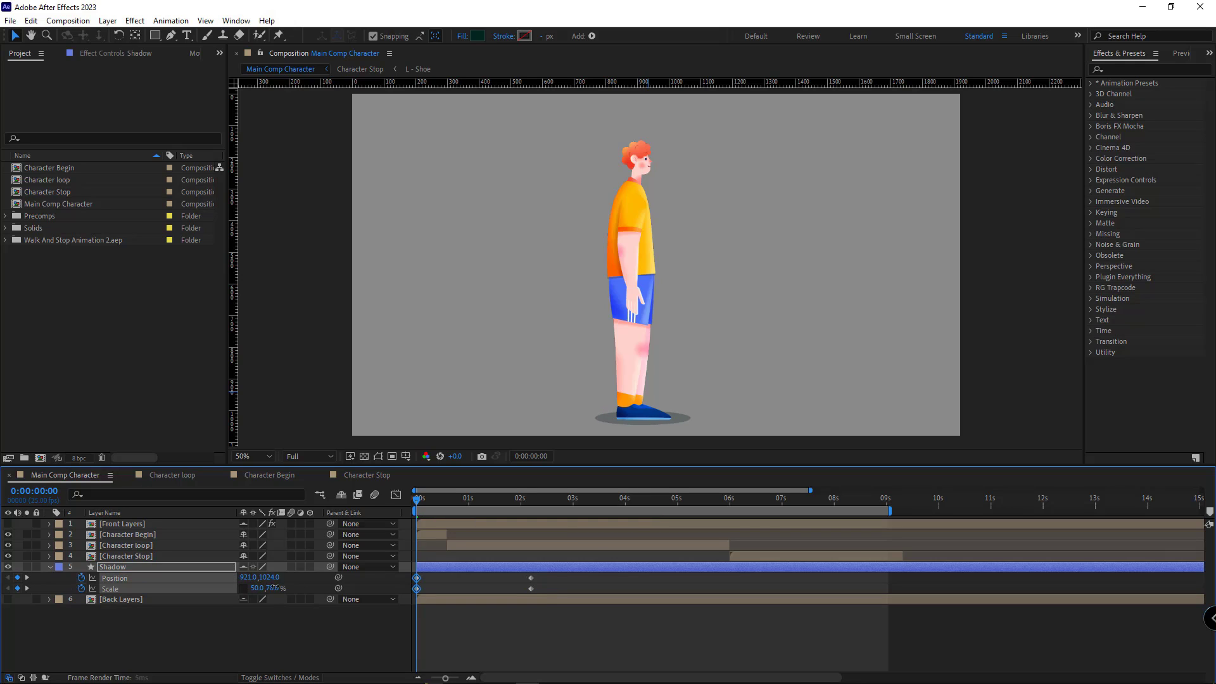
pyautogui.click(542, 639)
pyautogui.click(448, 499)
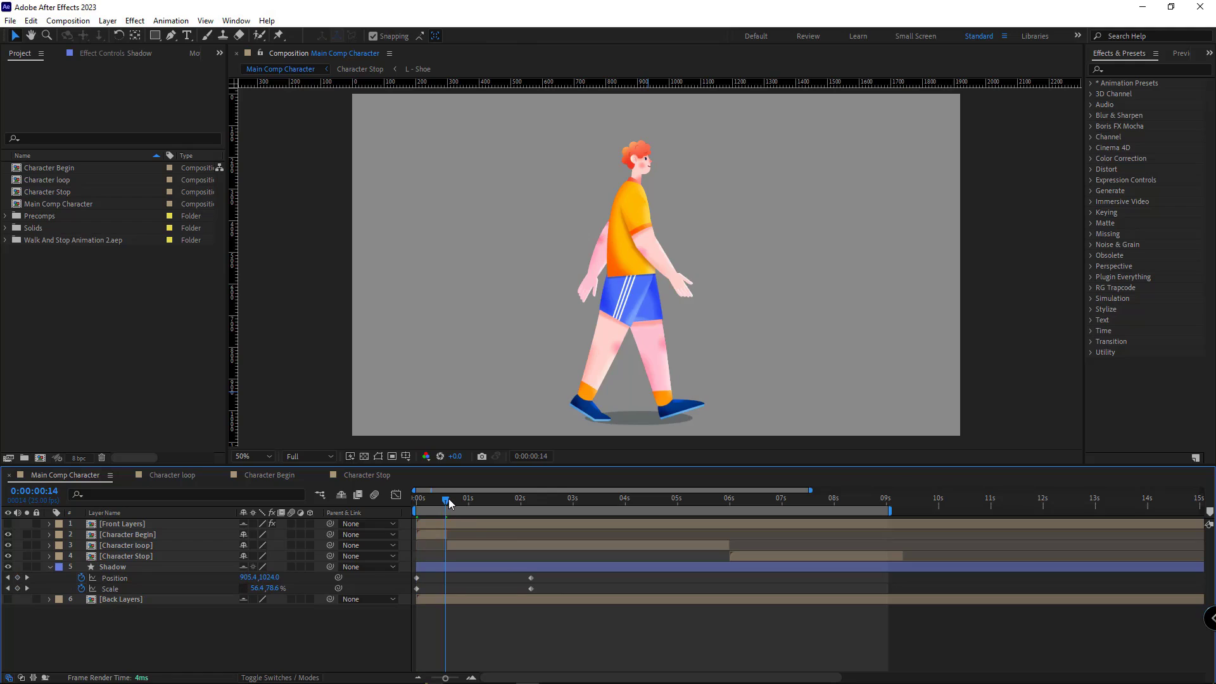
# Move Shadow's second Position and Scale keyframes to 0:00:00:15 and copy them to 0:00:06:00.
pyautogui.moveTo(563, 582); pyautogui.dragTo(523, 587)
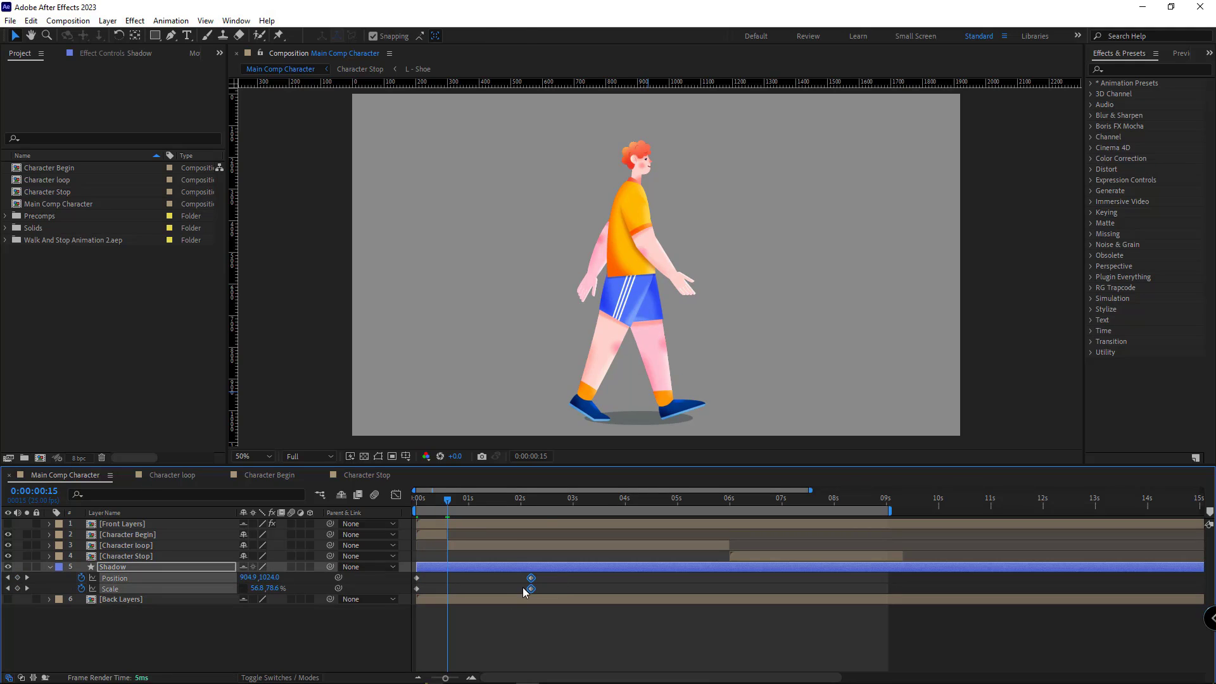
pyautogui.click(513, 651)
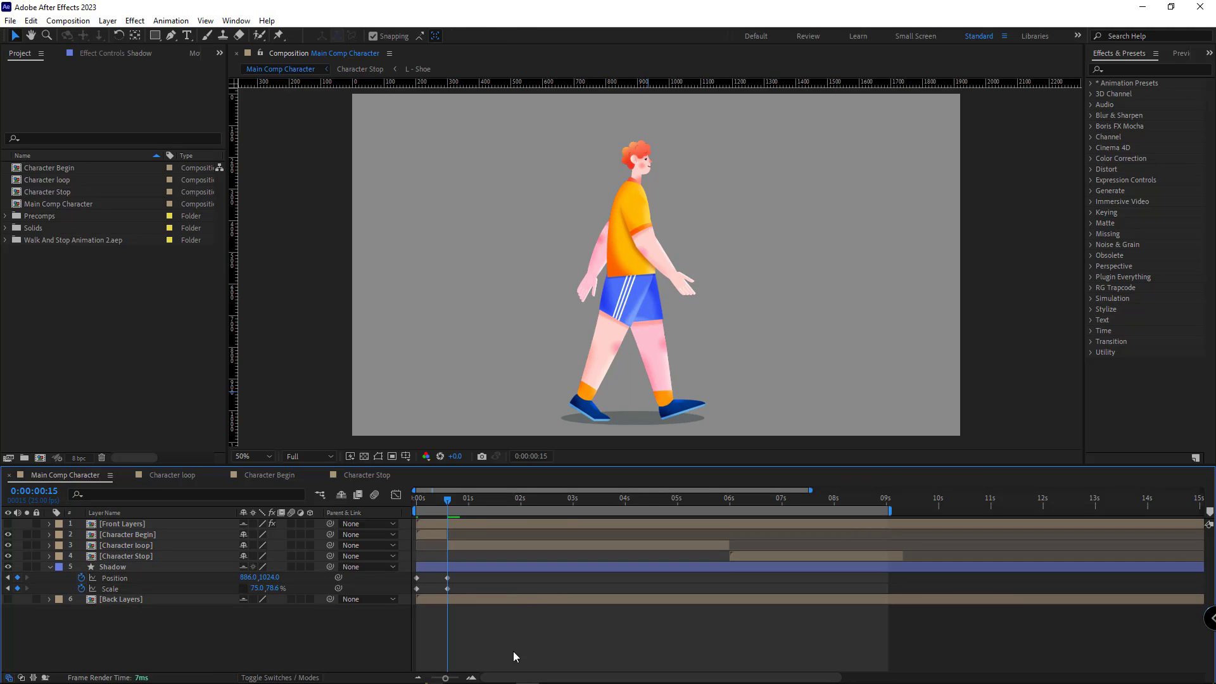
pyautogui.click(730, 500)
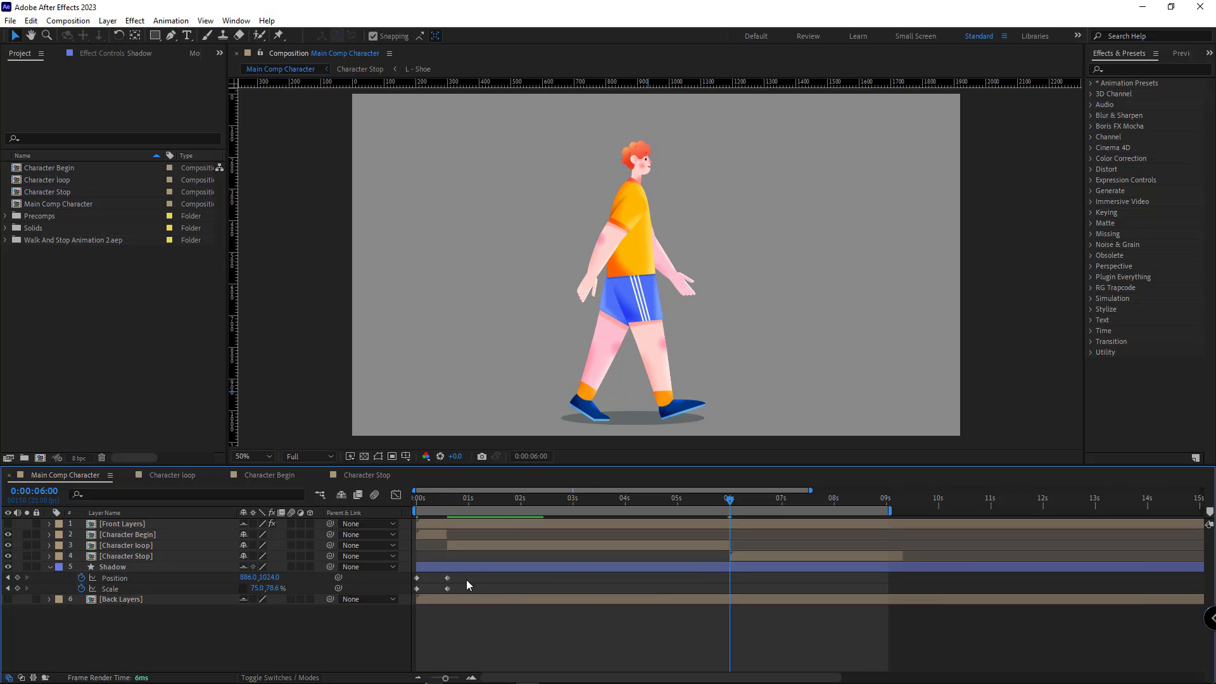
pyautogui.moveTo(467, 581); pyautogui.dragTo(454, 588)
pyautogui.hotkey('ctrl', 'c')
pyautogui.hotkey('ctrl', 'v')
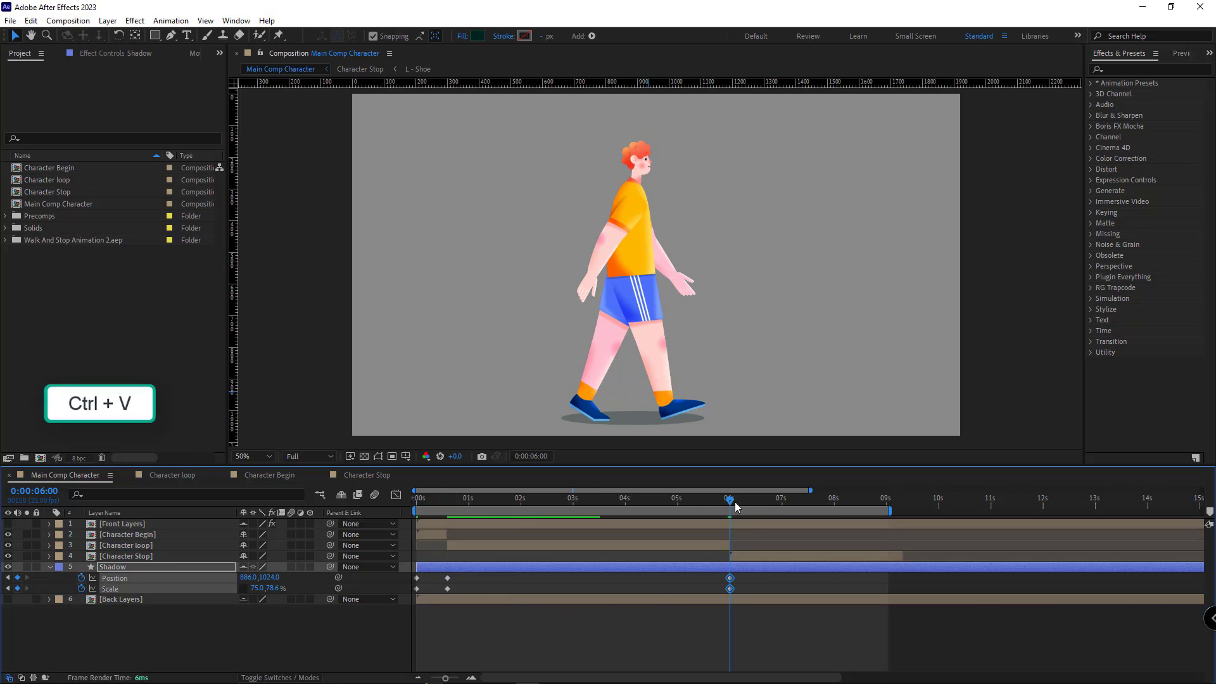
# Copy Shadow's first Position and Scale keyframes to 0:00:07:04, where the character stands still again.
pyautogui.moveTo(736, 506); pyautogui.dragTo(791, 507)
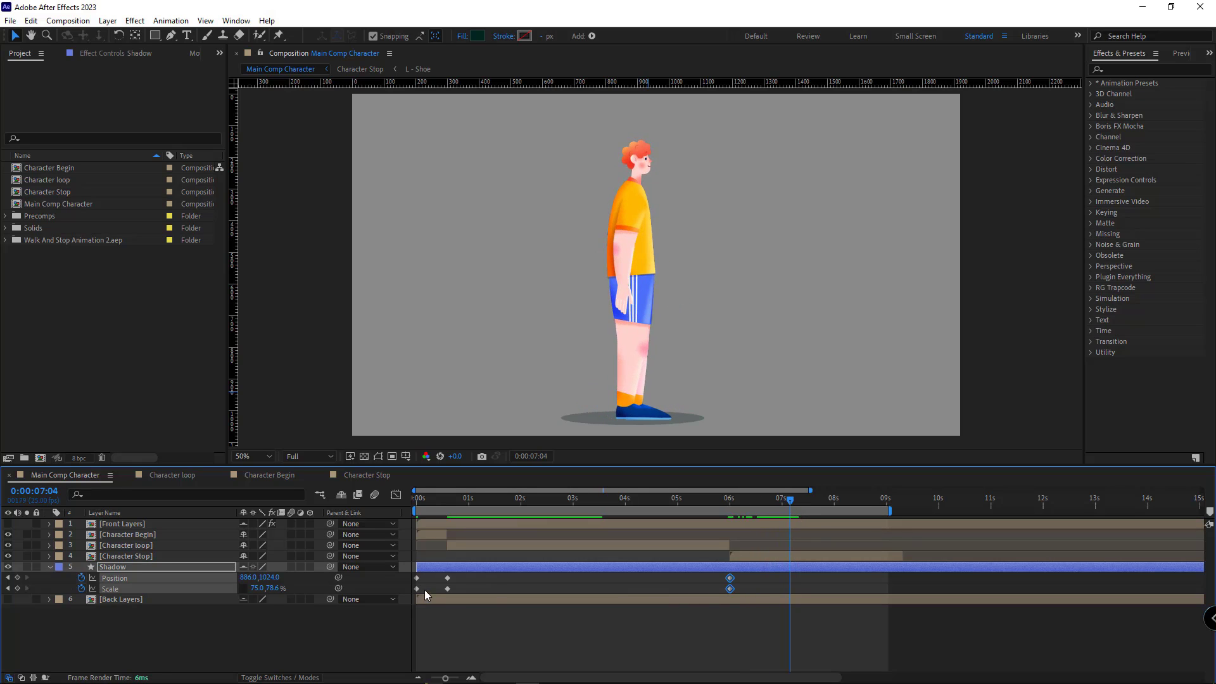
pyautogui.moveTo(426, 594); pyautogui.dragTo(412, 573)
pyautogui.hotkey('ctrl', 'c')
pyautogui.hotkey('ctrl', 'v')
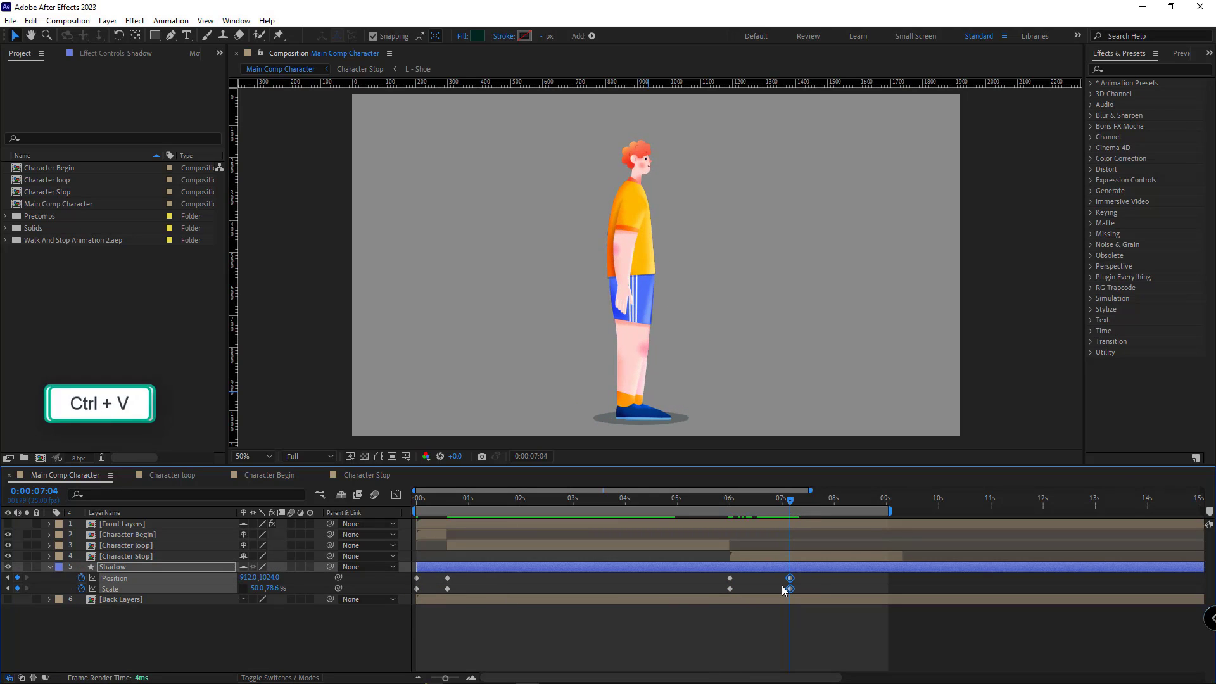
# Apply Easy Ease to all of Shadow's Position and Scale keyframes.
pyautogui.moveTo(812, 573); pyautogui.dragTo(407, 600)
pyautogui.rightClick(448, 589)
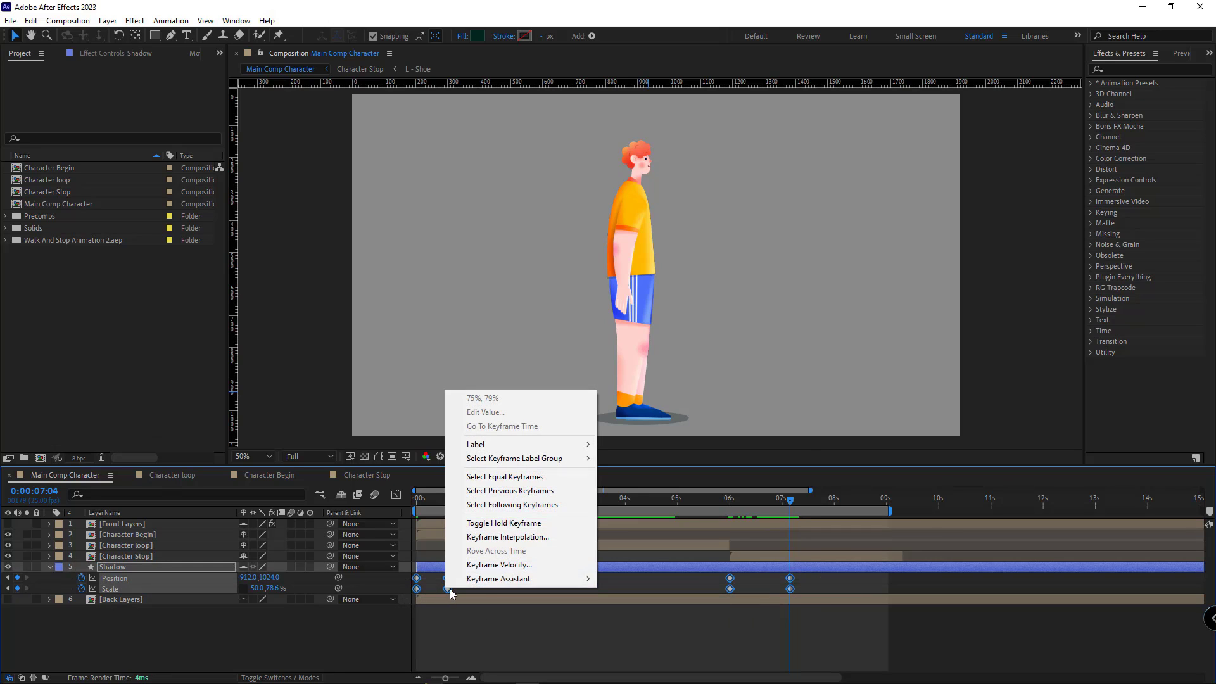
pyautogui.moveTo(532, 579)
pyautogui.click(639, 496)
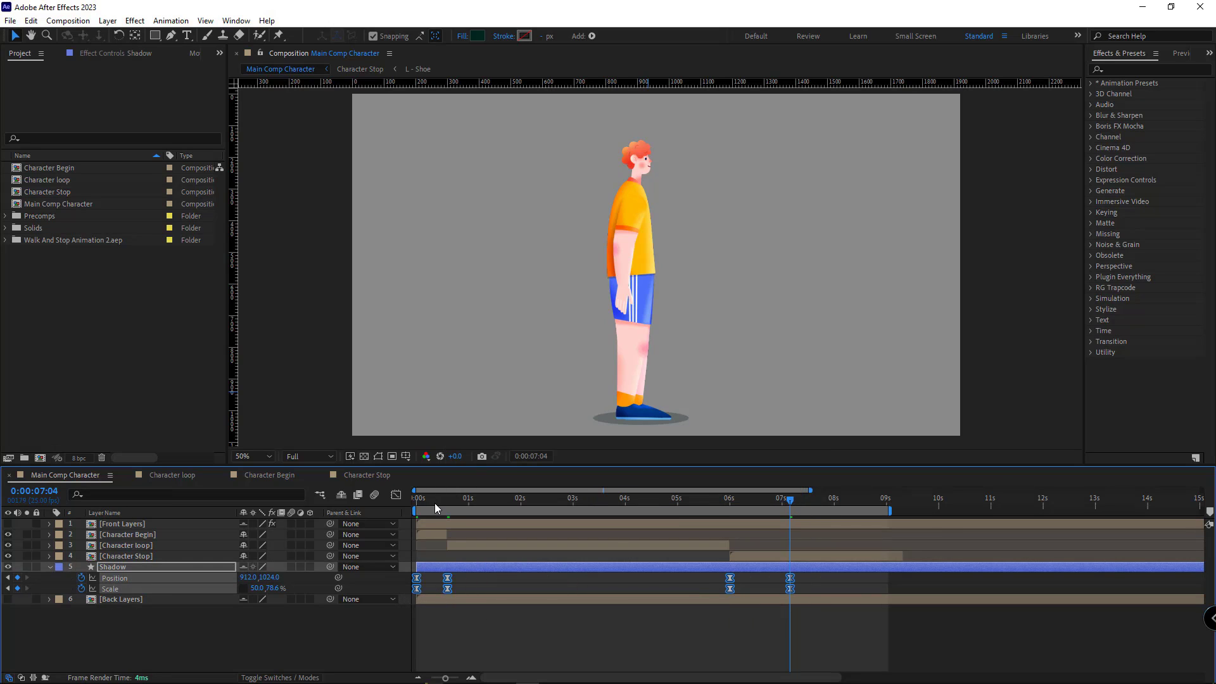
# Preview the Main Comp Character animation from the beginning to check the eased shadow.
pyautogui.press('Home')
pyautogui.click(528, 645)
pyautogui.press('space')
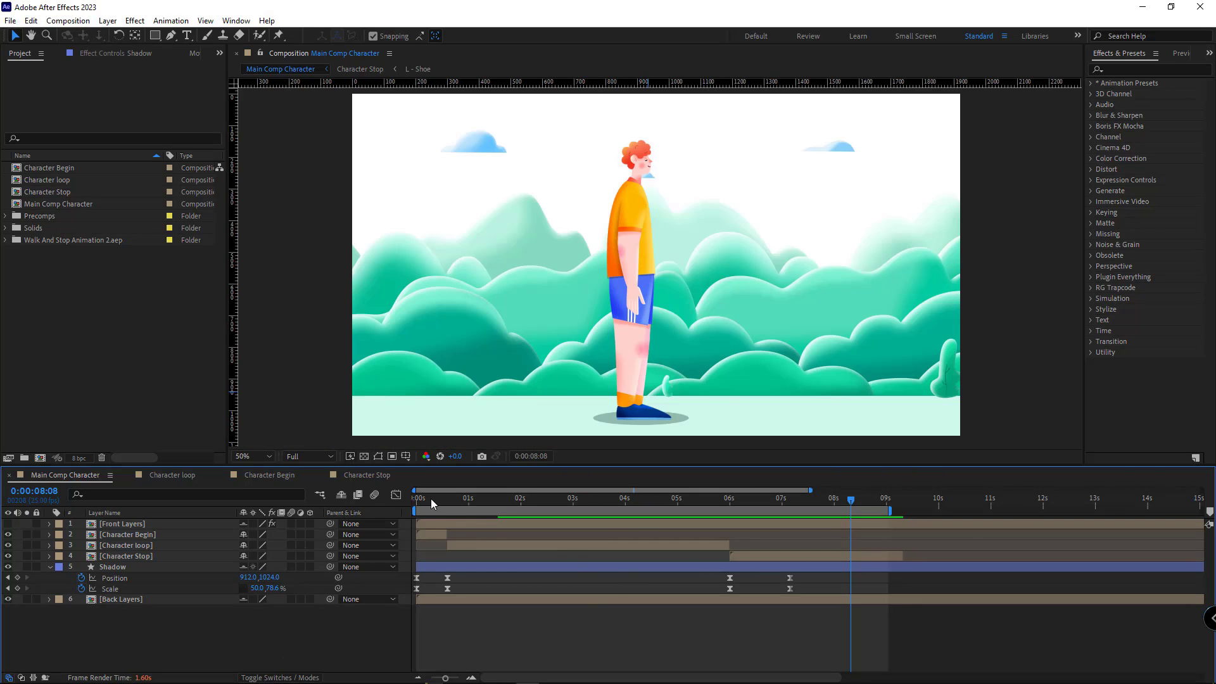
# Open the Back Layers composition and solo the foreground hill layers from Hill 01 07 through Hill 10.
pyautogui.doubleClick(121, 598)
pyautogui.scroll(-3, 191, 575)
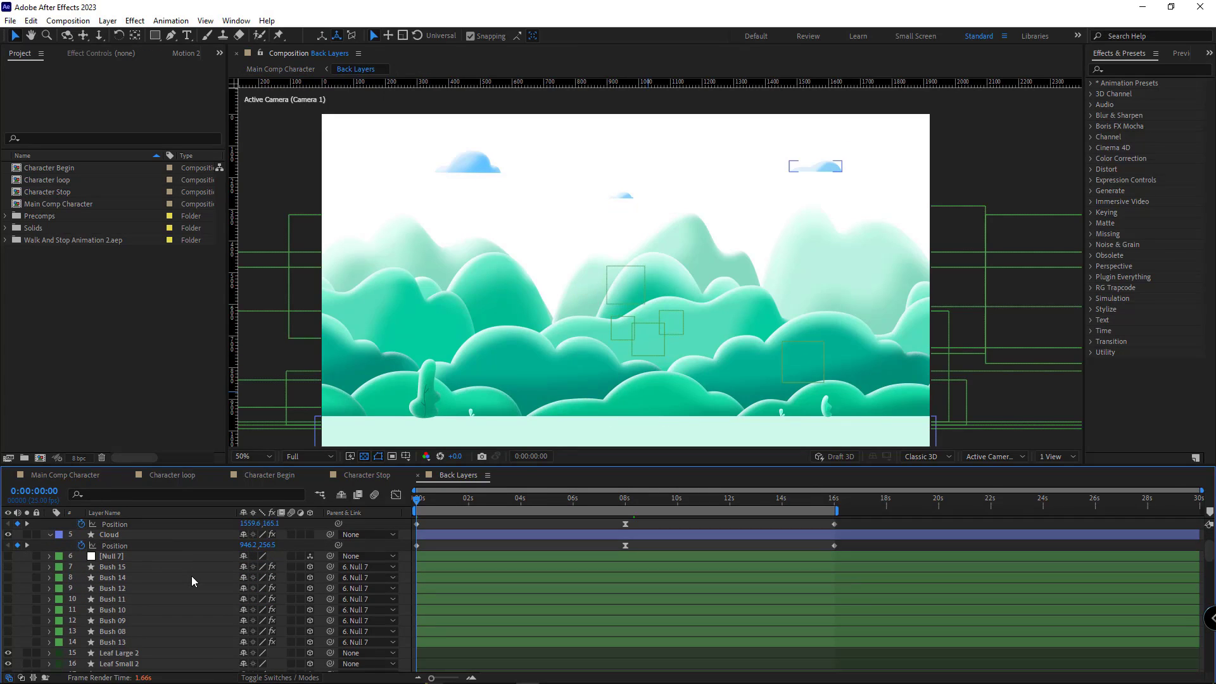
pyautogui.scroll(-2, 191, 575)
pyautogui.click(142, 588)
pyautogui.scroll(-1, 194, 598)
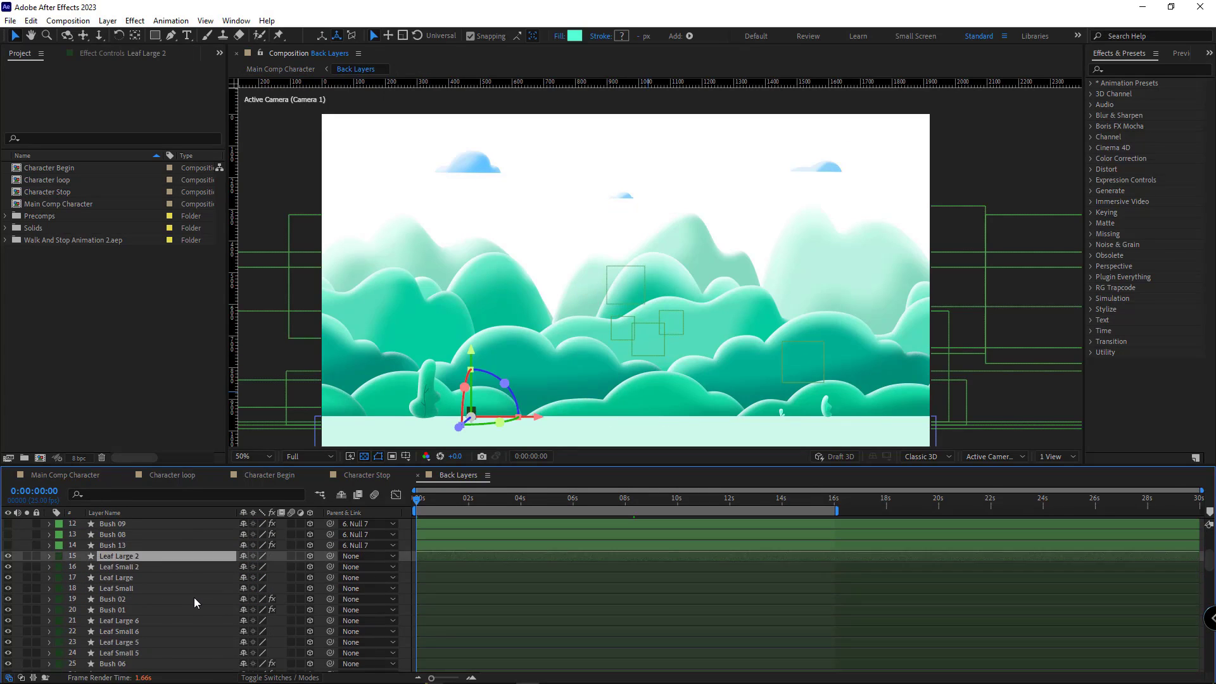
pyautogui.scroll(-7, 194, 598)
pyautogui.click(128, 577)
pyautogui.scroll(-3, 163, 584)
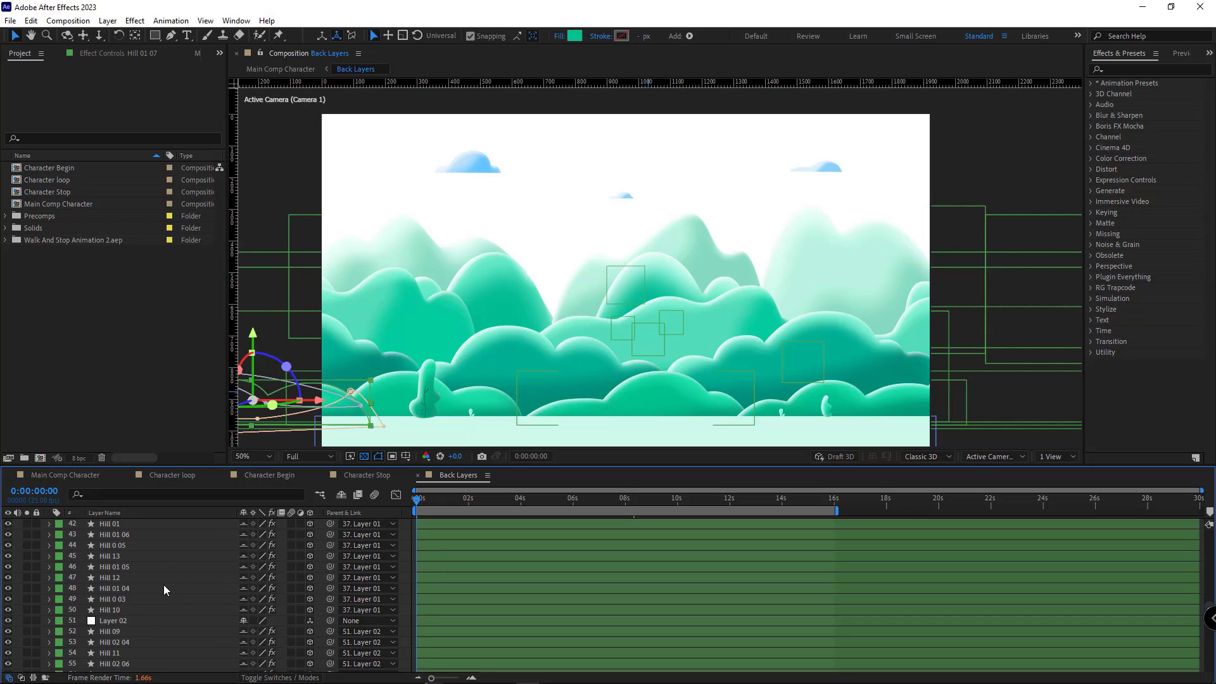
pyautogui.keyDown('shift'); pyautogui.click(127, 610); pyautogui.keyUp('shift')
pyautogui.click(27, 610)
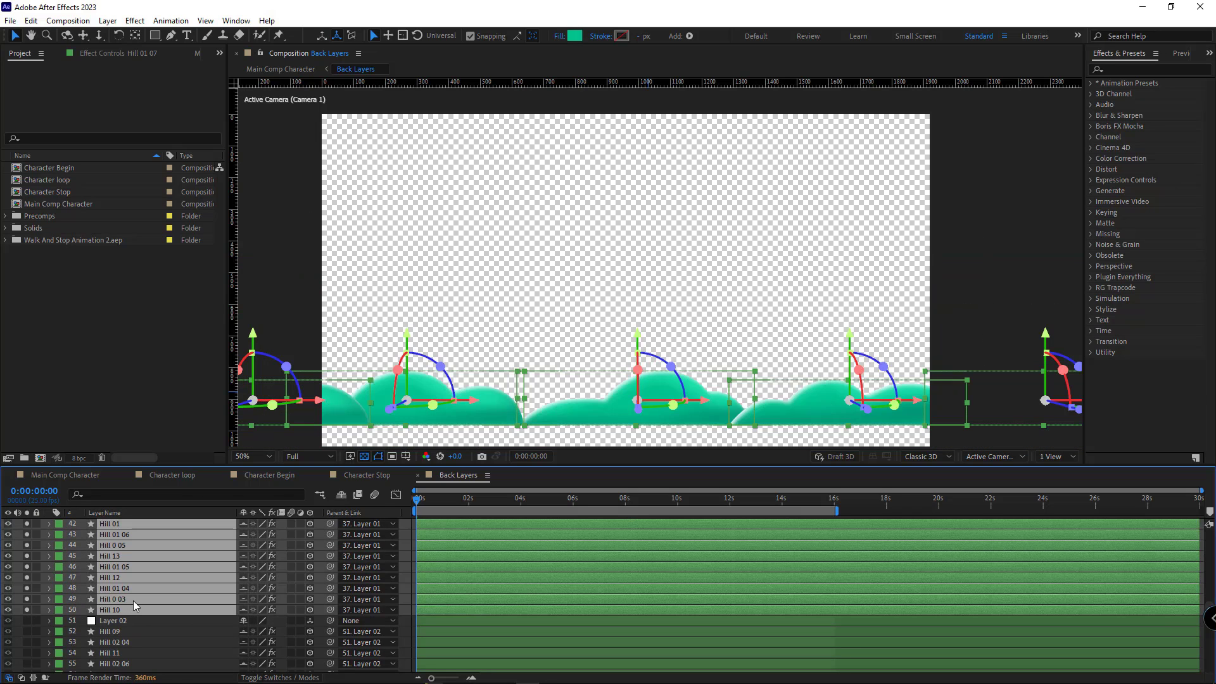
pyautogui.press('F2')
# Set Null Cam's X Position to 1073.3 and keyframe Position at 0:00:00:15 and 0:00:00:00.
pyautogui.scroll(8, 121, 603)
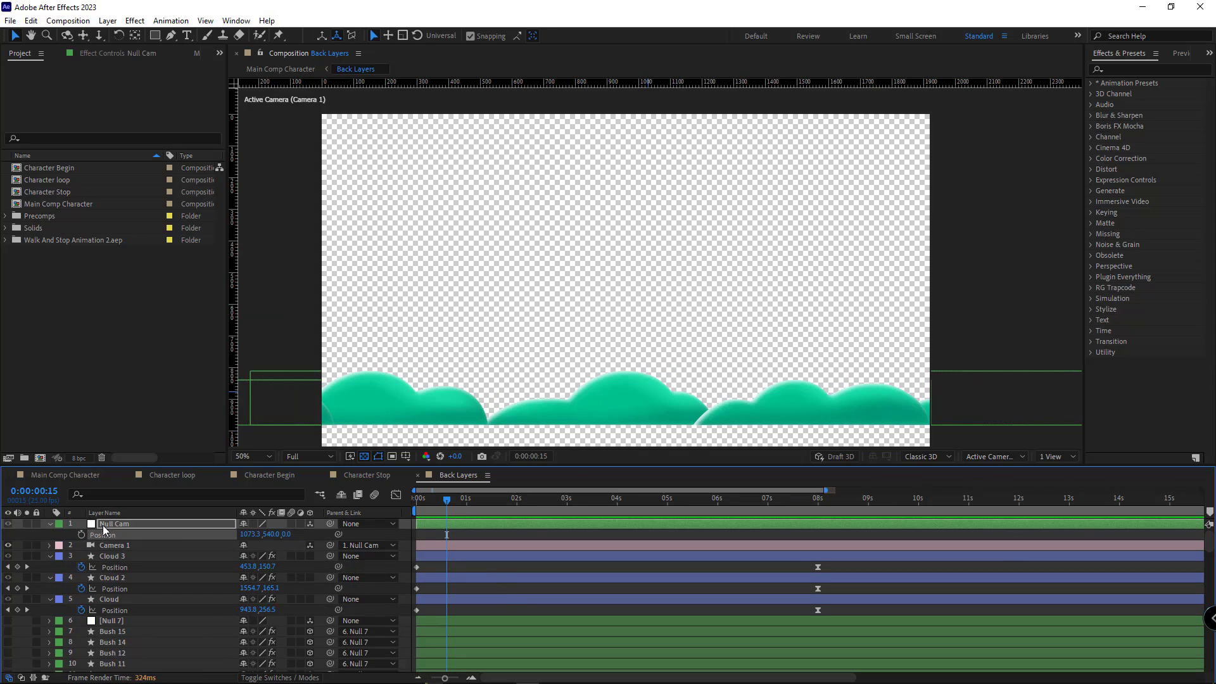
pyautogui.click(225, 525)
pyautogui.press('p')
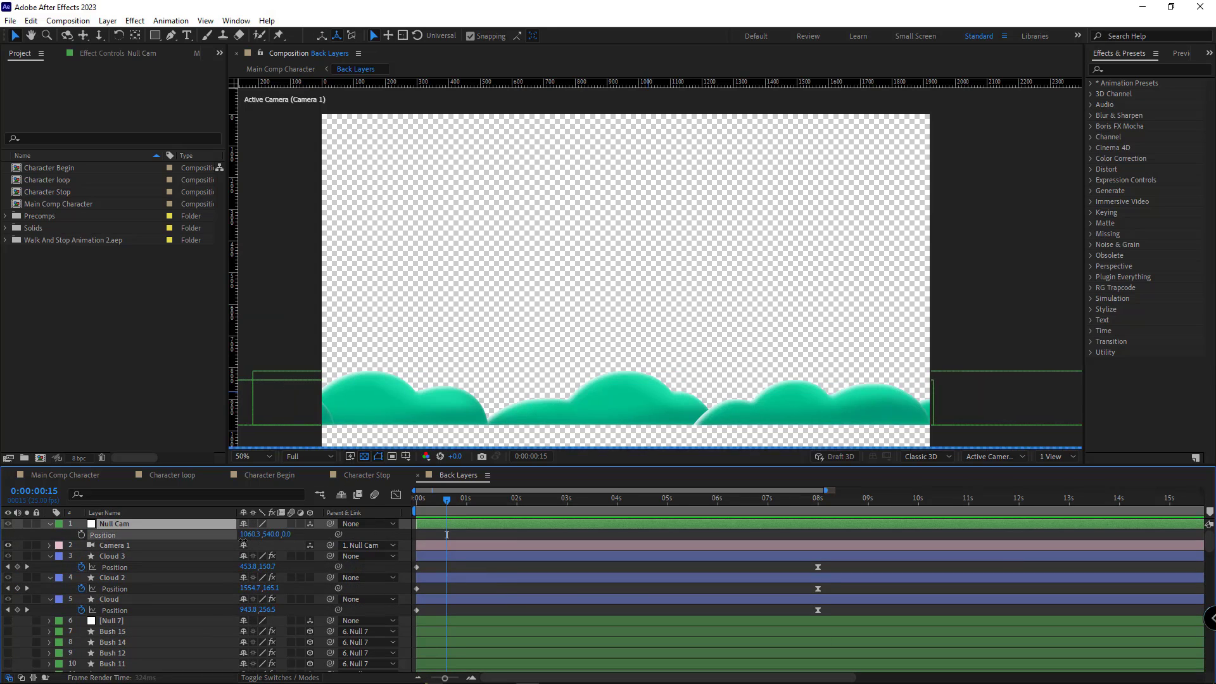
pyautogui.moveTo(221, 540); pyautogui.dragTo(244, 548)
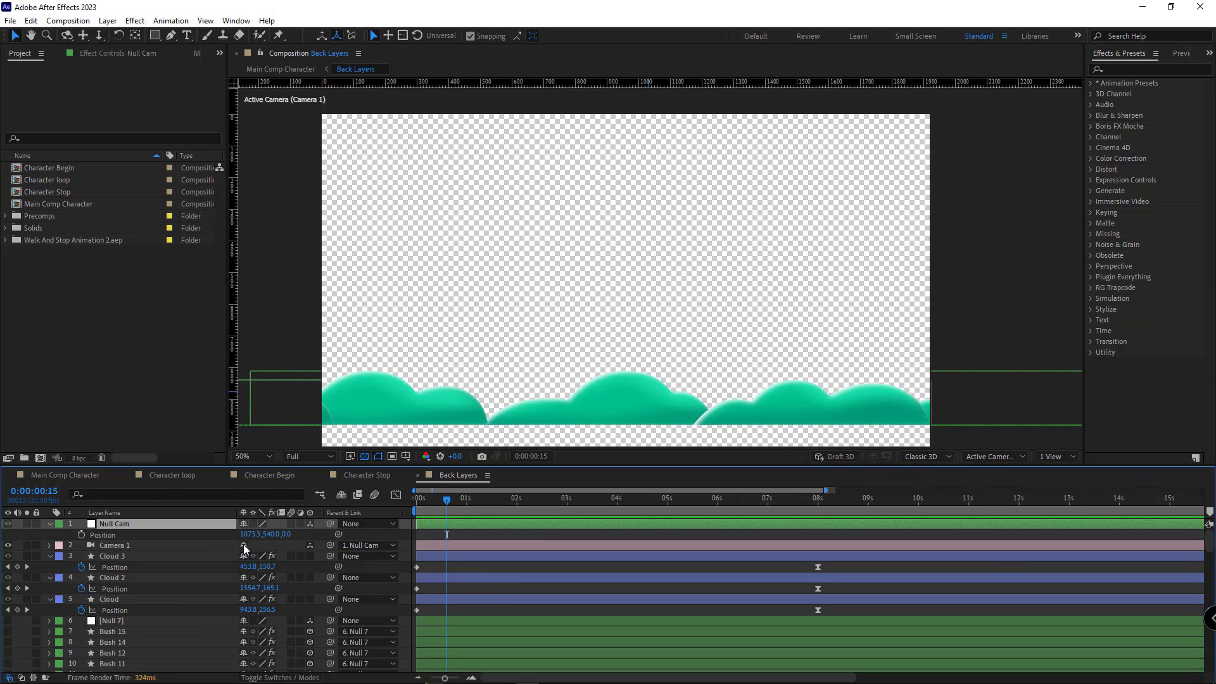
pyautogui.click(81, 535)
pyautogui.click(59, 476)
pyautogui.click(446, 481)
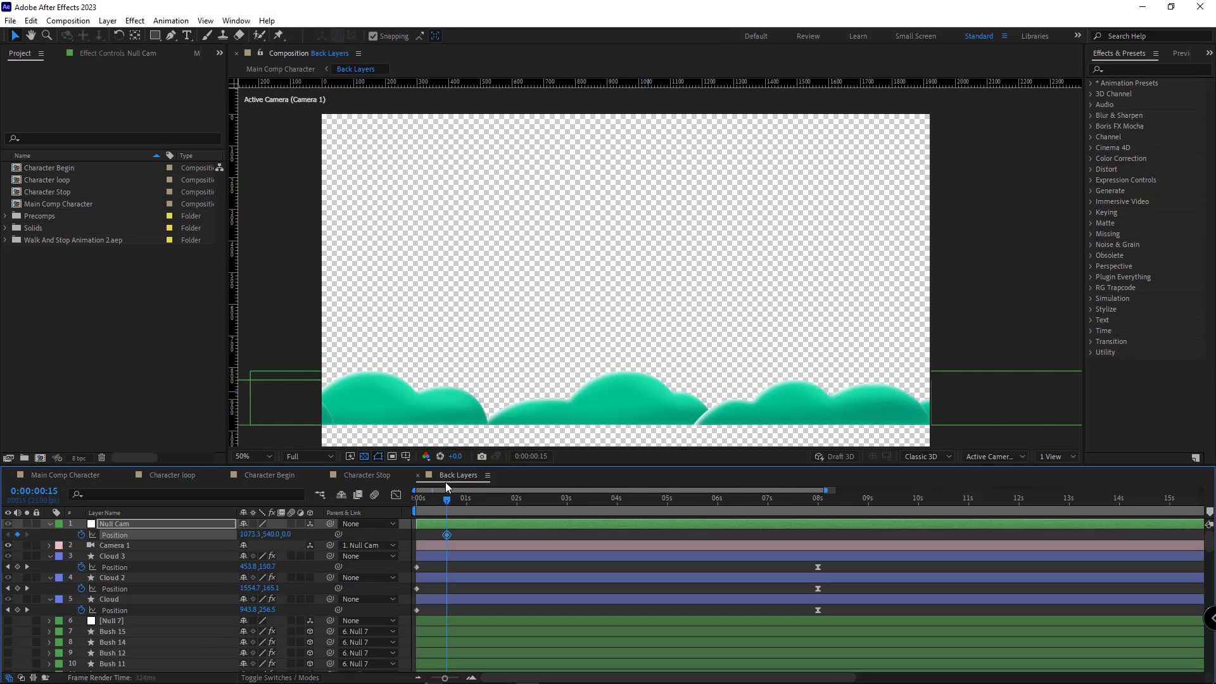
pyautogui.moveTo(446, 500); pyautogui.dragTo(416, 500)
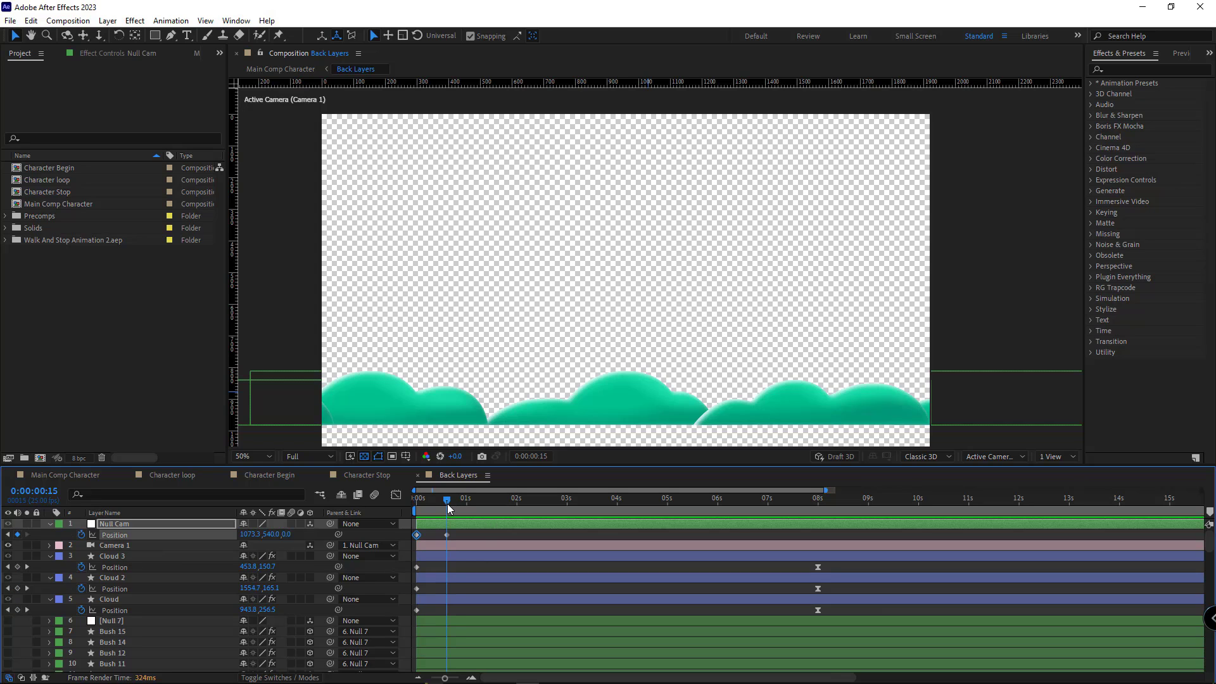
# Set Null Cam's X Position at 0:00:00:15 to 1216.3 and apply Easy Ease to its first keyframe.
pyautogui.moveTo(249, 534); pyautogui.dragTo(342, 541)
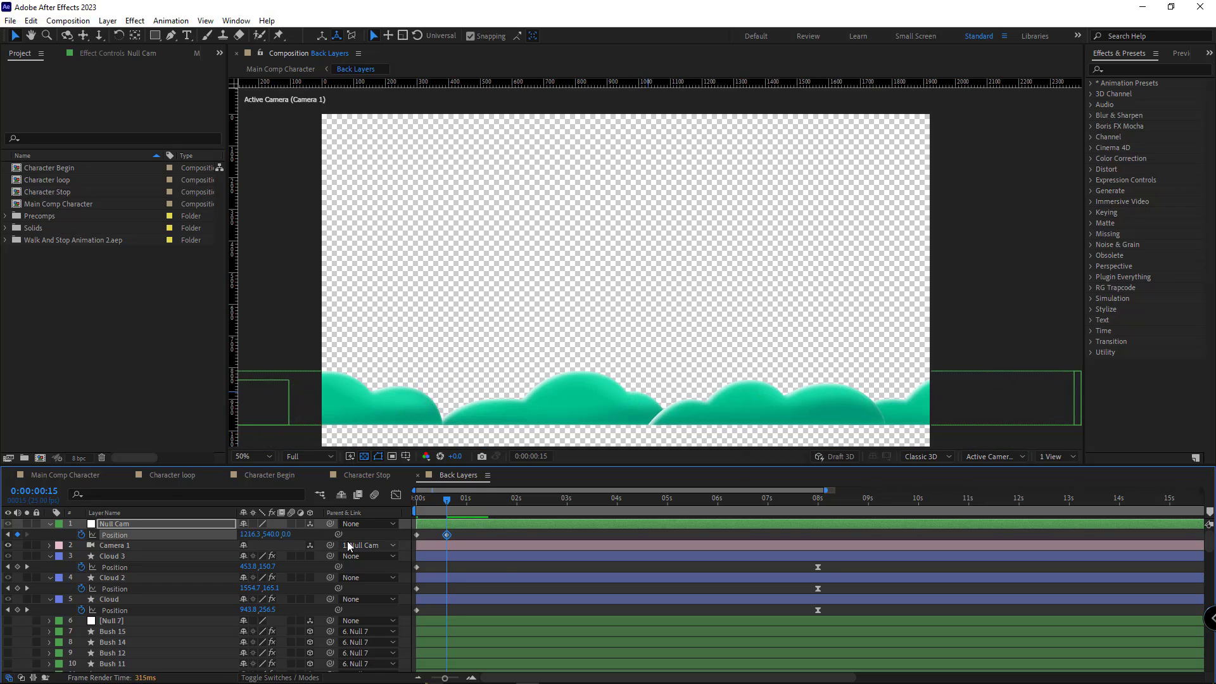
pyautogui.rightClick(416, 535)
pyautogui.moveTo(488, 526)
pyautogui.click(618, 573)
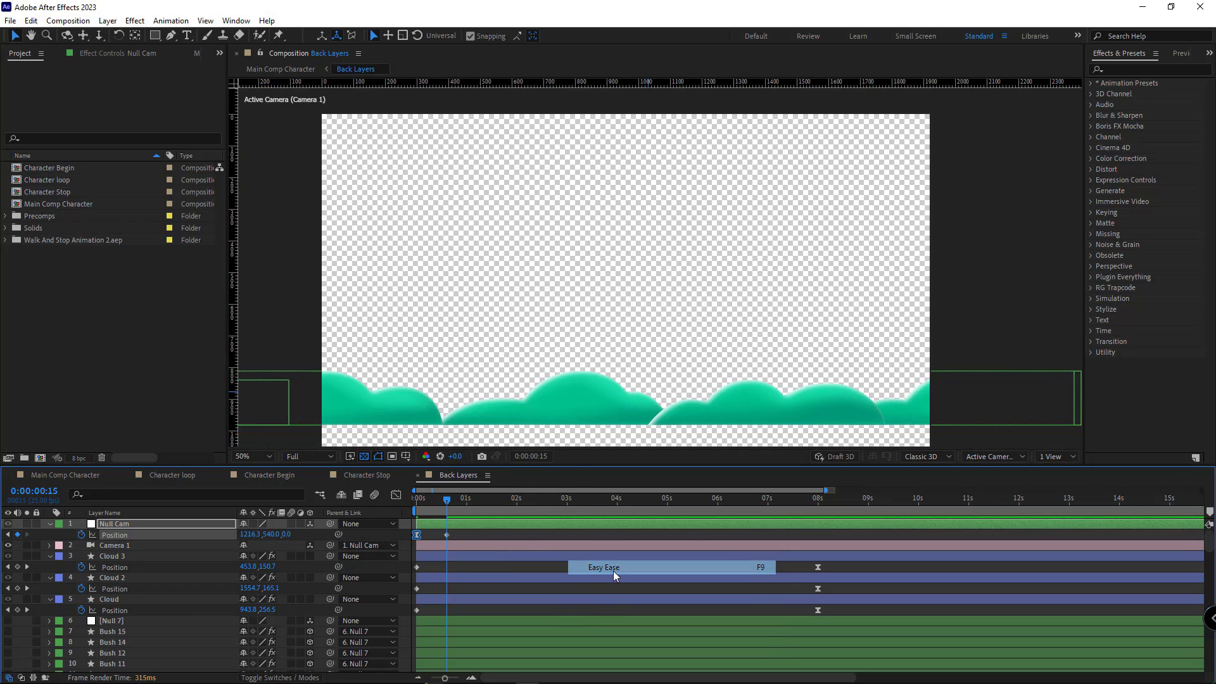
# At 0:00:06:00, where the Character Stop layer begins, keyframe Null Cam's X Position at 2838.3 in Back Layers.
pyautogui.click(65, 476)
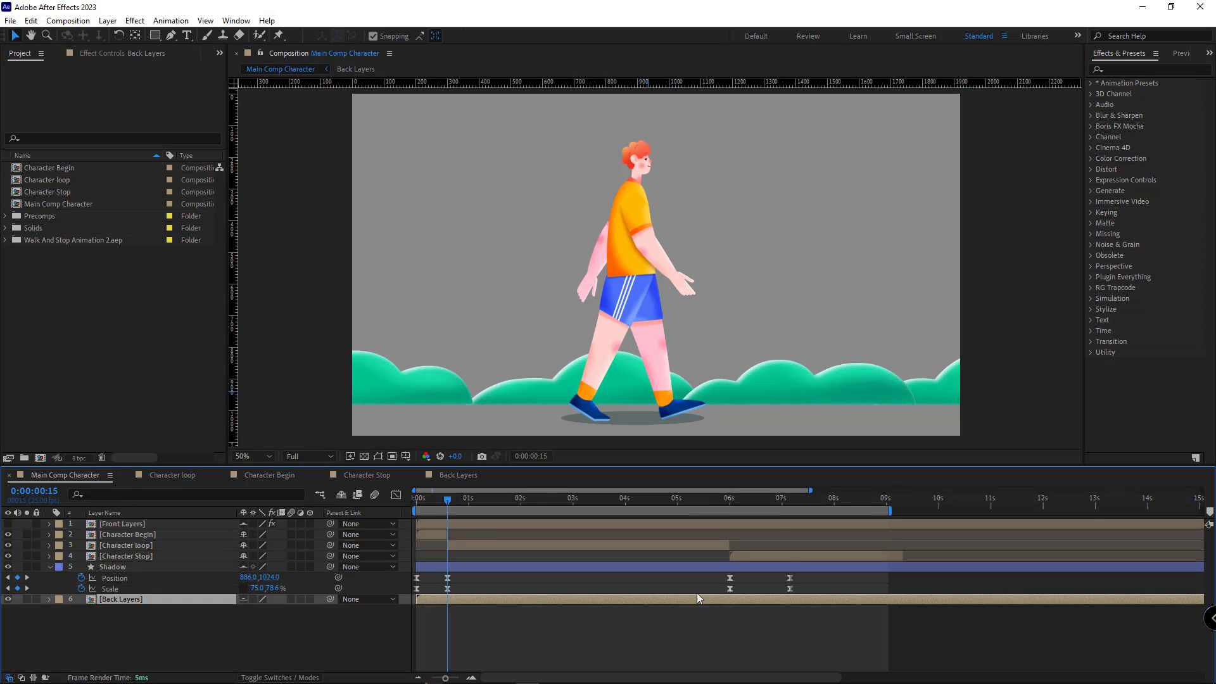
pyautogui.click(730, 500)
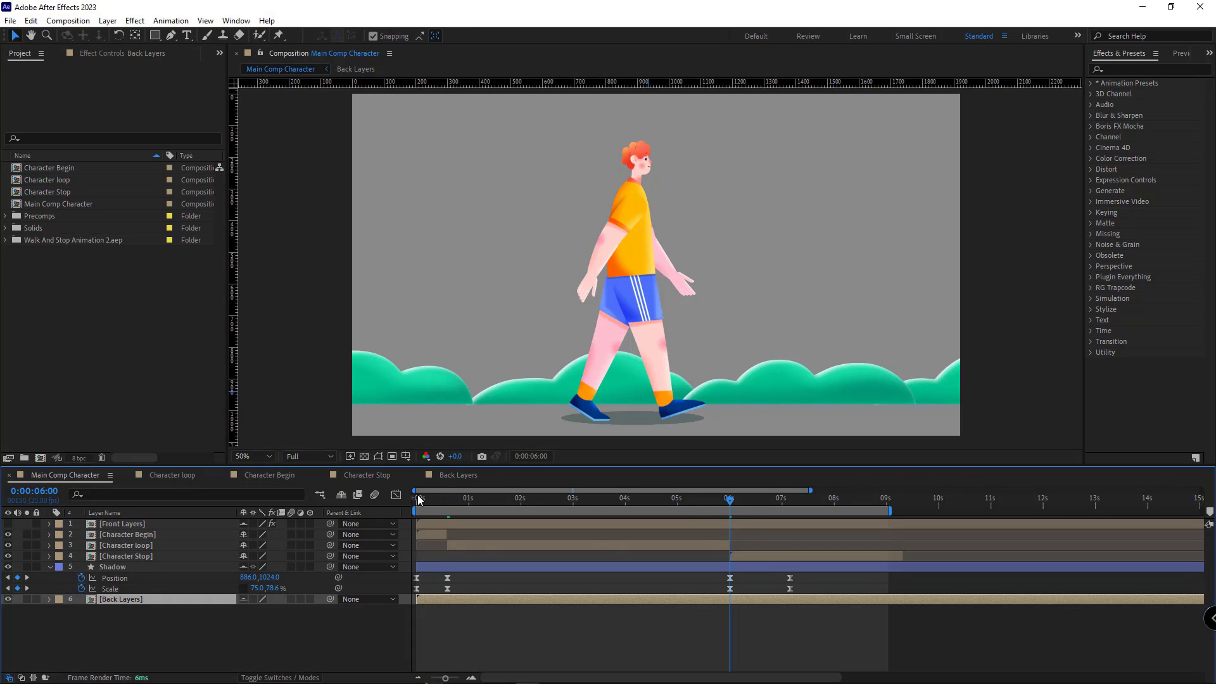
pyautogui.click(456, 476)
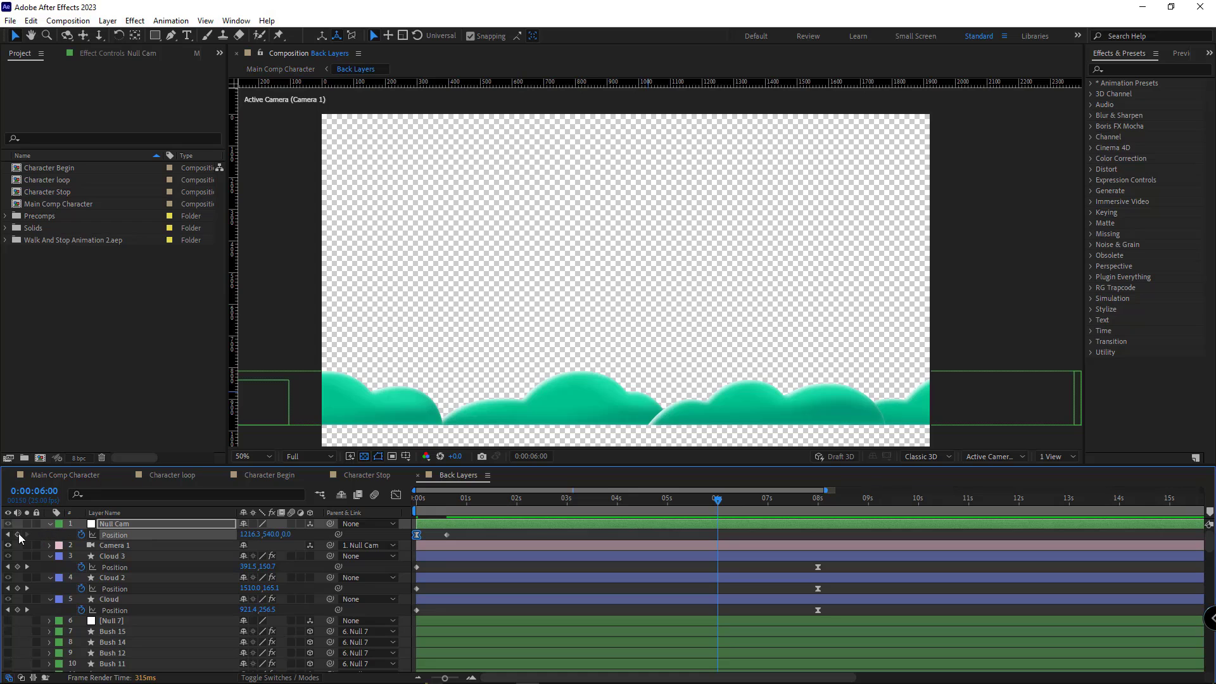
pyautogui.moveTo(248, 535); pyautogui.dragTo(805, 586)
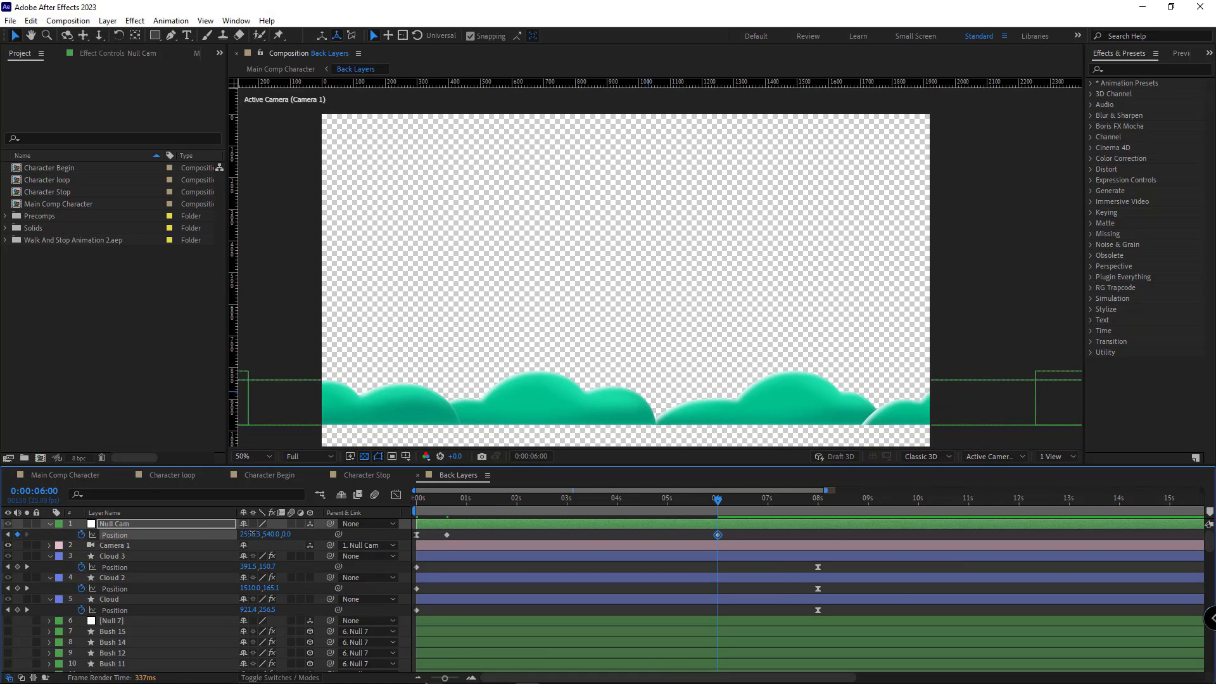
pyautogui.moveTo(252, 534); pyautogui.dragTo(578, 564)
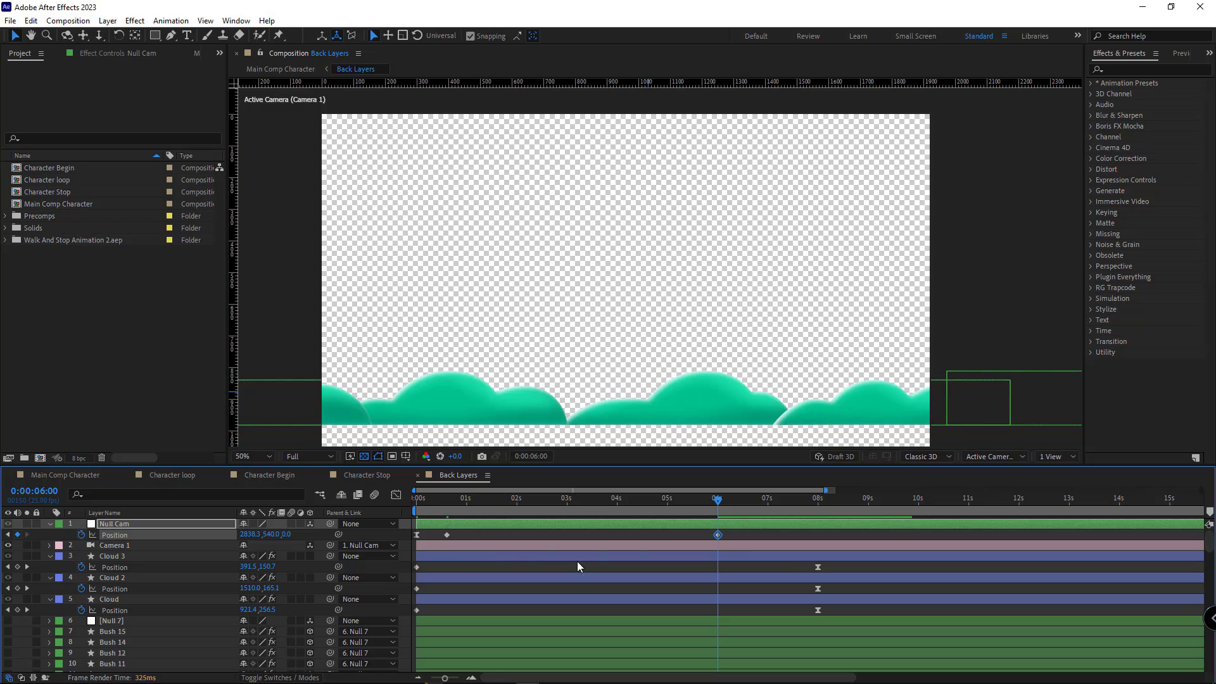
# Preview Main Comp Character from the beginning to check the hills' movement against the walk.
pyautogui.click(65, 476)
pyautogui.click(416, 500)
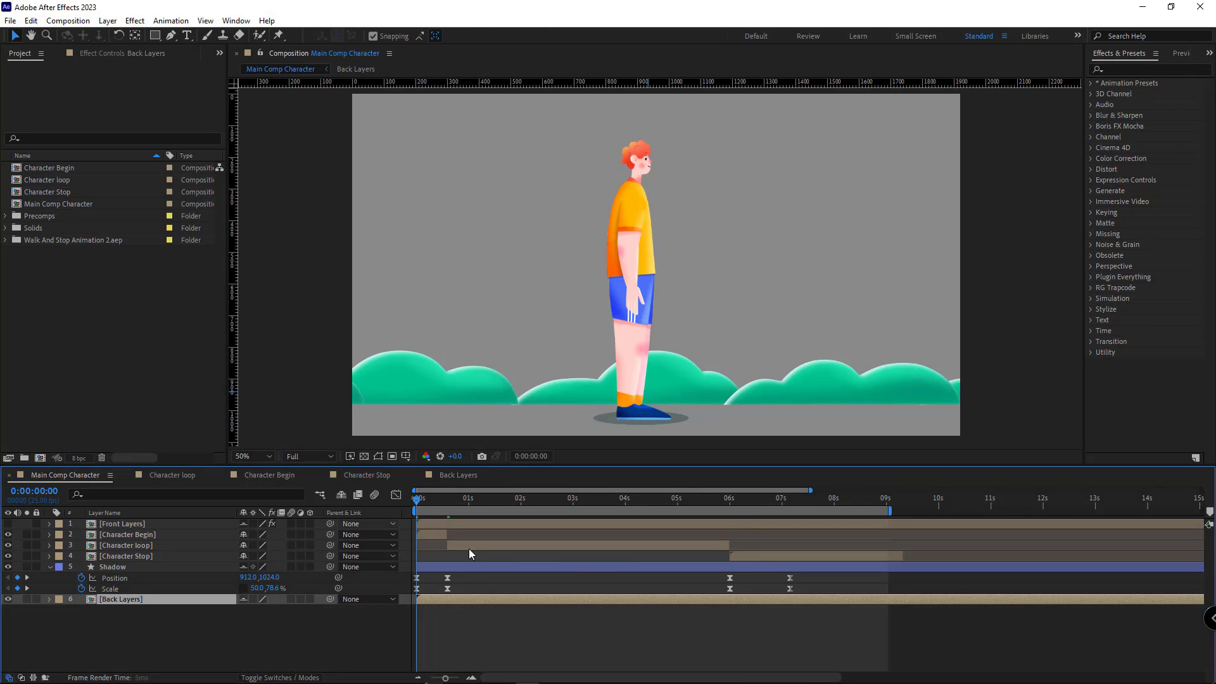
pyautogui.press('space')
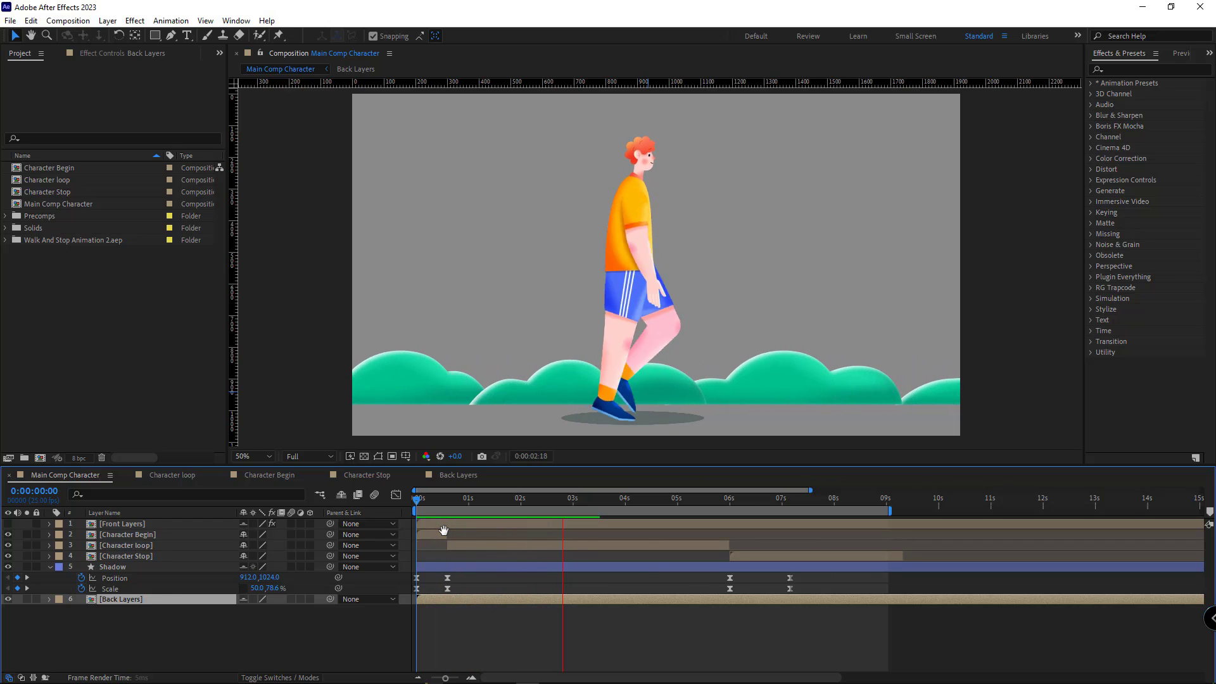
pyautogui.click(460, 502)
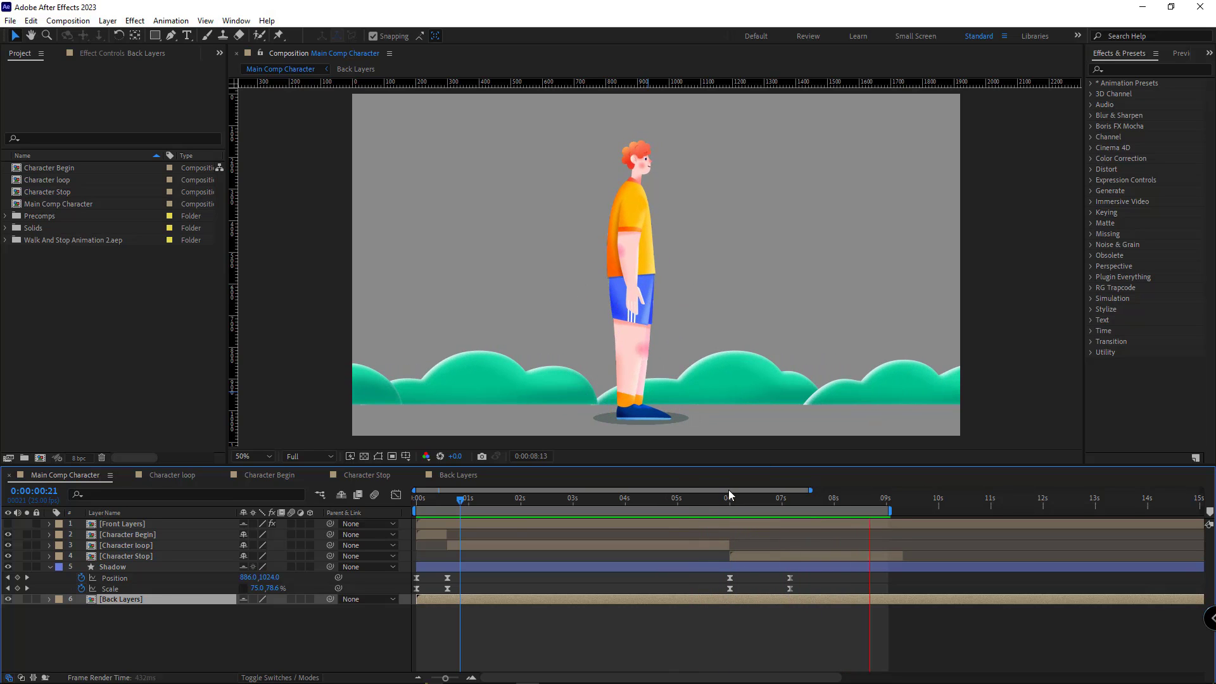
# At 0:00:07:04, set Null Cam's X Position in Back Layers to 3036.3 and apply Easy Ease to that keyframe.
pyautogui.moveTo(730, 495); pyautogui.dragTo(790, 499)
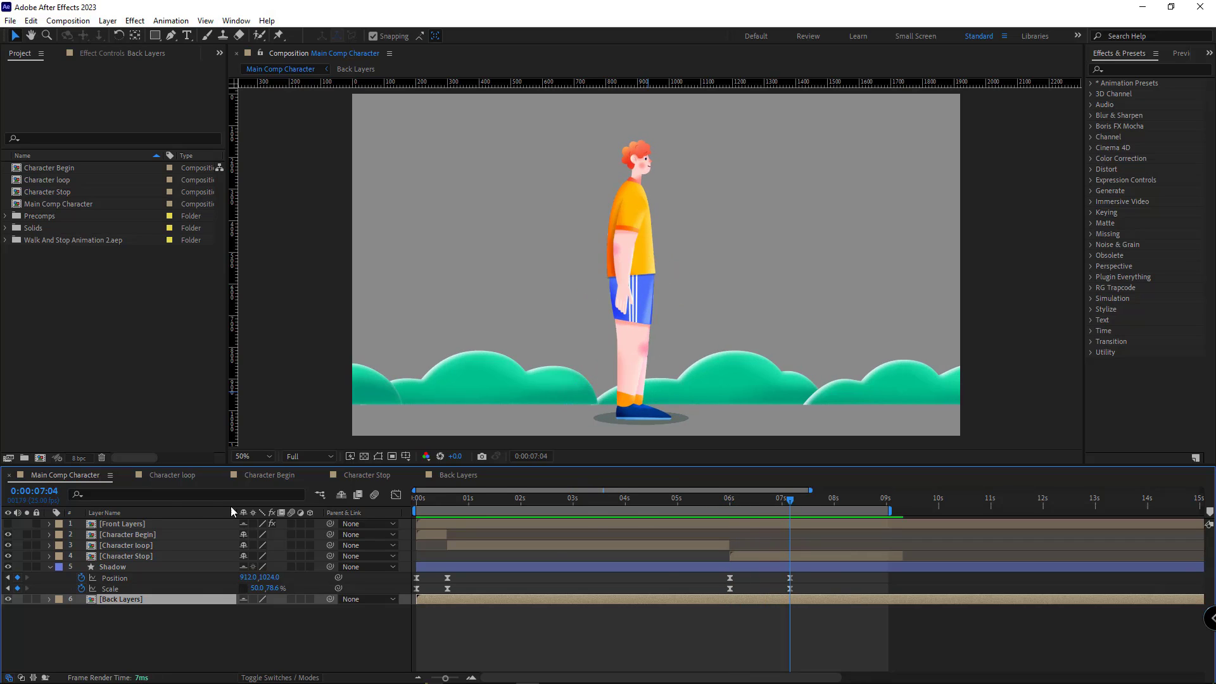
pyautogui.click(461, 479)
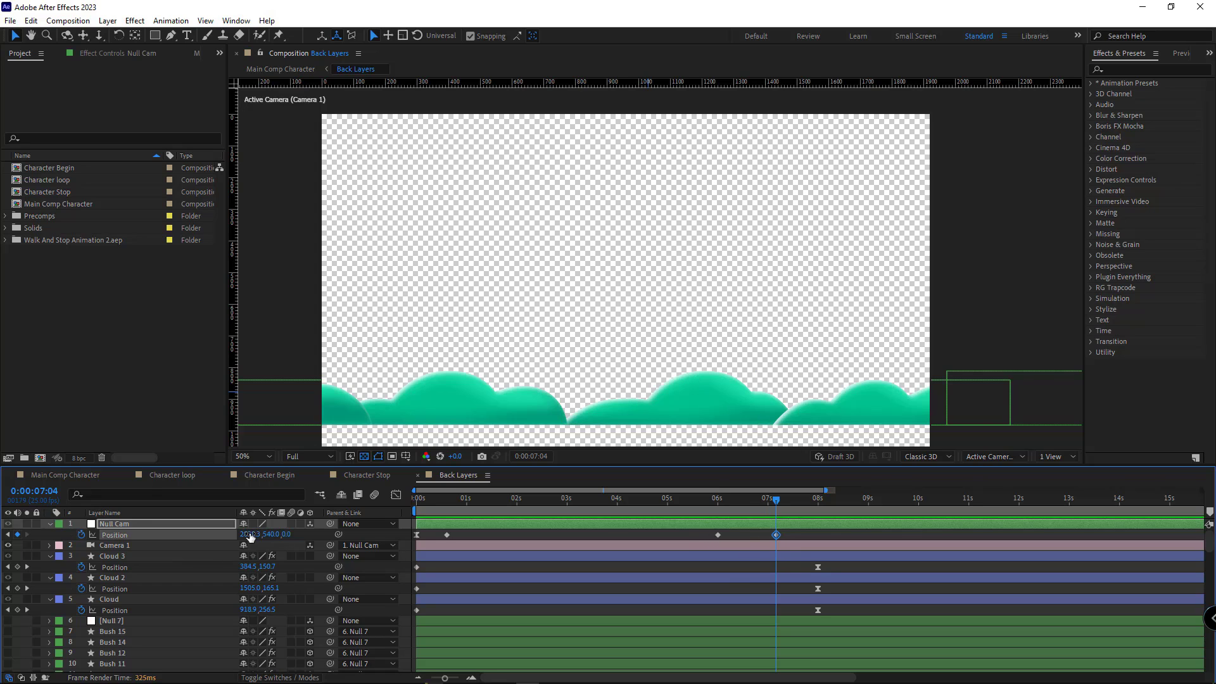
pyautogui.moveTo(250, 537); pyautogui.dragTo(764, 527)
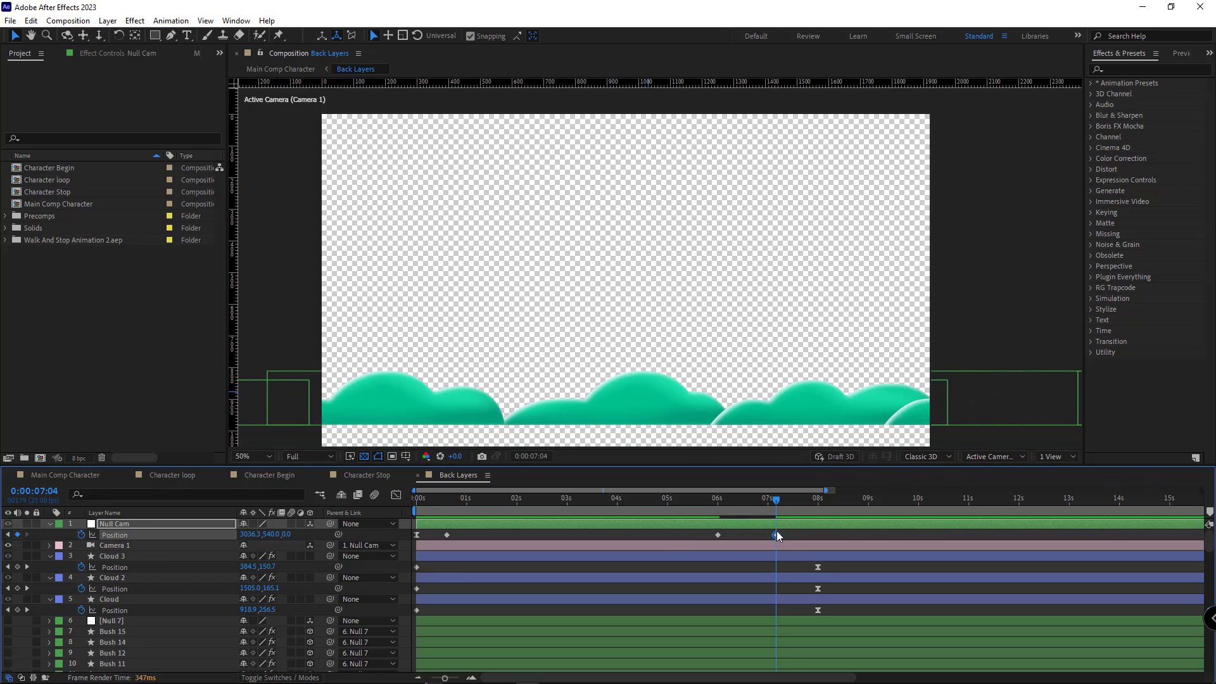
pyautogui.rightClick(777, 535)
pyautogui.moveTo(826, 505)
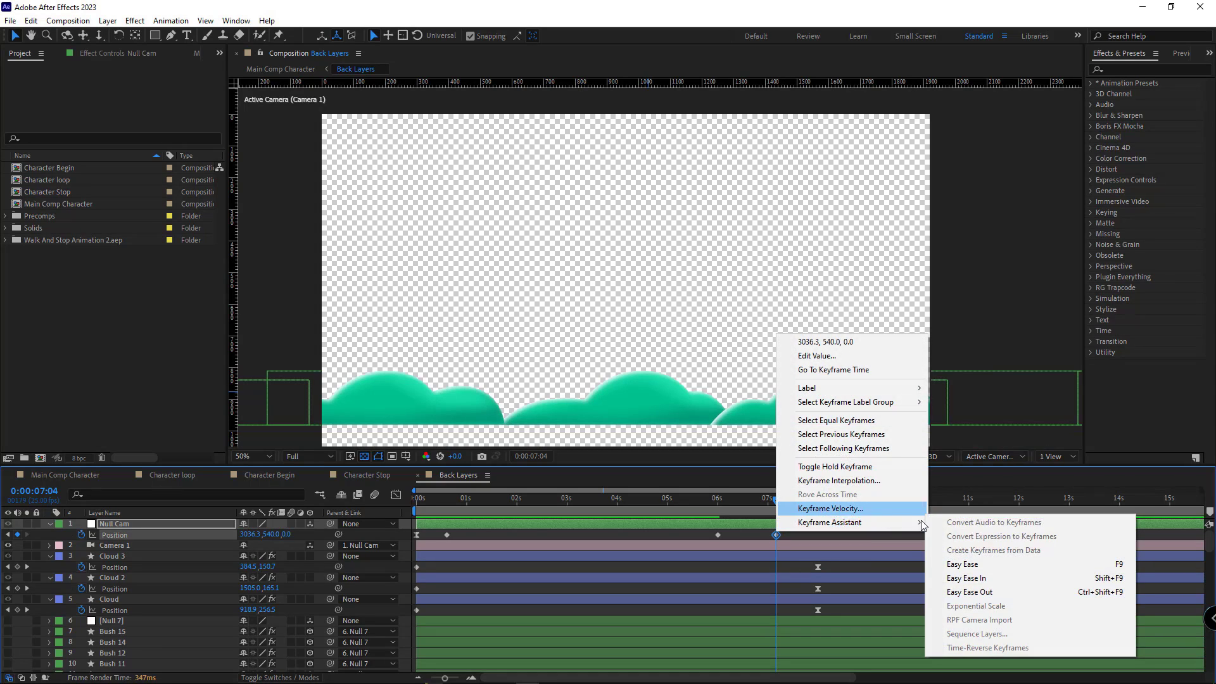
pyautogui.click(951, 563)
# Start the Main Comp Character work area at 0:00:05:12 and preview the character and hills stopping.
pyautogui.click(97, 482)
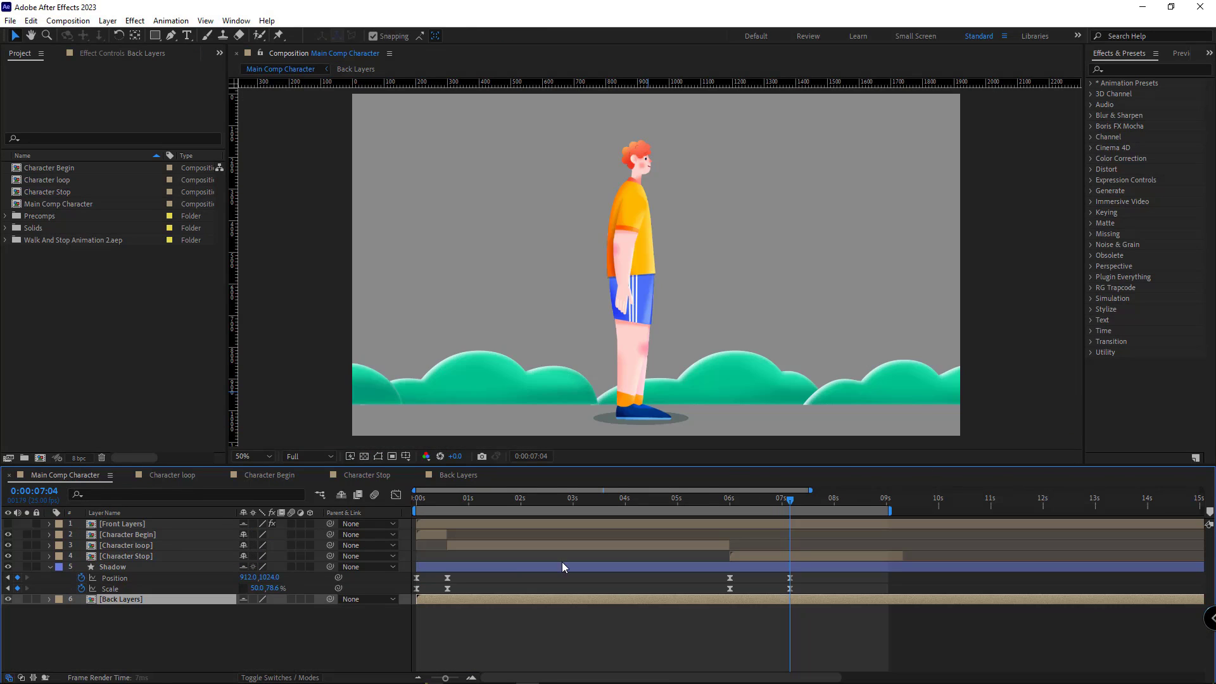
pyautogui.click(702, 501)
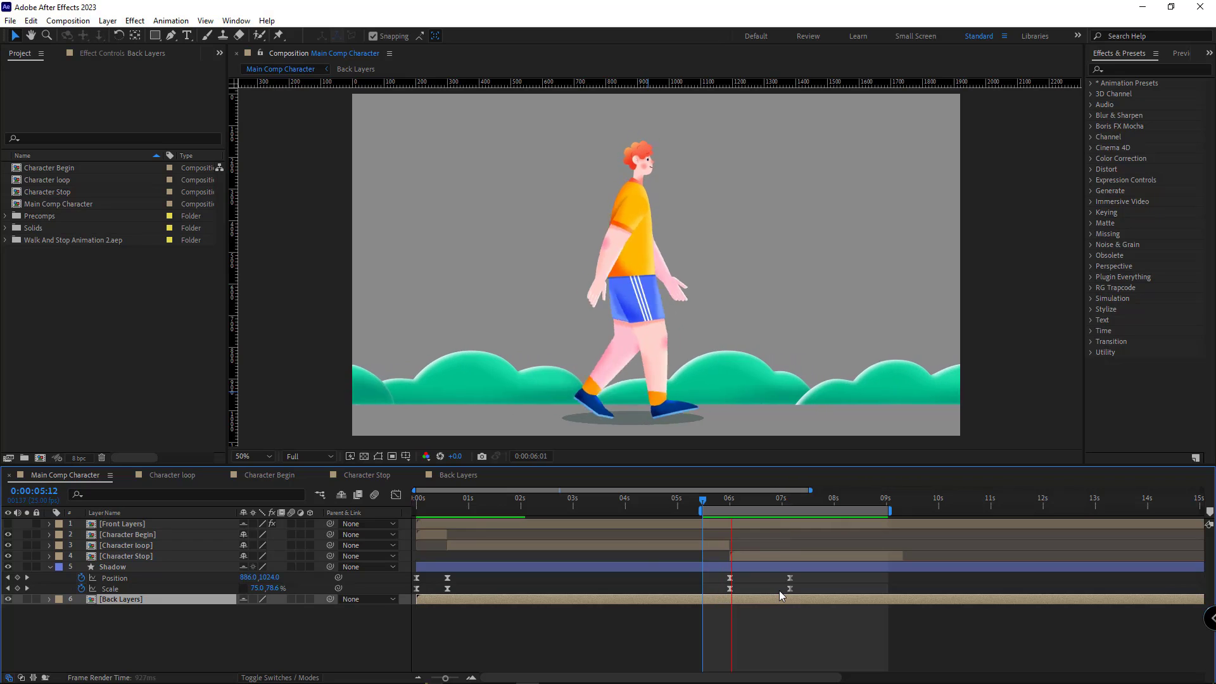
pyautogui.press('space')
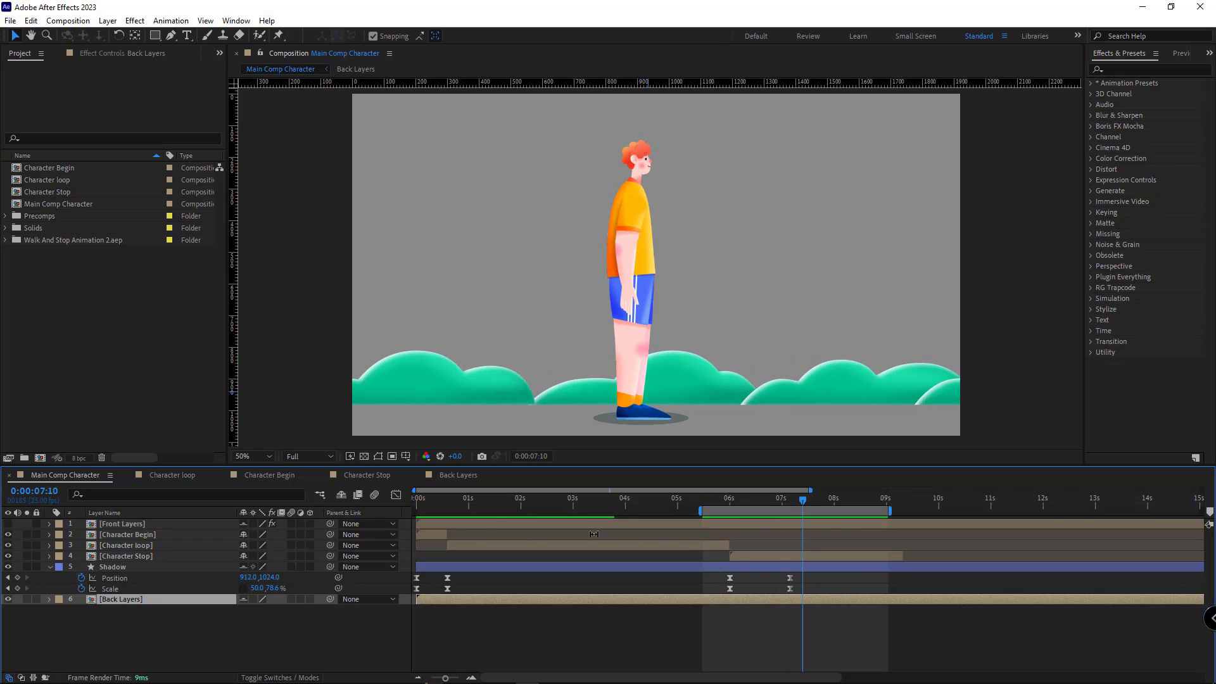
# In Back Layers, make Null Cam's 2968.4 X Position keyframe at 0:00:06:15 the last one, move it slightly later, and apply Easy Ease.
pyautogui.click(443, 476)
pyautogui.moveTo(779, 505); pyautogui.dragTo(750, 521)
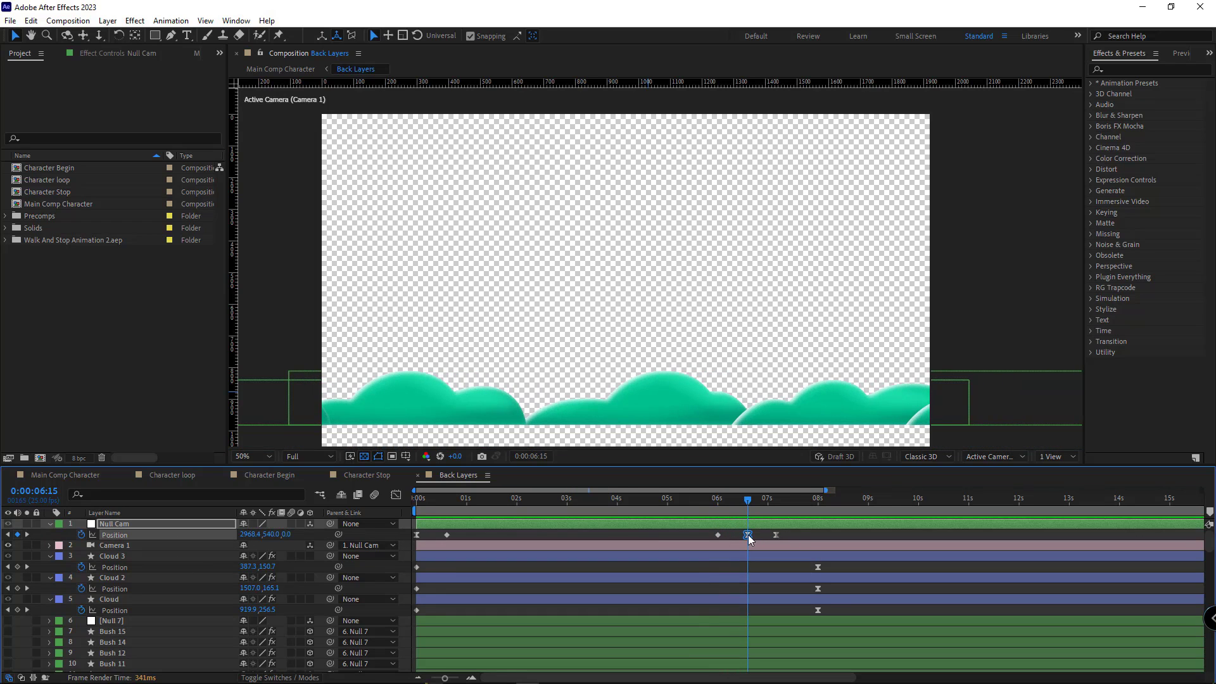
pyautogui.moveTo(748, 539)
pyautogui.mouseDown()
pyautogui.moveTo(779, 539)
pyautogui.moveTo(761, 536)
pyautogui.mouseUp()
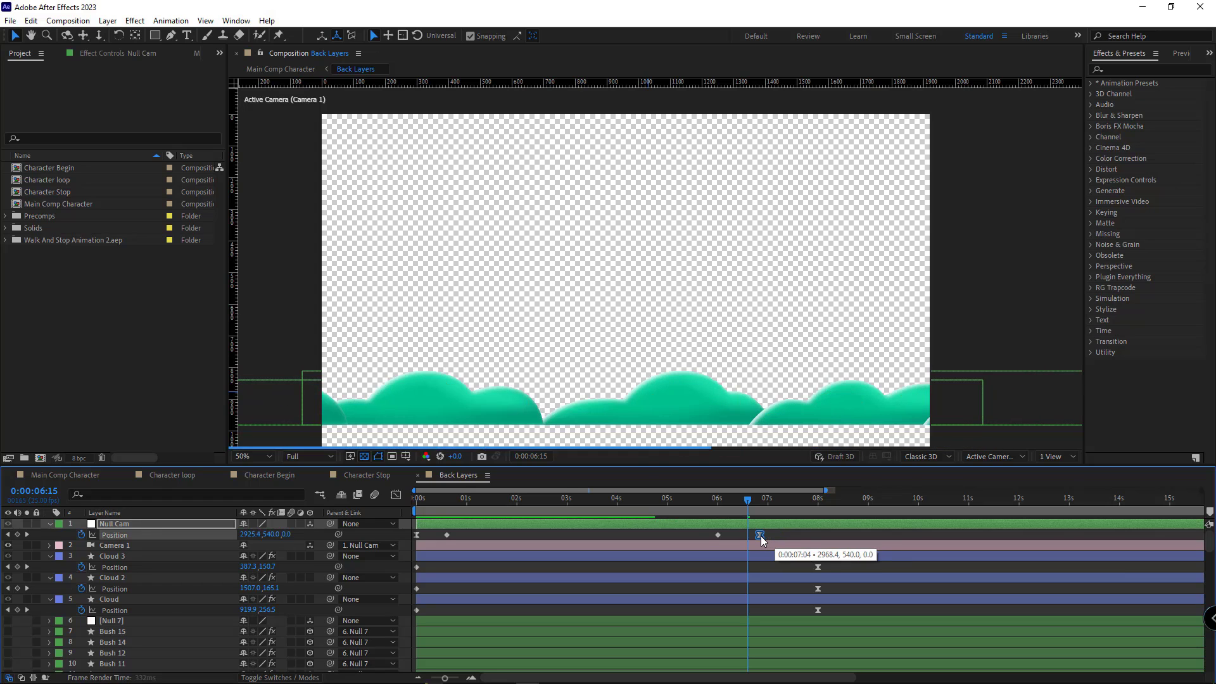
pyautogui.rightClick(762, 536)
pyautogui.moveTo(842, 526)
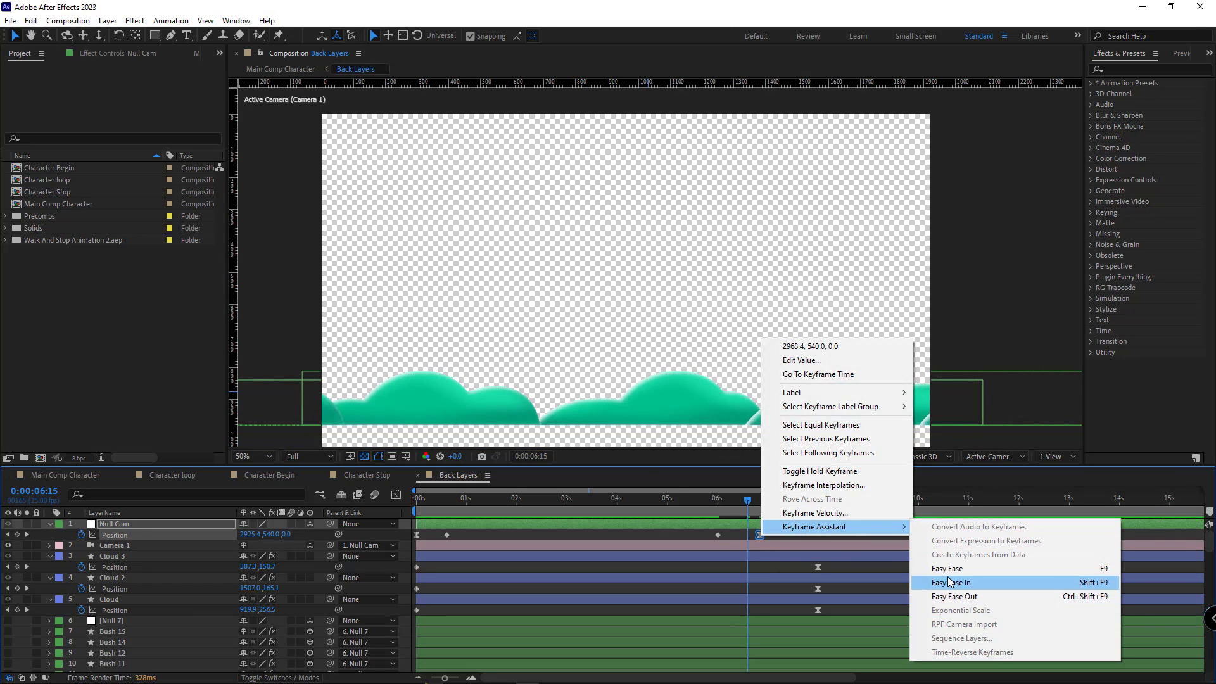
pyautogui.click(950, 570)
# Preview Main Comp Character from 0:00:05:12 to check the hills' stopping movement against the character's stop.
pyautogui.click(66, 478)
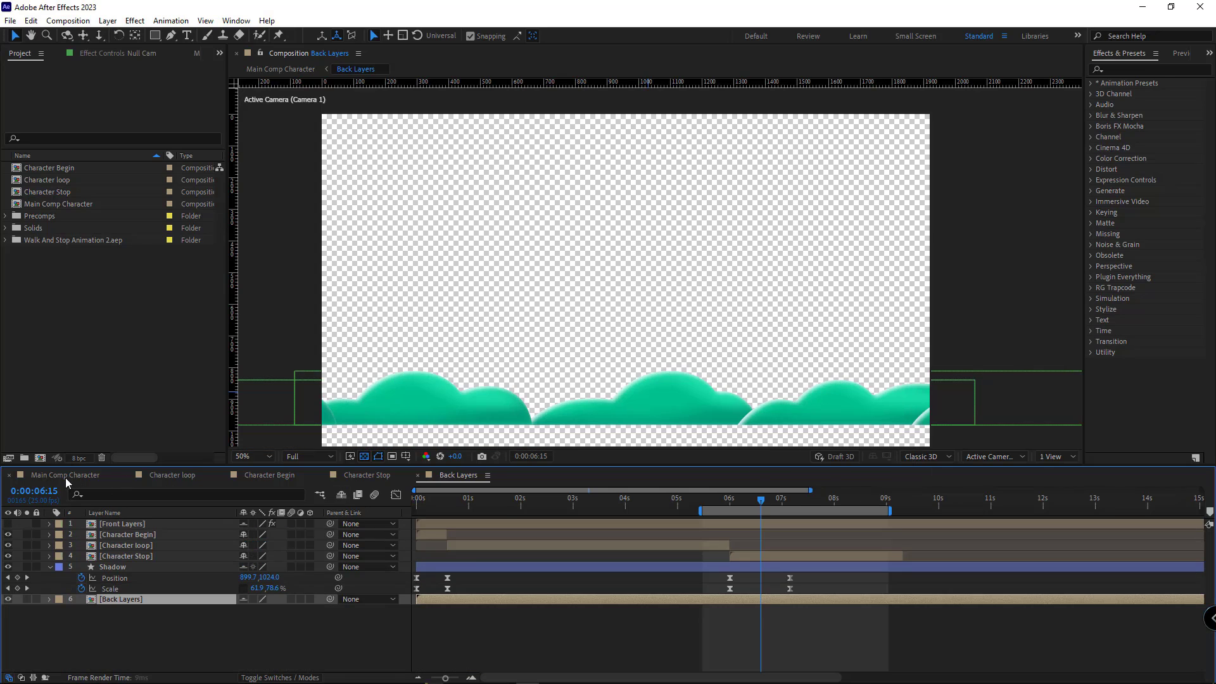
pyautogui.press('space')
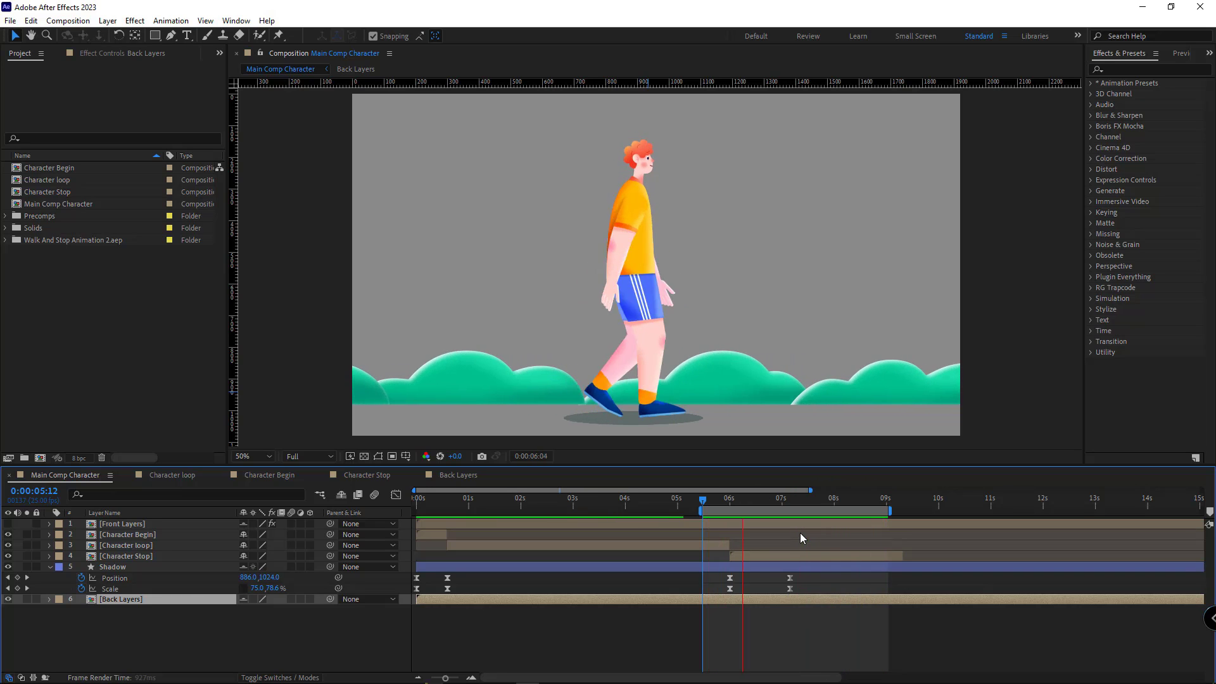
pyautogui.press('space')
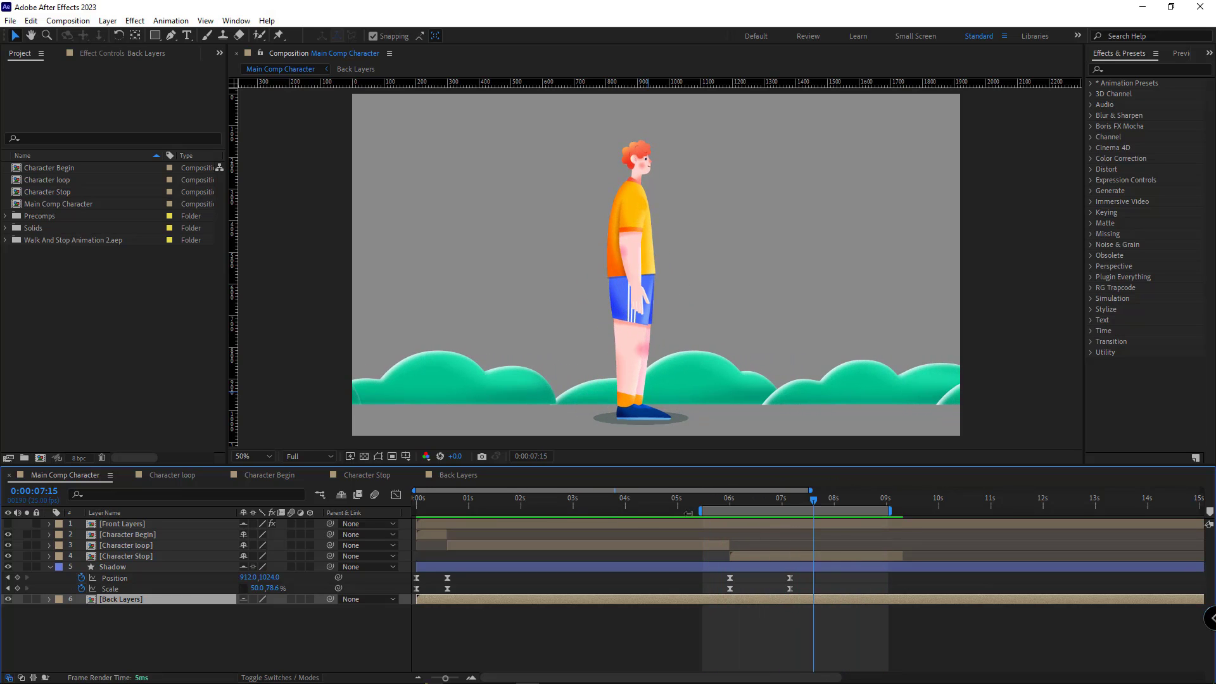
# Start the Main Comp Character work area at 0:00:00:00 and turn off solo for Hill 01 06 through Hill 10 in Back Layers.
pyautogui.moveTo(701, 510); pyautogui.dragTo(252, 499)
pyautogui.click(455, 476)
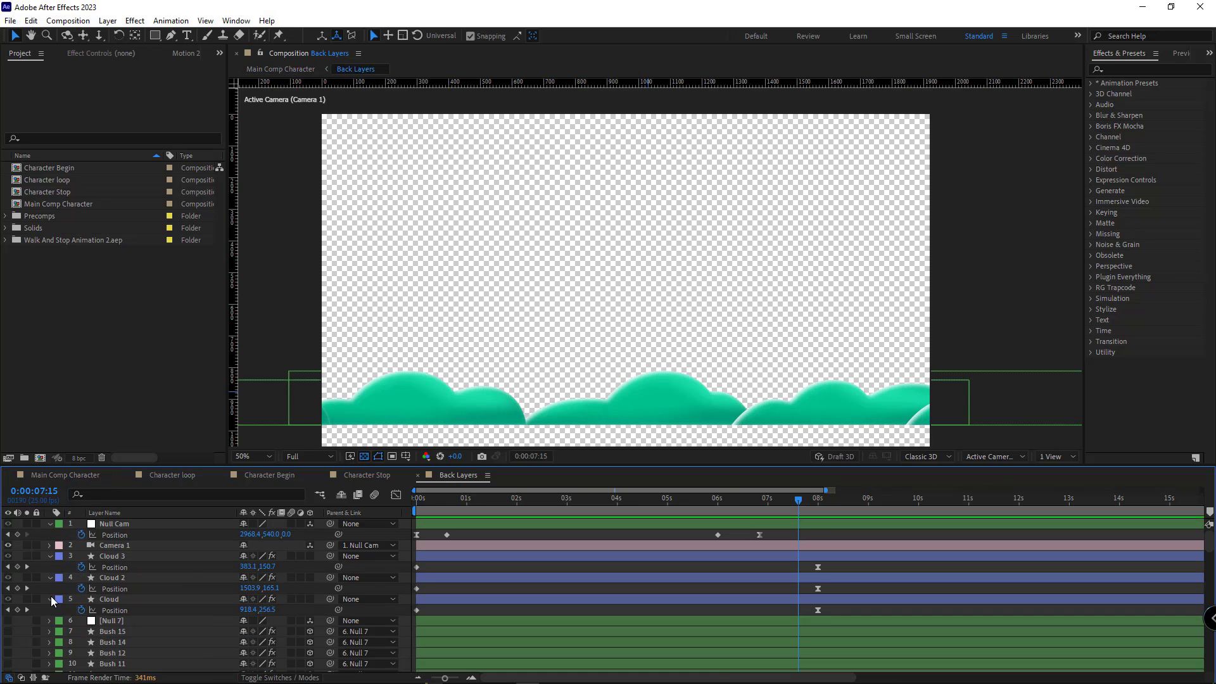
pyautogui.scroll(-8, 51, 595)
pyautogui.moveTo(26, 614); pyautogui.dragTo(27, 621)
pyautogui.scroll(-3, 35, 602)
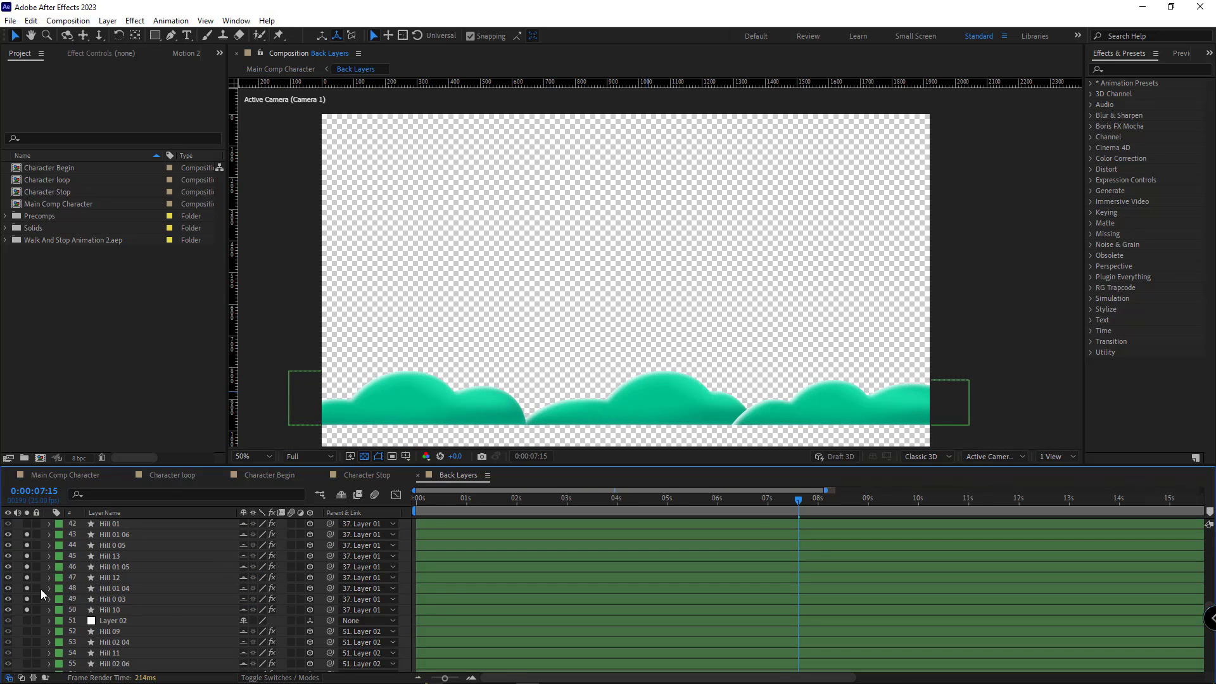
pyautogui.moveTo(27, 534); pyautogui.dragTo(27, 610)
# Preview Main Comp Character from 0:00:00:00 with the complete background scenery behind the walking character.
pyautogui.click(46, 476)
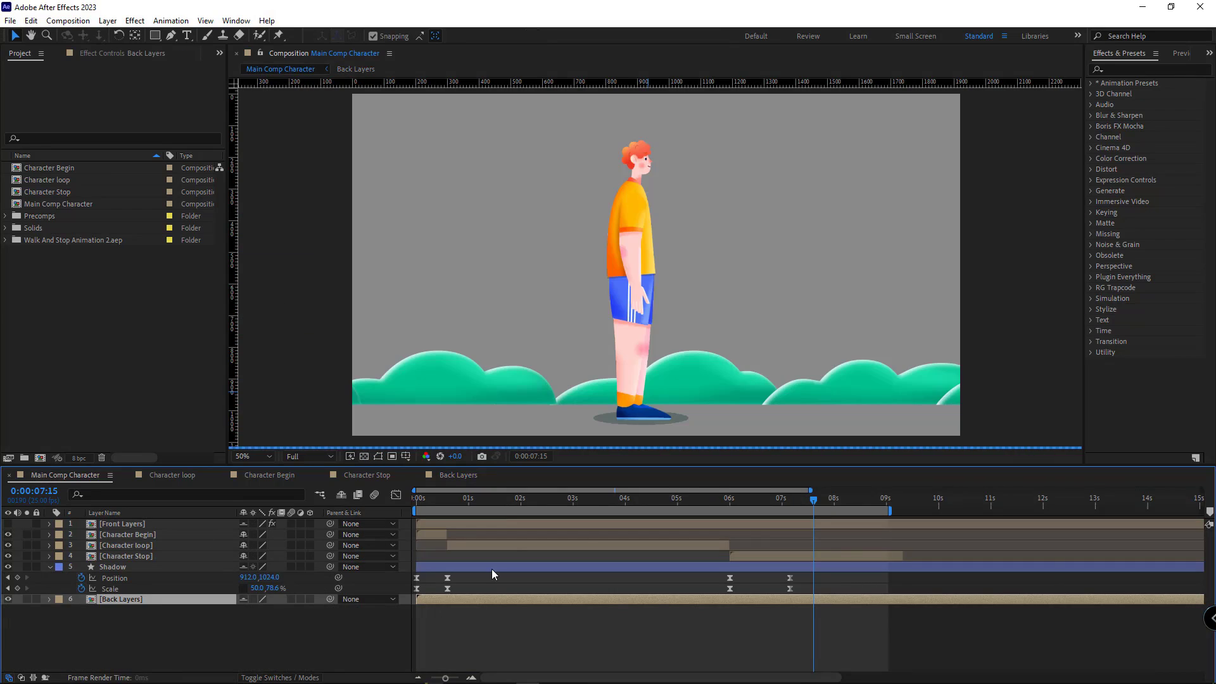
pyautogui.press('Home')
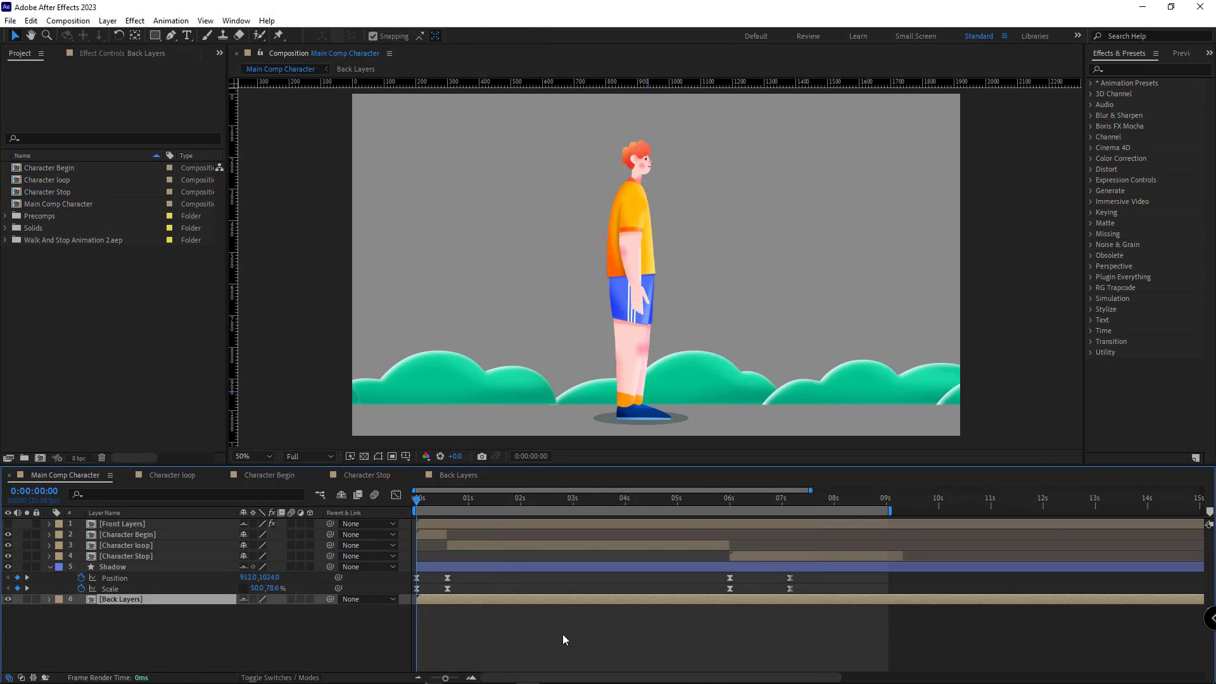
pyautogui.press('space')
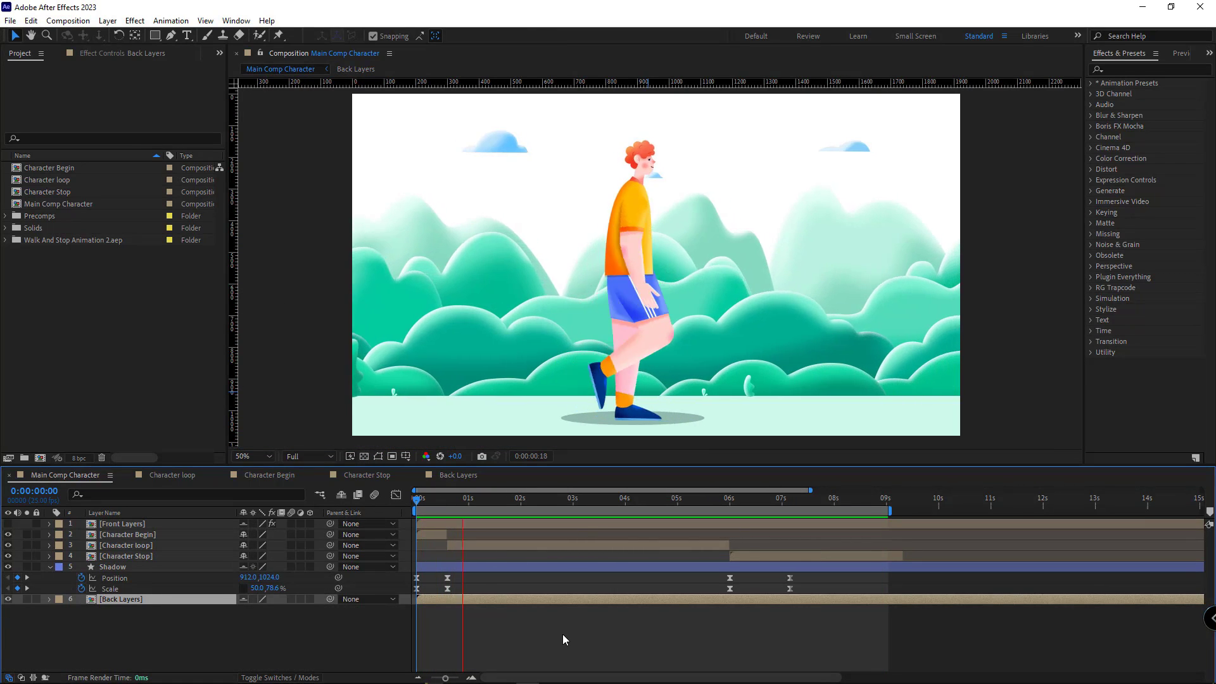